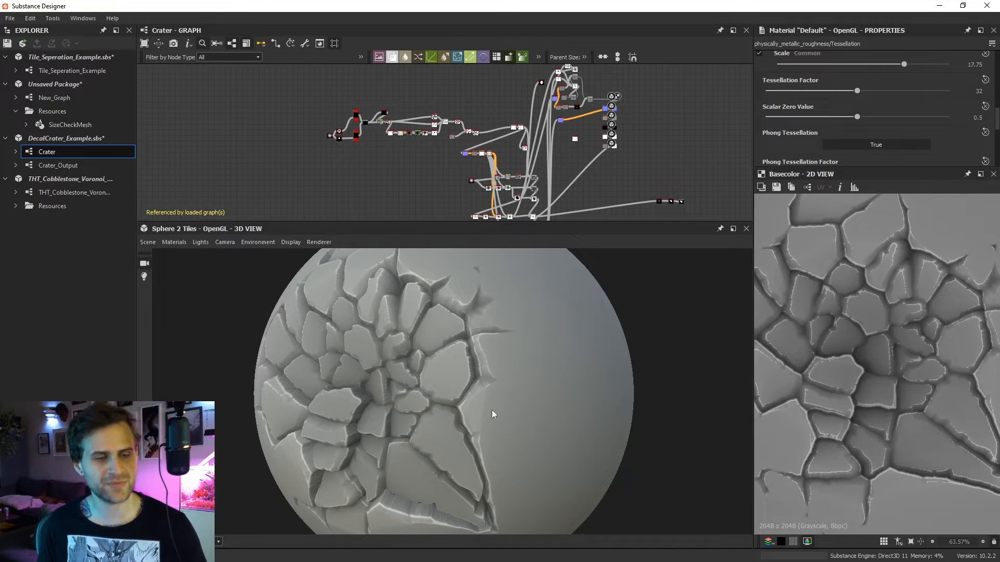
pyautogui.moveTo(539, 383); pyautogui.dragTo(465, 357)
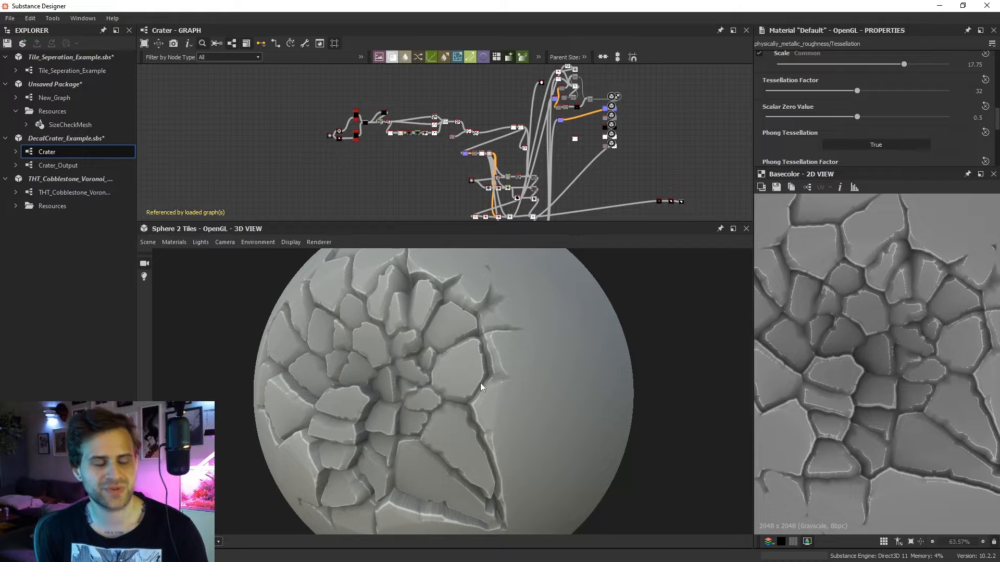
pyautogui.moveTo(480, 383); pyautogui.dragTo(501, 361)
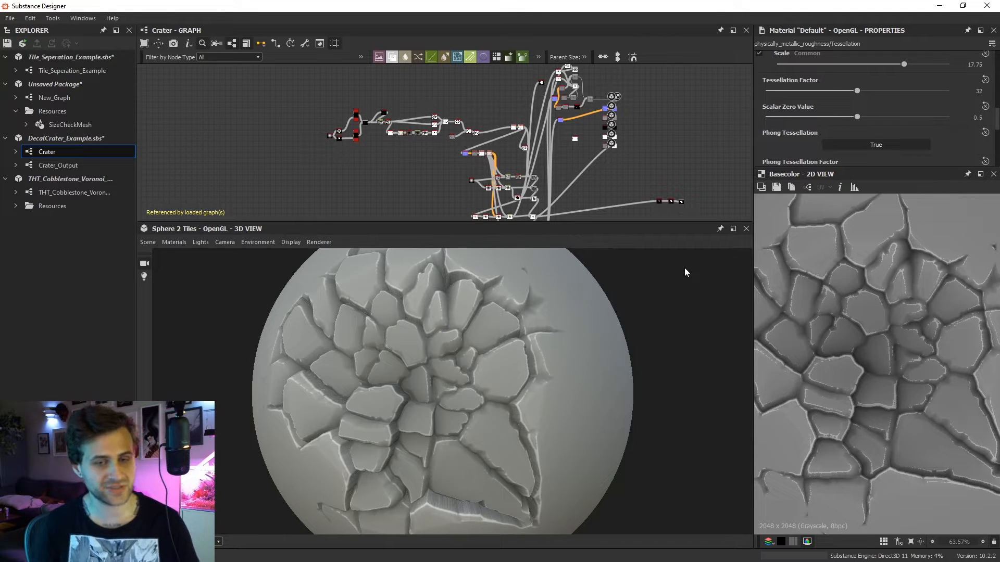
pyautogui.scroll(-4, 826, 315)
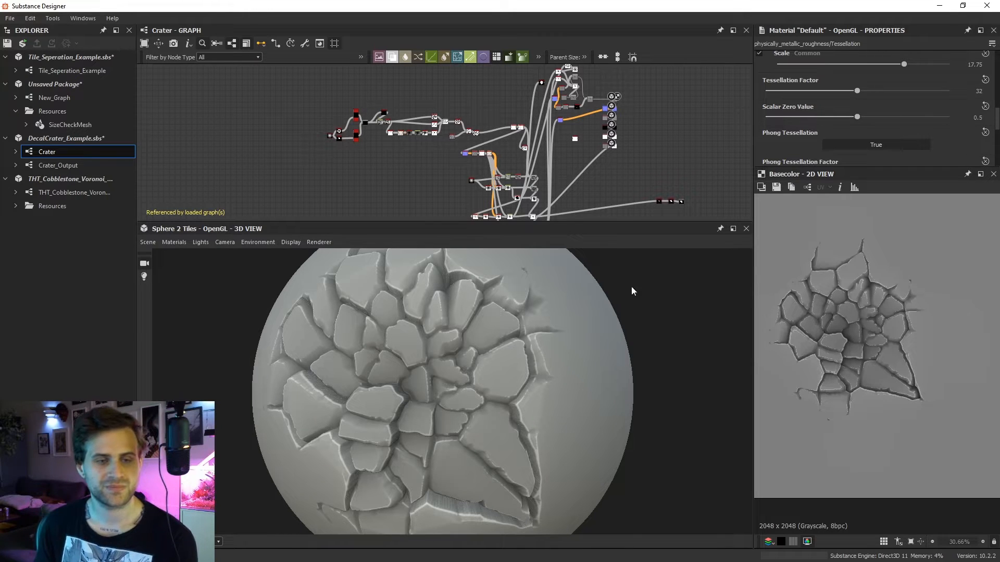
pyautogui.moveTo(540, 162); pyautogui.dragTo(492, 101, button='middle')
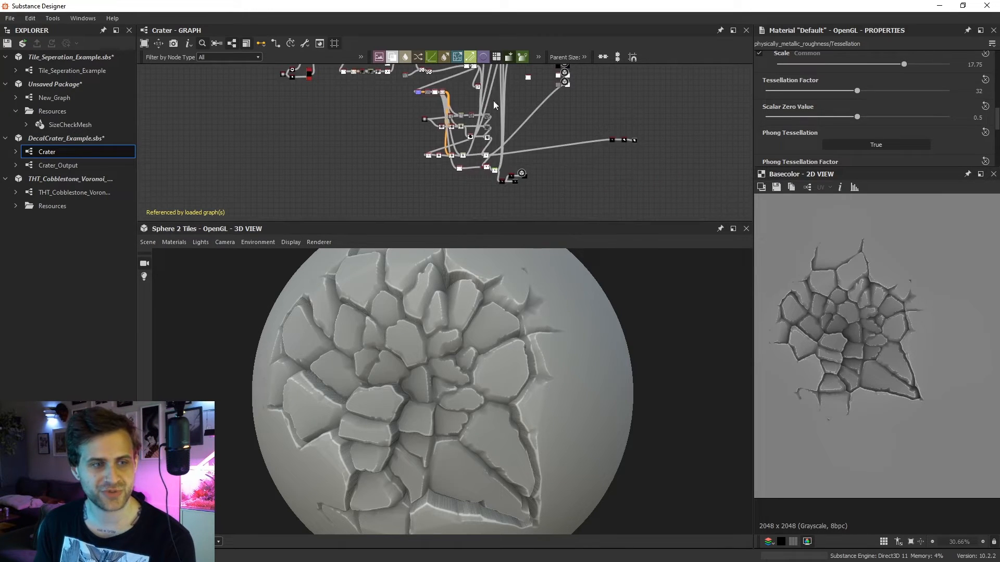
# Open the THT_Cobblestone_Voronoi_01 graph and find its Crater and Tile Generator node chain.
pyautogui.click(78, 191)
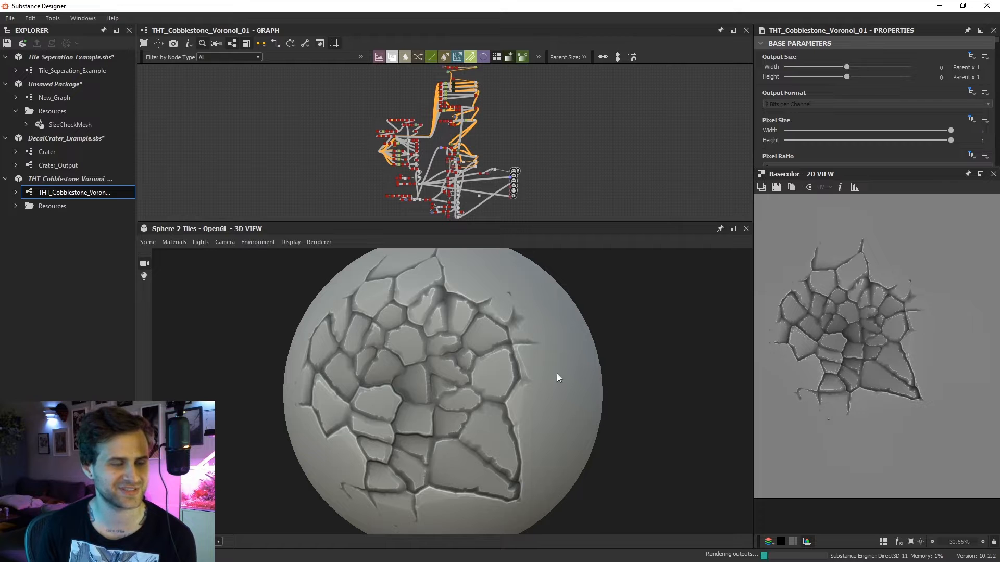
pyautogui.scroll(4, 354, 156)
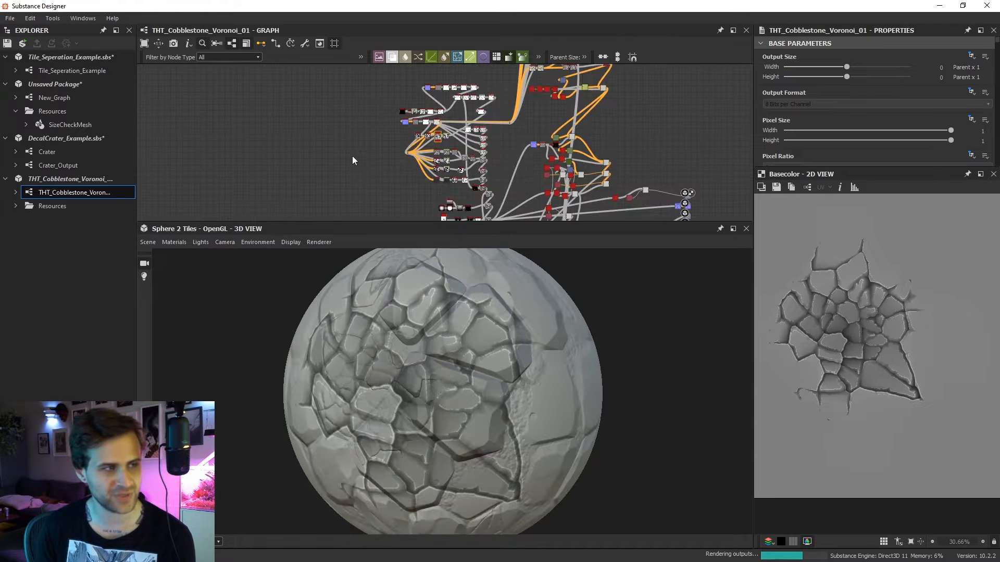
pyautogui.scroll(-1, 360, 156)
pyautogui.moveTo(402, 175); pyautogui.dragTo(362, 117, button='middle')
pyautogui.scroll(8, 397, 125)
pyautogui.moveTo(459, 174); pyautogui.dragTo(446, 92, button='middle')
pyautogui.scroll(6, 338, 133)
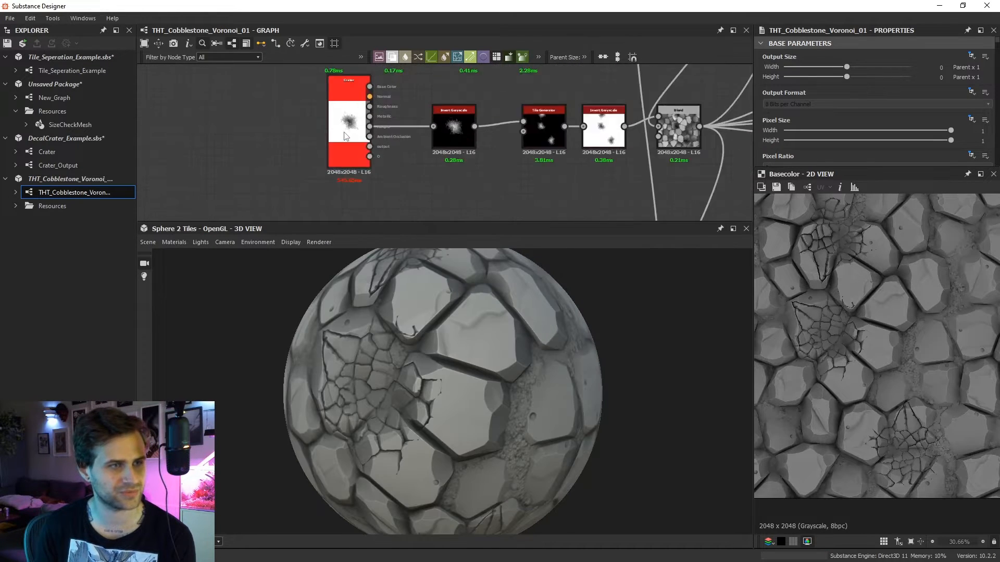
# Place a second instance of the Crater graph beside the existing Crater node in the cobblestone graph.
pyautogui.moveTo(172, 143); pyautogui.dragTo(189, 125, button='middle')
pyautogui.moveTo(47, 152); pyautogui.dragTo(249, 148)
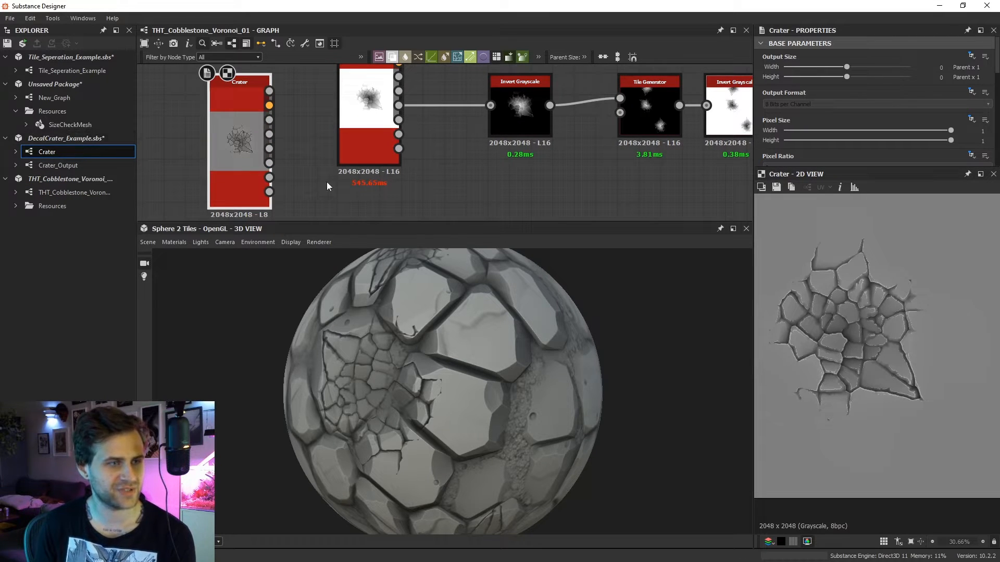
pyautogui.scroll(-3, 328, 103)
pyautogui.moveTo(325, 112); pyautogui.dragTo(305, 153, button='middle')
# Preview the existing Crater node's height, the Tile Generator and the Blend node, and inspect the craters on the sphere.
pyautogui.doubleClick(330, 143)
pyautogui.moveTo(460, 172); pyautogui.dragTo(450, 168, button='middle')
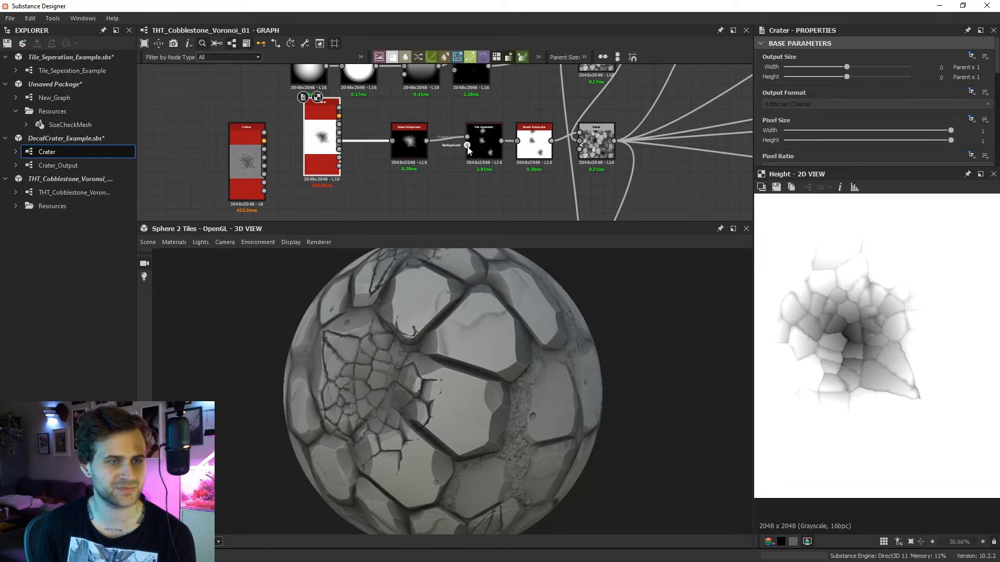
pyautogui.doubleClick(486, 149)
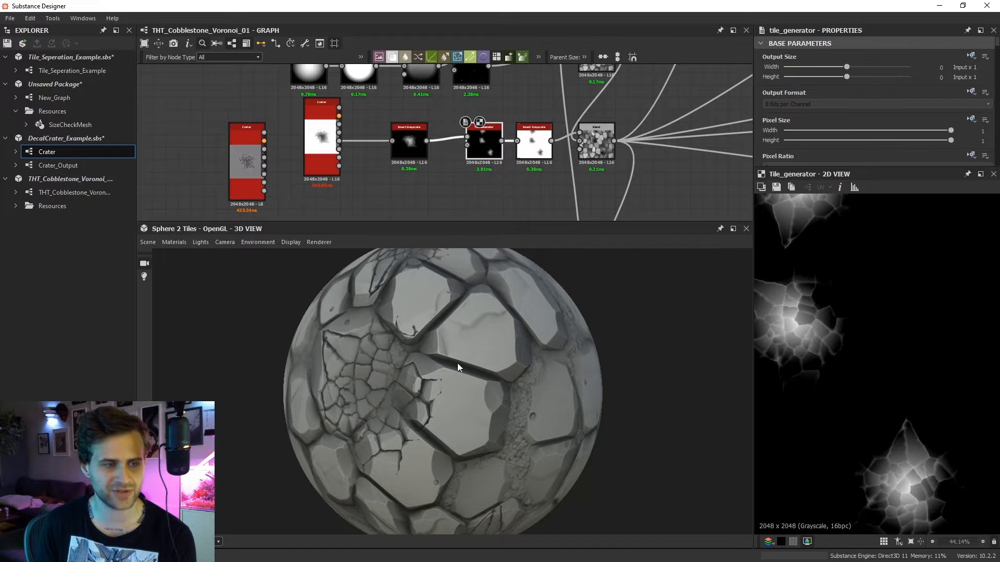
pyautogui.moveTo(457, 368); pyautogui.dragTo(444, 360)
pyautogui.doubleClick(606, 155)
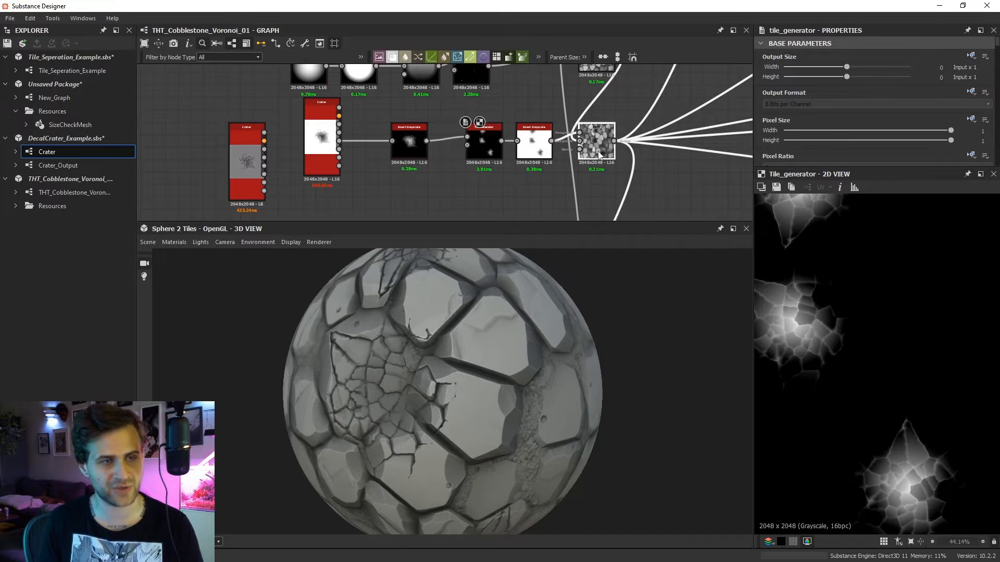
pyautogui.moveTo(423, 375); pyautogui.dragTo(405, 379)
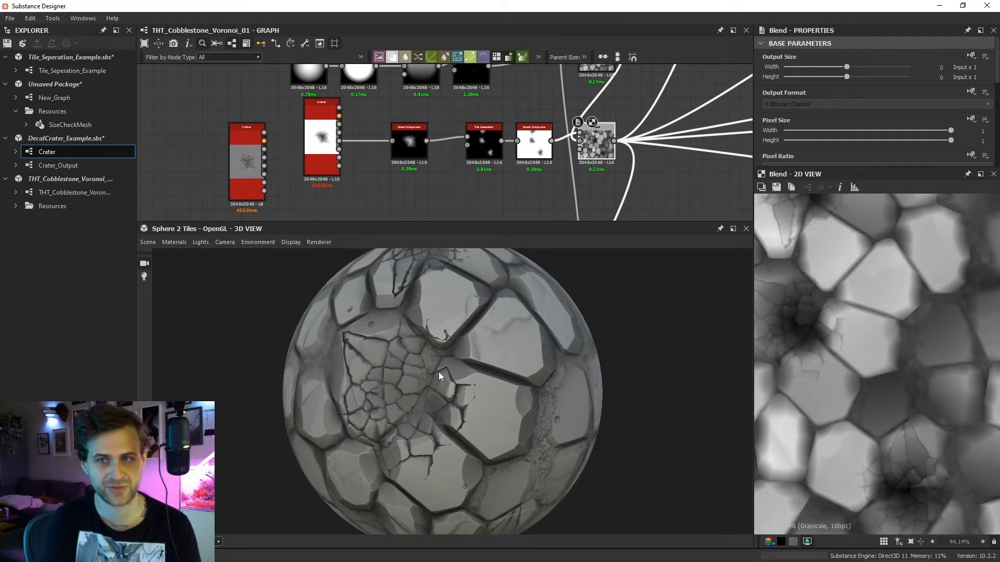
# Edit the default tessellation material and set its height scale to 6.85 for stronger displacement on the sphere.
pyautogui.click(182, 240)
pyautogui.click(182, 240)
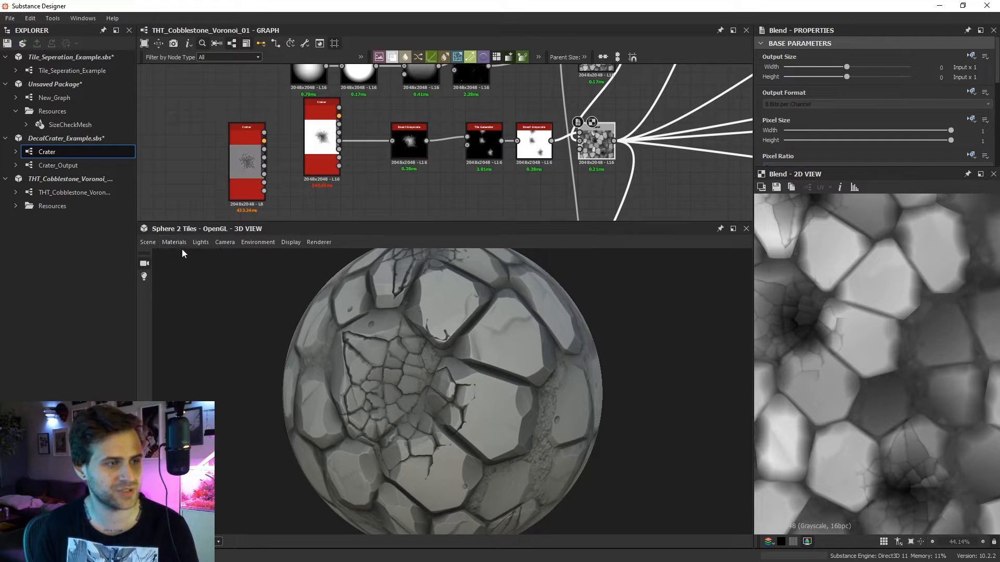
pyautogui.click(182, 241)
pyautogui.moveTo(289, 317)
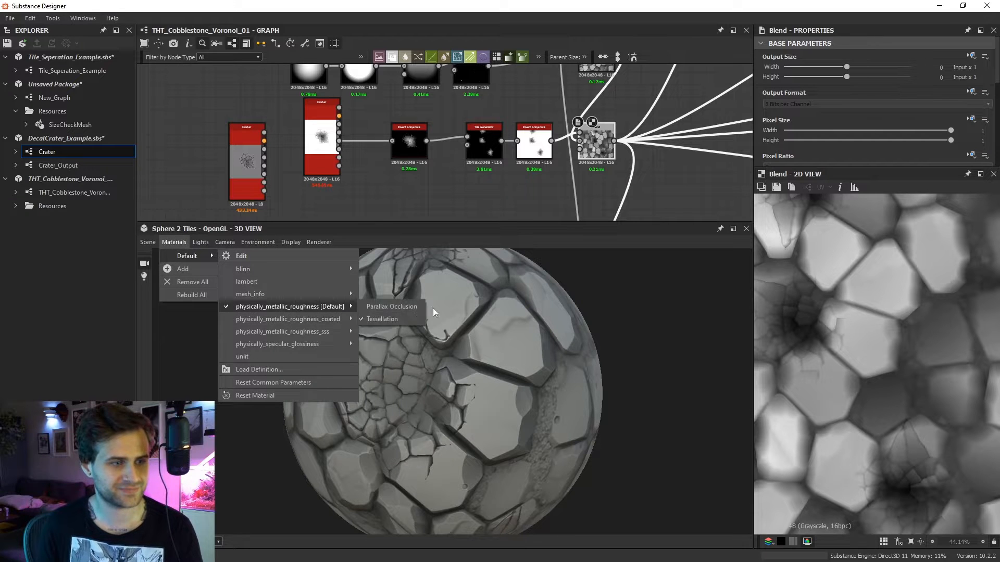
pyautogui.click(424, 313)
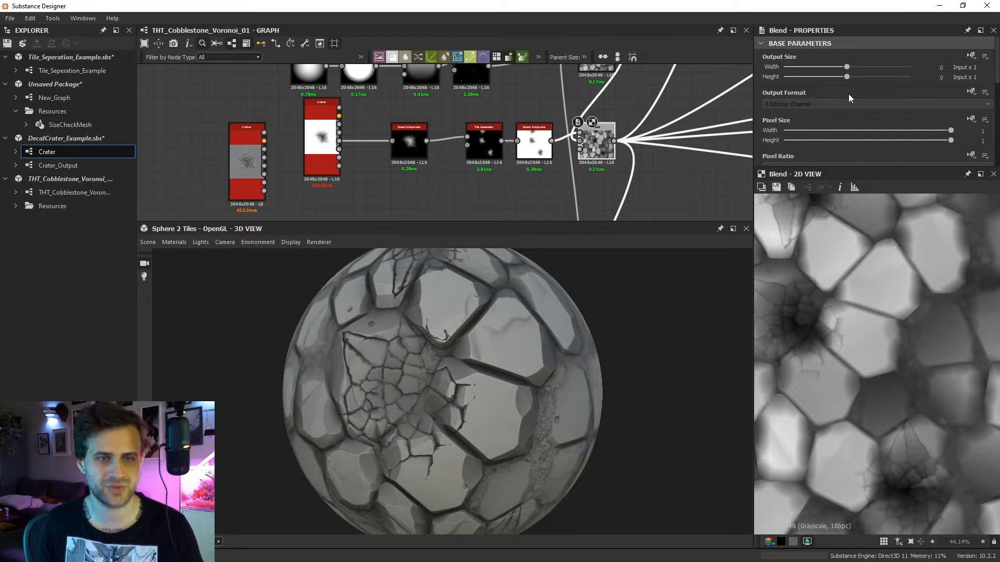
pyautogui.scroll(-5, 828, 99)
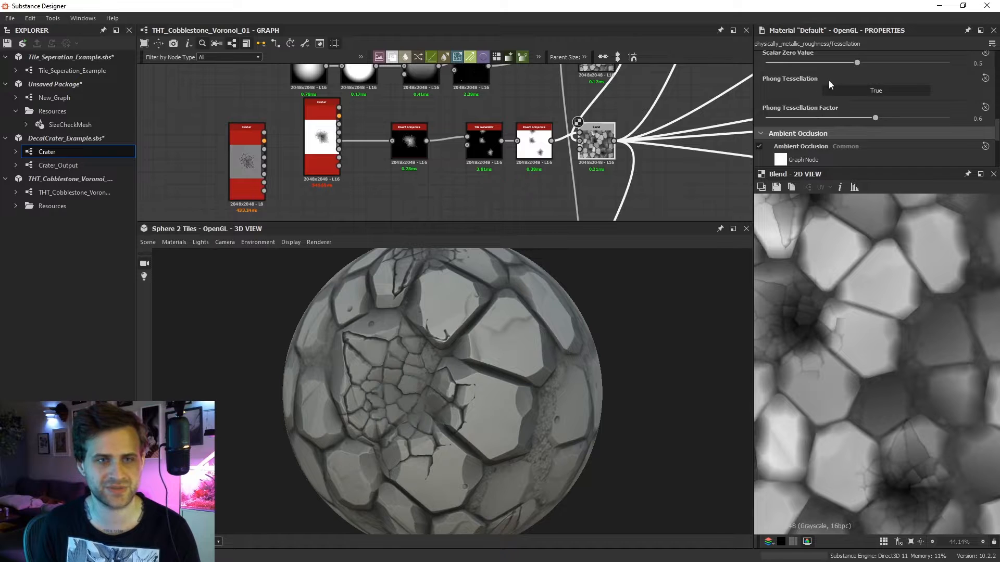
pyautogui.scroll(2, 822, 86)
pyautogui.moveTo(795, 73); pyautogui.dragTo(894, 73)
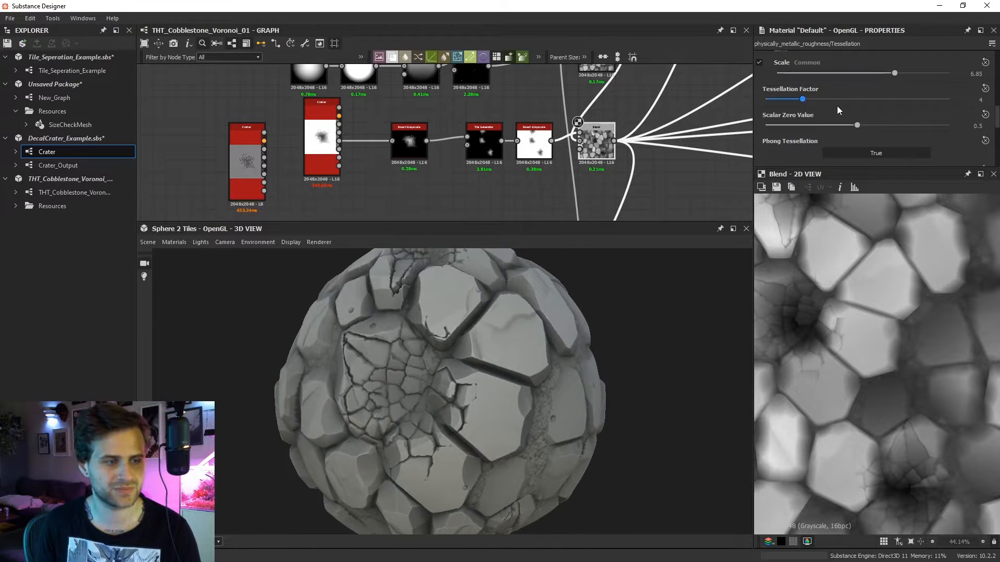
pyautogui.scroll(3, 415, 383)
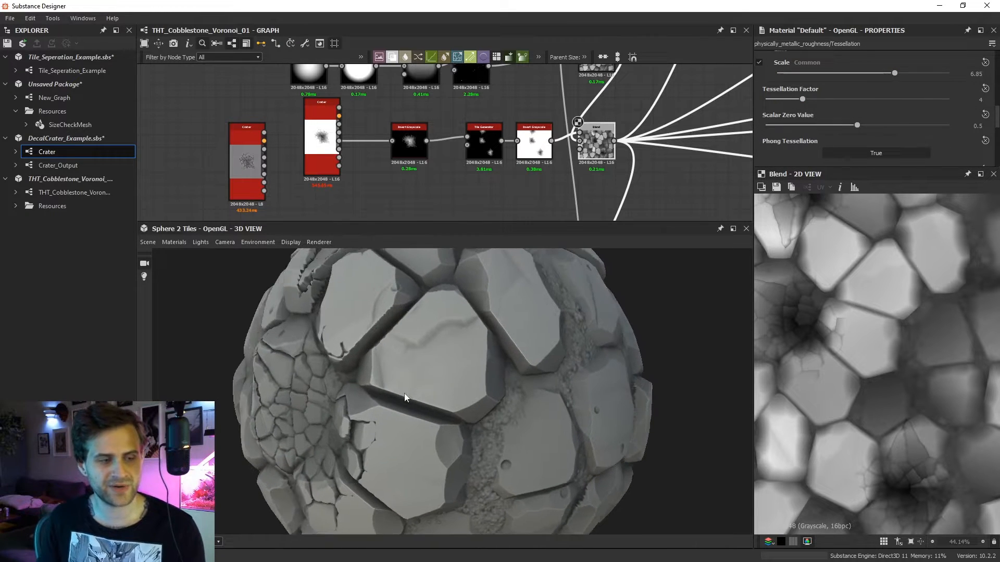
# Preview the connected Crater node's height and set its Random Seed to 1.
pyautogui.doubleClick(322, 138)
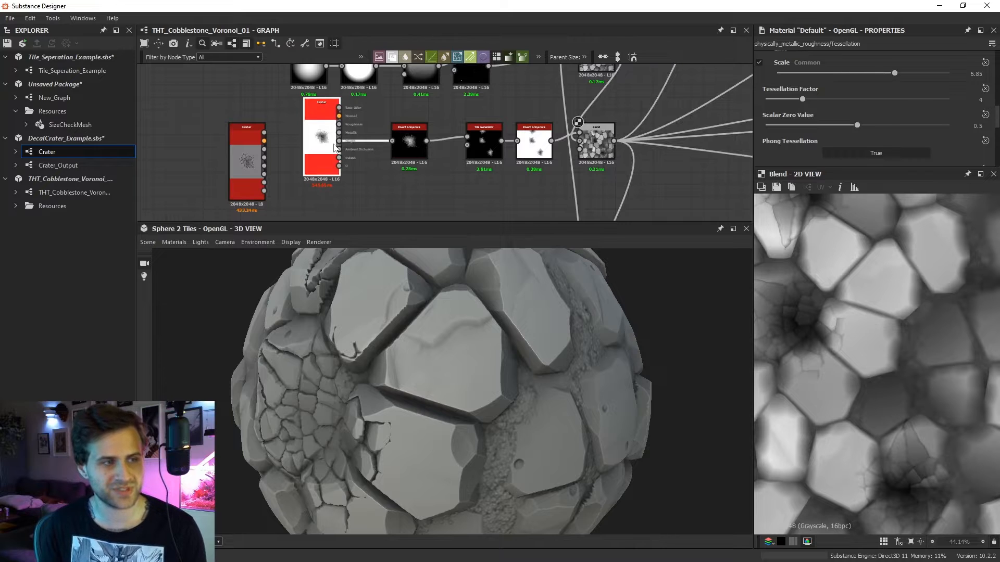
pyautogui.moveTo(875, 347); pyautogui.dragTo(877, 347, button='middle')
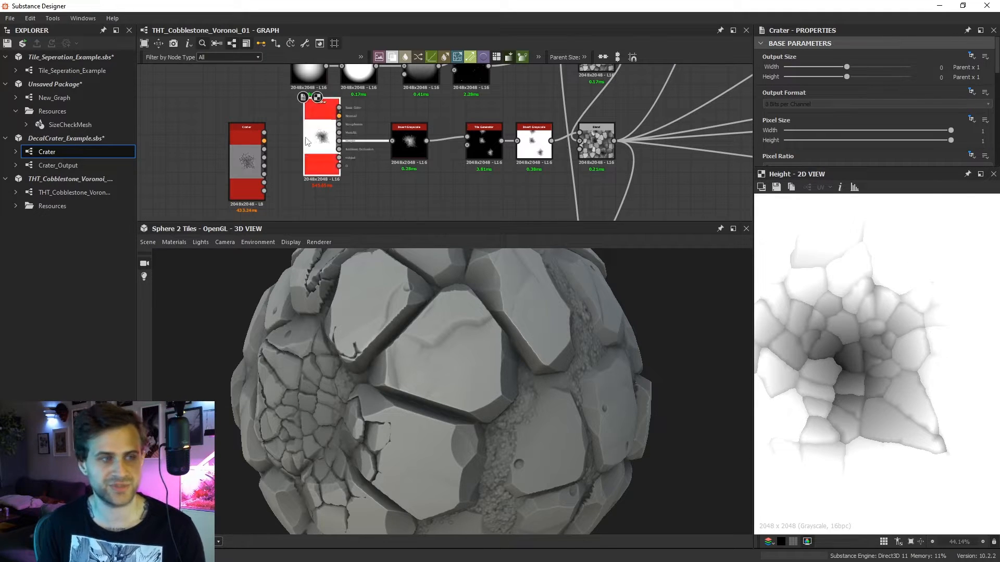
pyautogui.scroll(-5, 791, 141)
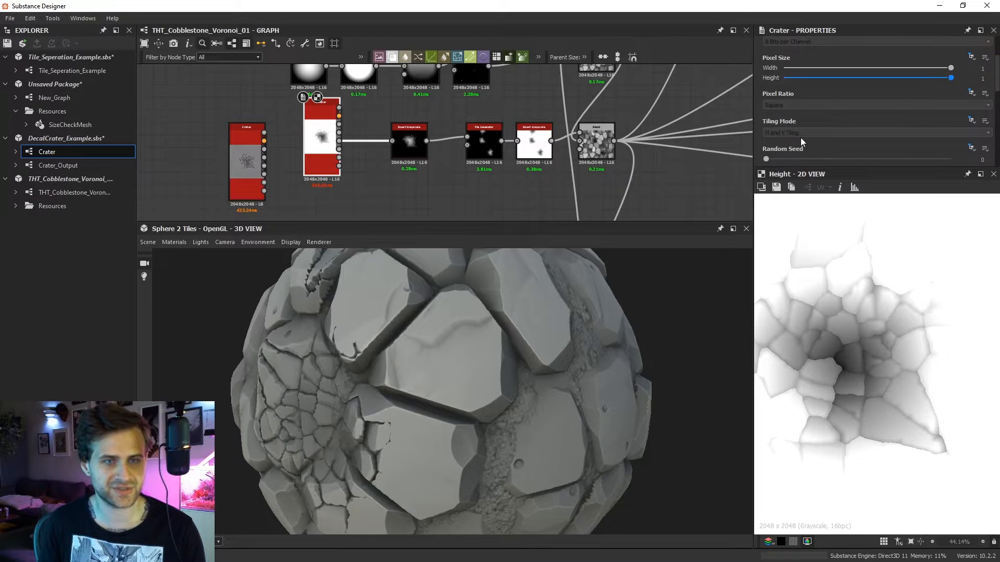
pyautogui.moveTo(321, 135)
pyautogui.mouseDown()
pyautogui.moveTo(333, 146)
pyautogui.moveTo(321, 145)
pyautogui.mouseUp()
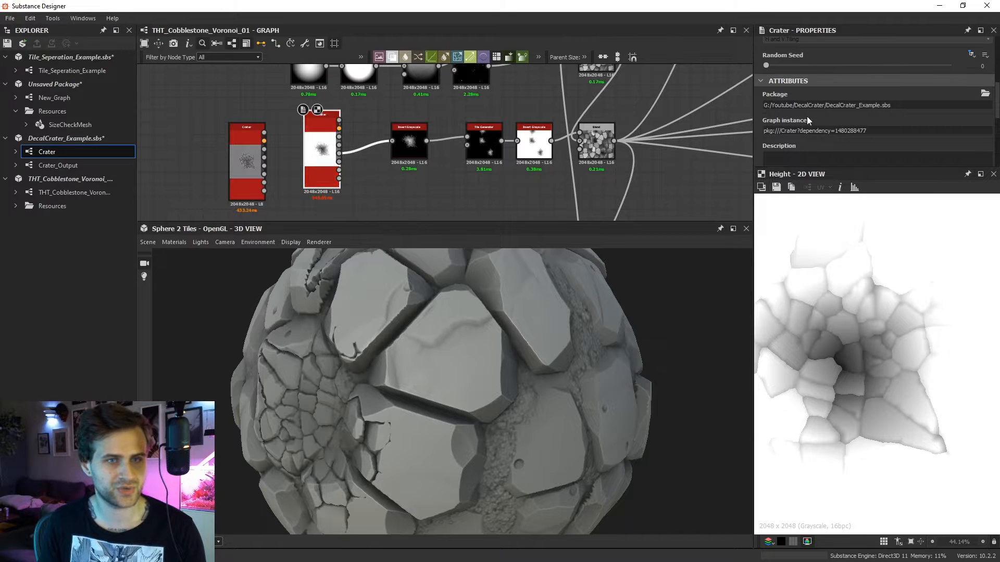
pyautogui.moveTo(780, 66); pyautogui.dragTo(788, 66)
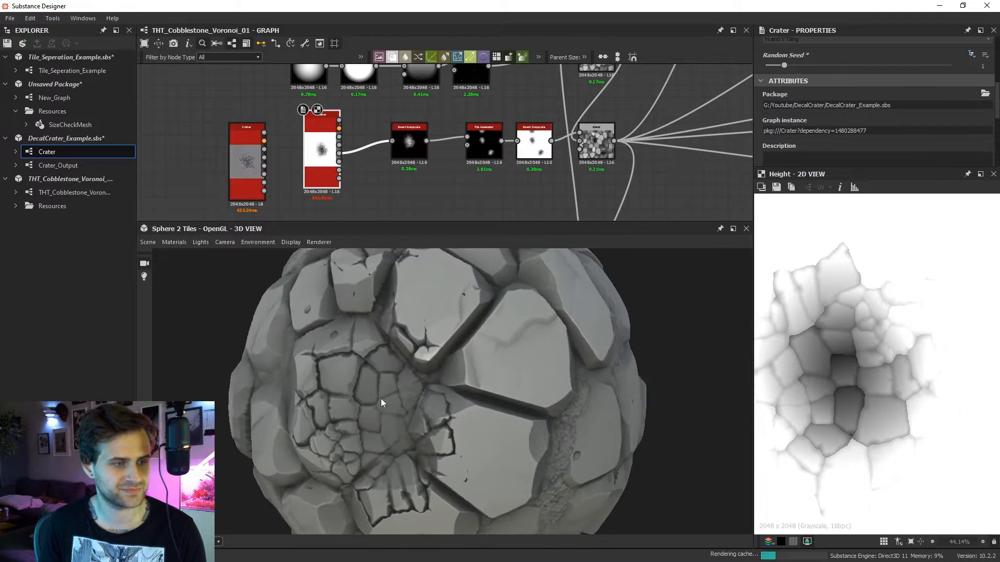
# Move the second Crater node directly below the connected one and set its Random Seed to 5.
pyautogui.moveTo(250, 165); pyautogui.dragTo(268, 141, button='middle')
pyautogui.moveTo(268, 142); pyautogui.dragTo(440, 191)
pyautogui.moveTo(440, 192); pyautogui.dragTo(443, 119, button='middle')
pyautogui.moveTo(444, 120); pyautogui.dragTo(343, 140)
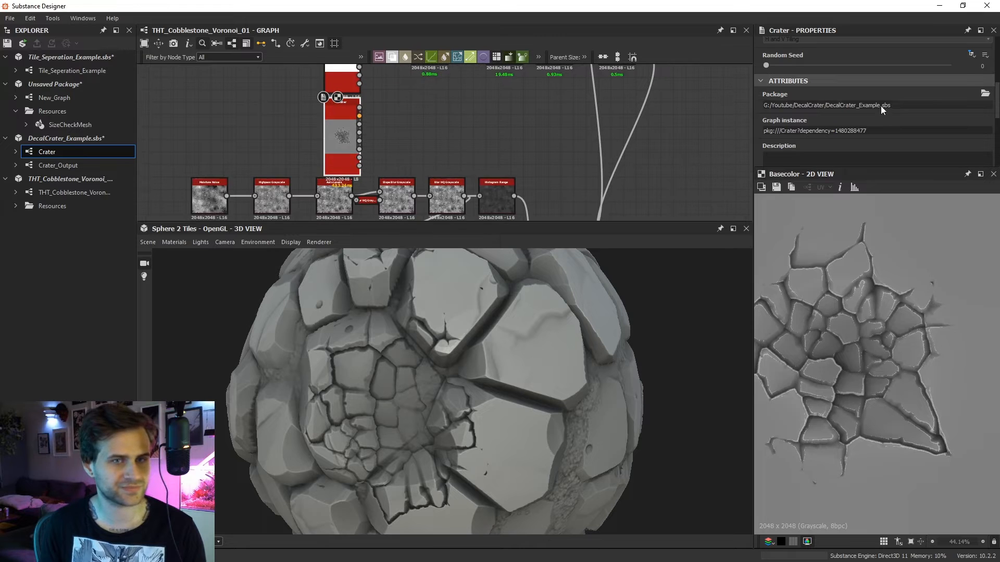
pyautogui.scroll(1, 880, 105)
pyautogui.moveTo(804, 96); pyautogui.dragTo(859, 96)
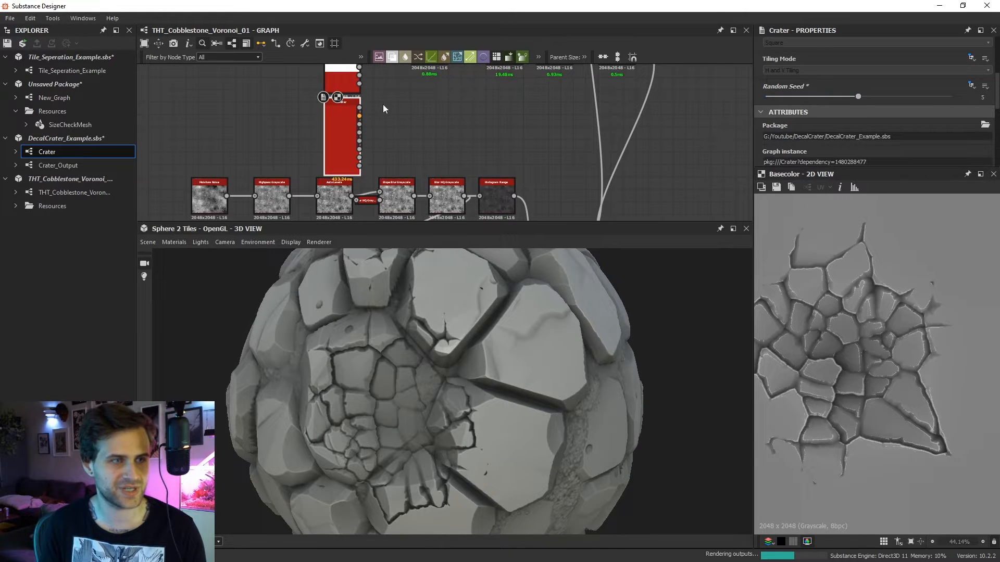
# Duplicate the Invert Grayscale chain, keep only one Invert Grayscale copy, and feed it from the lower Crater node's output.
pyautogui.moveTo(383, 104); pyautogui.dragTo(362, 172, button='middle')
pyautogui.moveTo(409, 138); pyautogui.dragTo(411, 111, button='middle')
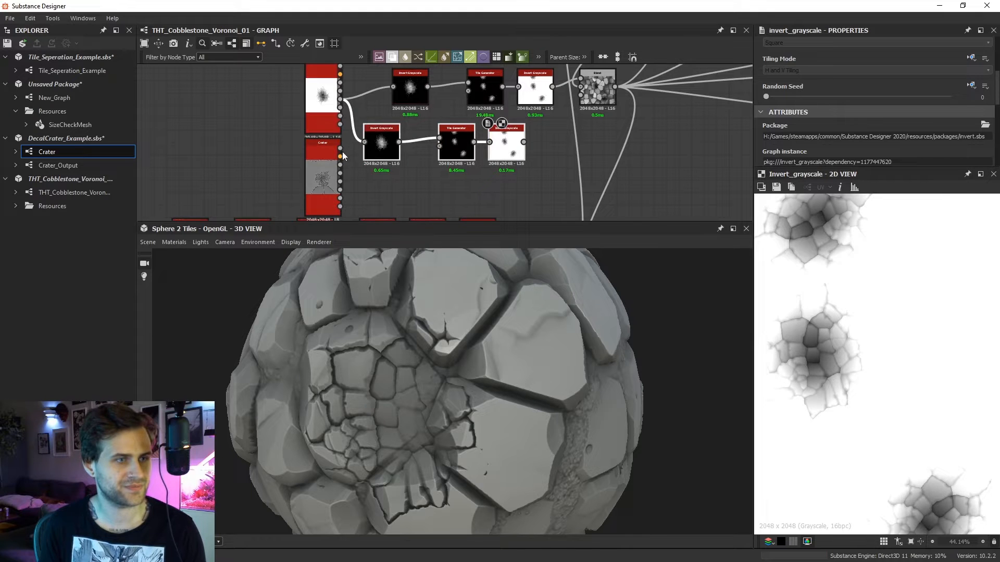
pyautogui.moveTo(341, 200); pyautogui.dragTo(411, 152)
pyautogui.press('Delete')
# Set the lower Crater node's Random Seed to 6.
pyautogui.doubleClick(327, 177)
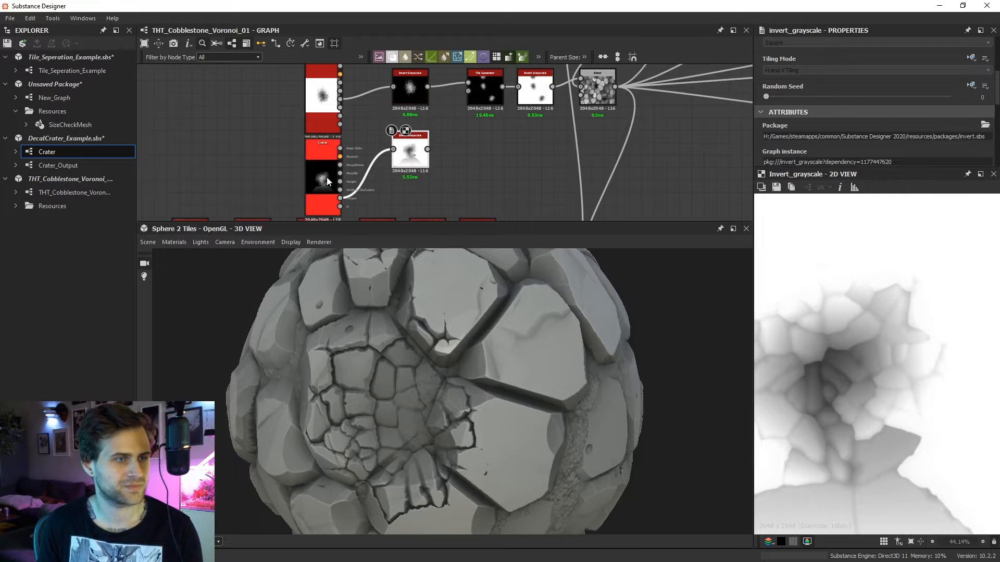
pyautogui.click(867, 96)
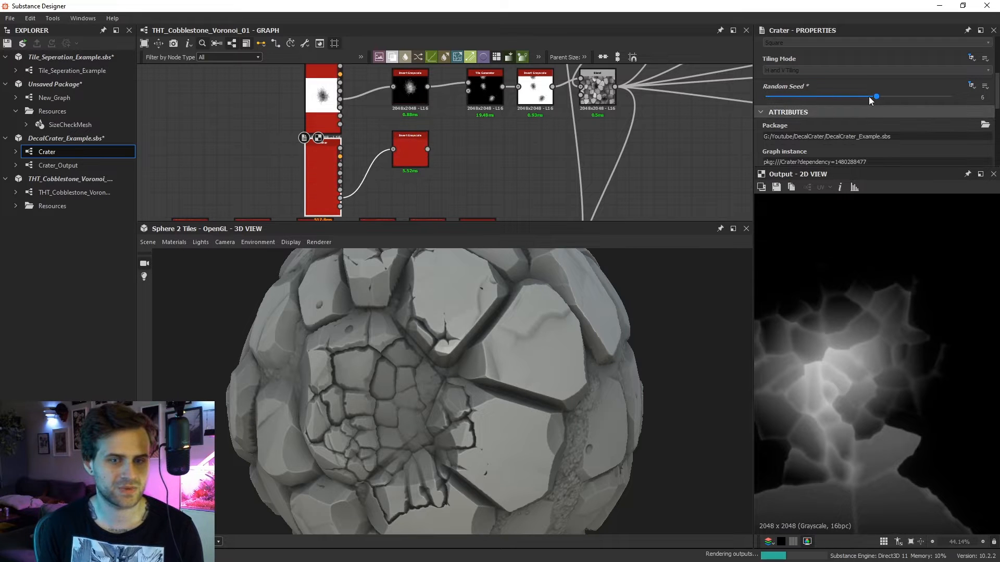
pyautogui.scroll(-2, 894, 360)
pyautogui.moveTo(523, 194); pyautogui.dragTo(501, 217, button='middle')
pyautogui.click(381, 174)
# Increase the Tile Generator's Pattern Input Number so that it accepts a second pattern image.
pyautogui.click(454, 107)
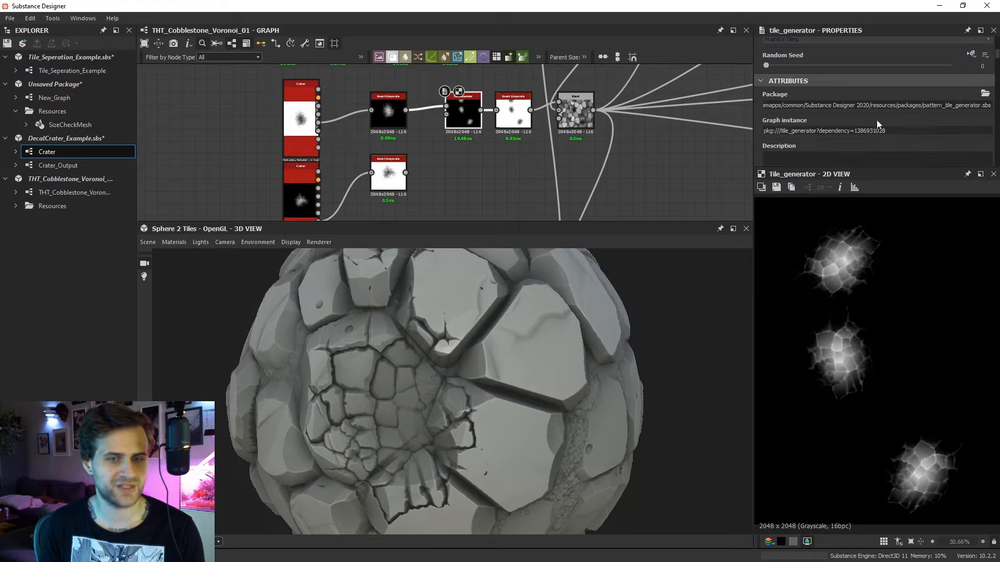
pyautogui.scroll(-3, 876, 119)
pyautogui.scroll(-6, 850, 119)
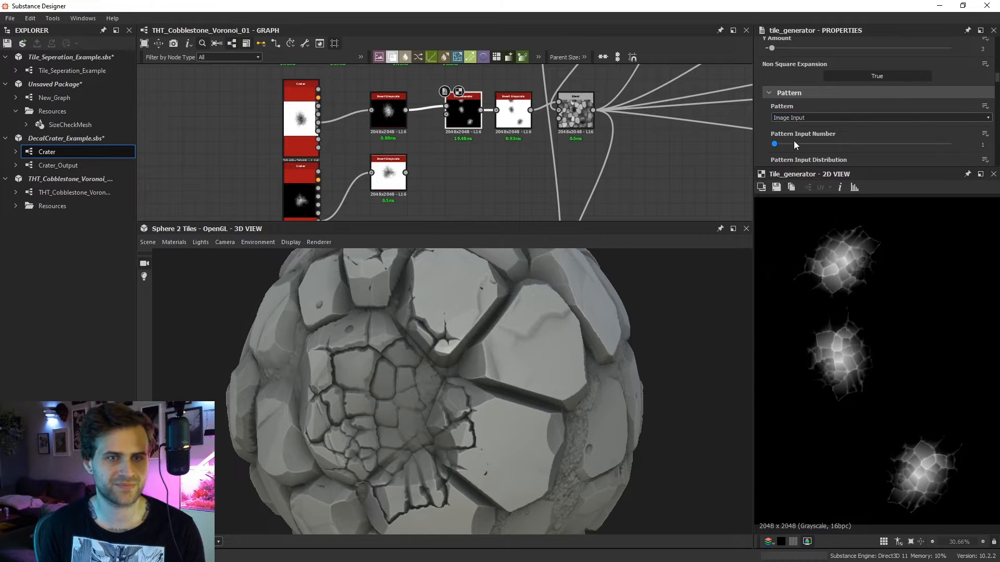
pyautogui.click(794, 141)
pyautogui.moveTo(446, 110); pyautogui.dragTo(440, 155)
# Preview the lower Invert Grayscale node and set its Invert option to False.
pyautogui.click(385, 148)
pyautogui.moveTo(335, 198); pyautogui.dragTo(335, 153, button='middle')
pyautogui.doubleClick(393, 104)
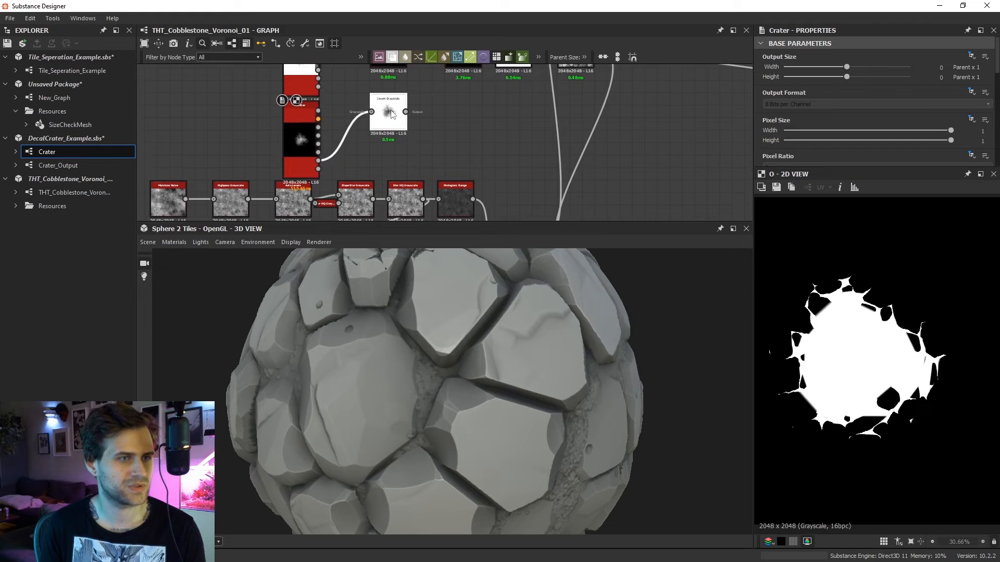
pyautogui.moveTo(392, 104); pyautogui.dragTo(391, 127, button='middle')
pyautogui.scroll(-10, 828, 145)
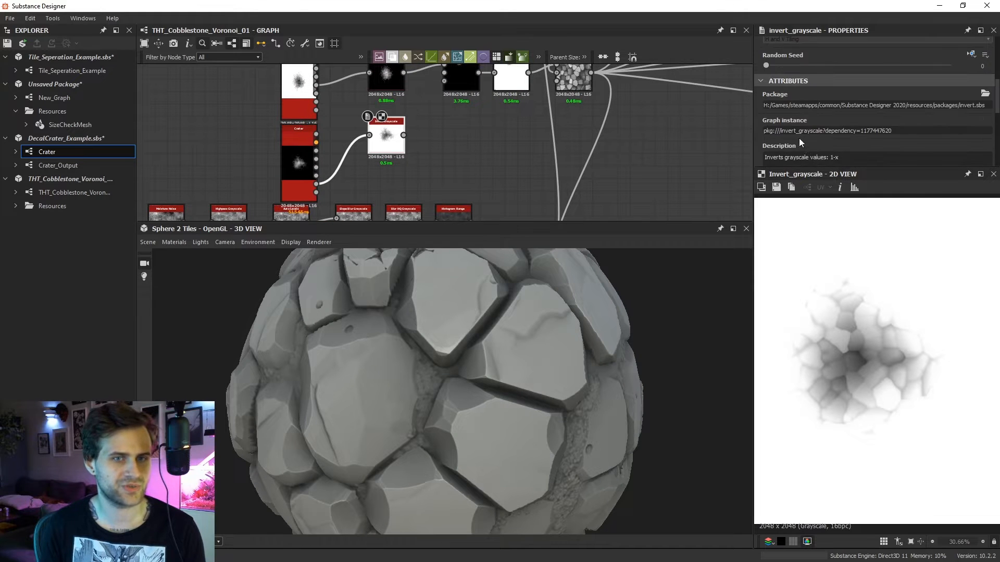
pyautogui.scroll(-3, 827, 144)
pyautogui.click(839, 145)
# Connect the lower Invert Grayscale to the Tile Generator's second pattern input and place the Tile Generator between both branches.
pyautogui.moveTo(484, 140); pyautogui.dragTo(468, 168, button='middle')
pyautogui.scroll(-1, 468, 168)
pyautogui.moveTo(401, 164); pyautogui.dragTo(449, 109)
pyautogui.click(449, 108)
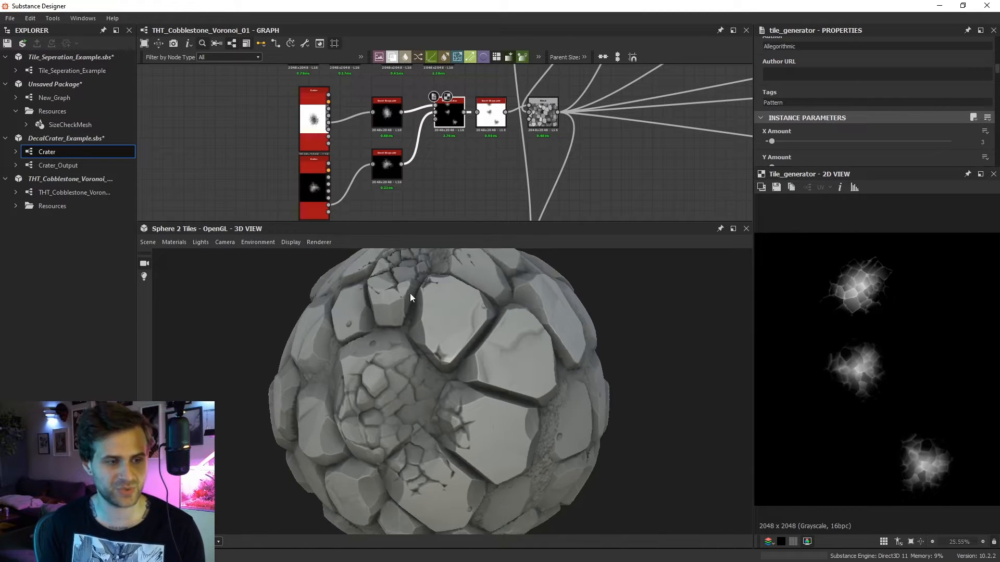
pyautogui.click(385, 159)
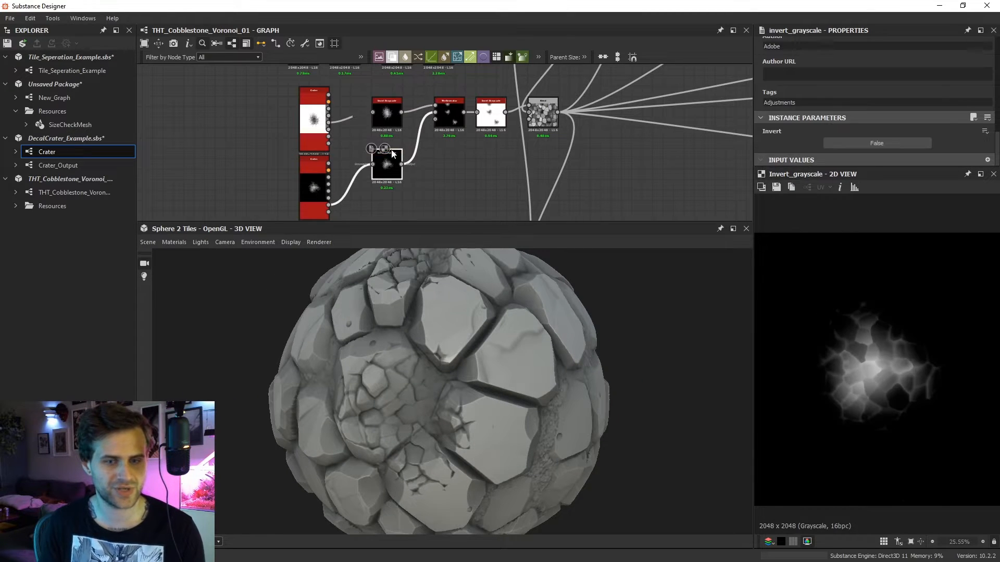
pyautogui.moveTo(441, 133); pyautogui.dragTo(430, 154)
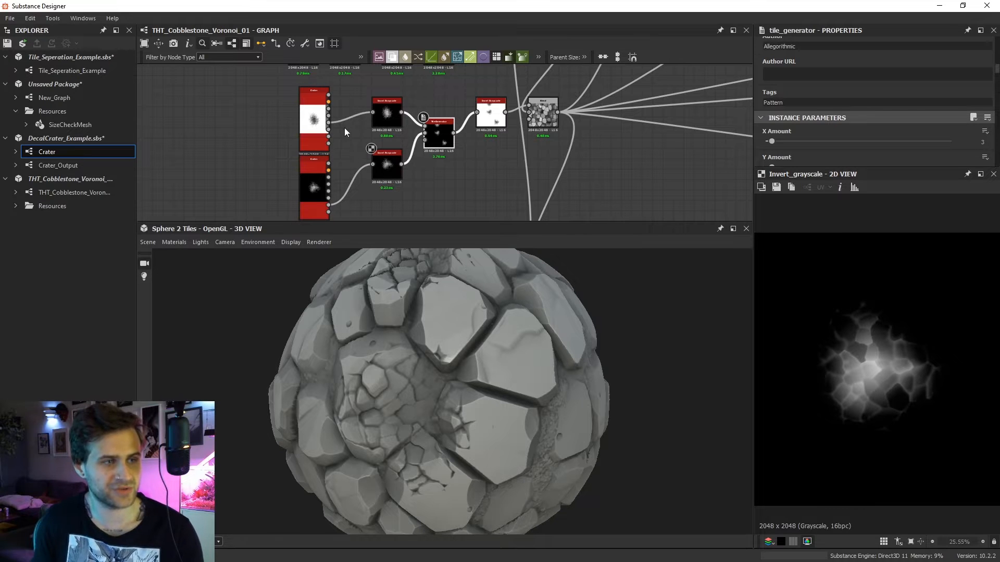
# Preview the Tile Generator's output and adjust its Scale to about 1.92.
pyautogui.moveTo(401, 142); pyautogui.dragTo(387, 142, button='middle')
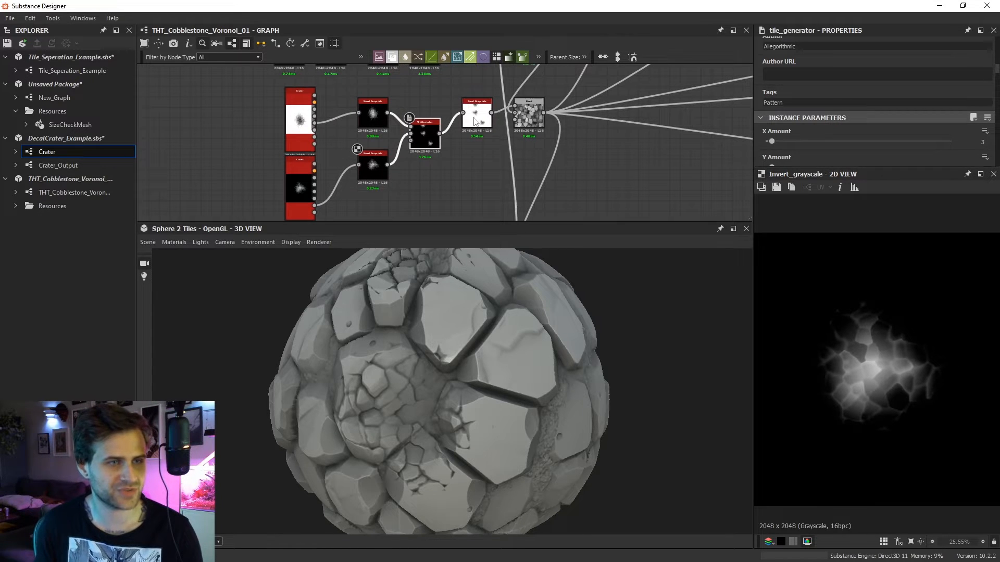
pyautogui.doubleClick(435, 136)
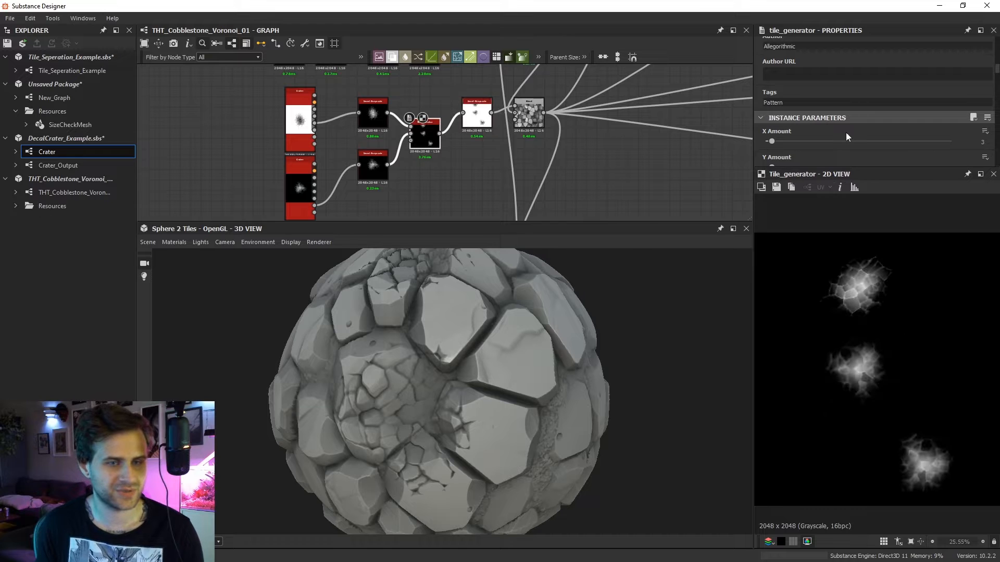
pyautogui.scroll(-5, 833, 135)
pyautogui.scroll(-3, 820, 137)
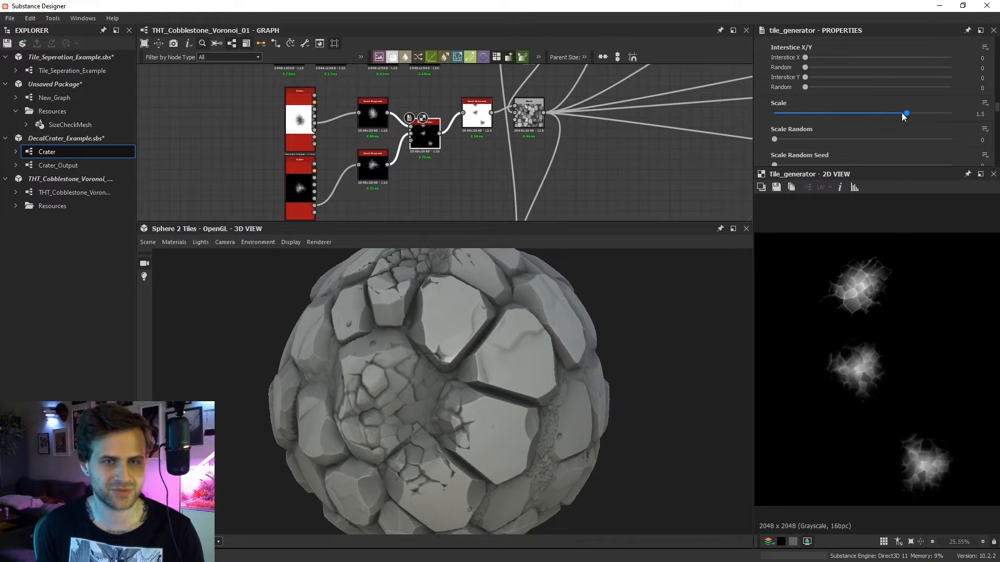
pyautogui.press('Return')
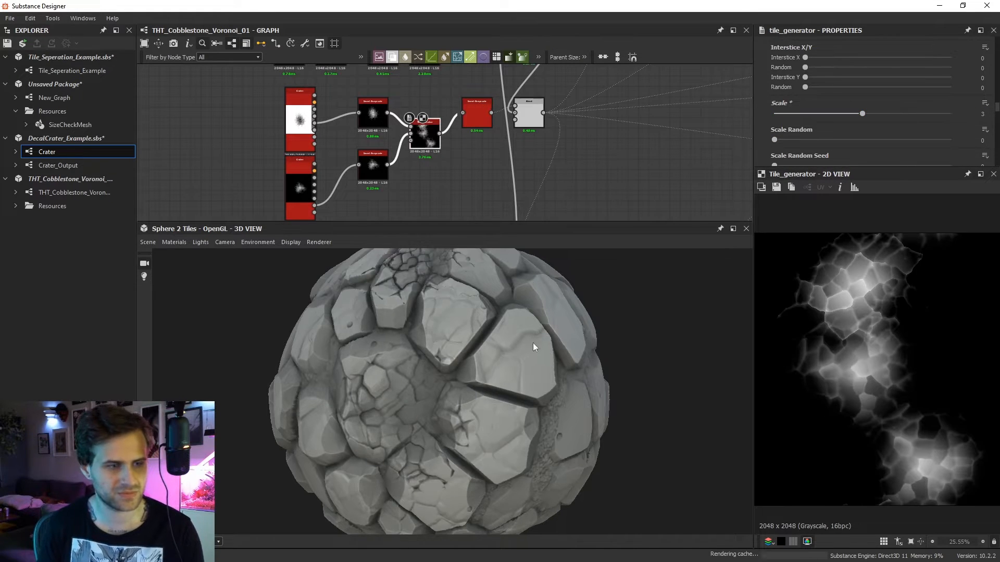
pyautogui.moveTo(852, 115); pyautogui.dragTo(828, 113)
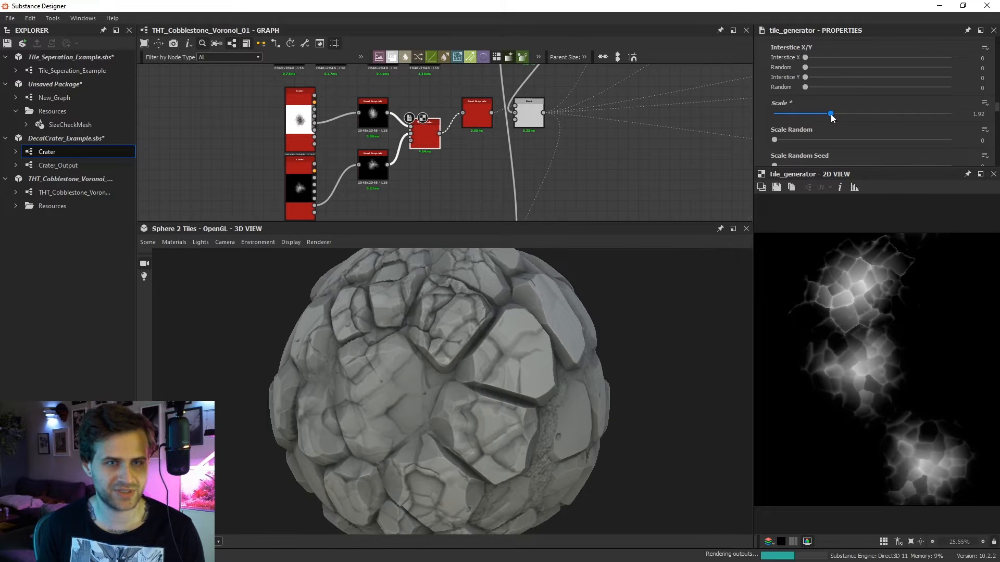
# Increase the Tile Generator's randomness for scale, position and luminance to vary the scattered craters.
pyautogui.moveTo(774, 139); pyautogui.dragTo(839, 140)
pyautogui.scroll(-5, 848, 89)
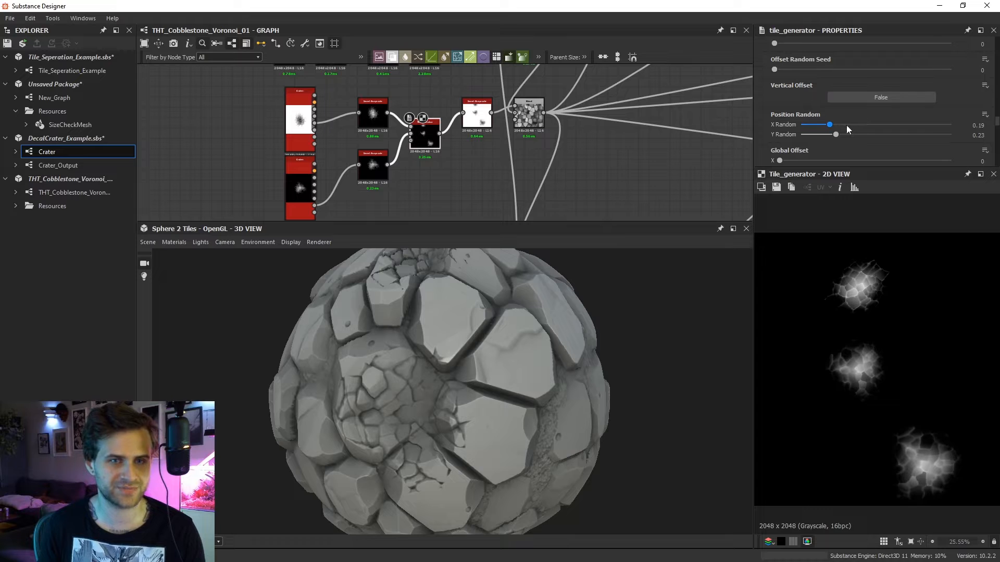
pyautogui.moveTo(847, 126); pyautogui.dragTo(898, 133)
pyautogui.scroll(-5, 890, 94)
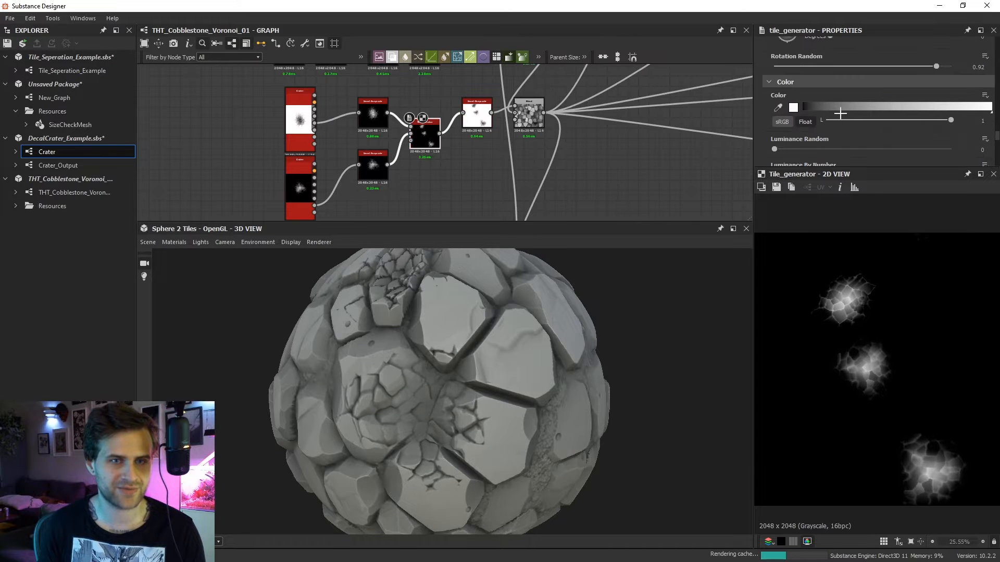
pyautogui.moveTo(774, 149); pyautogui.dragTo(855, 150)
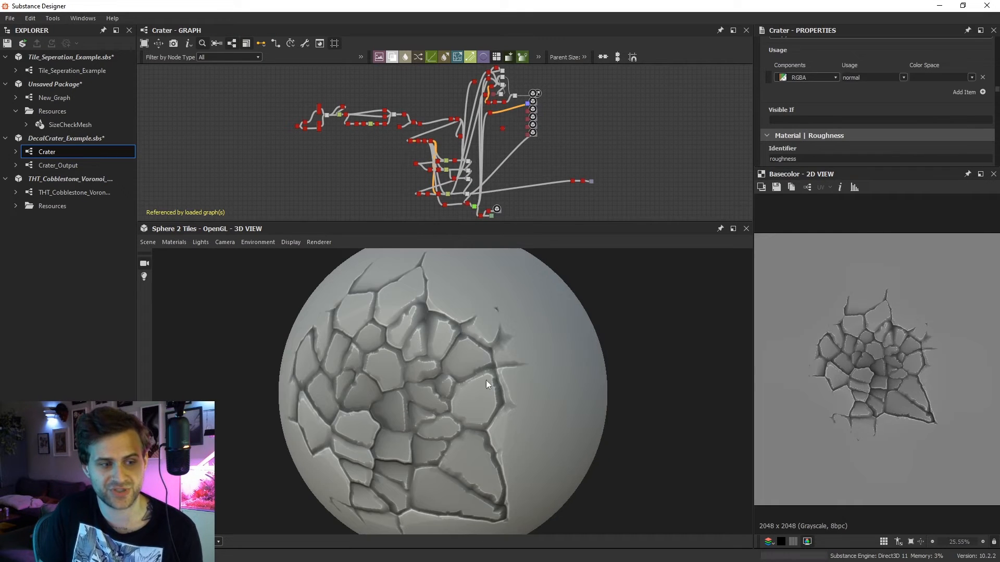
# Inspect the crater on the 3D sphere and preview the dark grayscale node at the lower end of the Crater graph.
pyautogui.moveTo(486, 380); pyautogui.dragTo(438, 379)
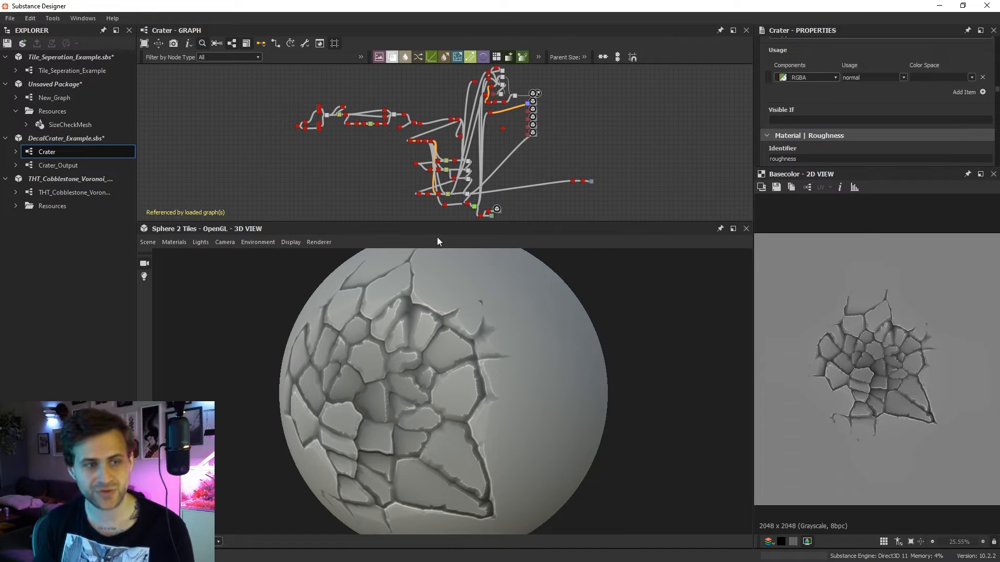
pyautogui.scroll(8, 501, 134)
pyautogui.moveTo(515, 140); pyautogui.dragTo(524, 73, button='middle')
pyautogui.scroll(-3, 523, 73)
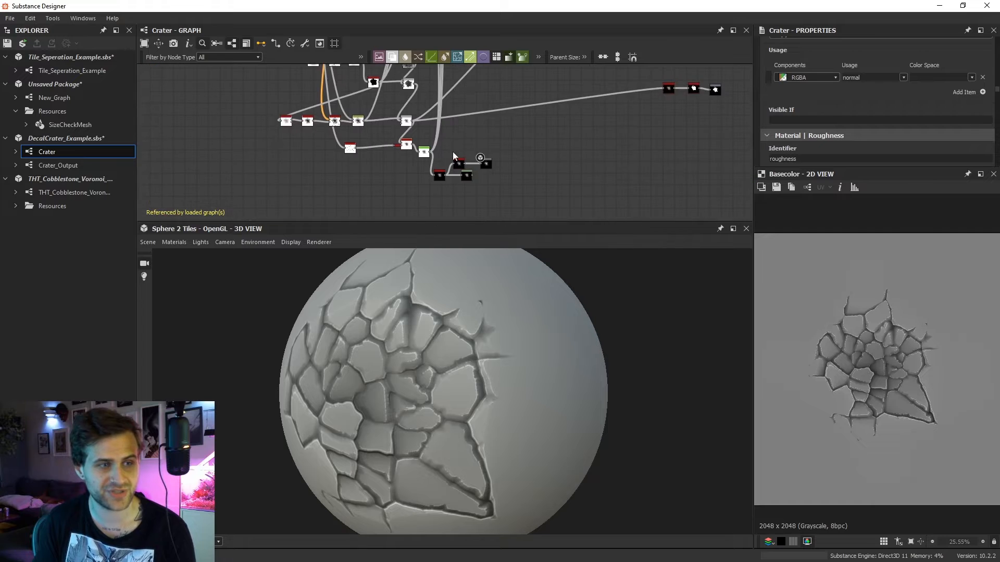
pyautogui.scroll(5, 453, 156)
pyautogui.doubleClick(524, 176)
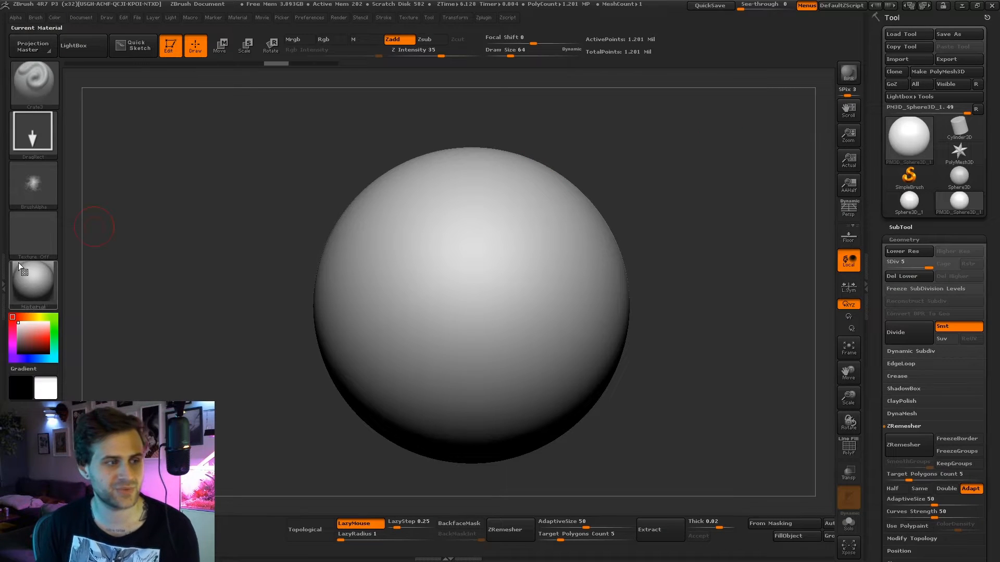
# Switch to ZBrush and examine the crater alpha among the available brush alphas.
pyautogui.click(43, 95)
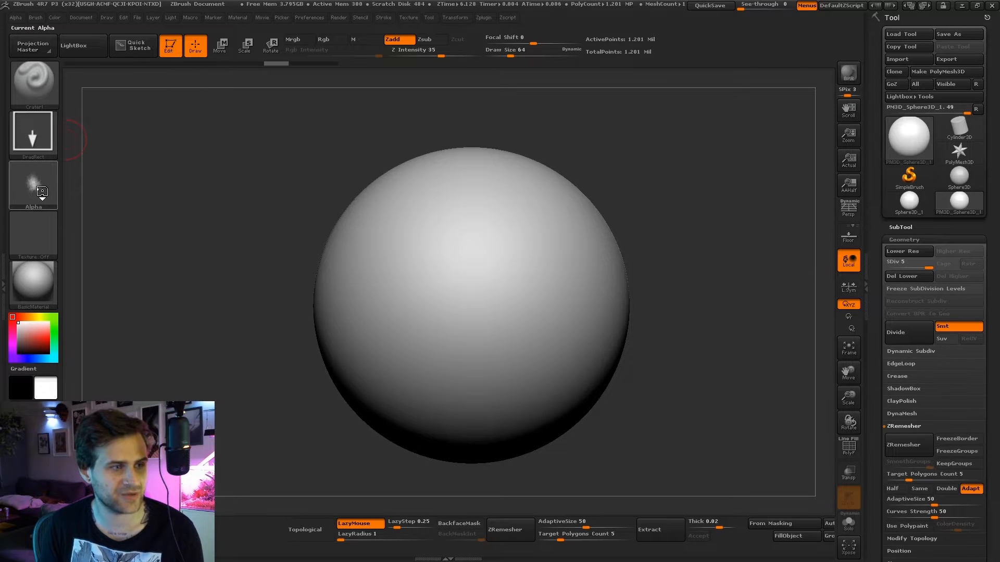
pyautogui.click(42, 190)
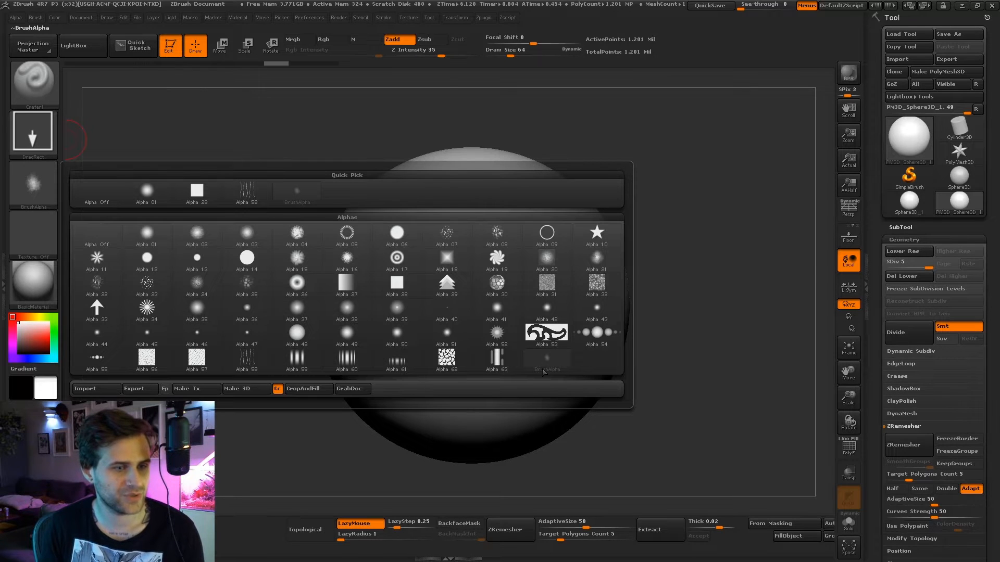
pyautogui.moveTo(543, 372)
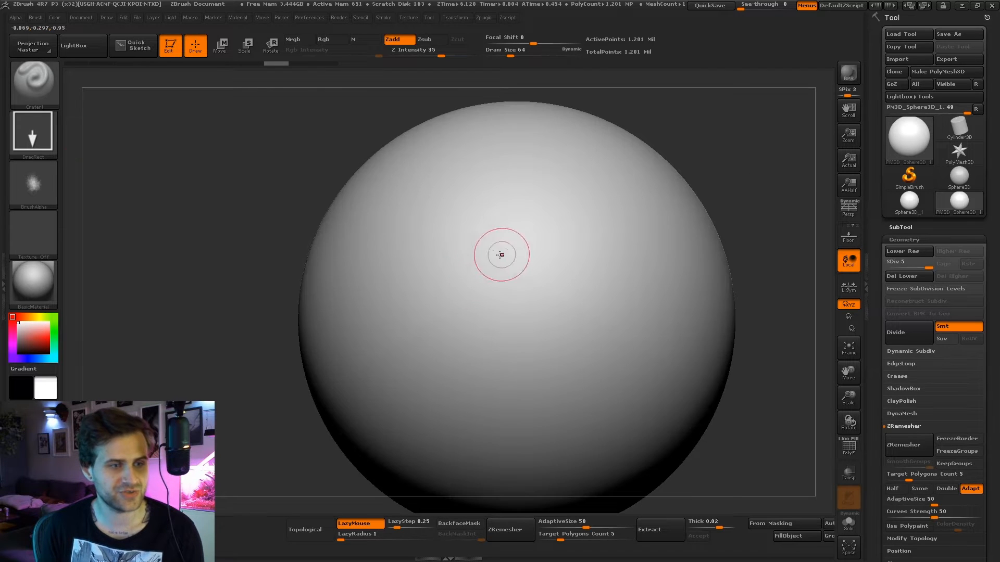
# Stamp two large crater reliefs on different sides of the smooth sphere with the current crater brush.
pyautogui.moveTo(494, 255); pyautogui.dragTo(632, 300)
pyautogui.hotkey('ctrl', 'z')
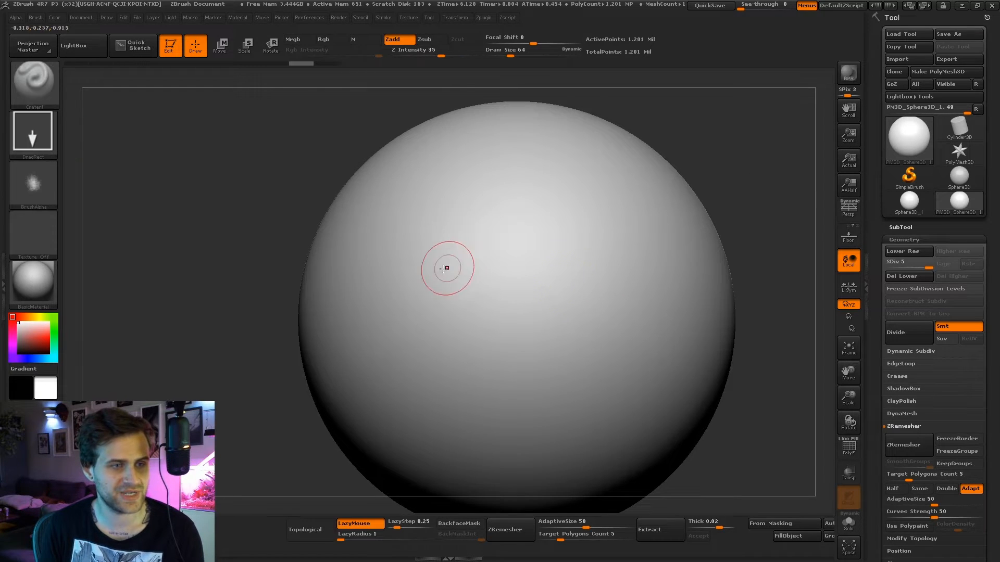
pyautogui.moveTo(422, 276); pyautogui.dragTo(748, 96)
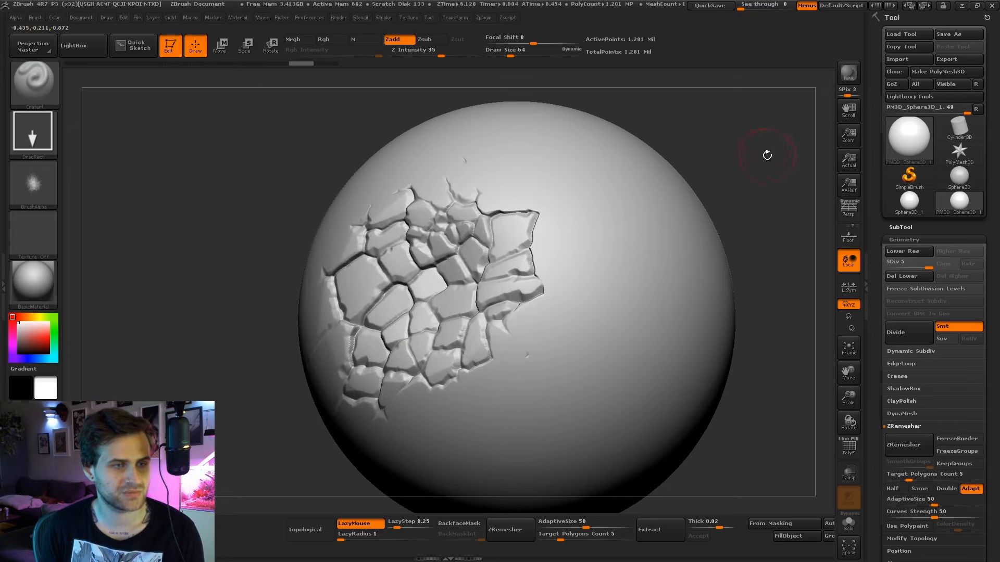
pyautogui.moveTo(767, 155); pyautogui.dragTo(607, 182)
pyautogui.moveTo(510, 263); pyautogui.dragTo(786, 312)
pyautogui.moveTo(764, 147); pyautogui.dragTo(846, 157)
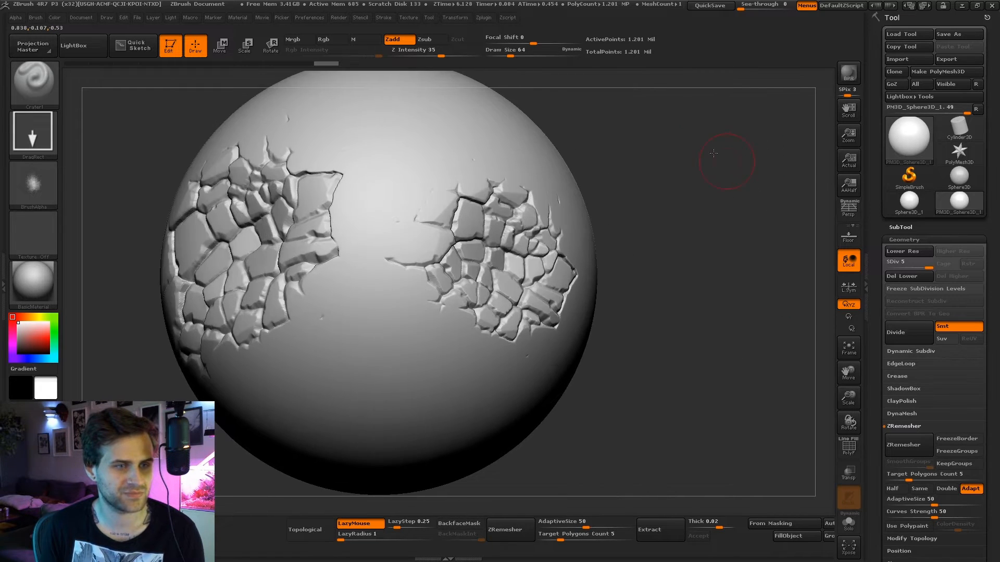
pyautogui.keyDown('alt'); pyautogui.moveTo(713, 153); pyautogui.dragTo(630, 180); pyautogui.keyUp('alt')
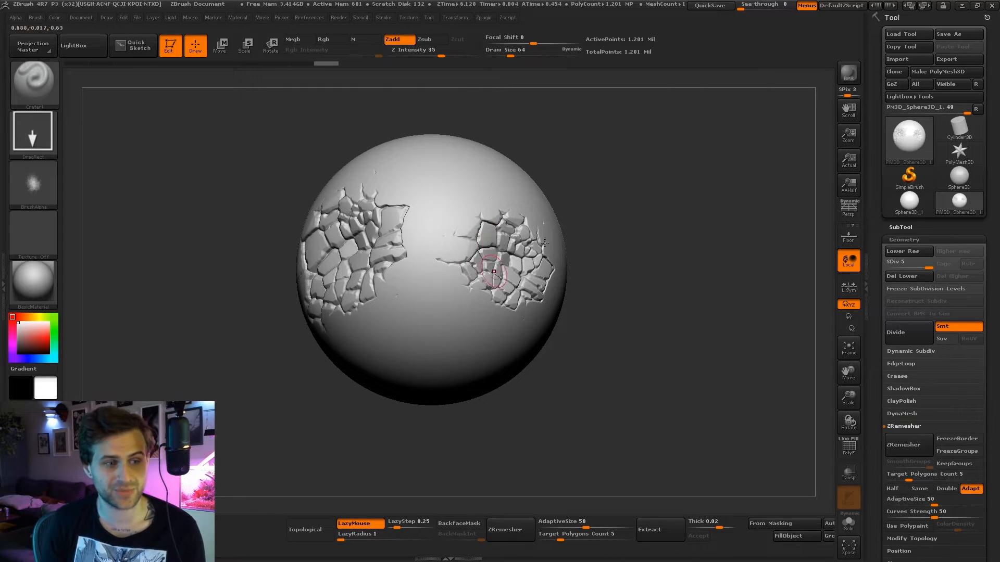
# Choose the Crate3 brush and stamp a large crater on the lower part of the sphere between the existing two.
pyautogui.moveTo(644, 210); pyautogui.dragTo(649, 197)
pyautogui.click(33, 106)
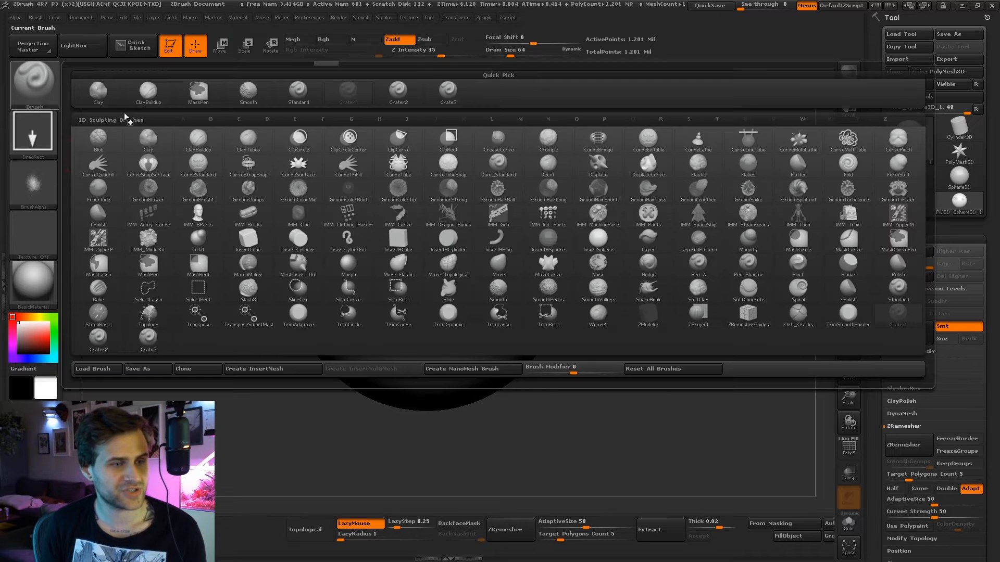
pyautogui.click(148, 339)
pyautogui.moveTo(411, 348)
pyautogui.mouseDown()
pyautogui.moveTo(429, 320)
pyautogui.moveTo(606, 235)
pyautogui.mouseUp()
pyautogui.hotkey('ctrl', 'z')
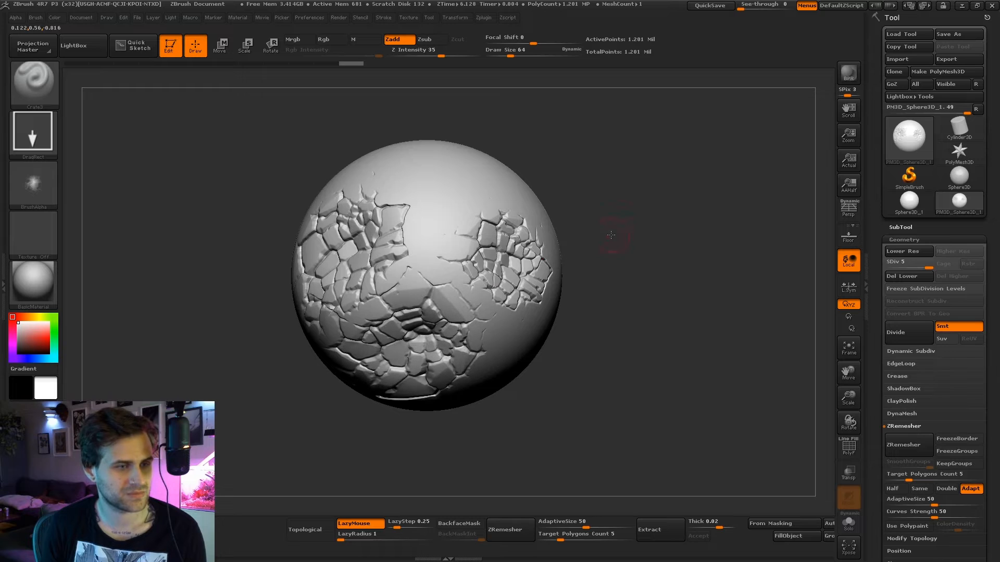
# Choose the Crater2 brush and stamp a further crater on the upper part of the sphere.
pyautogui.click(36, 179)
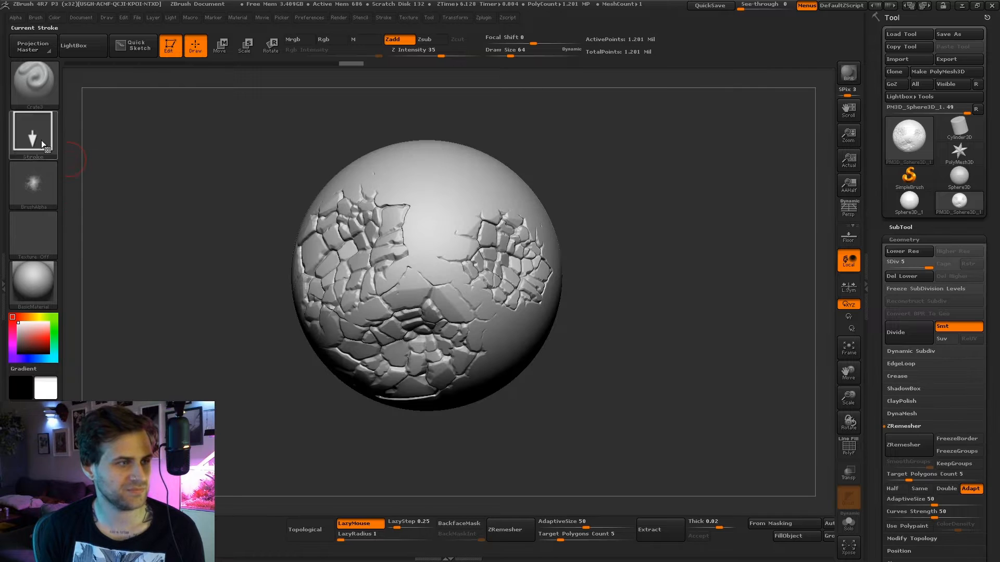
pyautogui.click(39, 85)
pyautogui.click(147, 318)
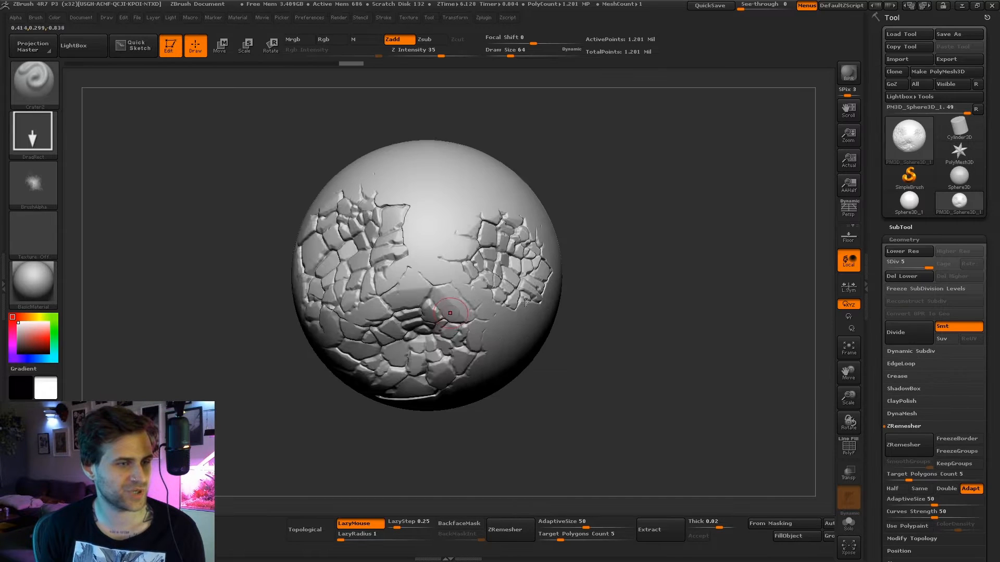
pyautogui.moveTo(446, 178)
pyautogui.mouseDown()
pyautogui.moveTo(531, 140)
pyautogui.moveTo(663, 173)
pyautogui.moveTo(573, 216)
pyautogui.moveTo(624, 207)
pyautogui.moveTo(717, 125)
pyautogui.moveTo(732, 94)
pyautogui.moveTo(742, 110)
pyautogui.moveTo(711, 106)
pyautogui.moveTo(713, 113)
pyautogui.mouseUp()
pyautogui.keyDown('alt'); pyautogui.moveTo(787, 135); pyautogui.dragTo(669, 133); pyautogui.keyUp('alt')
pyautogui.moveTo(669, 132); pyautogui.dragTo(713, 140)
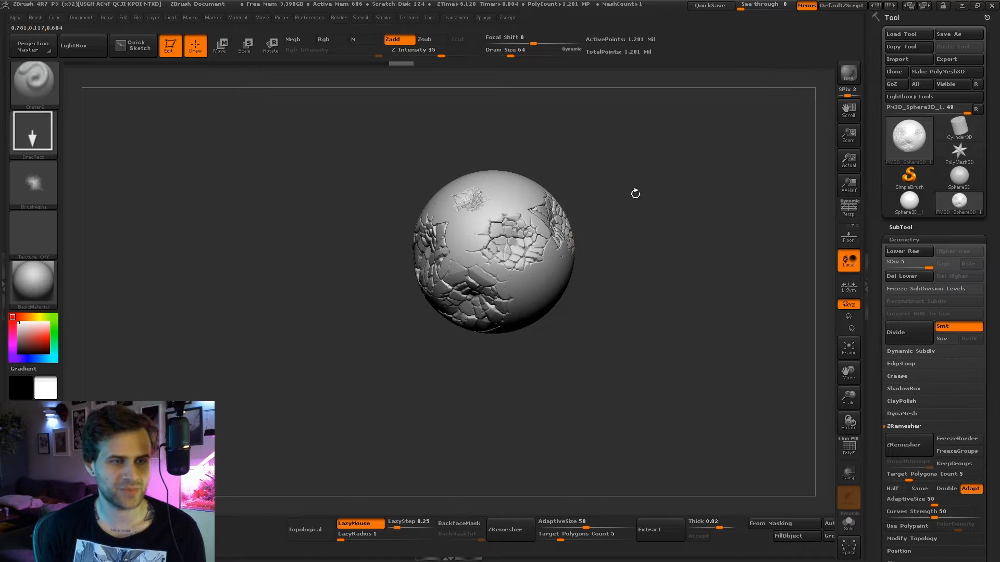
pyautogui.keyDown('alt'); pyautogui.moveTo(635, 194); pyautogui.dragTo(609, 205); pyautogui.keyUp('alt')
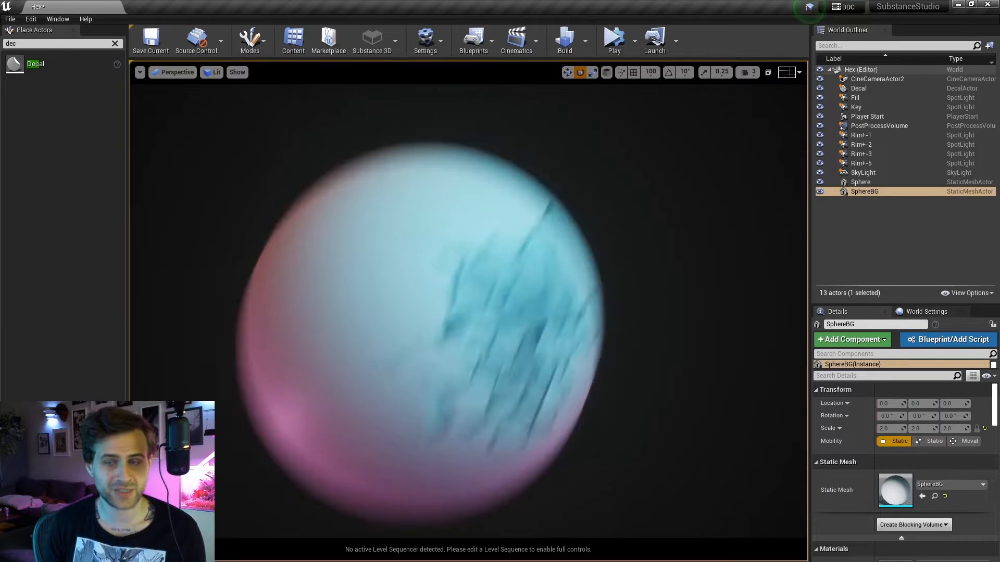
# Switch to Unreal Engine, select the crater Decal actor and examine its projection on the sphere with and without the editor overlays.
pyautogui.press('g')
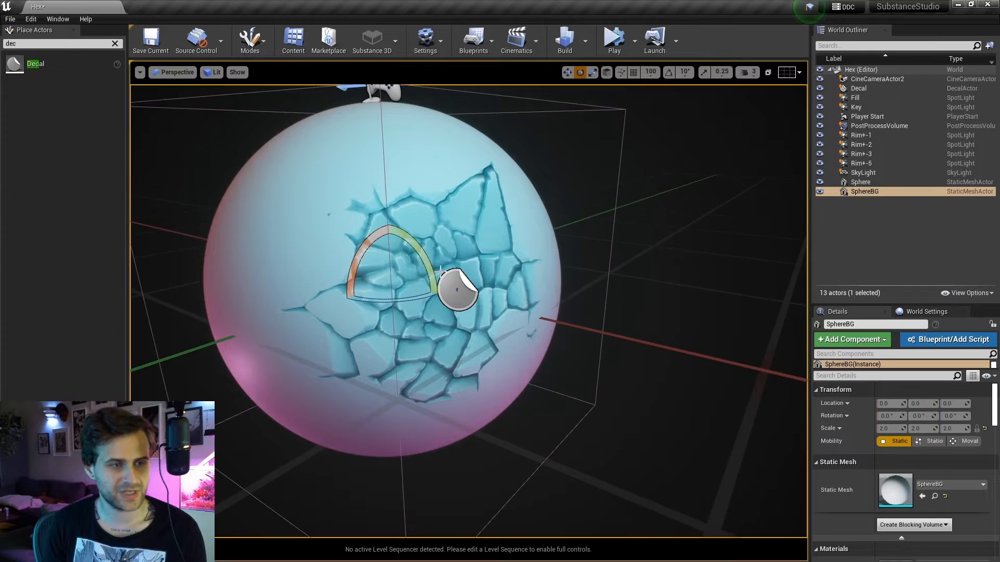
pyautogui.click(460, 290)
pyautogui.moveTo(460, 290); pyautogui.dragTo(430, 288, button='right')
pyautogui.click(514, 257)
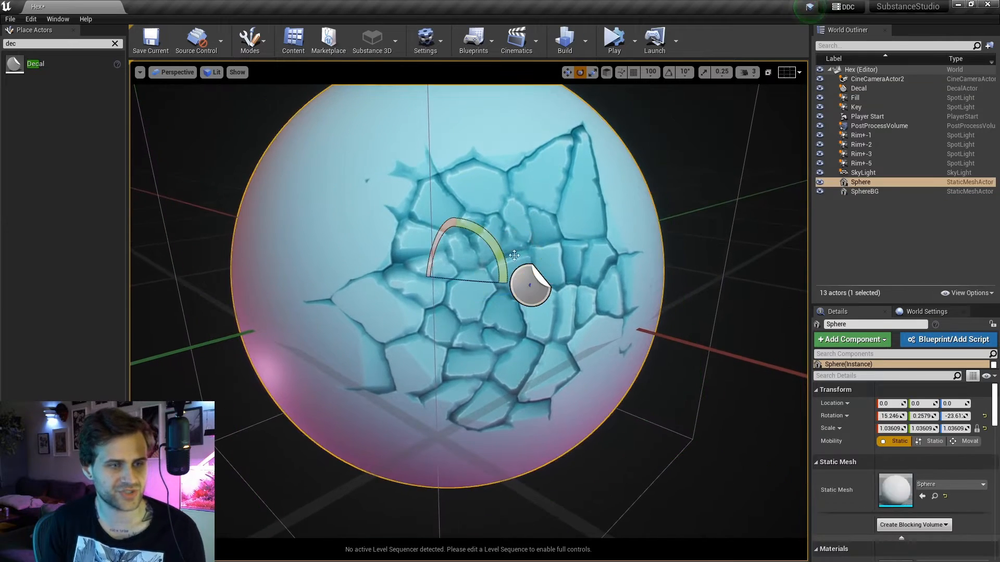
pyautogui.click(527, 287)
pyautogui.keyDown('alt'); pyautogui.moveTo(591, 261); pyautogui.dragTo(484, 304); pyautogui.keyUp('alt')
pyautogui.press('f')
pyautogui.press('g')
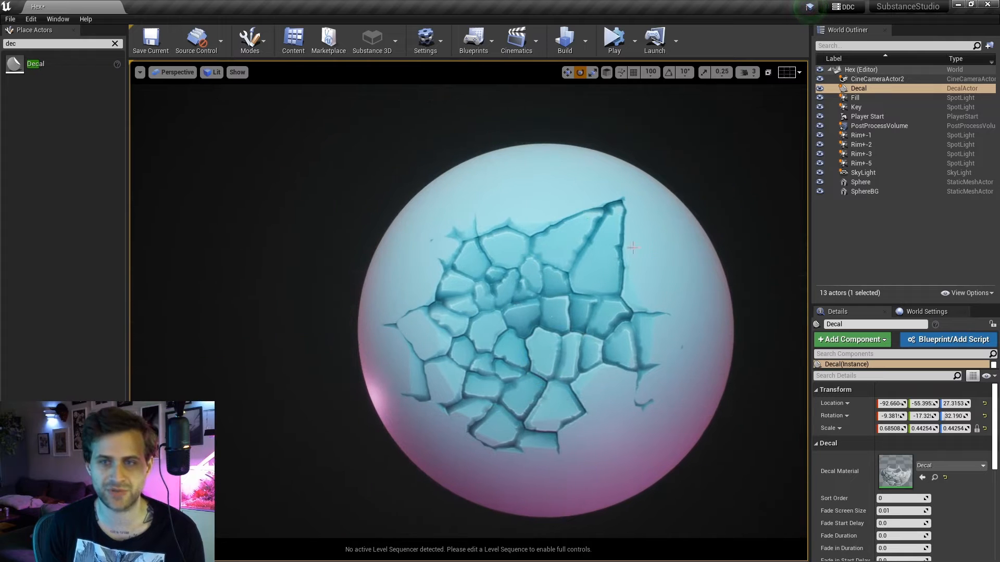
pyautogui.moveTo(508, 288); pyautogui.dragTo(547, 317, button='right')
pyautogui.press('g')
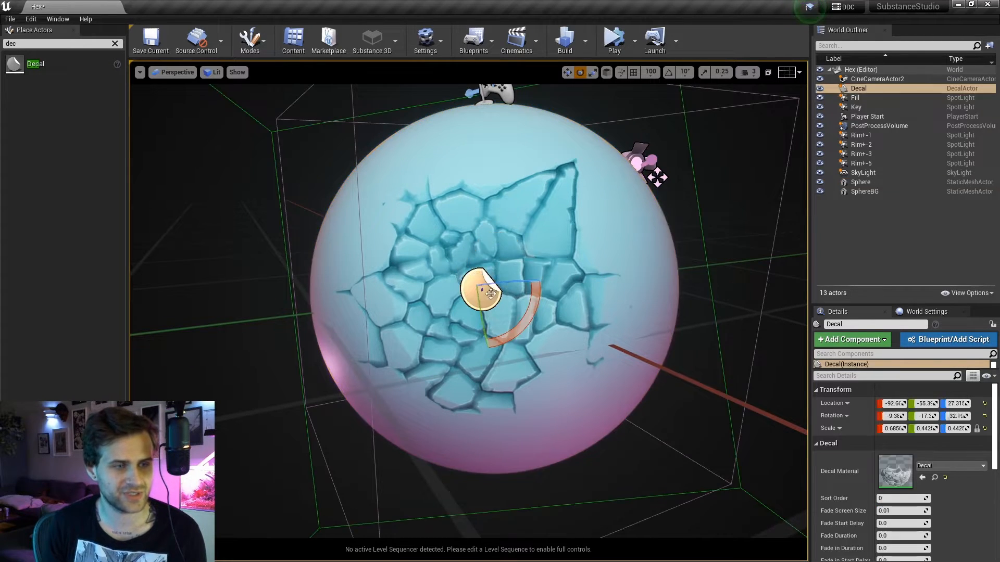
# Move the crater decal across the sphere's surface to about X -116.6, Y -6.2, Z 34.9.
pyautogui.press('w')
pyautogui.moveTo(516, 284); pyautogui.dragTo(541, 283)
pyautogui.press('e')
pyautogui.press('w')
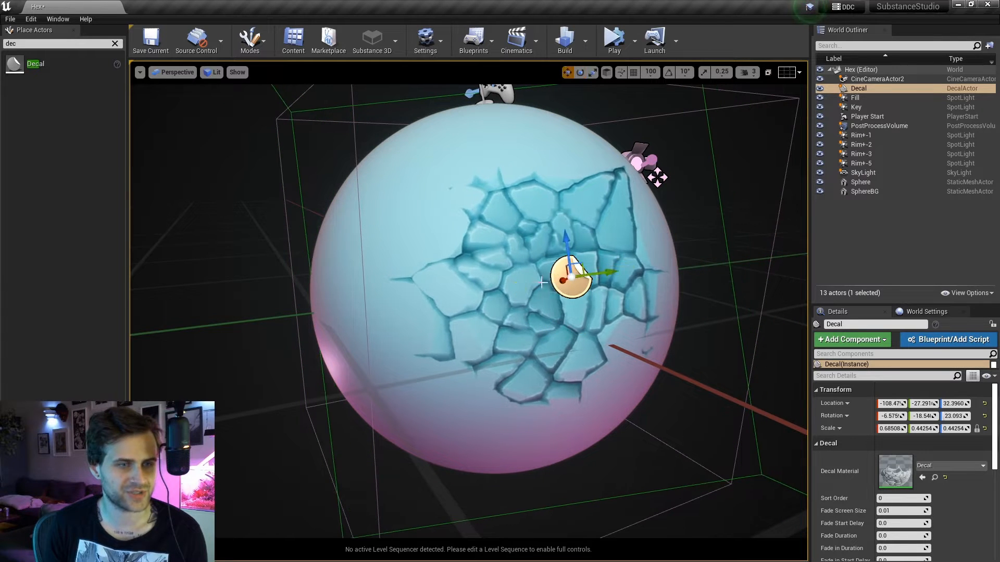
pyautogui.moveTo(705, 281); pyautogui.dragTo(661, 282, button='right')
pyautogui.moveTo(610, 279); pyautogui.dragTo(650, 217)
pyautogui.press('e')
pyautogui.moveTo(649, 217)
pyautogui.mouseDown(button='right')
pyautogui.moveTo(682, 217)
pyautogui.moveTo(650, 218)
pyautogui.mouseUp(button='right')
pyautogui.scroll(-5, 650, 218)
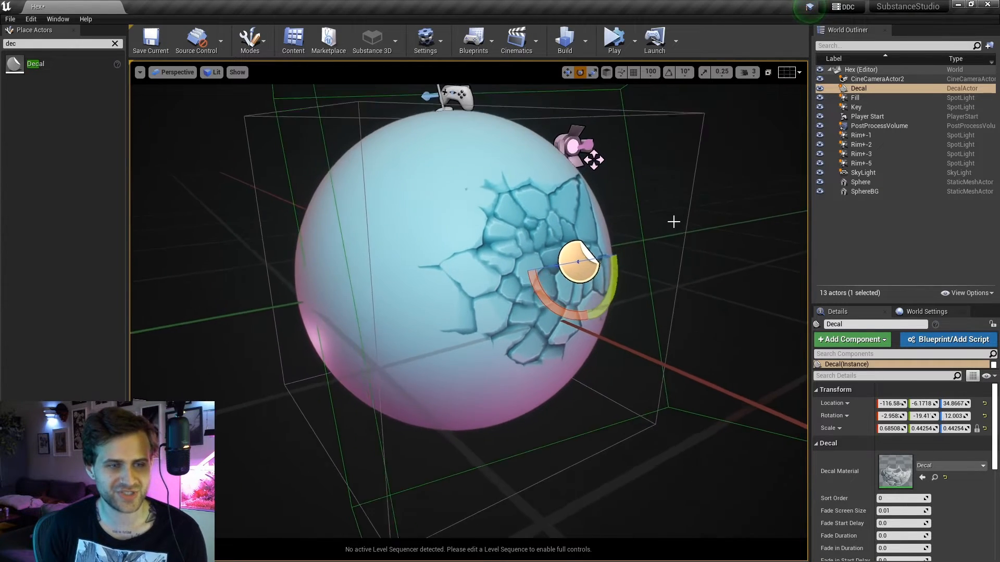
# Duplicate the crater decal and place the copy on the opposite side of the sphere at about X -88.6, Y -124, Z 27.2.
pyautogui.keyDown('alt'); pyautogui.moveTo(579, 265); pyautogui.dragTo(271, 312); pyautogui.keyUp('alt')
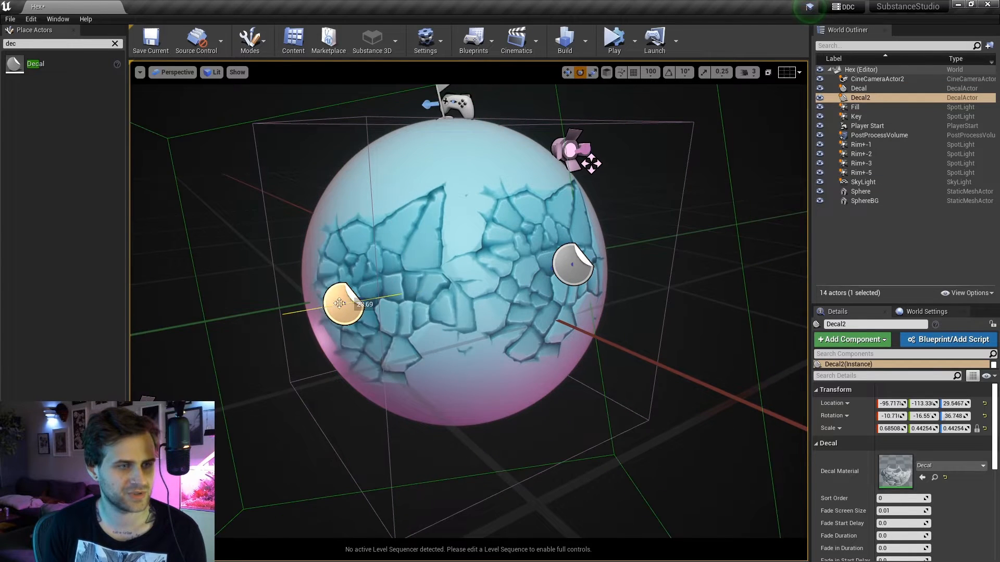
pyautogui.moveTo(270, 312)
pyautogui.mouseDown(button='right')
pyautogui.moveTo(312, 312)
pyautogui.moveTo(286, 306)
pyautogui.mouseUp(button='right')
pyautogui.press('w')
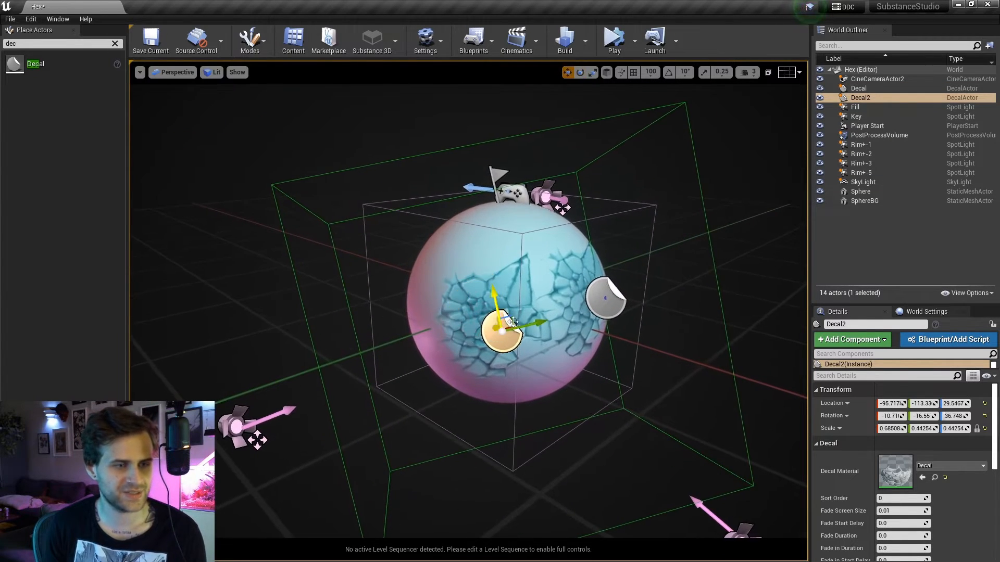
pyautogui.moveTo(530, 326); pyautogui.dragTo(514, 329)
# Rotate the duplicated decal to about 82.7°, -15.5°, 48.1° so its crack pattern differs from the first one.
pyautogui.press('e')
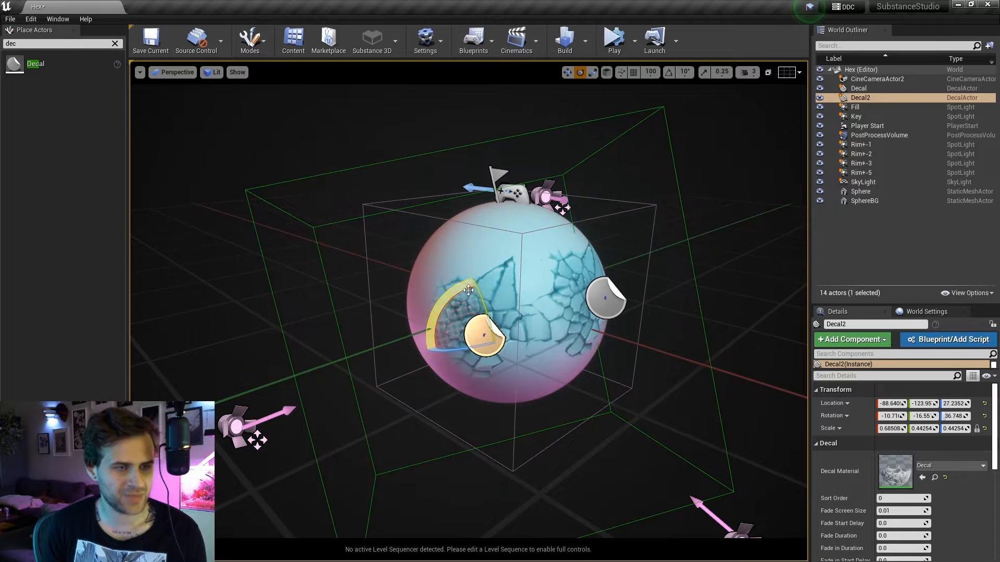
pyautogui.moveTo(468, 290); pyautogui.dragTo(552, 328)
pyautogui.moveTo(552, 328)
pyautogui.mouseDown(button='right')
pyautogui.moveTo(594, 328)
pyautogui.moveTo(565, 326)
pyautogui.mouseUp(button='right')
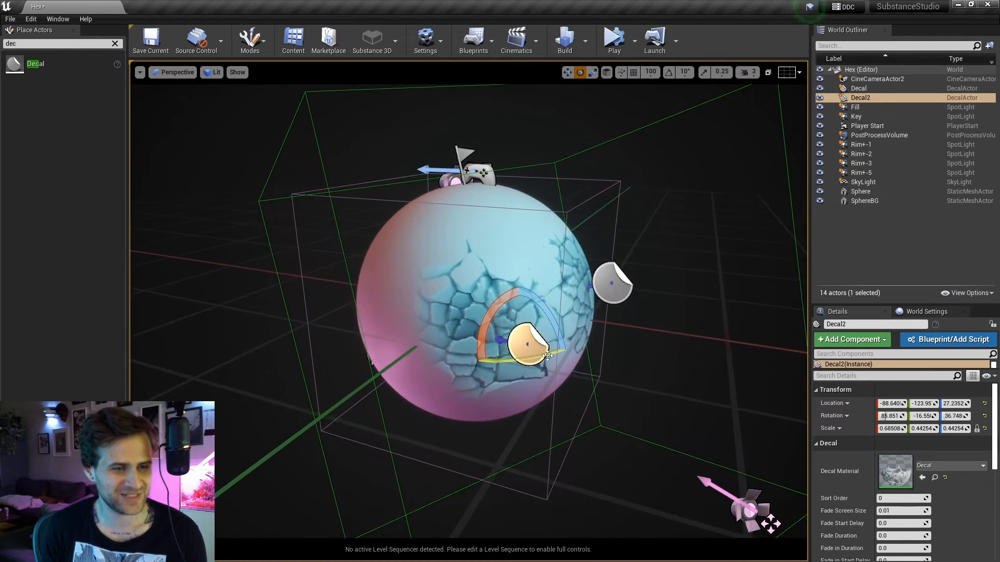
pyautogui.moveTo(546, 356)
pyautogui.mouseDown()
pyautogui.moveTo(580, 338)
pyautogui.moveTo(550, 343)
pyautogui.mouseUp()
pyautogui.press('w')
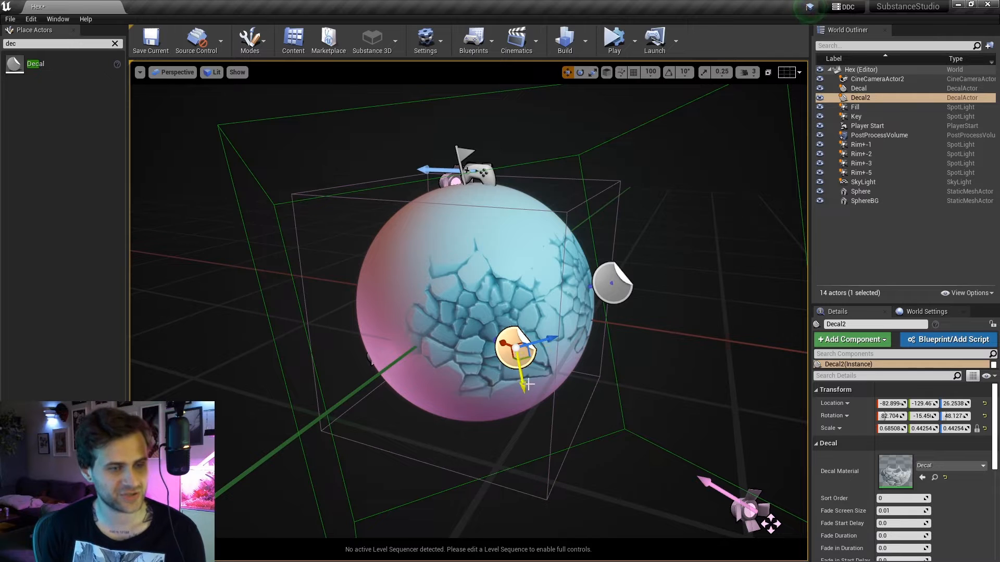
# Move the duplicated decal to about X -74.7, Y -126.1, Z 55.3 on the sphere and rotate it freehand.
pyautogui.moveTo(529, 385); pyautogui.dragTo(504, 334)
pyautogui.moveTo(530, 277); pyautogui.dragTo(485, 266, button='right')
pyautogui.press('e')
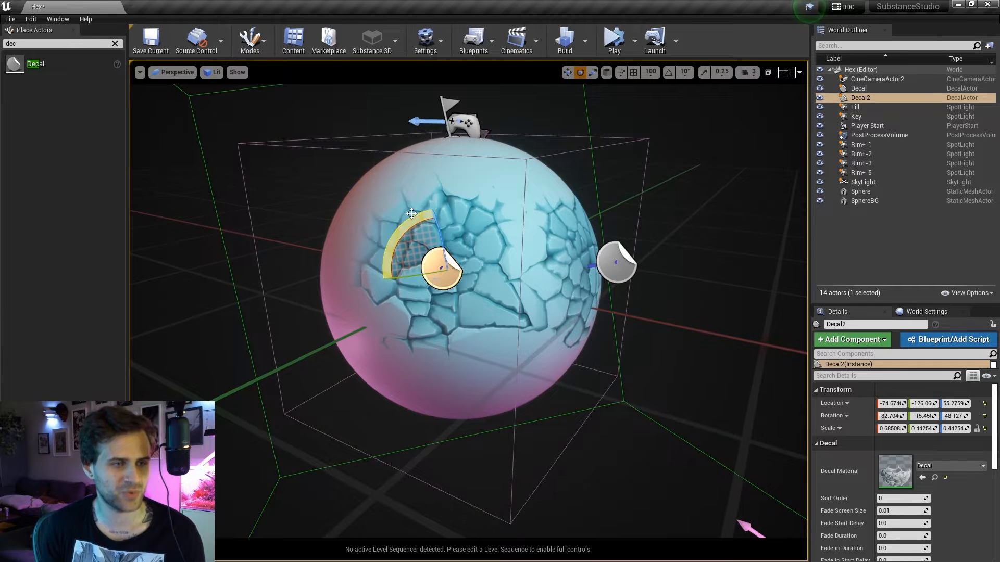
pyautogui.moveTo(401, 244); pyautogui.dragTo(454, 329)
# Deselect the decal and examine up close, without editor overlays, how the two crater decals blend on the sphere.
pyautogui.click(703, 203)
pyautogui.moveTo(494, 211); pyautogui.dragTo(494, 211, button='right')
pyautogui.press('w')
pyautogui.press('d')
pyautogui.press('f')
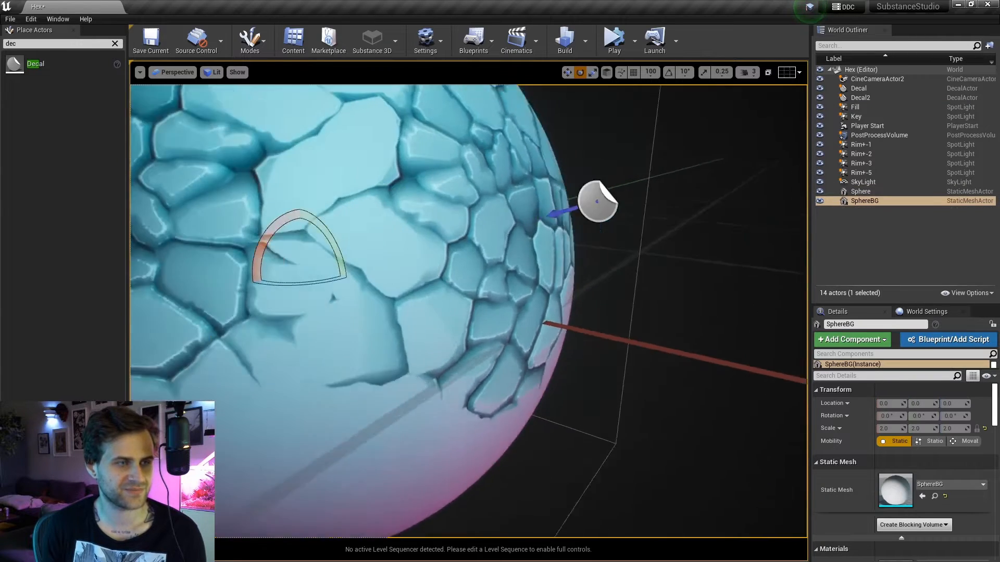
pyautogui.press('g')
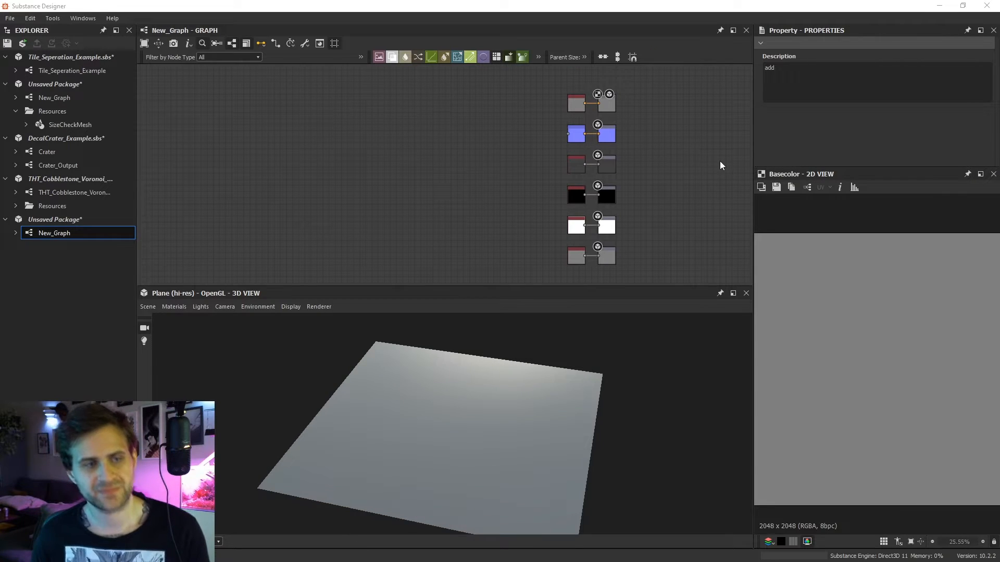
# Switch to the empty New_Graph in Substance Designer and search the node library for the Cells noises.
pyautogui.moveTo(618, 129); pyautogui.dragTo(648, 129, button='middle')
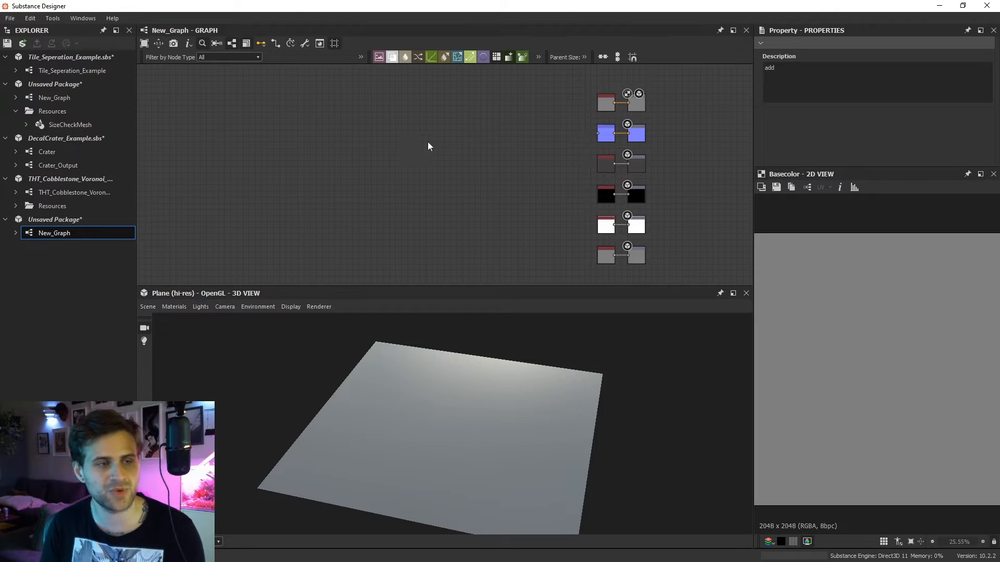
pyautogui.scroll(3, 427, 144)
pyautogui.press('space')
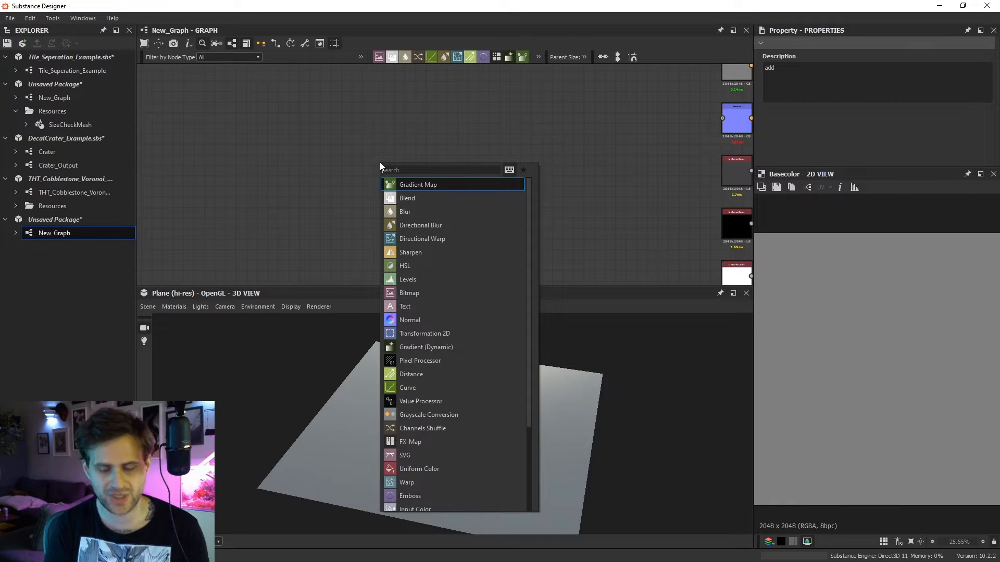
pyautogui.write('cels')
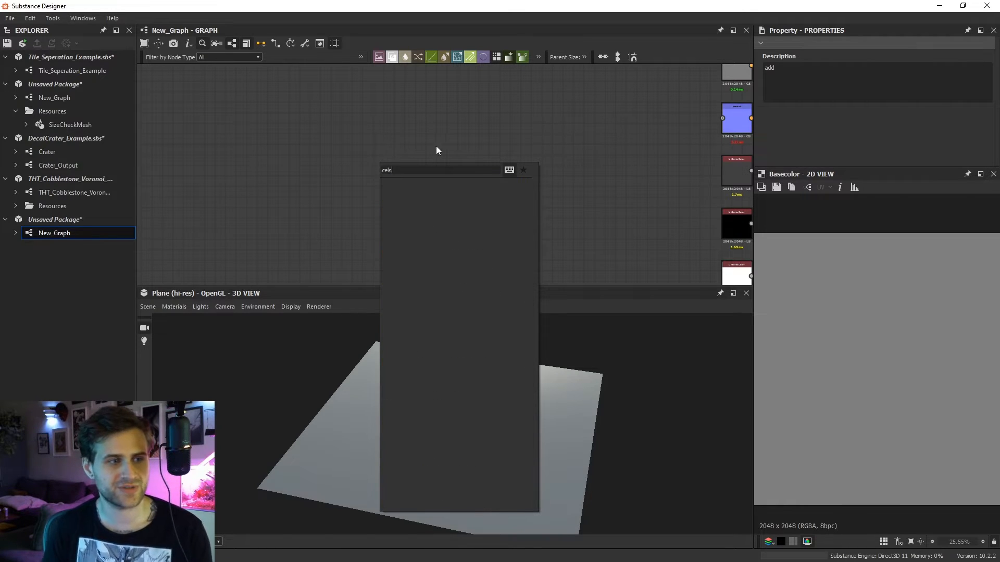
pyautogui.press('BackSpace')
pyautogui.write('ls')
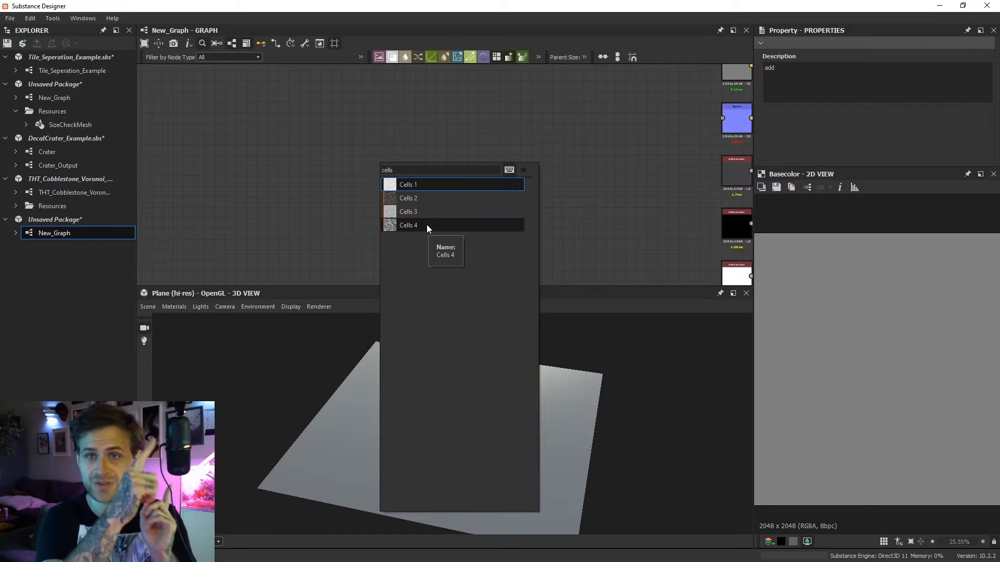
pyautogui.click(330, 196)
# Add a Tile Sampler node to the graph and bring up its instance parameters.
pyautogui.press('space')
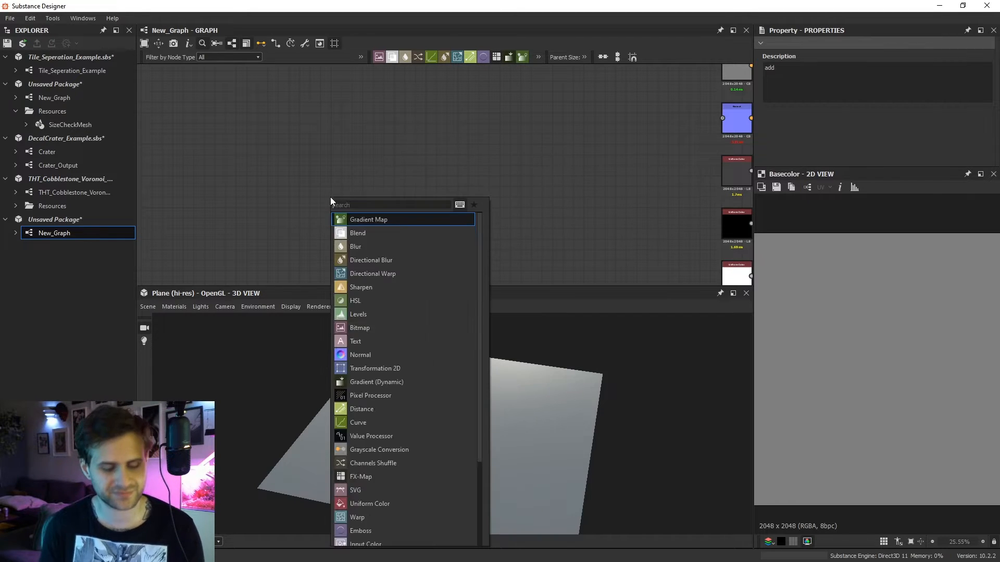
pyautogui.write('tile sa')
pyautogui.press('Escape')
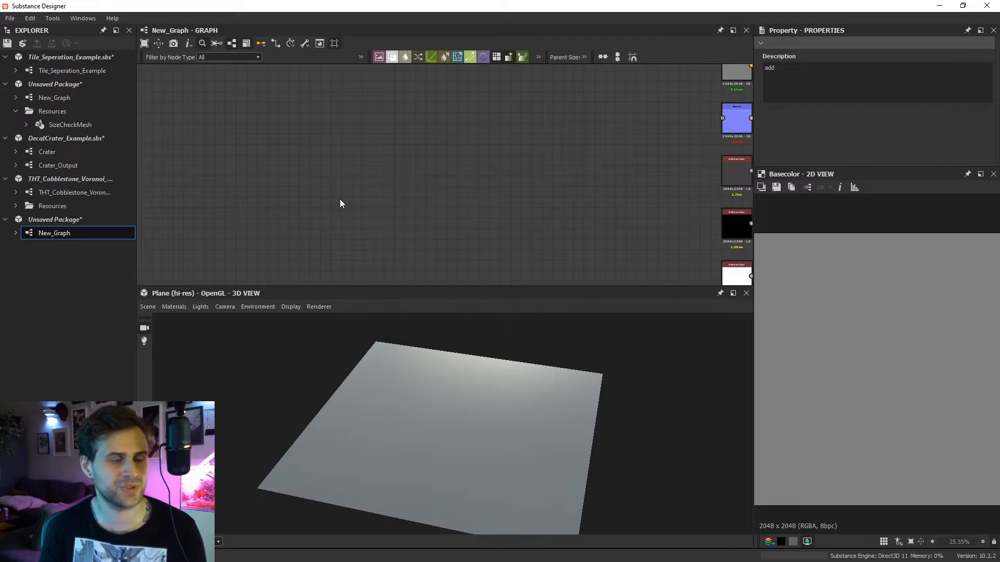
pyautogui.scroll(-10, 848, 118)
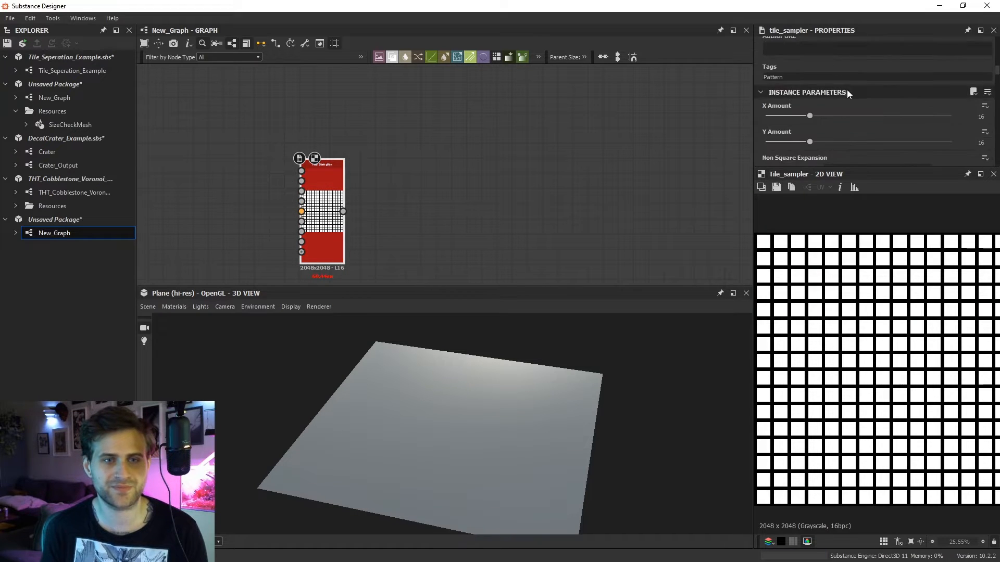
pyautogui.scroll(8, 816, 69)
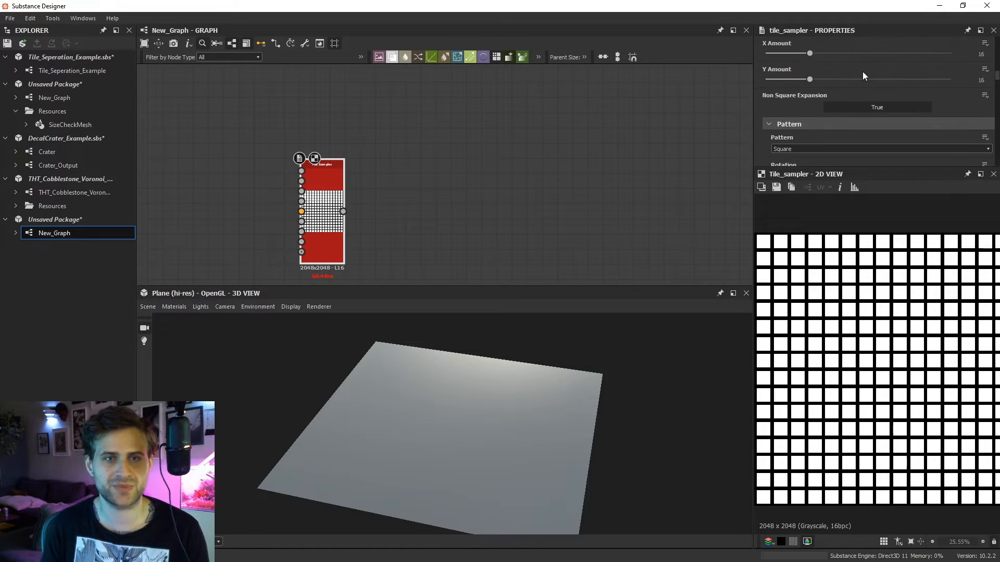
# Set the Tile Sampler's X Amount and Y Amount to 20 each.
pyautogui.doubleClick(857, 80)
pyautogui.write('20')
pyautogui.press('Return')
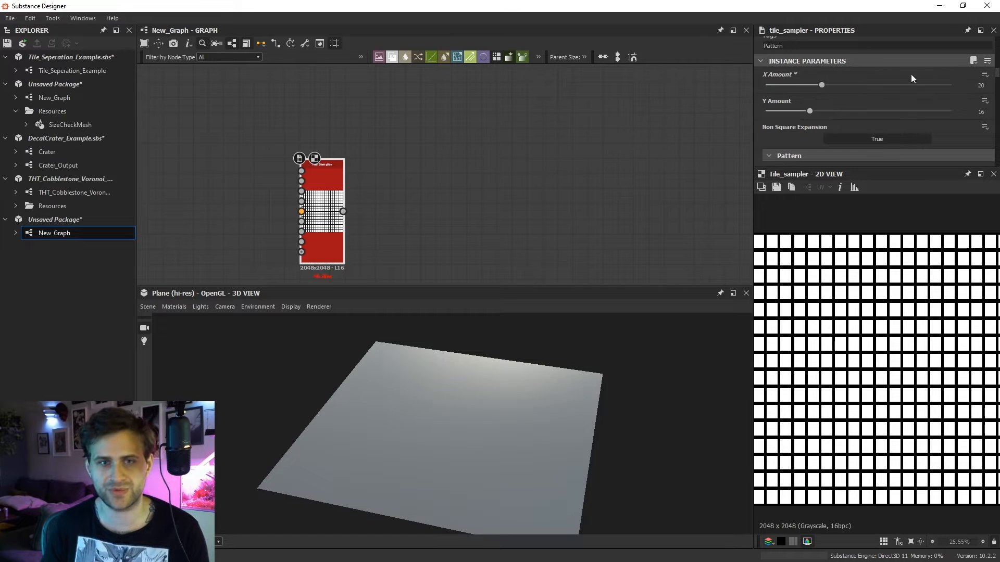
pyautogui.doubleClick(899, 110)
pyautogui.write('2')
pyautogui.press('Return')
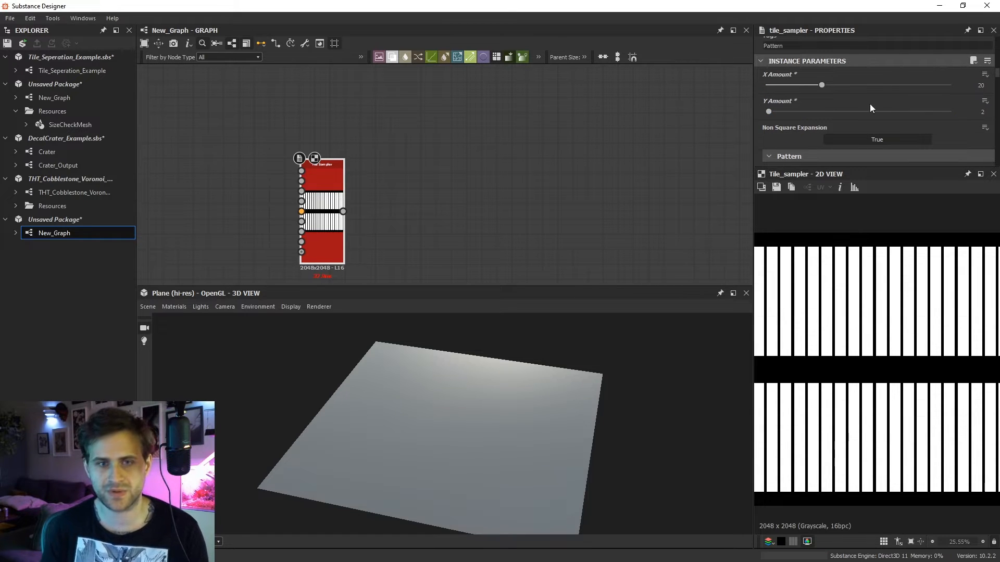
pyautogui.doubleClick(879, 109)
pyautogui.press('Return')
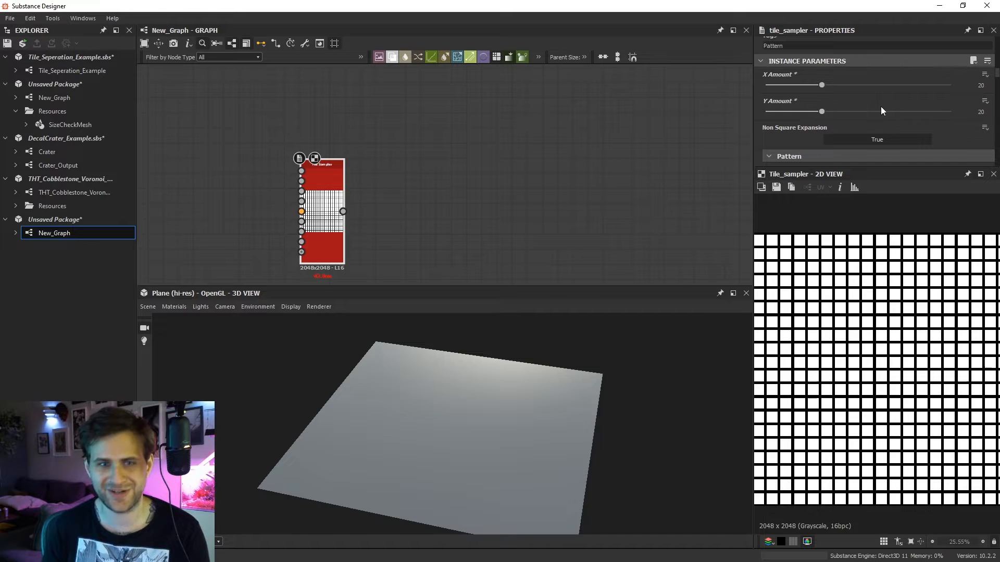
# Reduce the Tile Sampler's Scale to about 0.26 and raise Position Random to about 8.62.
pyautogui.scroll(-5, 880, 106)
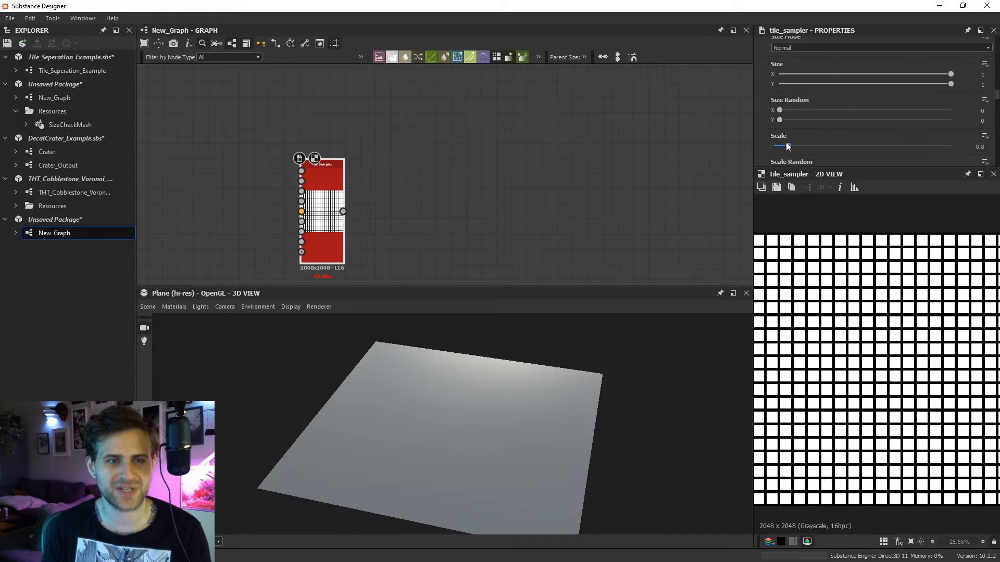
pyautogui.moveTo(787, 147); pyautogui.dragTo(737, 157)
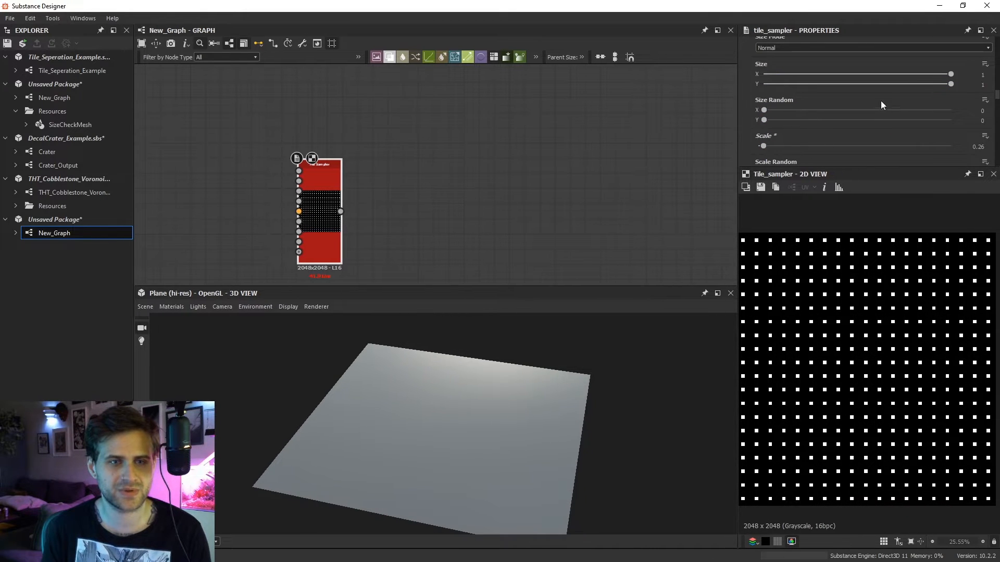
pyautogui.scroll(-7, 880, 101)
pyautogui.moveTo(759, 103); pyautogui.dragTo(924, 105)
pyautogui.scroll(-1, 886, 92)
# Make more room for the node parameters and set the Tile Sampler's Color Random to 1.
pyautogui.scroll(-10, 886, 95)
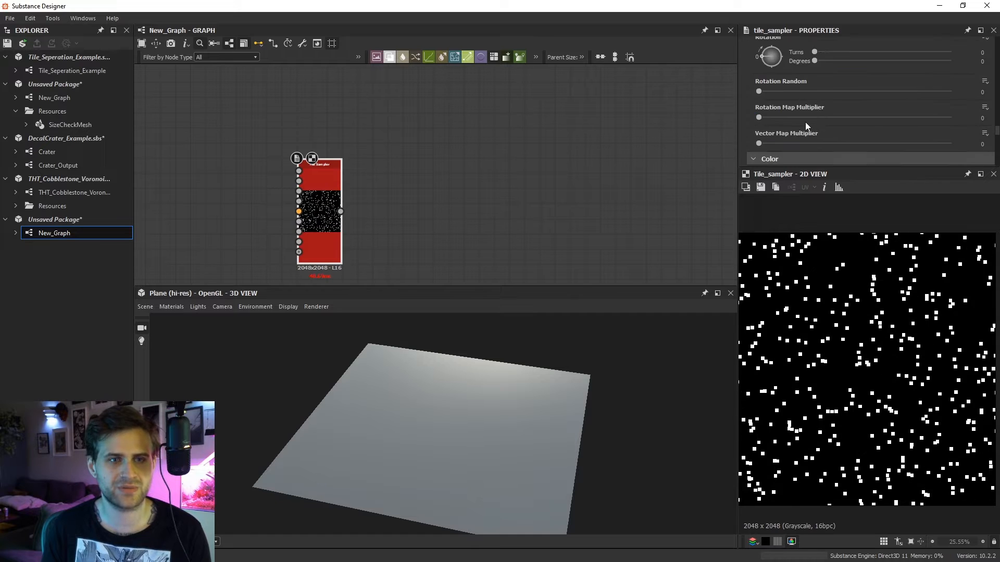
pyautogui.scroll(3, 790, 115)
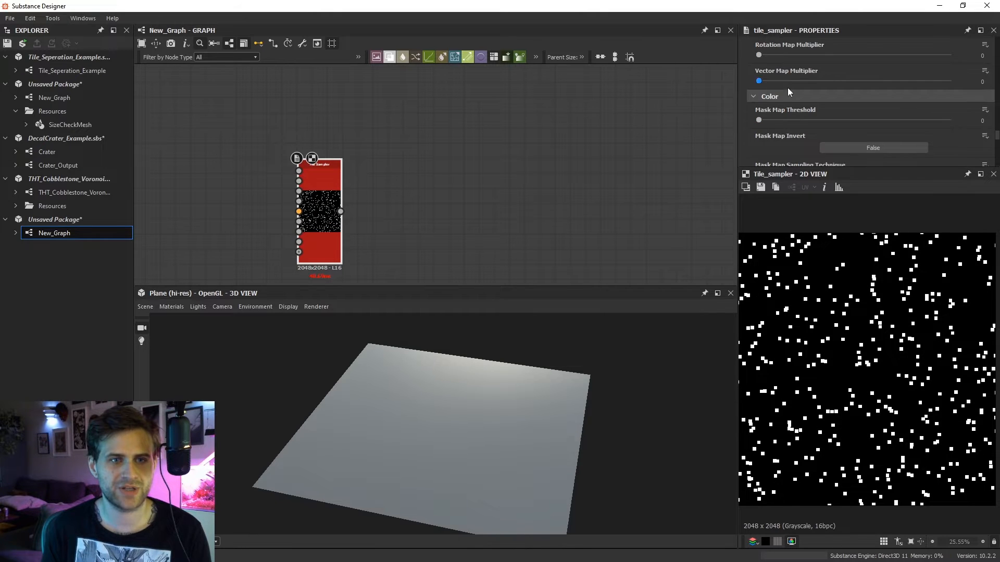
pyautogui.moveTo(790, 167); pyautogui.dragTo(953, 267)
pyautogui.scroll(-3, 786, 235)
pyautogui.scroll(-5, 833, 167)
# Set the Tile Sampler's Scale to 0.1.
pyautogui.scroll(12, 827, 151)
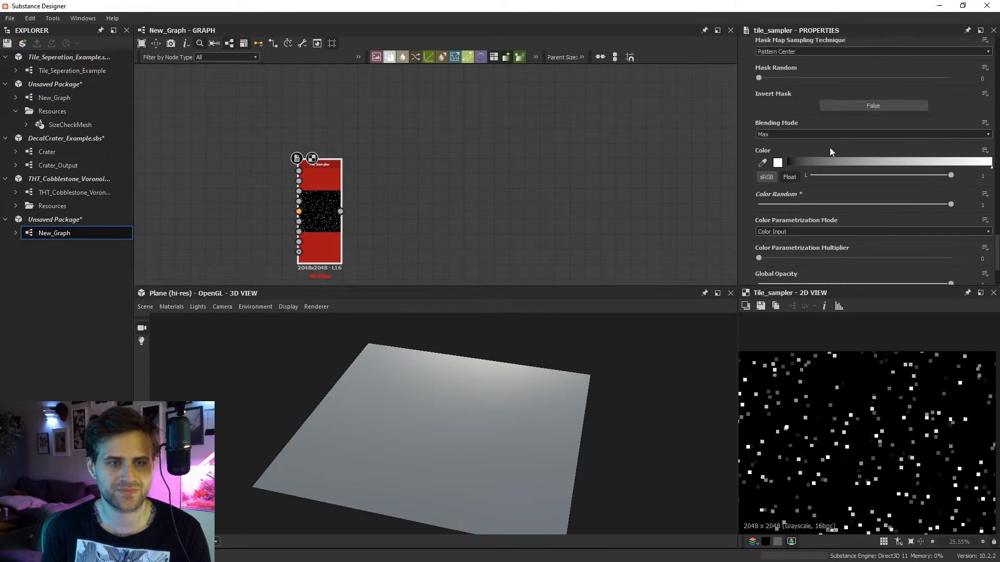
pyautogui.scroll(8, 823, 105)
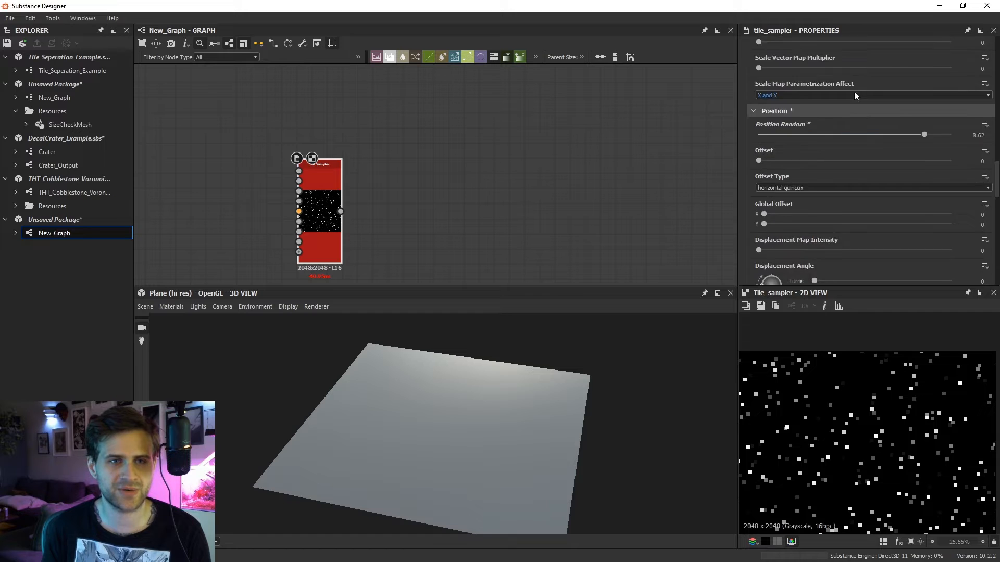
pyautogui.click(764, 84)
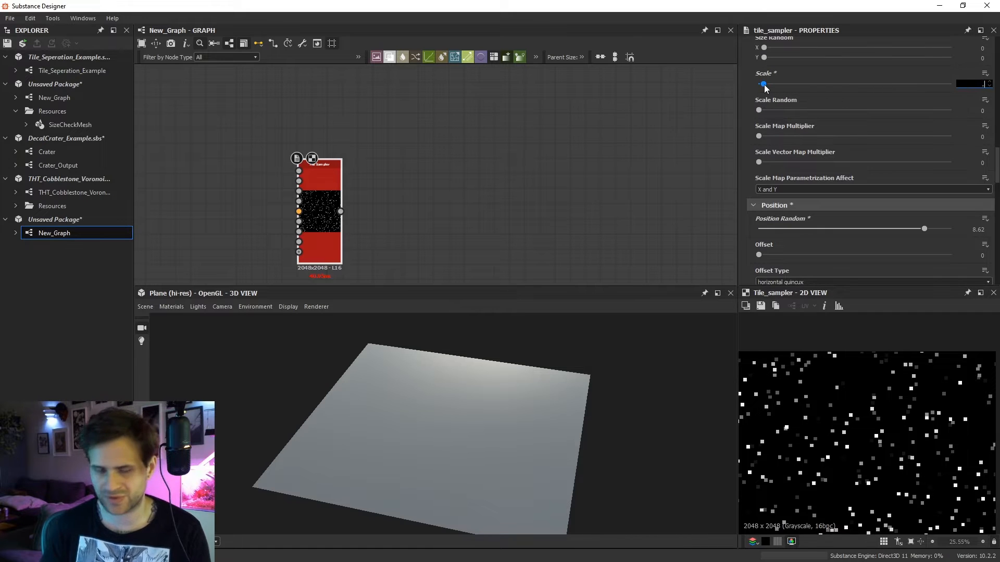
pyautogui.write('0.1')
pyautogui.press('Return')
pyautogui.scroll(3, 885, 409)
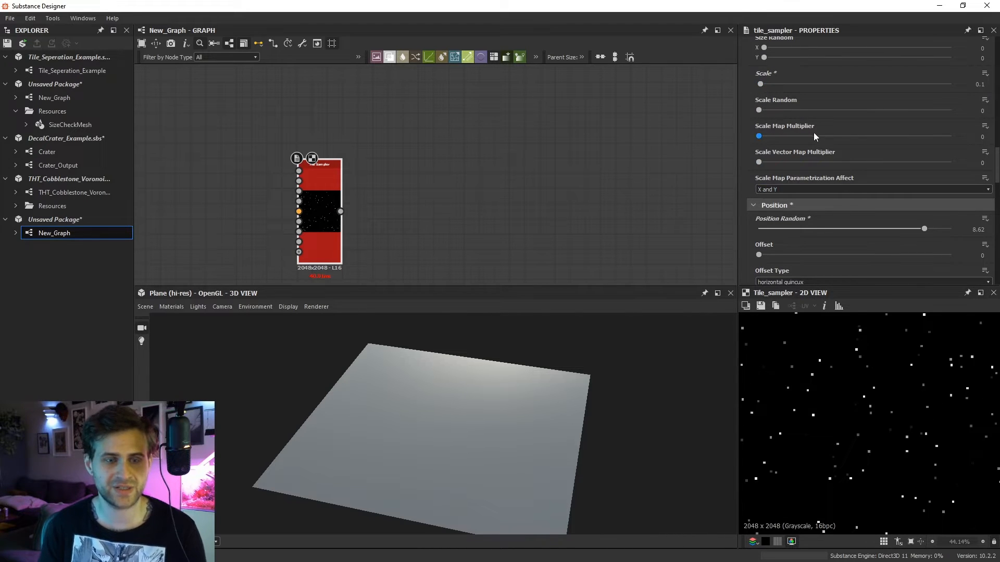
# Try the Pixel size mode on the Tile Sampler and return it to Normal.
pyautogui.scroll(3, 783, 98)
pyautogui.click(783, 79)
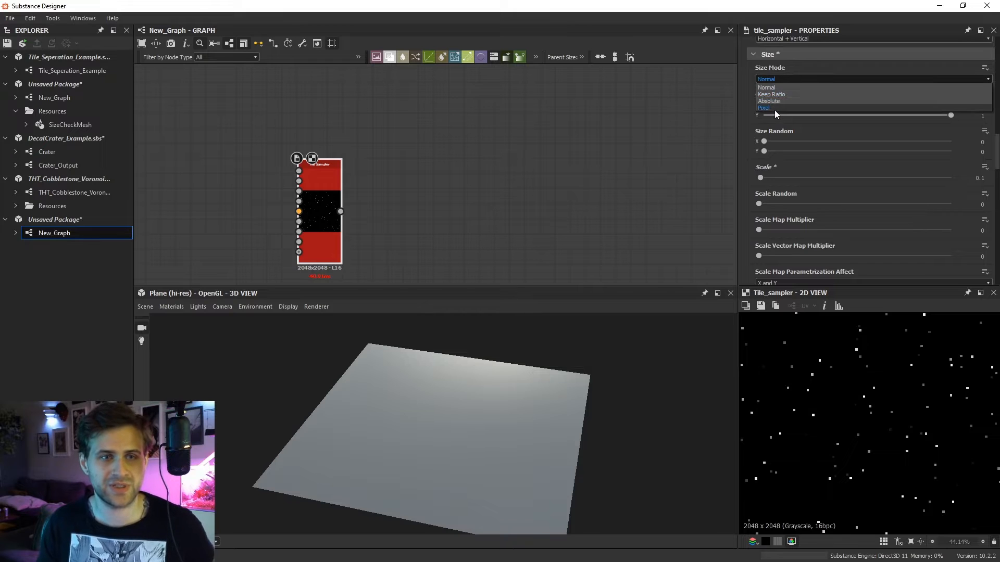
pyautogui.click(774, 108)
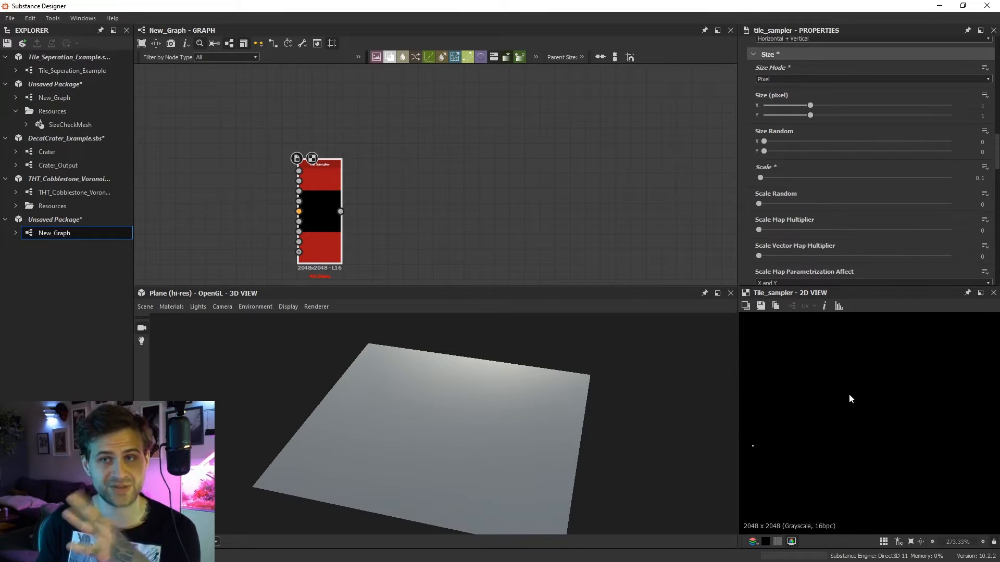
pyautogui.click(773, 78)
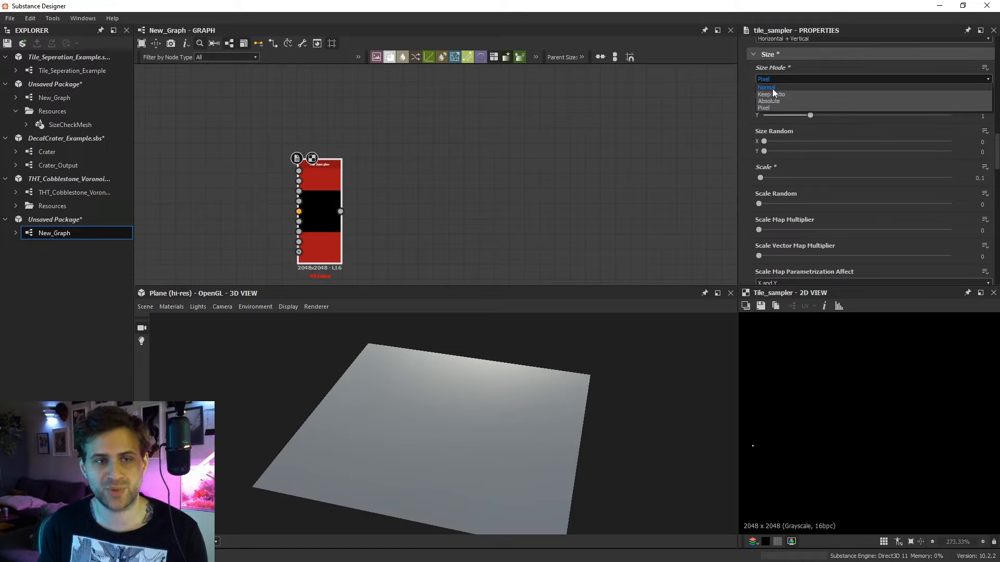
pyautogui.click(773, 89)
pyautogui.scroll(-8, 882, 414)
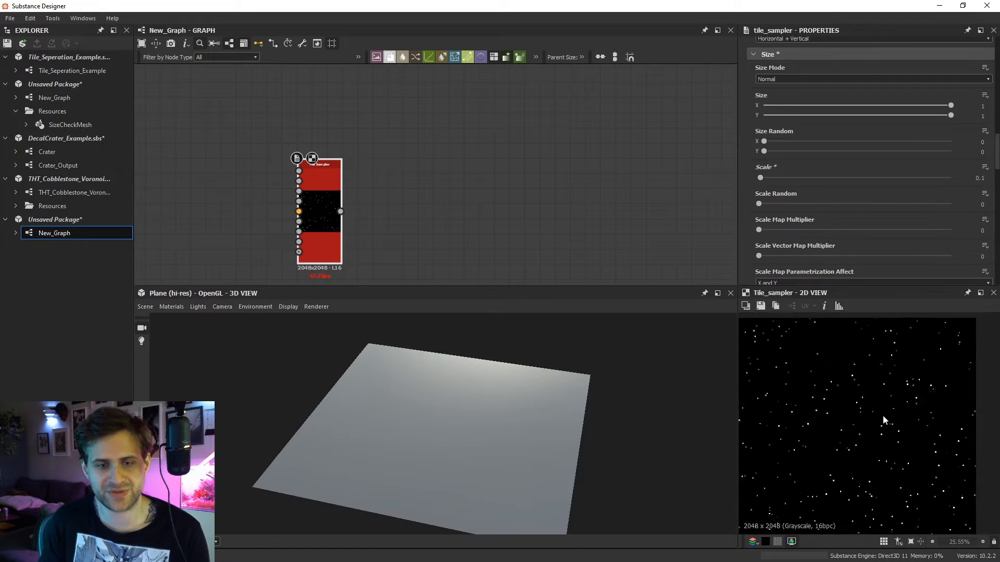
# Add a Shape node in front of the Tile Sampler.
pyautogui.moveTo(544, 199); pyautogui.dragTo(621, 157, button='middle')
pyautogui.scroll(2, 480, 165)
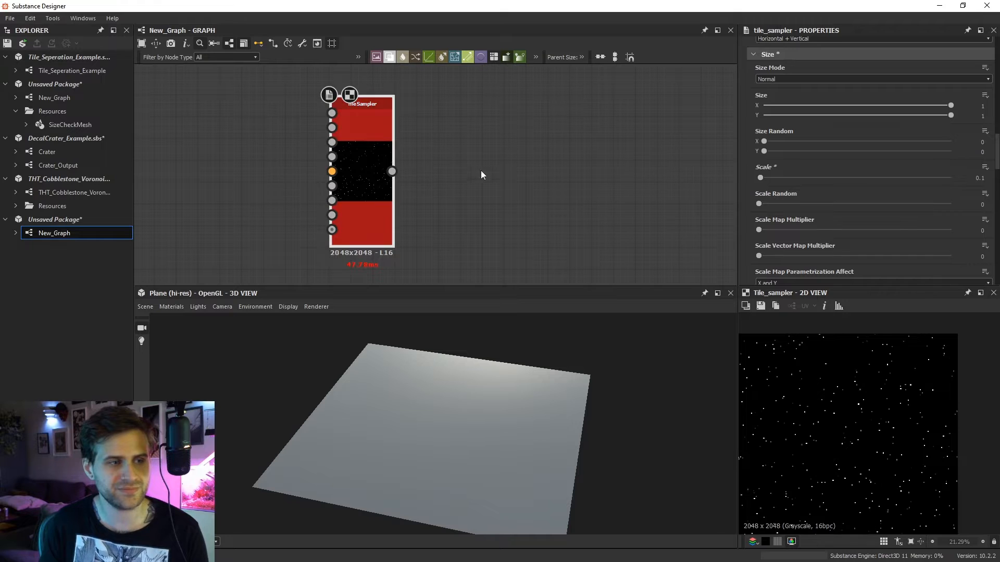
pyautogui.scroll(-4, 484, 167)
pyautogui.moveTo(490, 156); pyautogui.dragTo(538, 147, button='middle')
pyautogui.scroll(2, 470, 163)
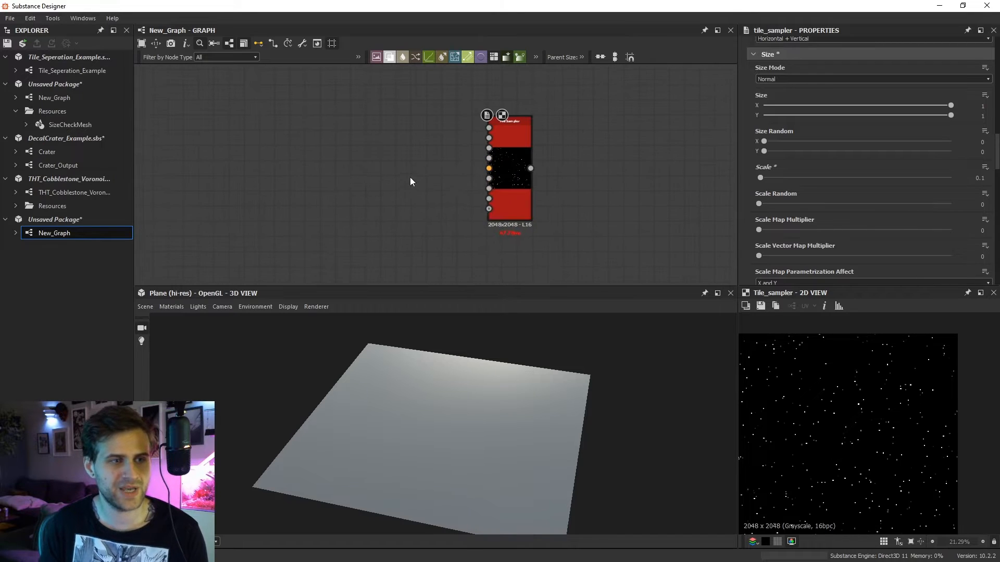
pyautogui.press('space')
pyautogui.write('shape')
pyautogui.press('Return')
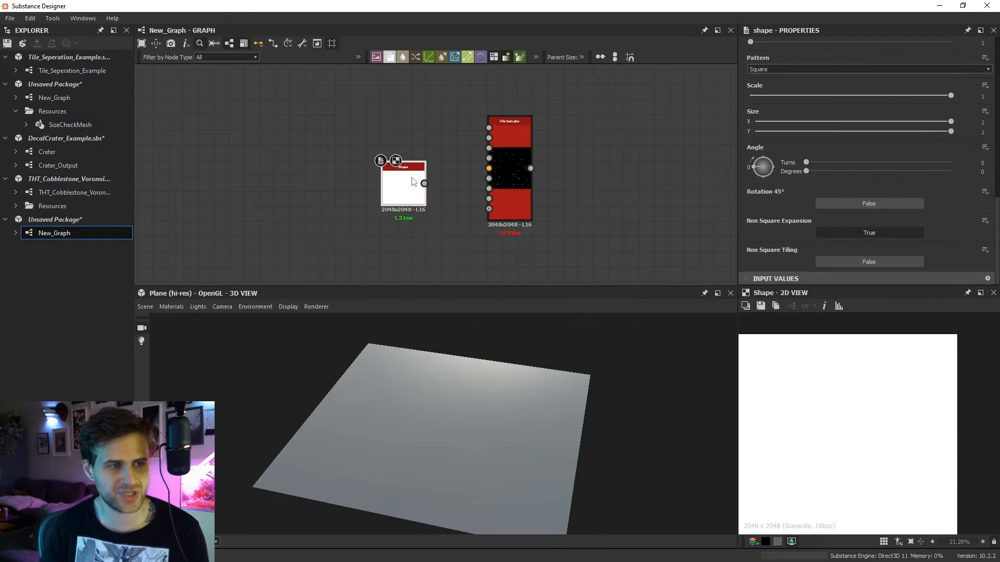
# Change the Shape node's pattern to Cone and place the node farther away from the Tile Sampler.
pyautogui.click(770, 70)
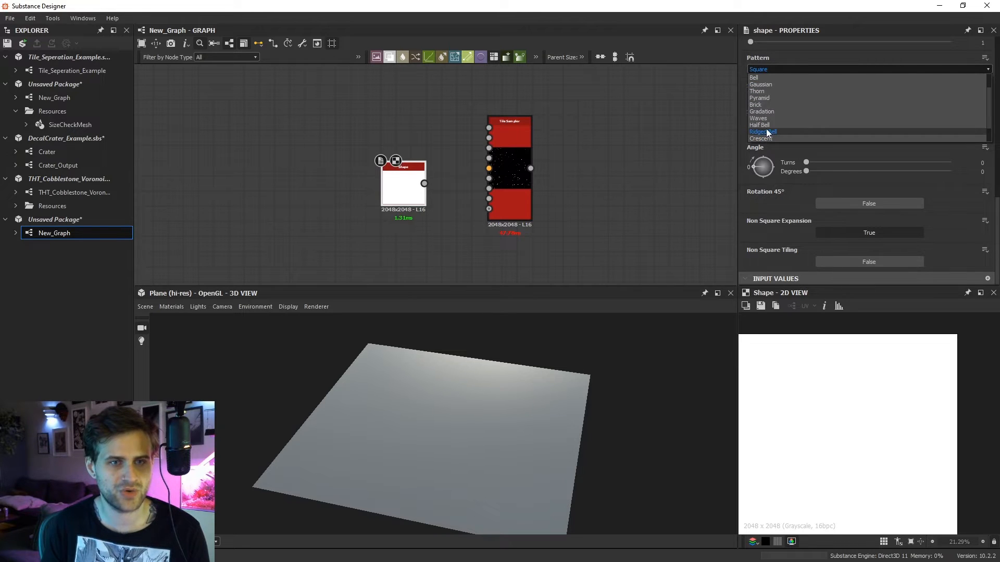
pyautogui.scroll(-2, 768, 131)
pyautogui.click(768, 133)
pyautogui.moveTo(416, 197); pyautogui.dragTo(437, 191, button='middle')
pyautogui.moveTo(438, 191); pyautogui.dragTo(346, 200)
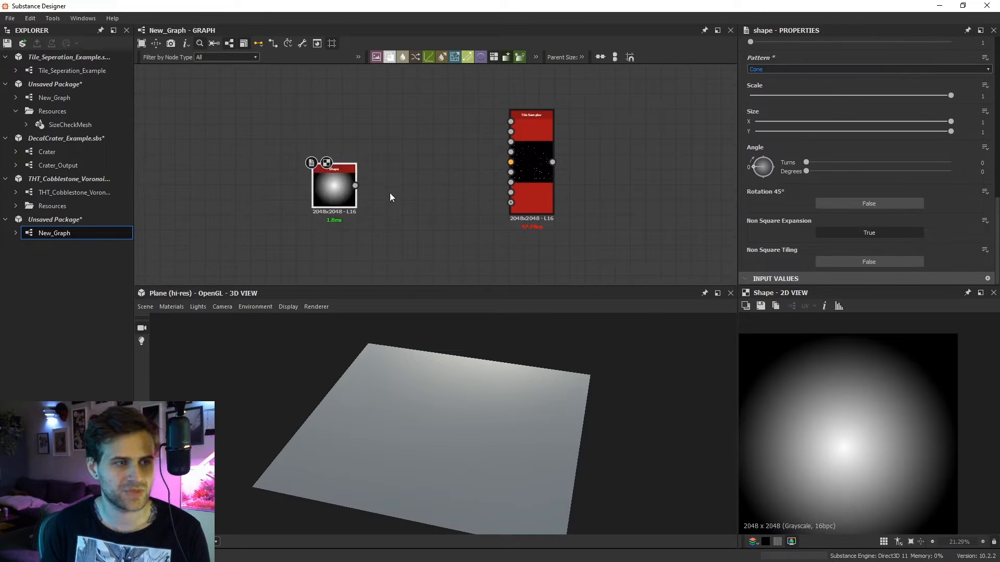
# Feed the Shape into a new Histogram Scan node with Position about 0.41 and Contrast 1.
pyautogui.click(390, 191)
pyautogui.press('space')
pyautogui.write('his')
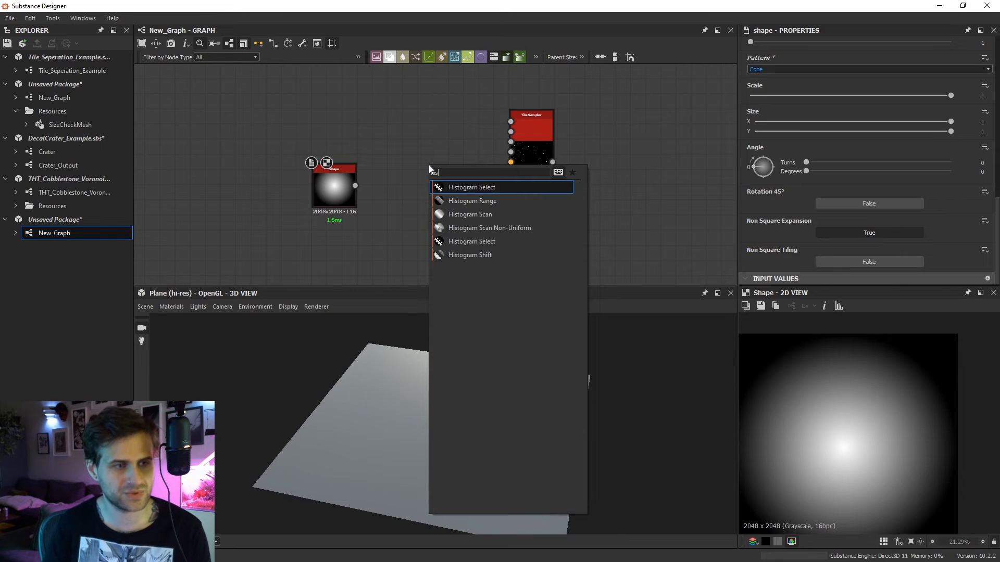
pyautogui.click(486, 218)
pyautogui.moveTo(355, 185); pyautogui.dragTo(392, 186)
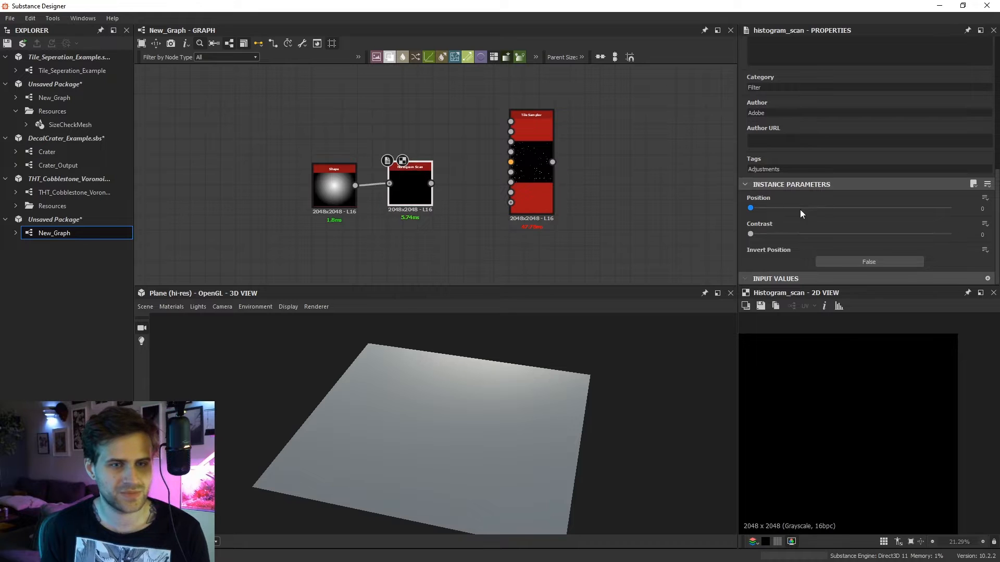
pyautogui.moveTo(750, 208); pyautogui.dragTo(833, 208)
pyautogui.moveTo(750, 234); pyautogui.dragTo(951, 234)
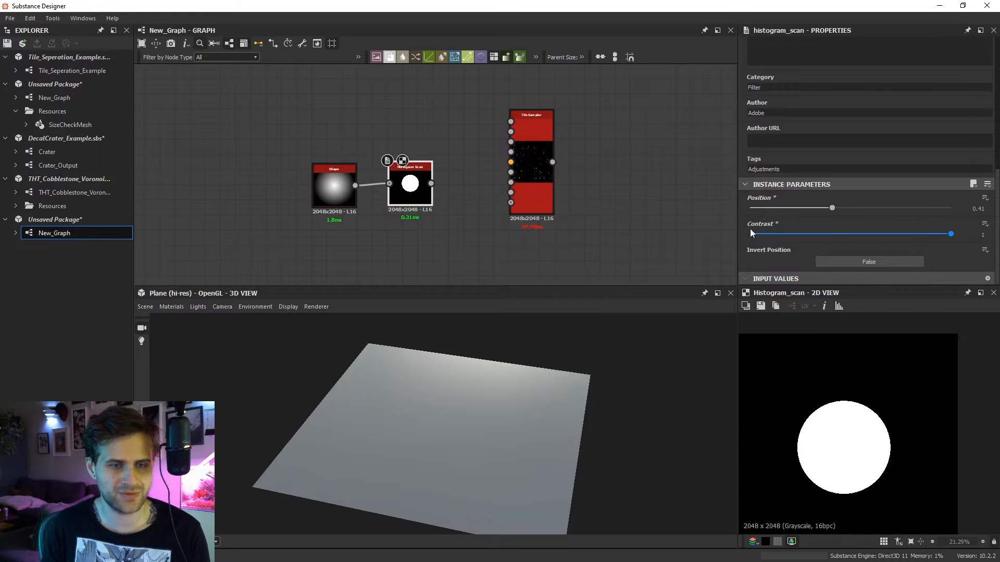
# Add a Distance node after the Tile Sampler and connect the Tile Sampler's output to its source input.
pyautogui.moveTo(662, 158); pyautogui.dragTo(586, 181, button='middle')
pyautogui.press('space')
pyautogui.write('distance')
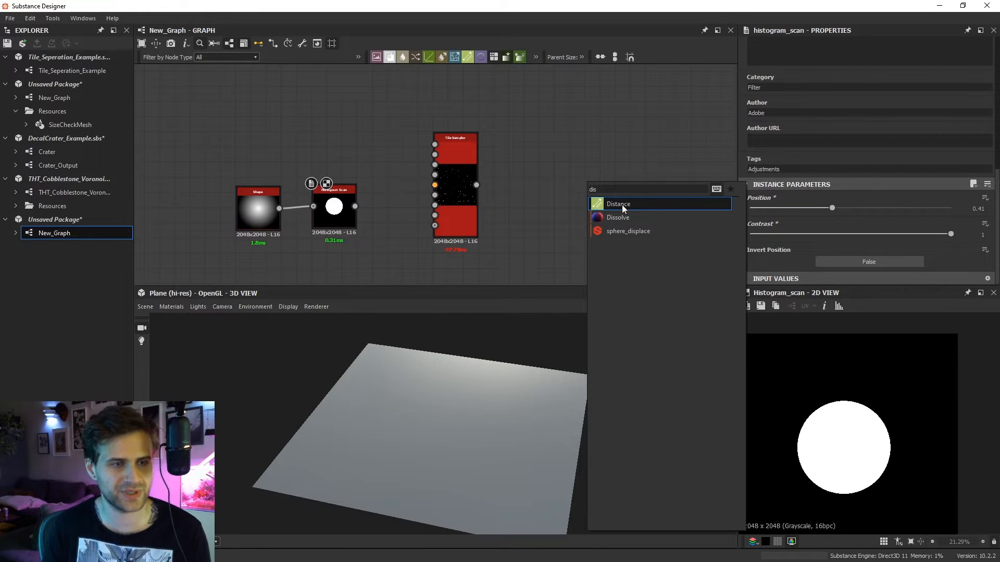
pyautogui.click(619, 204)
pyautogui.moveTo(448, 183); pyautogui.dragTo(589, 195)
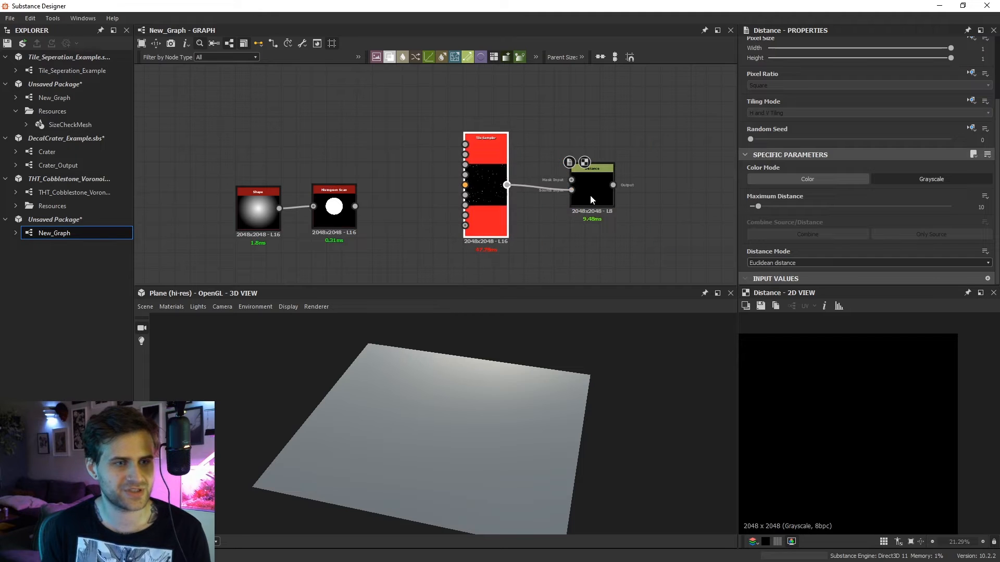
# Add a Histogram Scan node above the Distance node and feed it from the Tile Sampler.
pyautogui.click(564, 130)
pyautogui.press('space')
pyautogui.write('histogram')
pyautogui.press('Return')
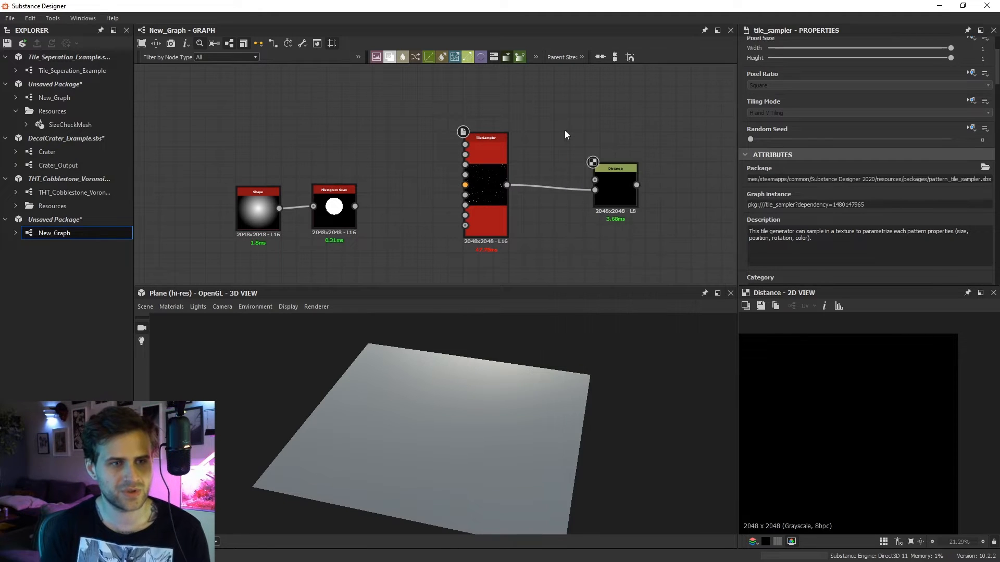
pyautogui.press('space')
pyautogui.write('histogram')
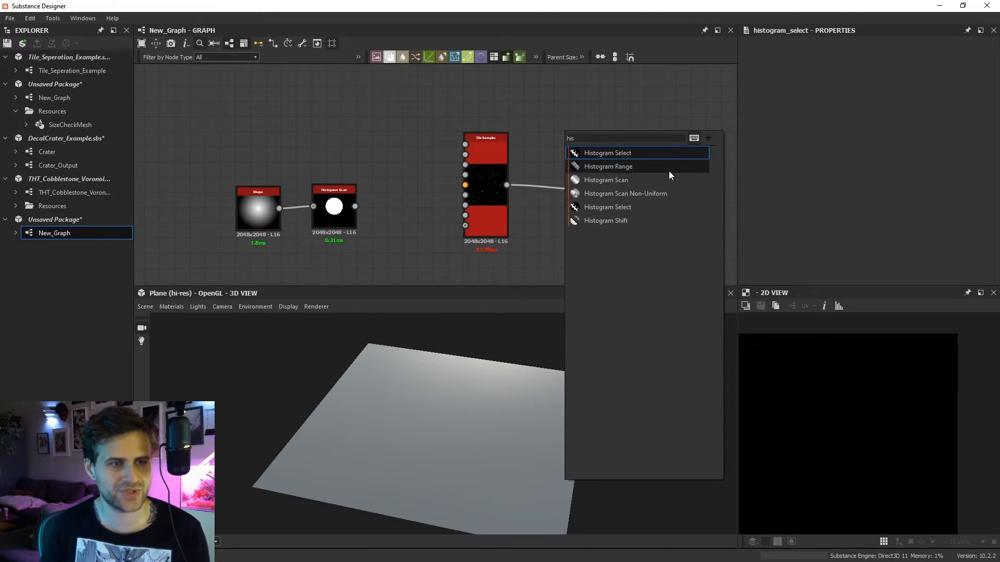
pyautogui.click(599, 179)
pyautogui.scroll(1, 573, 180)
pyautogui.moveTo(494, 186); pyautogui.dragTo(537, 113)
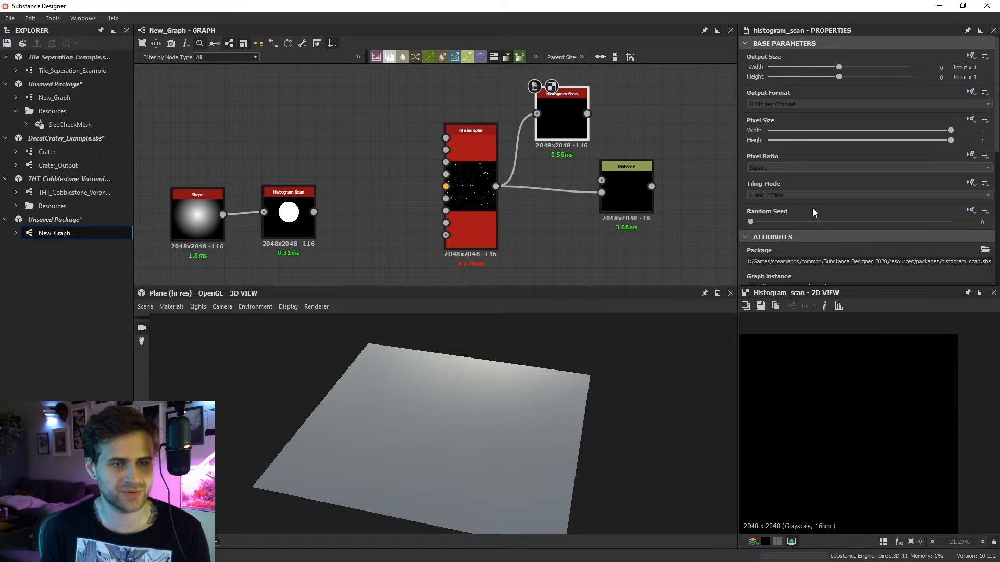
# Set the new Histogram Scan's Position and Contrast to 1 and connect it to the Distance node's mask input.
pyautogui.scroll(-6, 833, 218)
pyautogui.moveTo(885, 208); pyautogui.dragTo(953, 208)
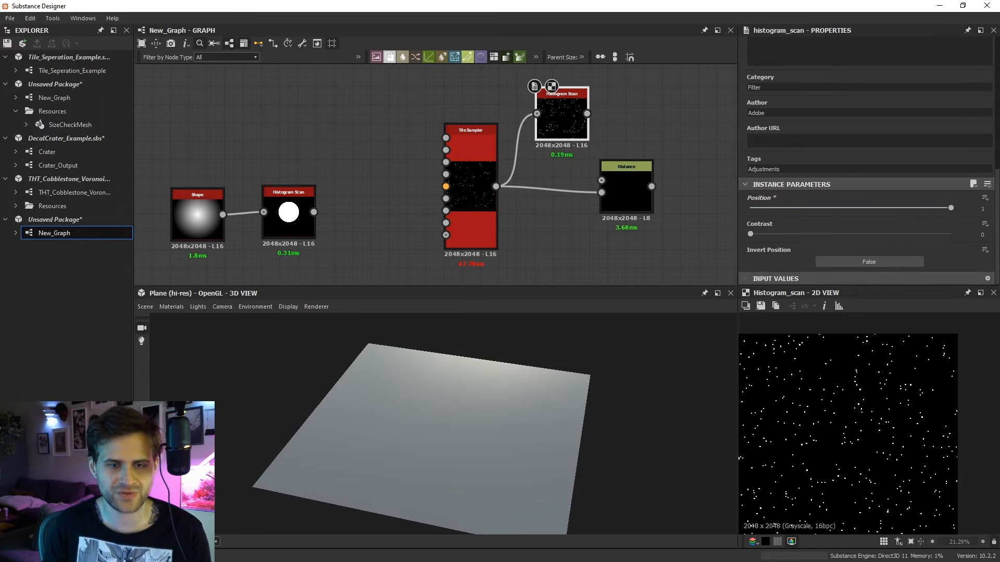
pyautogui.click(948, 233)
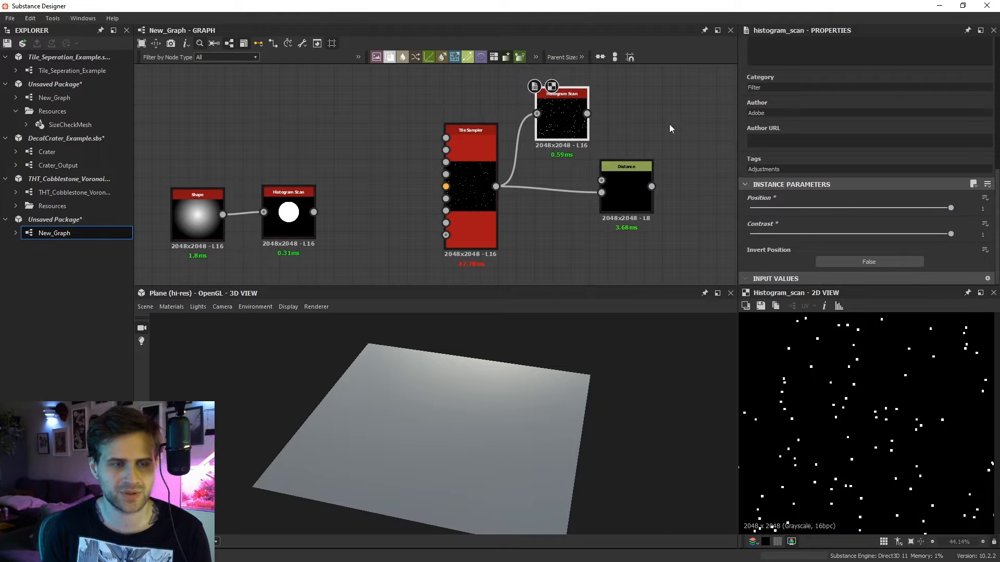
pyautogui.moveTo(587, 114); pyautogui.dragTo(601, 180)
# Set the Distance node's Maximum Distance to 256 and its Combine Source/Distance option to Only Source.
pyautogui.click(627, 195)
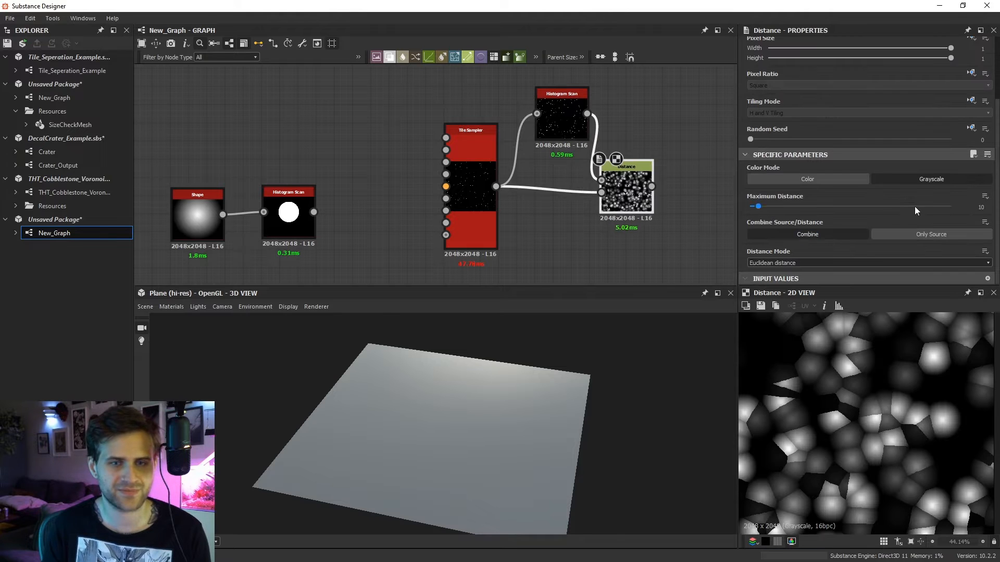
pyautogui.moveTo(916, 207); pyautogui.dragTo(951, 206)
pyautogui.click(947, 234)
pyautogui.scroll(-2, 866, 432)
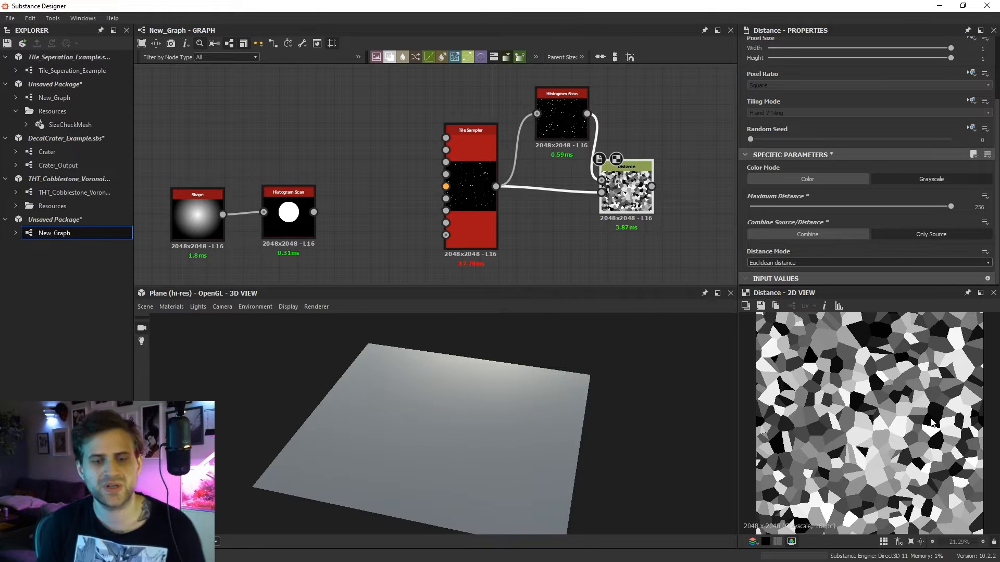
pyautogui.scroll(2, 862, 435)
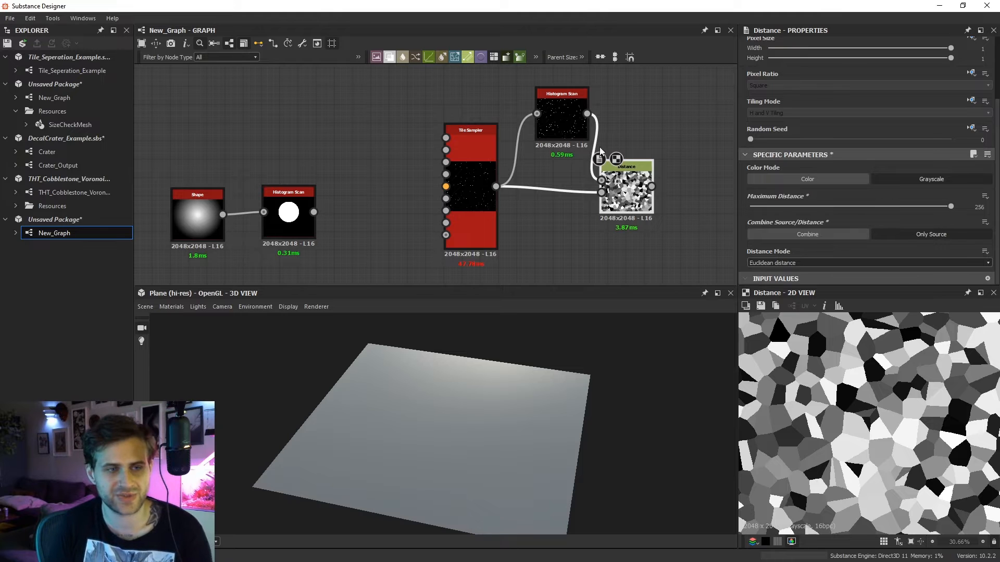
pyautogui.moveTo(626, 189); pyautogui.dragTo(624, 180)
# Try a Mask Random of about 0.78 on the Tile Sampler and preview the Histogram Scan after it.
pyautogui.click(473, 191)
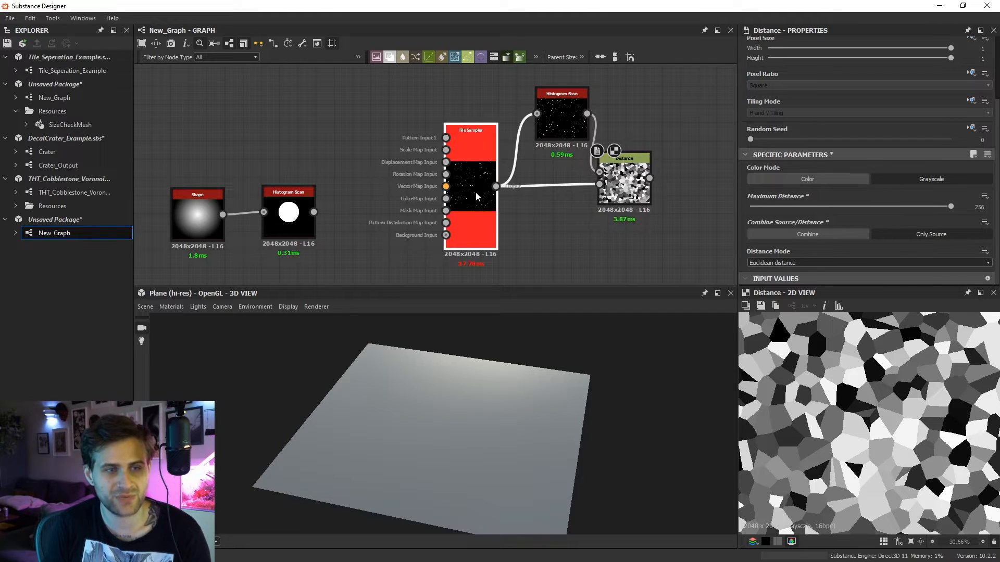
pyautogui.scroll(-10, 854, 166)
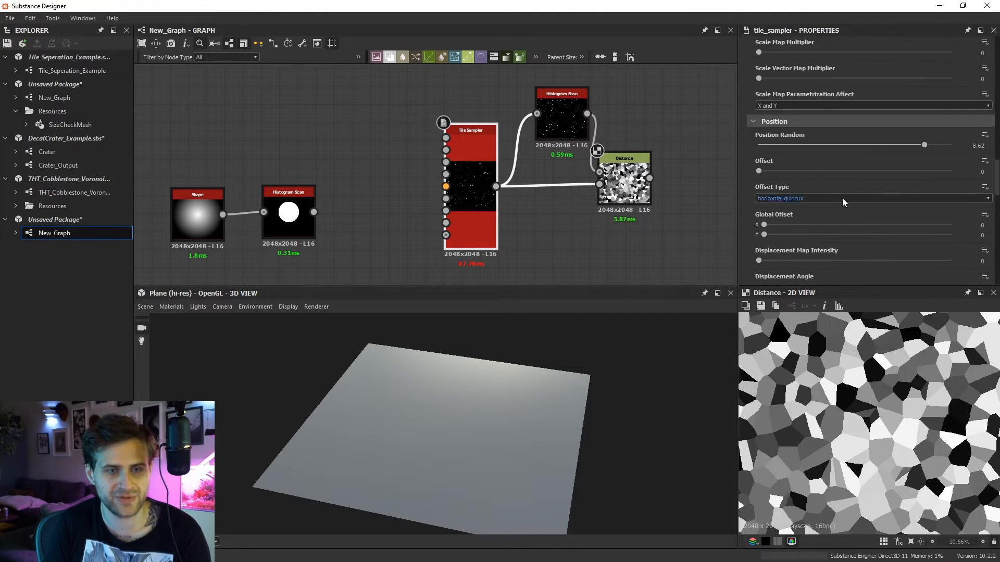
pyautogui.scroll(-6, 828, 208)
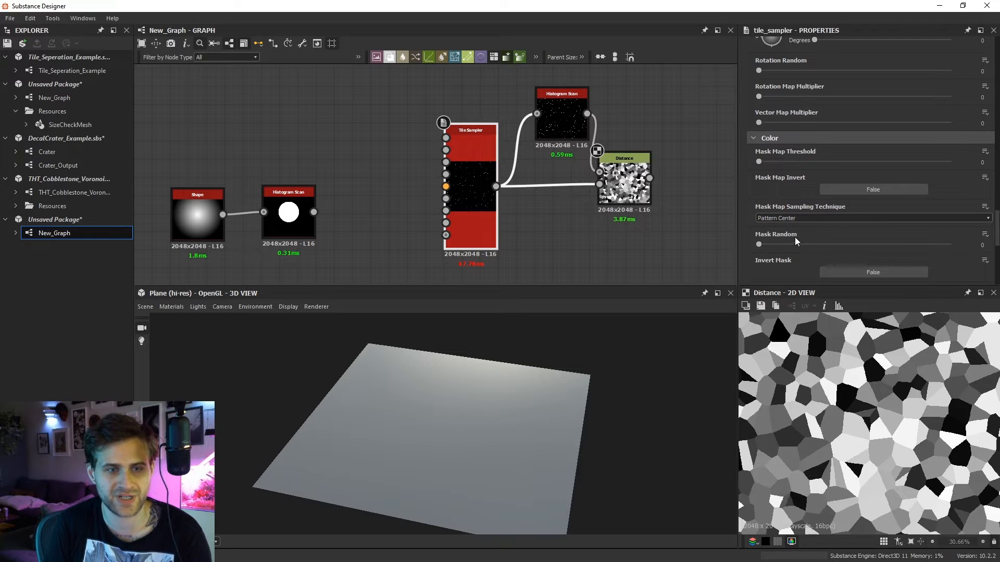
pyautogui.moveTo(780, 245); pyautogui.dragTo(903, 243)
pyautogui.doubleClick(562, 120)
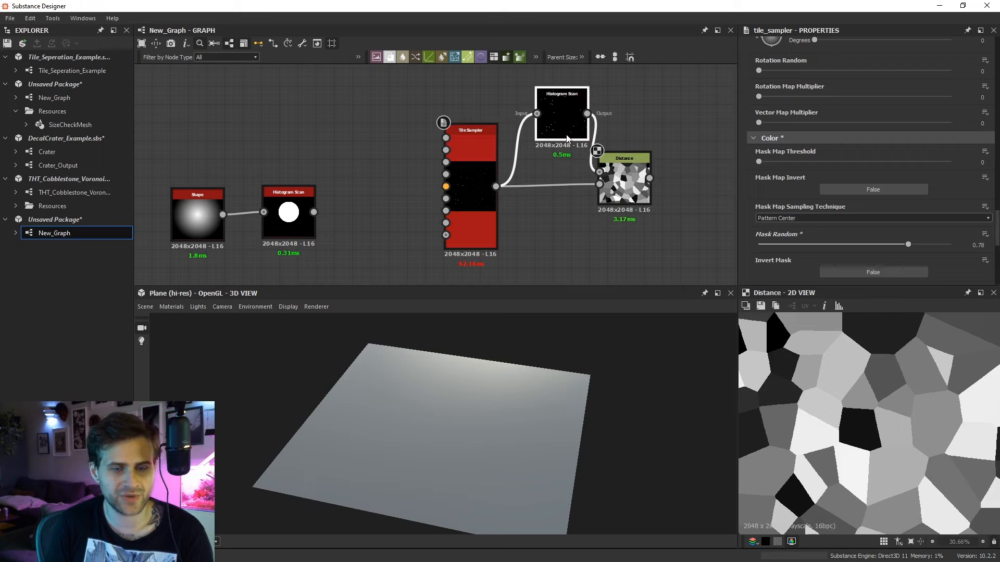
pyautogui.scroll(5, 896, 415)
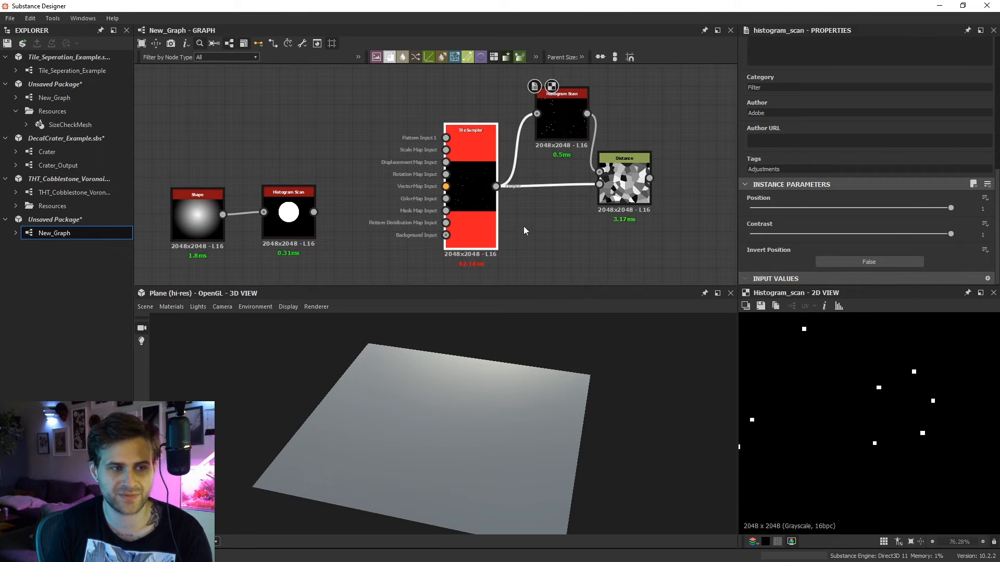
# Return the Tile Sampler's Mask Random to 0.
pyautogui.scroll(-5, 822, 198)
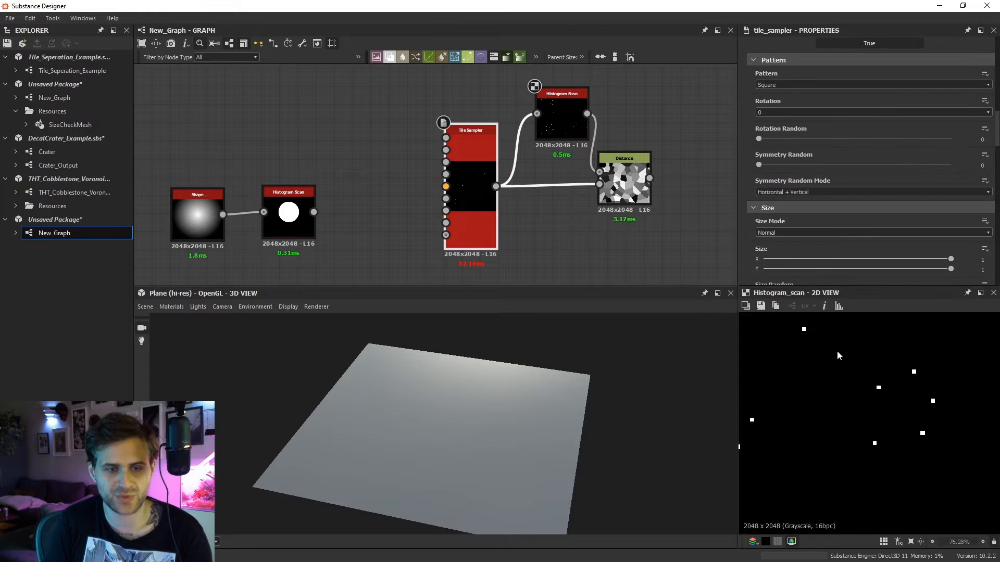
pyautogui.scroll(-6, 812, 193)
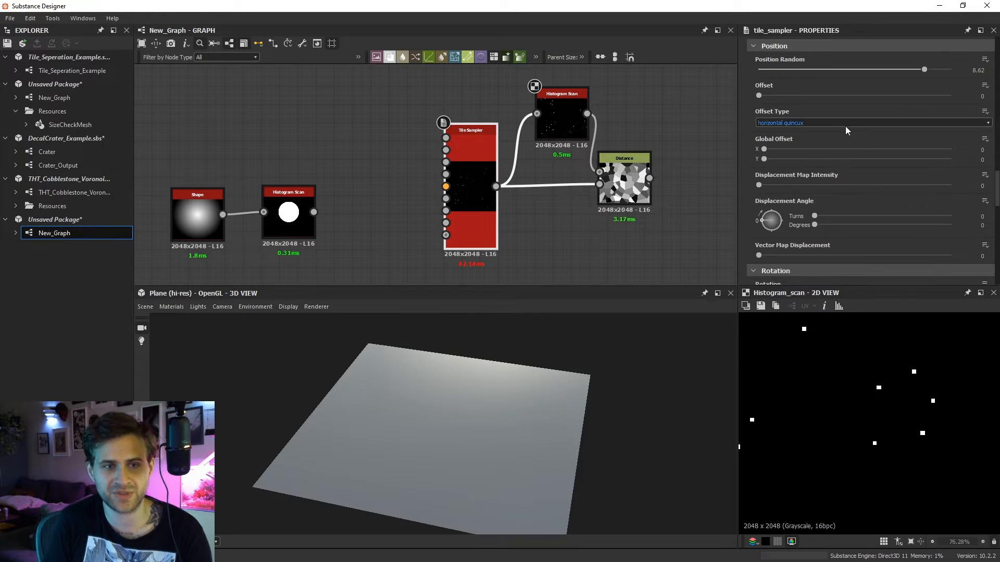
pyautogui.scroll(-4, 864, 177)
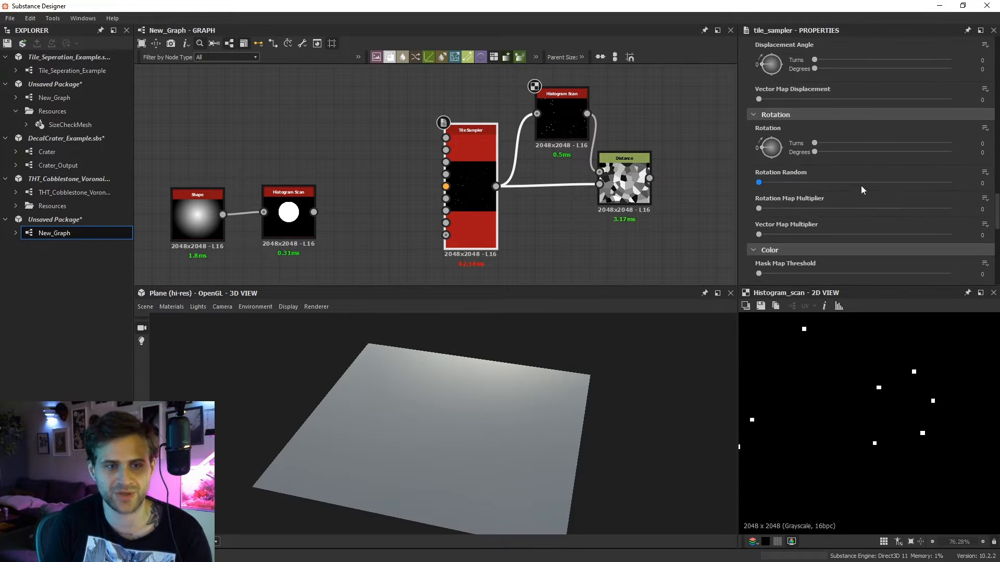
pyautogui.scroll(-3, 839, 231)
pyautogui.moveTo(907, 231); pyautogui.dragTo(758, 232)
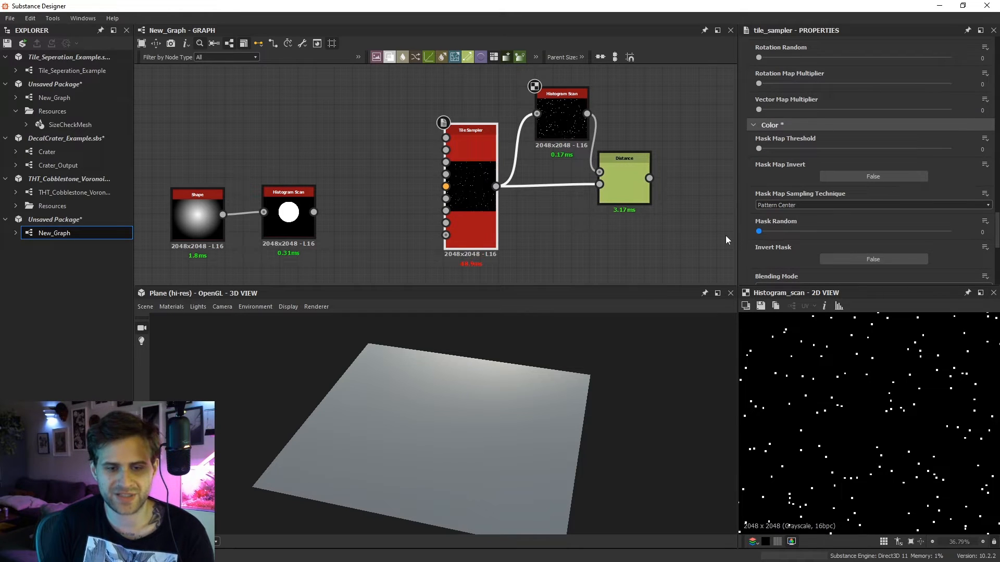
pyautogui.moveTo(758, 232); pyautogui.dragTo(726, 236)
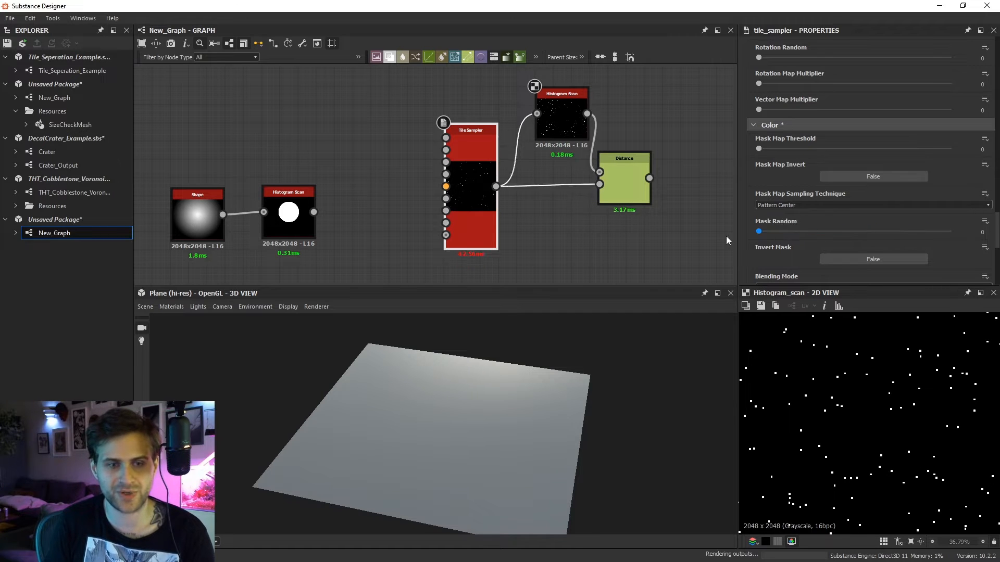
# Preview the Tile Sampler, duplicate it and place the copy directly below the original.
pyautogui.doubleClick(481, 187)
pyautogui.scroll(-5, 898, 399)
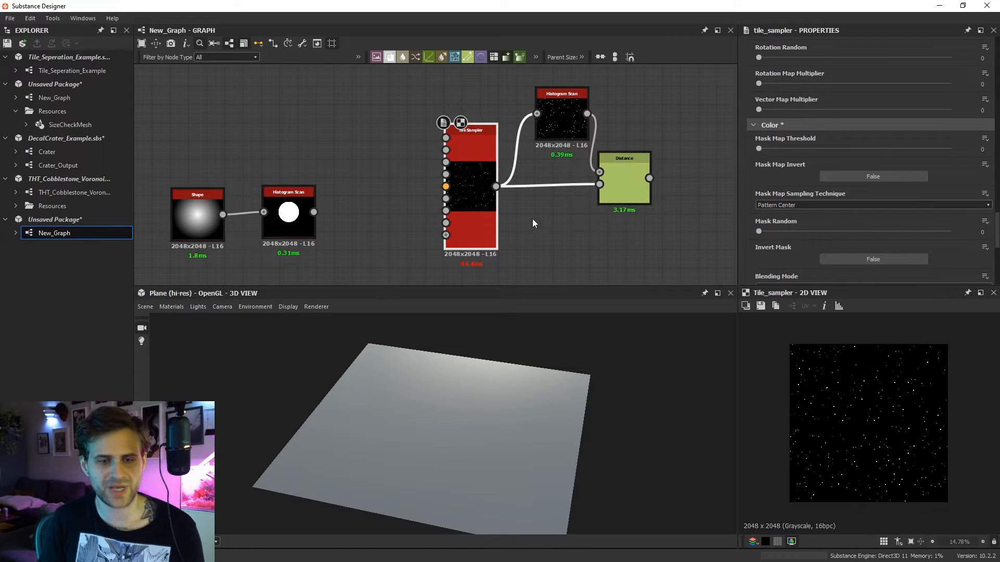
pyautogui.moveTo(532, 219); pyautogui.dragTo(556, 157, button='middle')
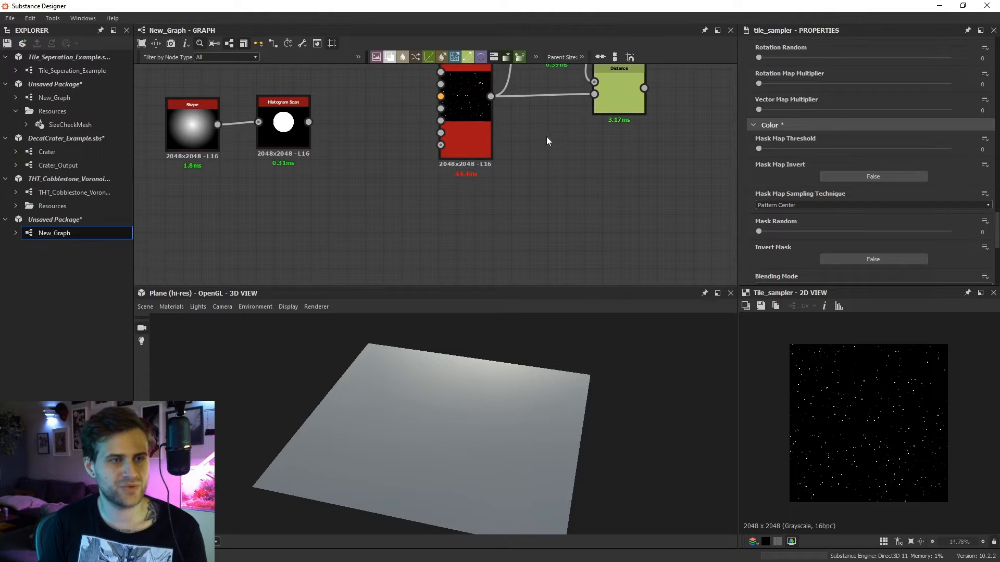
pyautogui.hotkey('ctrl', 'd')
pyautogui.scroll(-1, 545, 137)
pyautogui.moveTo(453, 157); pyautogui.dragTo(480, 212)
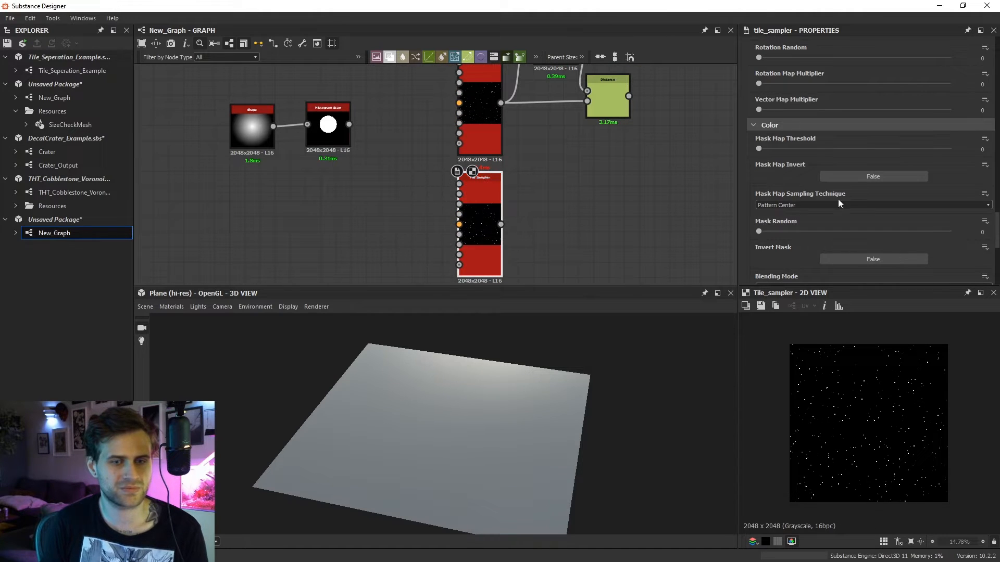
# Set the duplicated Tile Sampler's Mask Random to about 0.7.
pyautogui.scroll(-2, 838, 199)
pyautogui.scroll(2, 911, 486)
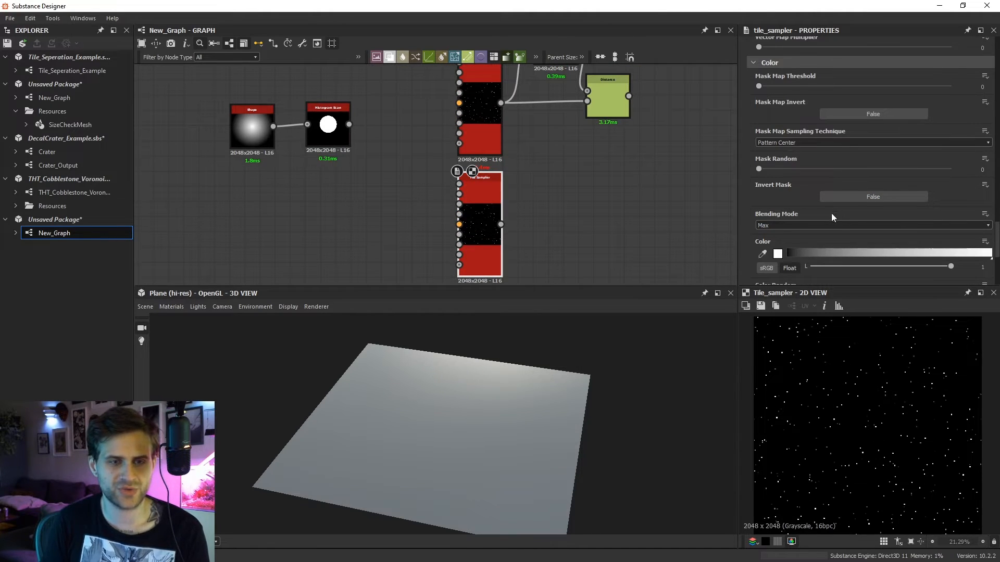
pyautogui.moveTo(833, 170); pyautogui.dragTo(893, 169)
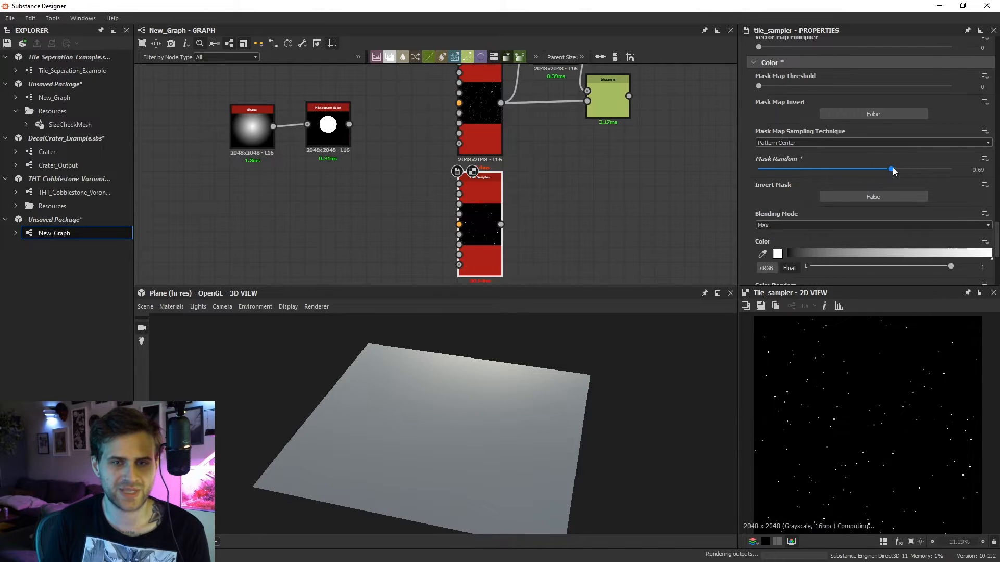
# Move the original Tile Sampler with its Histogram Scan and Distance nodes below the duplicated Tile Sampler.
pyautogui.scroll(-4, 541, 214)
pyautogui.moveTo(519, 237); pyautogui.dragTo(579, 180)
pyautogui.scroll(3, 564, 112)
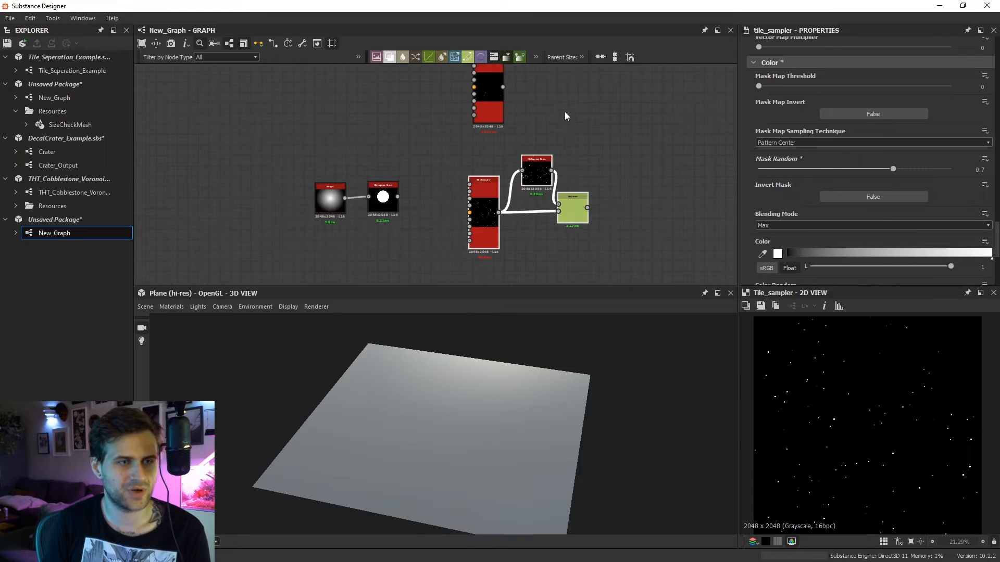
pyautogui.scroll(1, 411, 226)
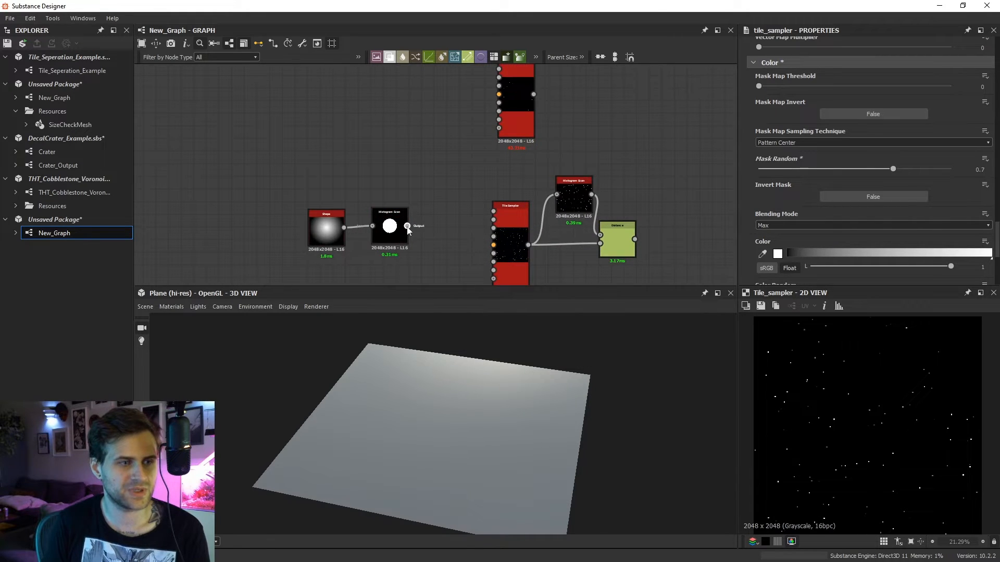
# Connect the circle's Histogram Scan to the Mask Map Input of the original Tile Sampler.
pyautogui.moveTo(407, 226); pyautogui.dragTo(451, 194)
pyautogui.moveTo(473, 238); pyautogui.dragTo(493, 233)
pyautogui.scroll(2, 496, 243)
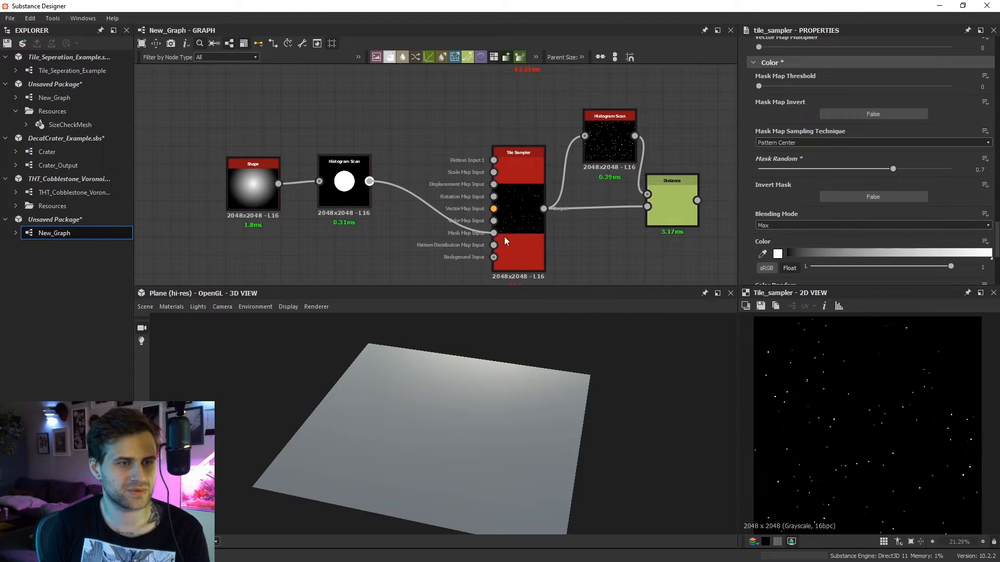
# Preview the original Tile Sampler and set its Mask Map Threshold to 1.
pyautogui.doubleClick(518, 217)
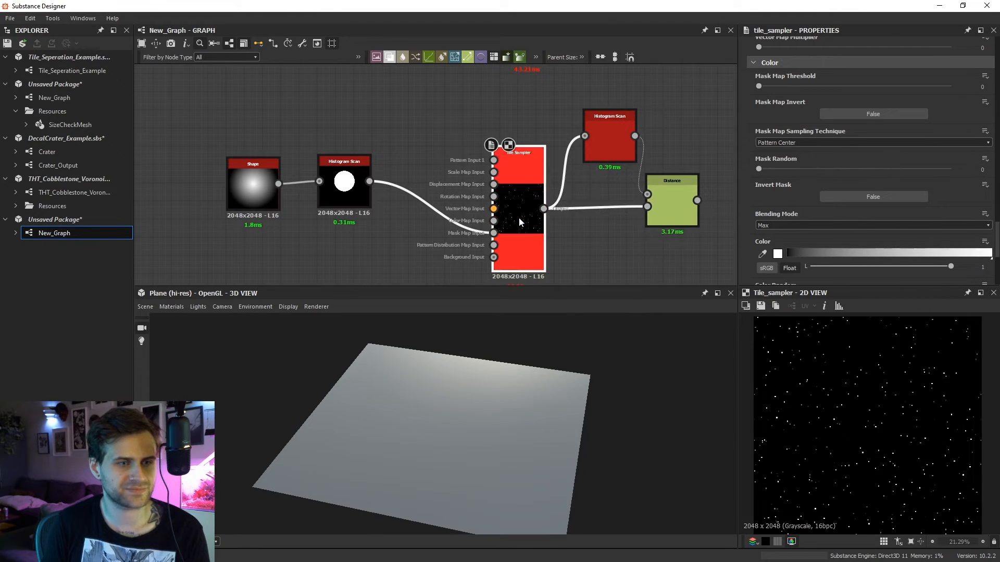
pyautogui.scroll(1, 890, 423)
pyautogui.moveTo(514, 226); pyautogui.dragTo(522, 228)
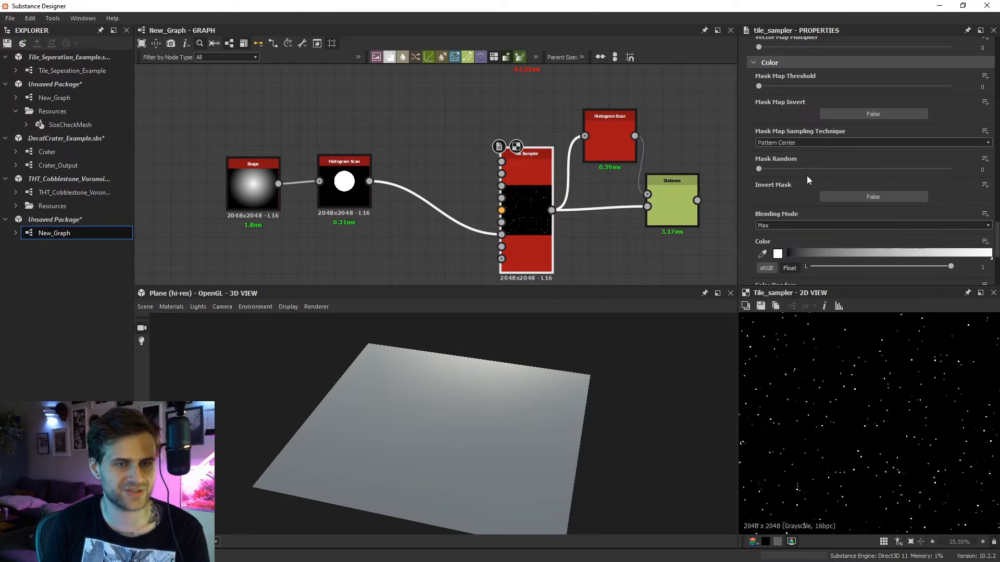
pyautogui.moveTo(779, 86); pyautogui.dragTo(956, 86)
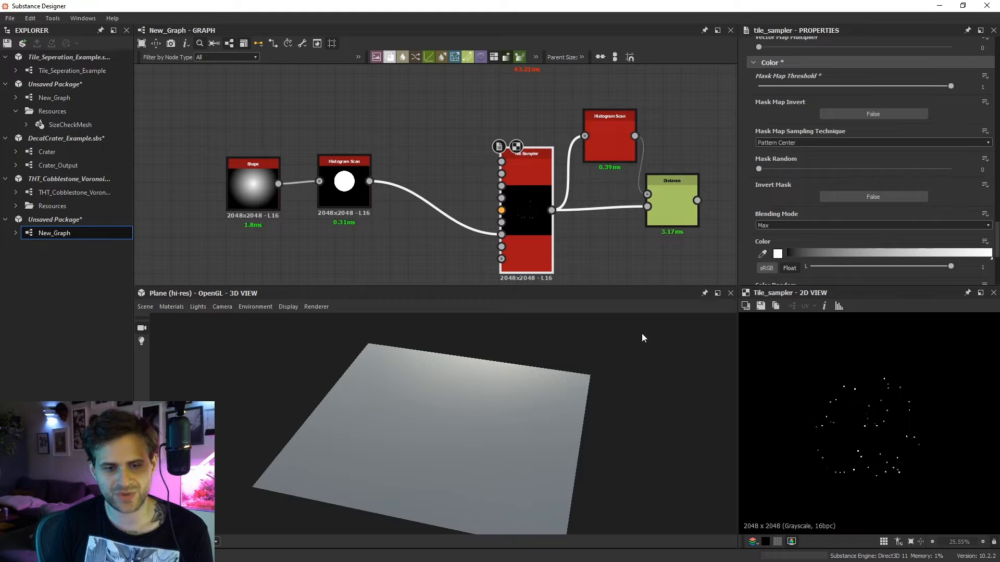
# Add an Invert Grayscale node fed by the circle's Histogram Scan and connect it to the duplicated Tile Sampler's Background Input.
pyautogui.moveTo(425, 108); pyautogui.dragTo(440, 167, button='middle')
pyautogui.press('space')
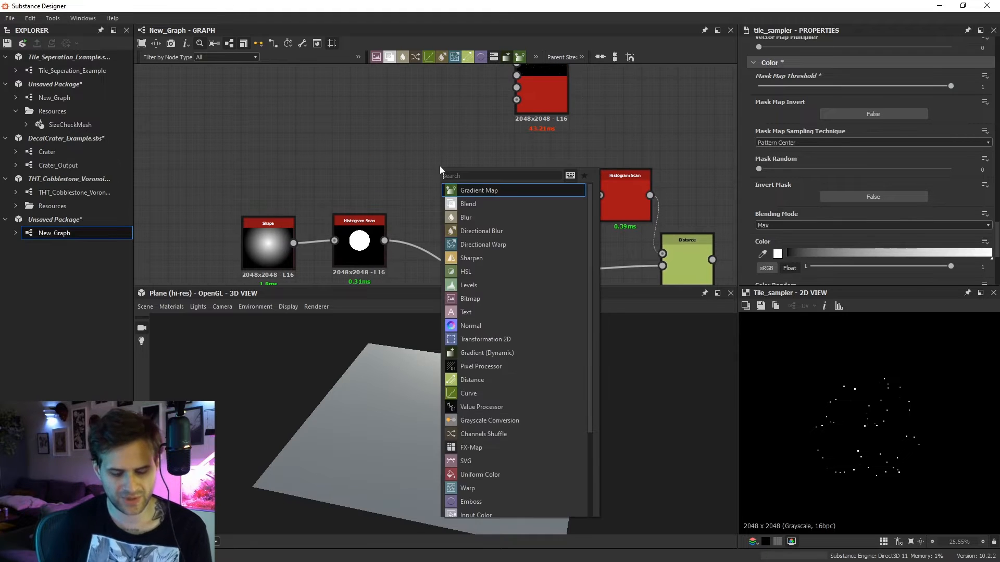
pyautogui.press('Return')
pyautogui.press('space')
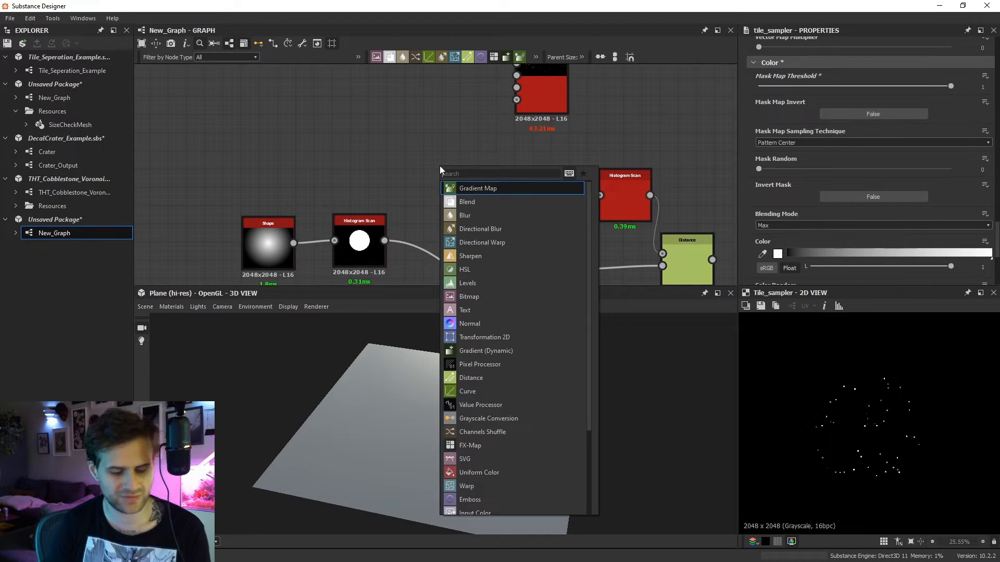
pyautogui.write('inv')
pyautogui.click(515, 203)
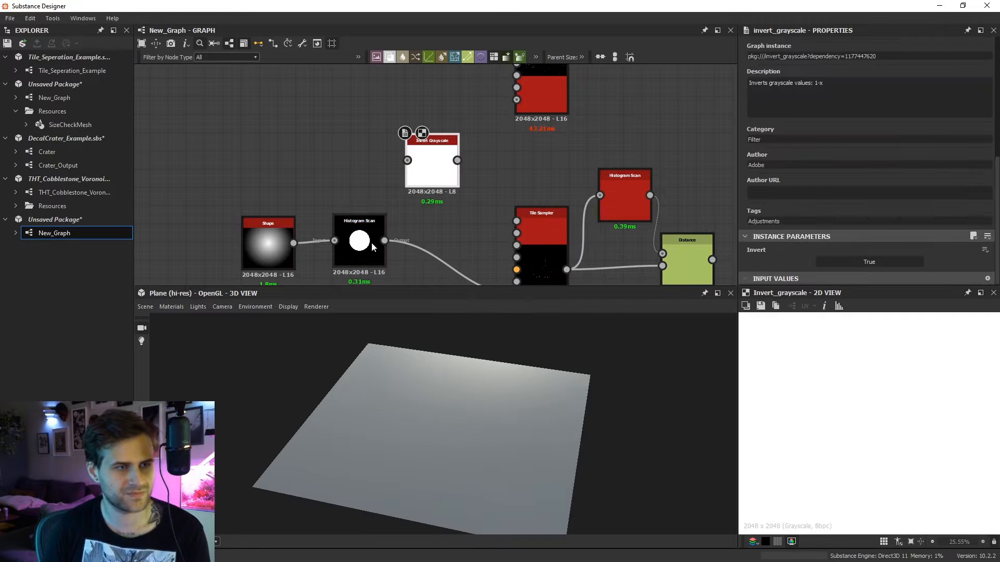
pyautogui.moveTo(385, 240); pyautogui.dragTo(517, 75)
pyautogui.moveTo(533, 98); pyautogui.dragTo(505, 127, button='middle')
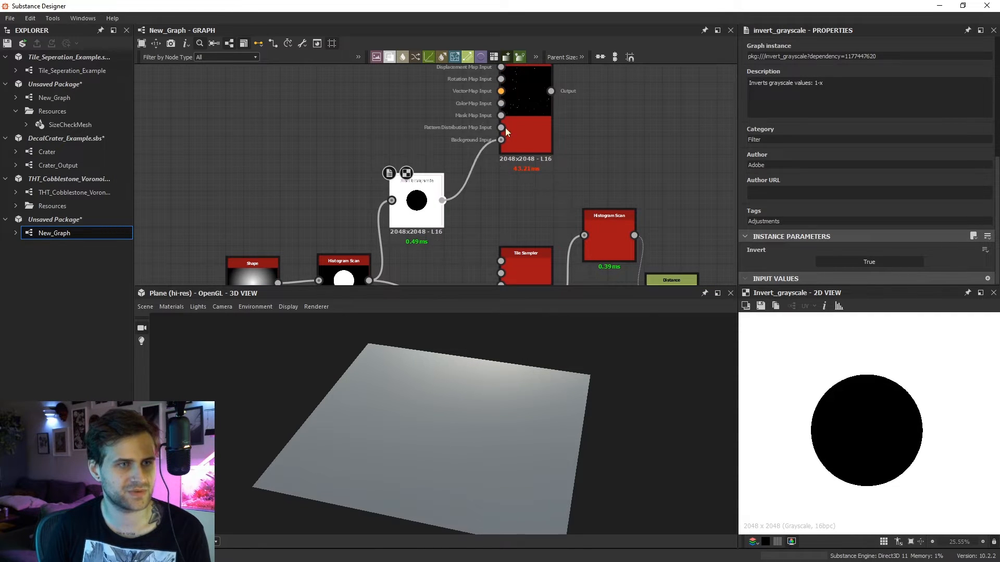
# Reroute the Invert Grayscale output into the duplicated Tile Sampler's Mask Map Input and set that sampler's Mask Map Threshold to 1.
pyautogui.doubleClick(534, 119)
pyautogui.scroll(-1, 896, 368)
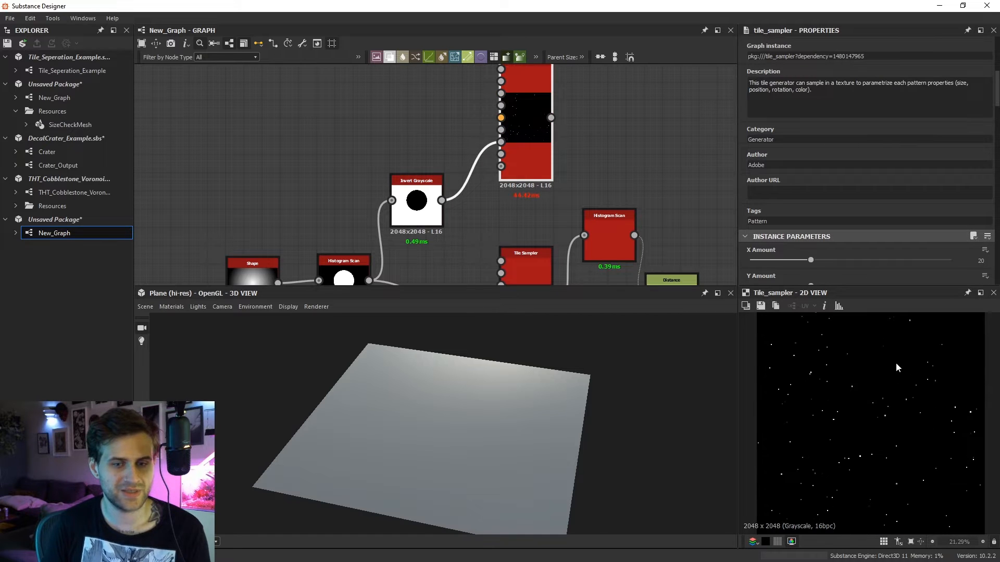
pyautogui.scroll(-15, 833, 218)
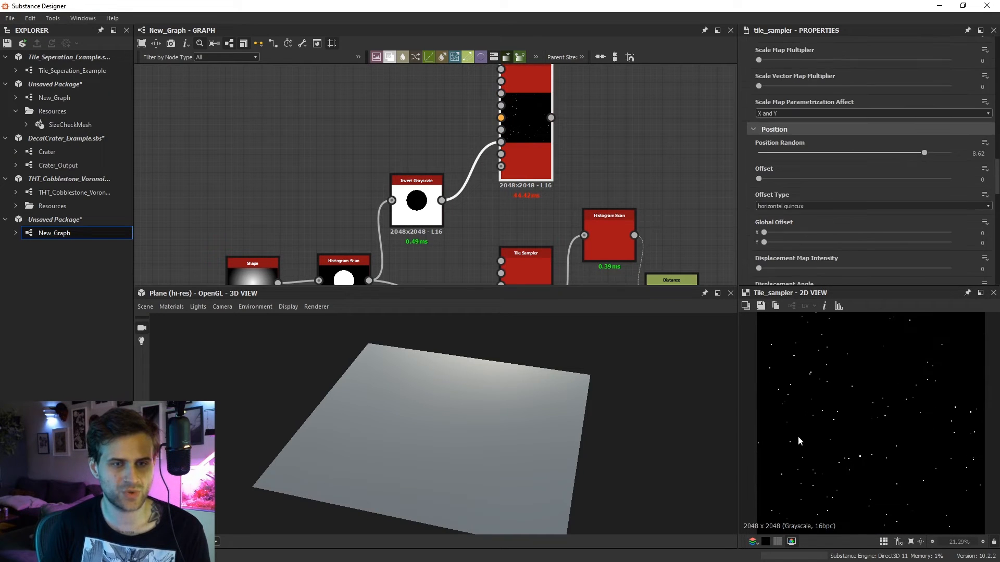
pyautogui.scroll(-5, 838, 208)
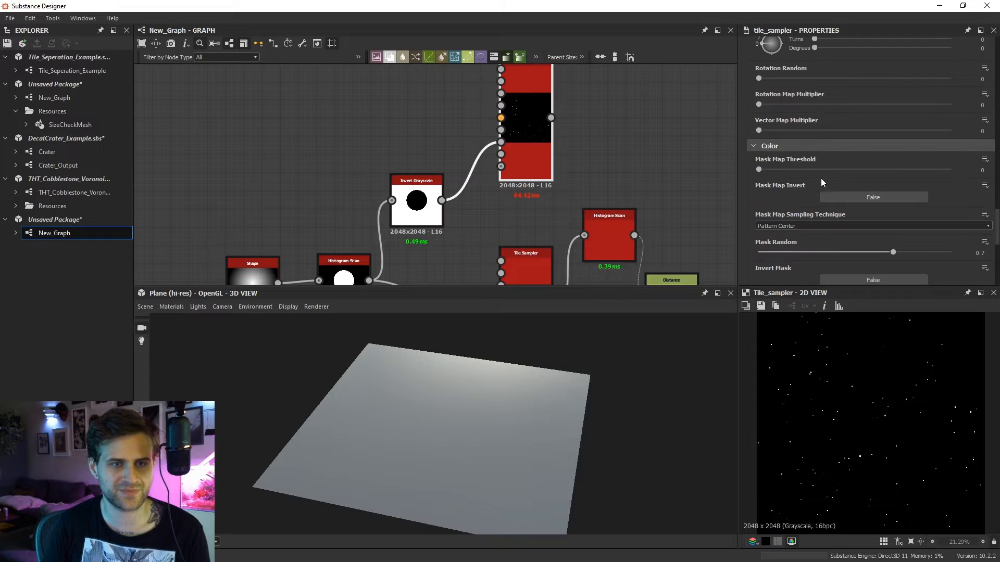
pyautogui.moveTo(823, 170); pyautogui.dragTo(951, 170)
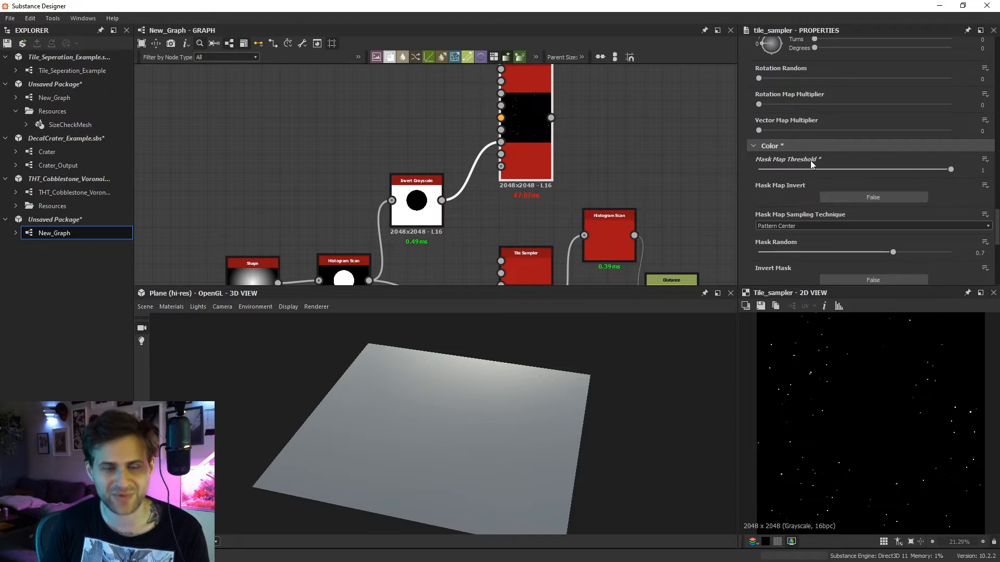
pyautogui.scroll(-2, 841, 407)
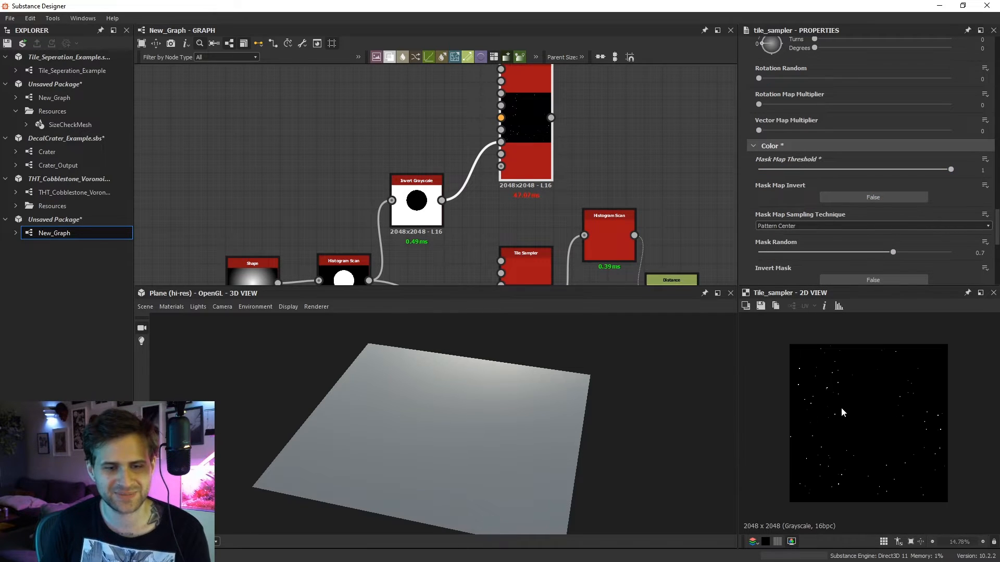
# Preview the original and duplicated Tile Samplers in turn to compare their masked point patterns.
pyautogui.moveTo(554, 204); pyautogui.dragTo(540, 134, button='middle')
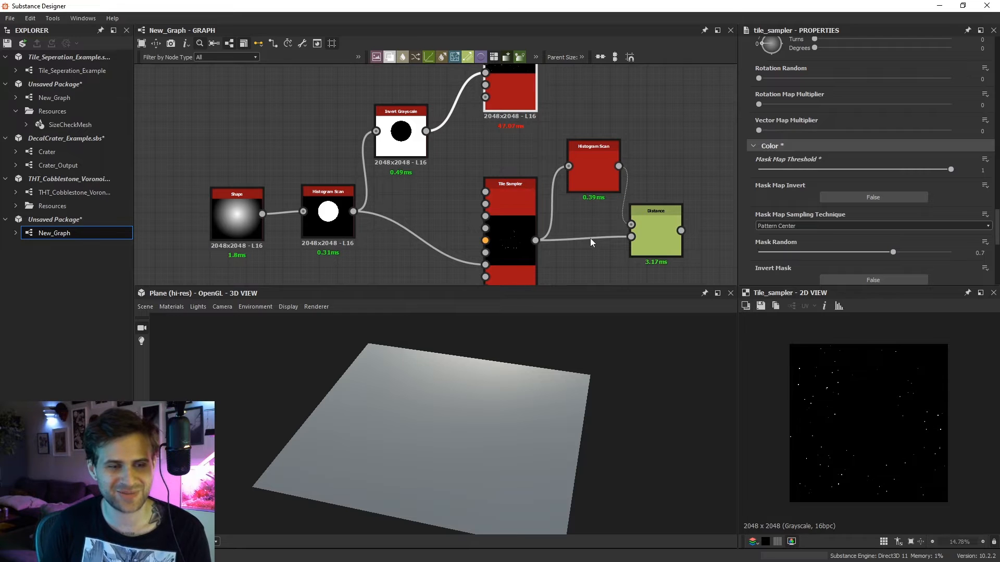
pyautogui.doubleClick(510, 262)
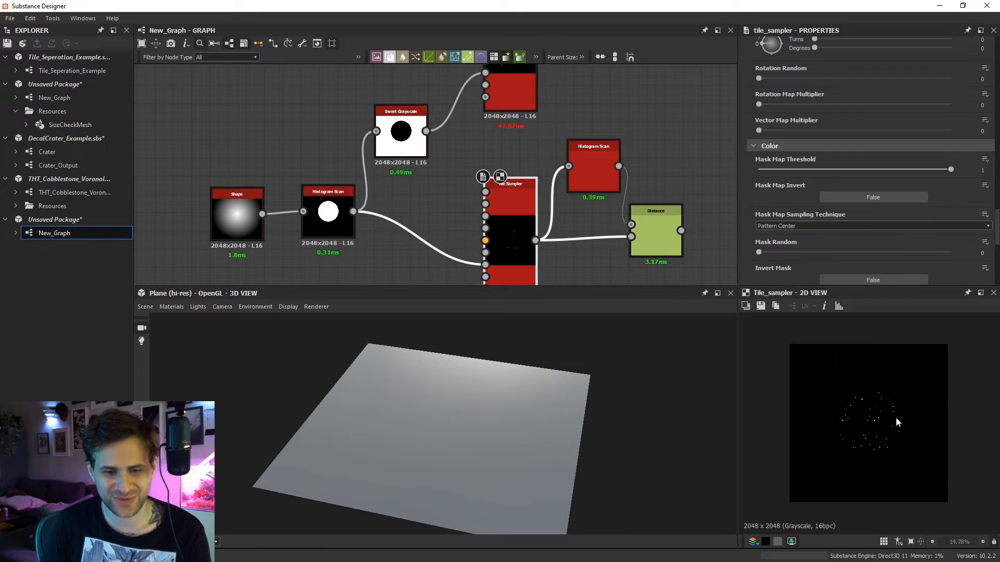
pyautogui.scroll(1, 877, 405)
pyautogui.scroll(1, 876, 408)
pyautogui.moveTo(523, 95); pyautogui.dragTo(519, 149, button='middle')
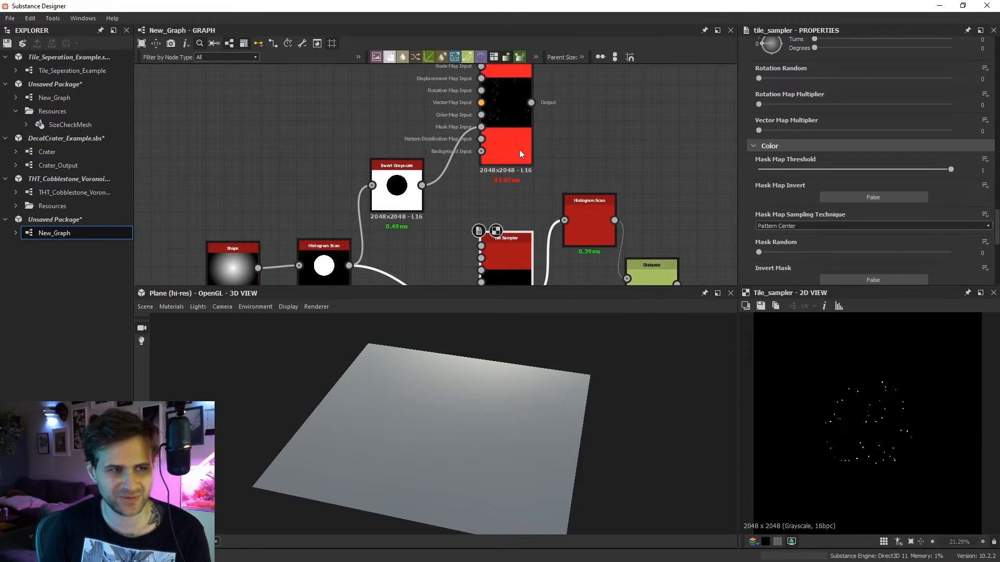
pyautogui.doubleClick(520, 149)
# Make room before the Histogram Scan and Distance nodes and add a Blend with the duplicated Tile Sampler as Foreground and the original as Background.
pyautogui.moveTo(588, 135); pyautogui.dragTo(548, 104, button='middle')
pyautogui.scroll(-1, 548, 105)
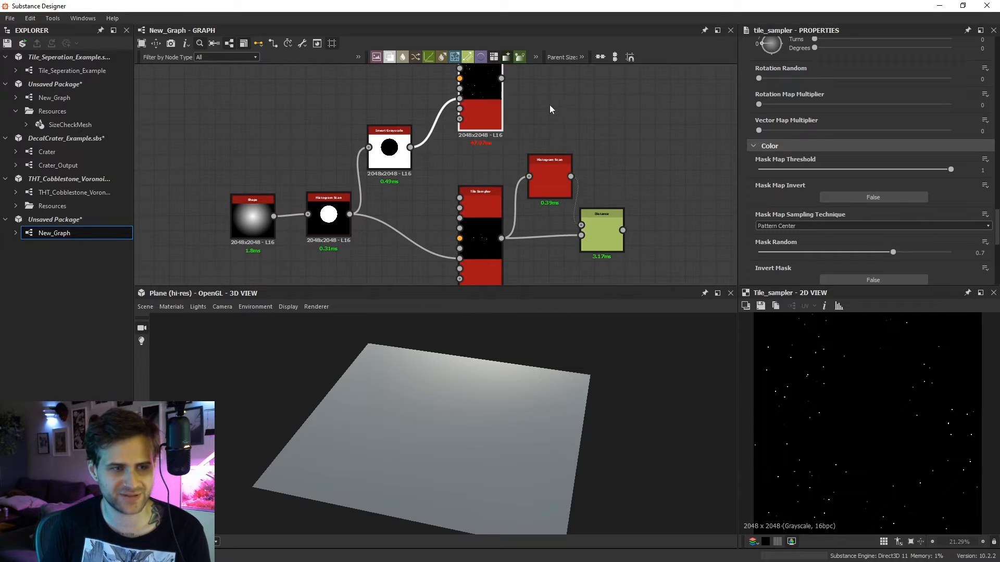
pyautogui.moveTo(548, 104); pyautogui.dragTo(604, 226)
pyautogui.moveTo(604, 226); pyautogui.dragTo(711, 235)
pyautogui.click(591, 140)
pyautogui.press('space')
pyautogui.click(531, 95)
pyautogui.moveTo(501, 78); pyautogui.dragTo(533, 96)
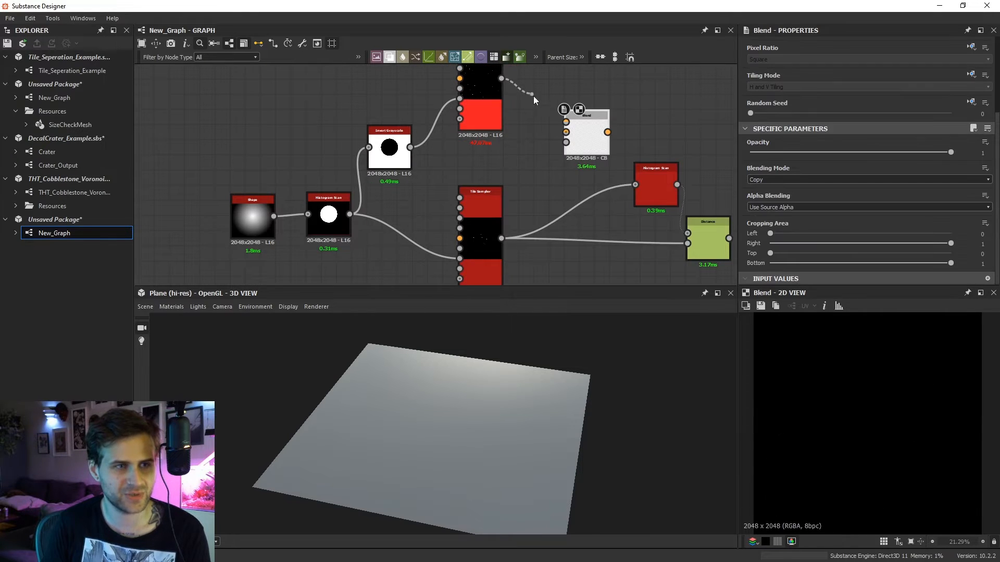
pyautogui.moveTo(500, 238); pyautogui.dragTo(566, 131)
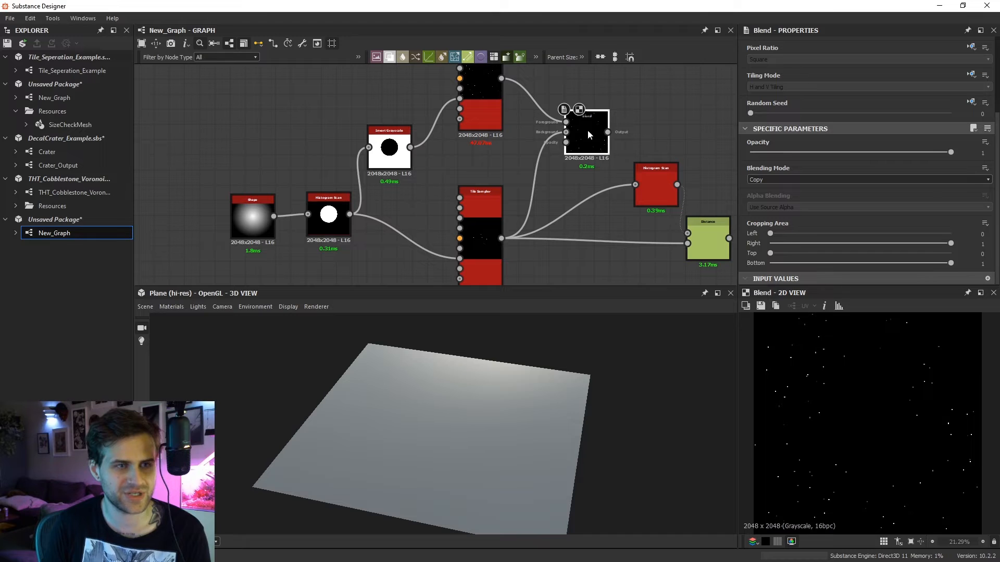
# Move the Invert Grayscale node up and set the Tile Sampler Blend's Blending Mode to Max (Lighten).
pyautogui.click(329, 205)
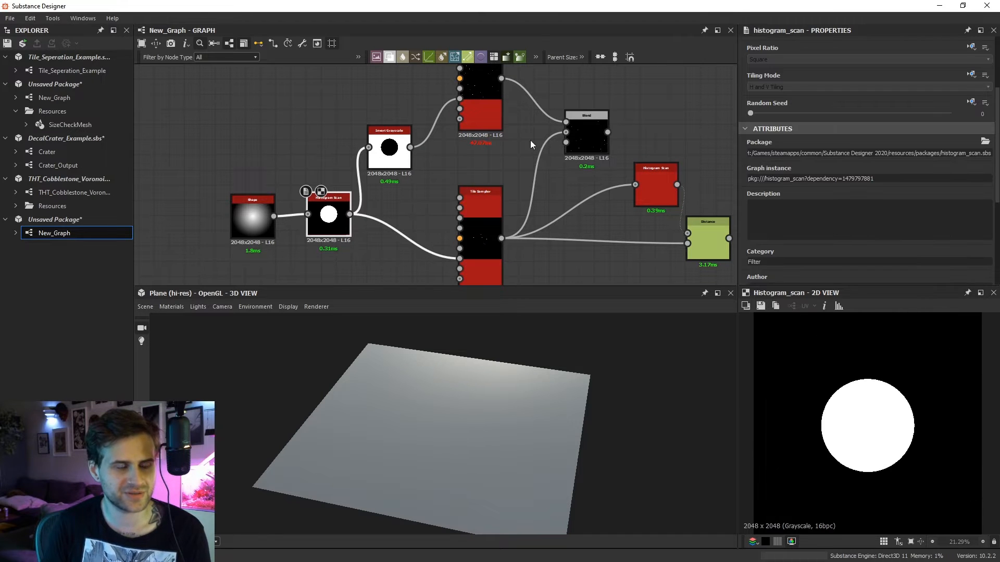
pyautogui.moveTo(404, 157); pyautogui.dragTo(419, 128)
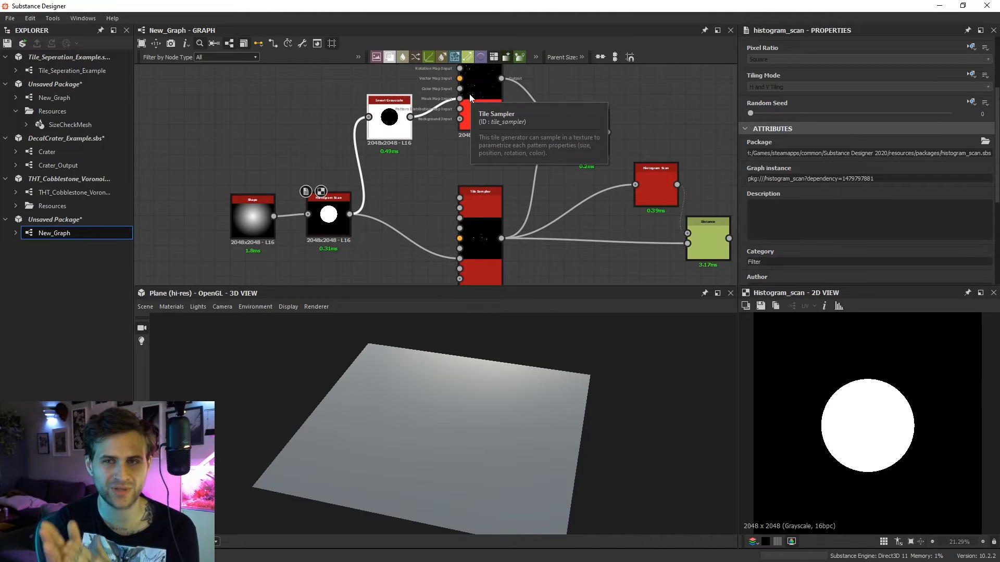
pyautogui.click(597, 141)
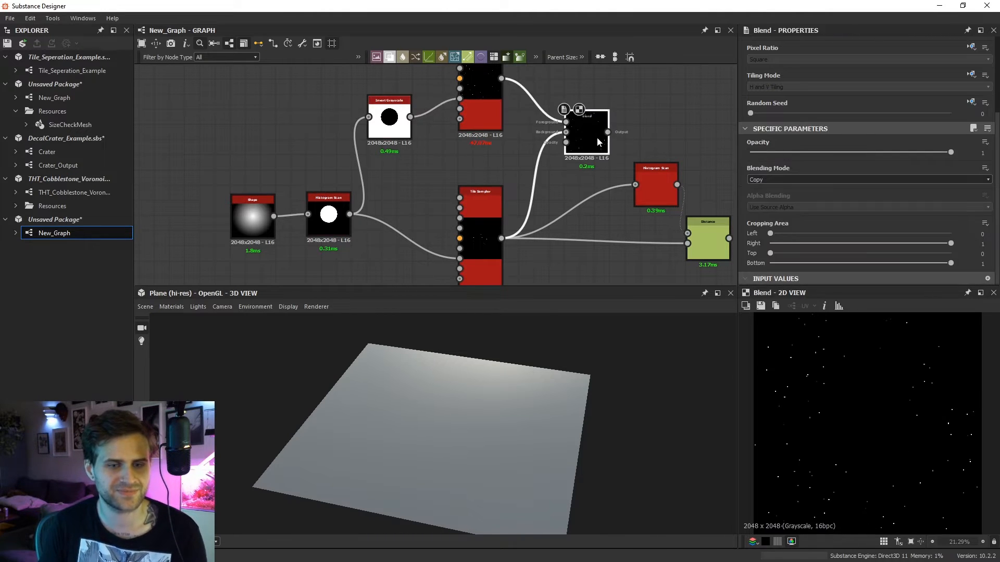
pyautogui.click(800, 179)
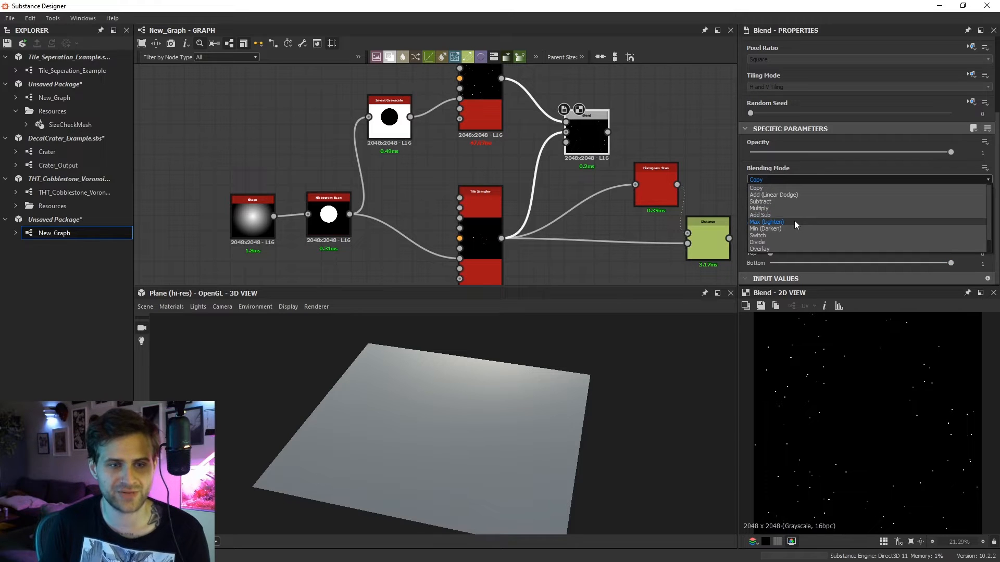
pyautogui.click(794, 220)
pyautogui.scroll(1, 882, 398)
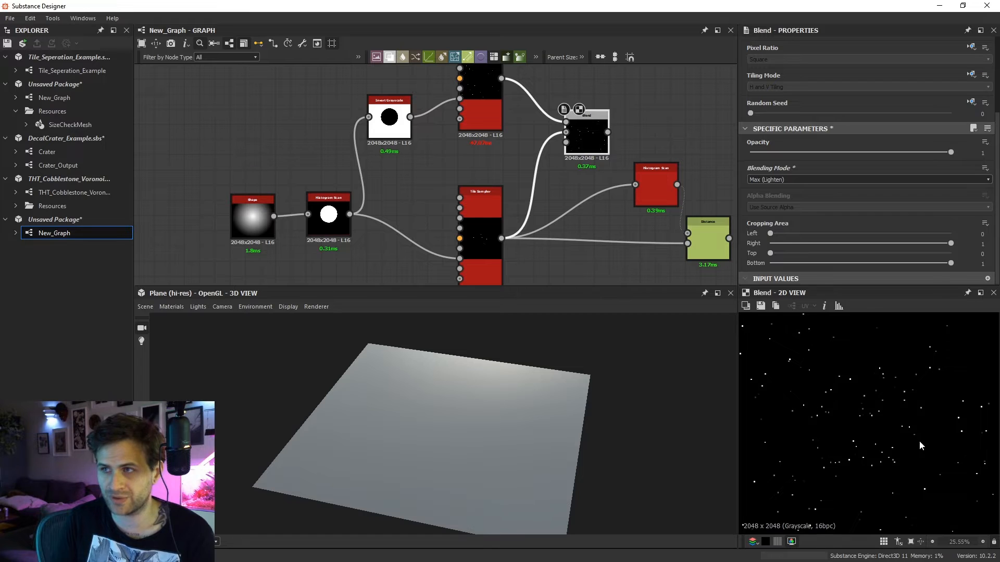
pyautogui.scroll(-1, 910, 352)
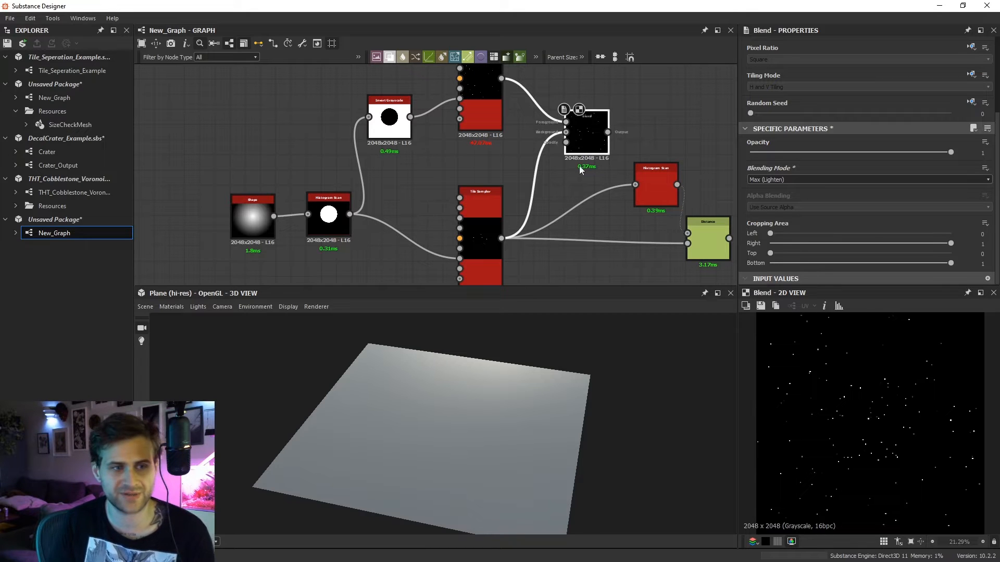
# Insert the Blend between the original Tile Sampler and its Histogram Scan and Distance nodes, and preview the Distance result.
pyautogui.moveTo(586, 133); pyautogui.dragTo(541, 217)
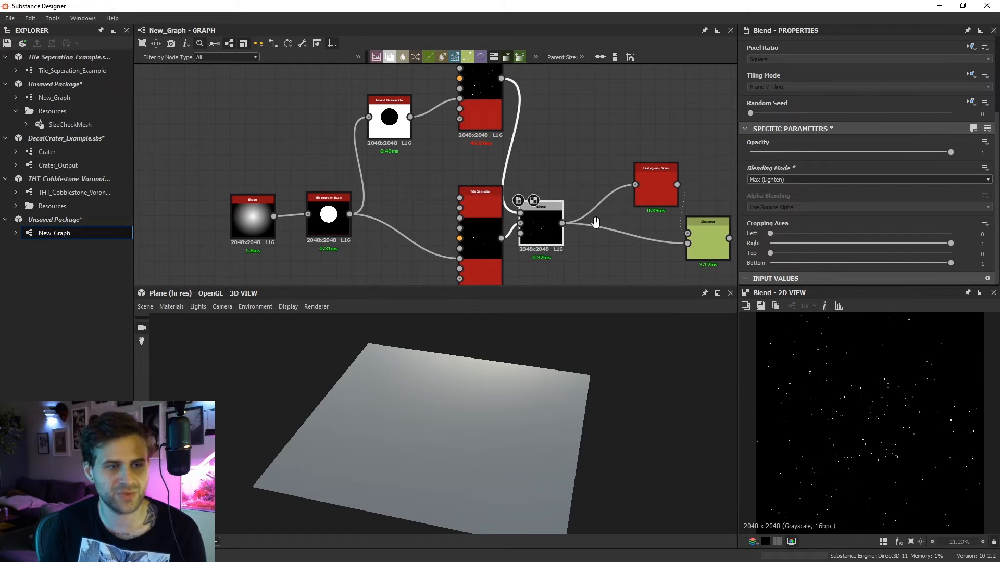
pyautogui.moveTo(595, 222); pyautogui.dragTo(578, 219, button='middle')
pyautogui.moveTo(521, 218); pyautogui.dragTo(551, 218)
pyautogui.doubleClick(703, 243)
pyautogui.moveTo(706, 244); pyautogui.dragTo(621, 222, button='middle')
pyautogui.scroll(1, 931, 419)
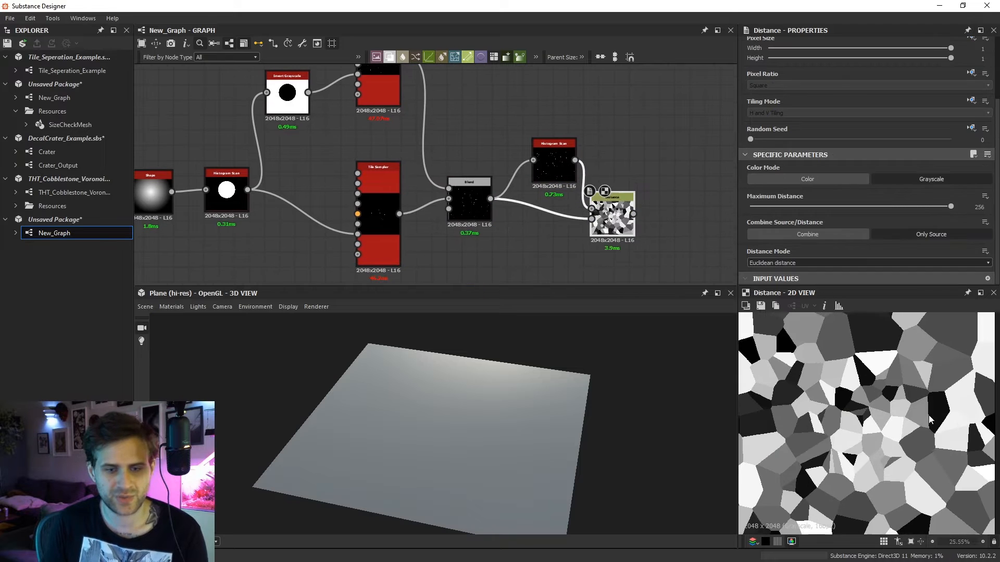
pyautogui.scroll(-2, 854, 380)
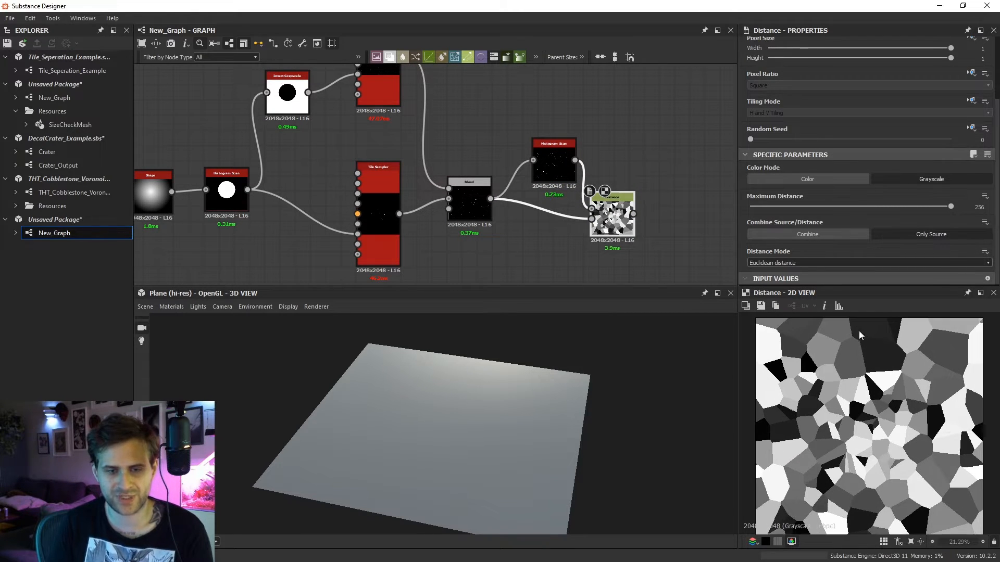
pyautogui.scroll(-1, 824, 356)
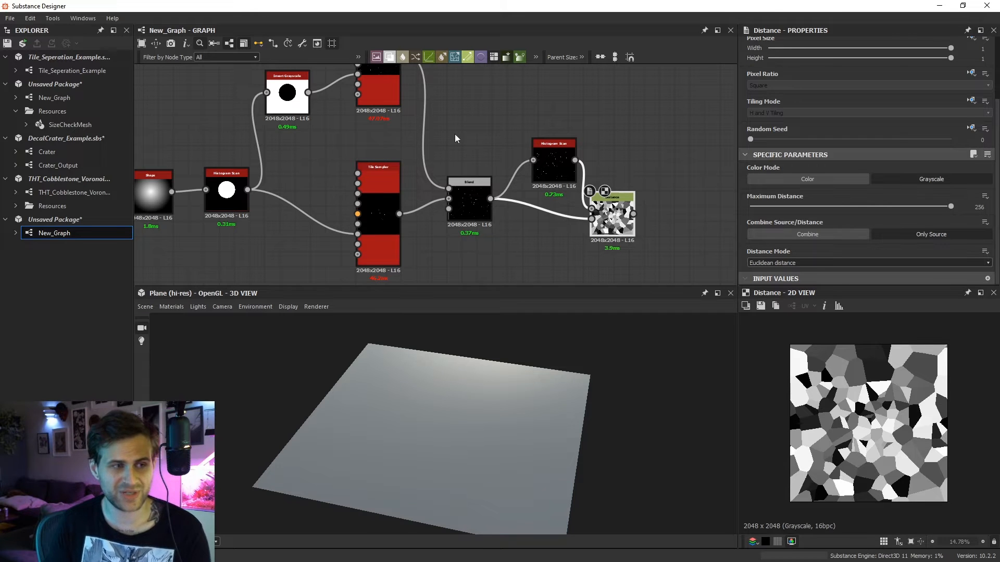
# Preview the duplicated Tile Sampler and move the Shape and its Histogram Scan farther away from the Invert Grayscale node.
pyautogui.moveTo(329, 102); pyautogui.dragTo(361, 152, button='middle')
pyautogui.click(413, 107)
pyautogui.doubleClick(415, 112)
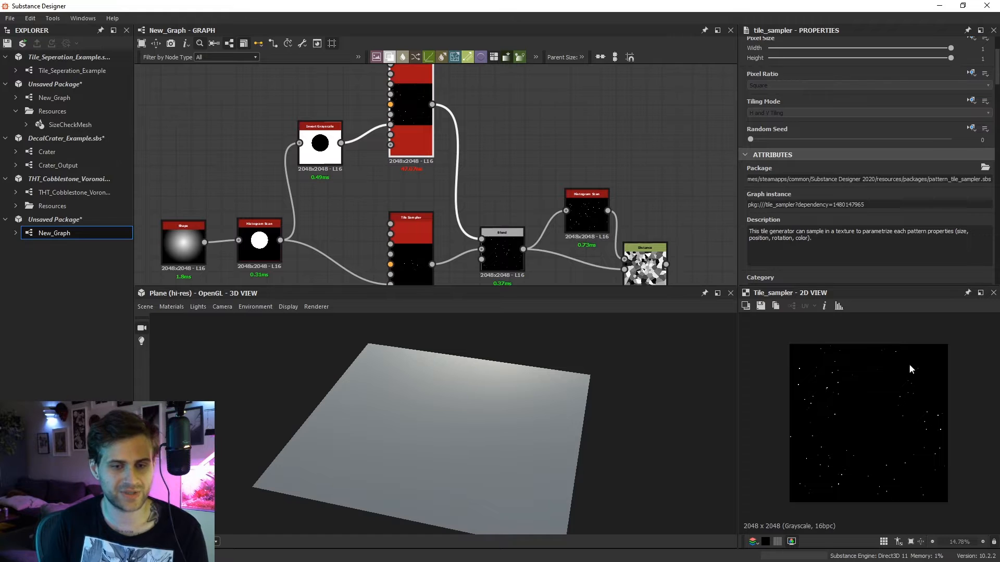
pyautogui.moveTo(174, 180); pyautogui.dragTo(292, 205, button='middle')
pyautogui.scroll(-1, 292, 205)
pyautogui.moveTo(292, 221); pyautogui.dragTo(269, 242)
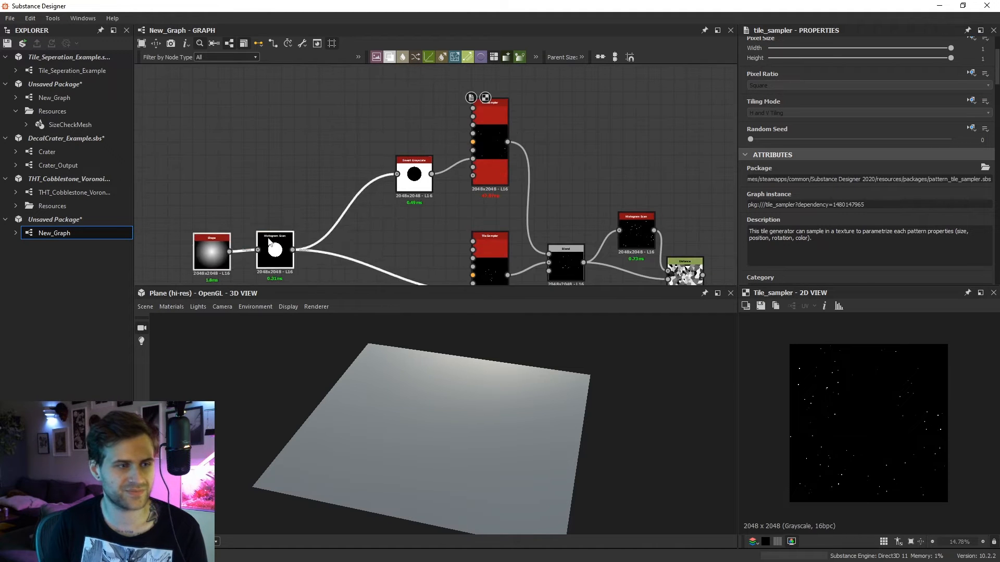
pyautogui.press('space')
pyautogui.write('his')
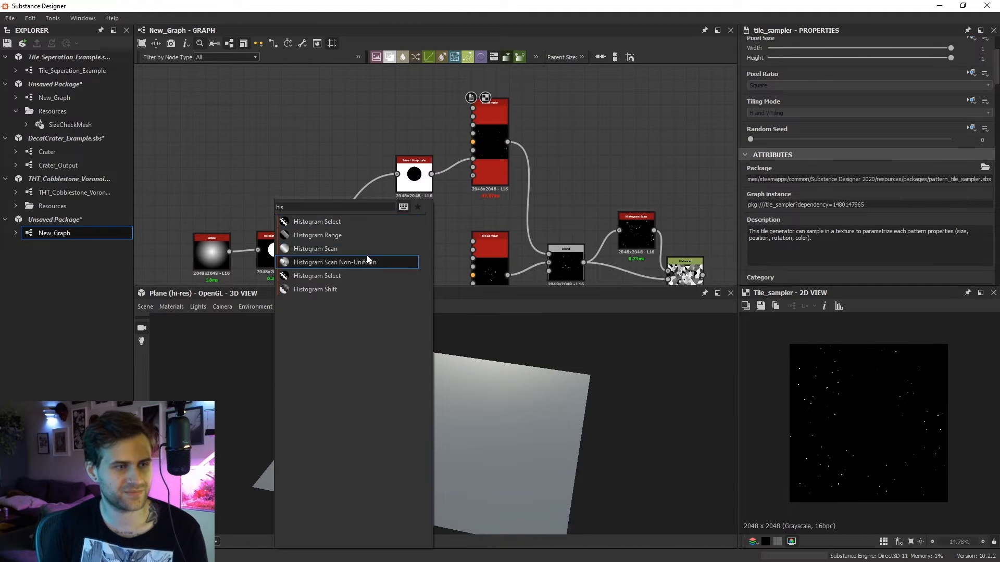
pyautogui.click(367, 258)
pyautogui.scroll(1, 290, 250)
pyautogui.moveTo(218, 252); pyautogui.dragTo(268, 181)
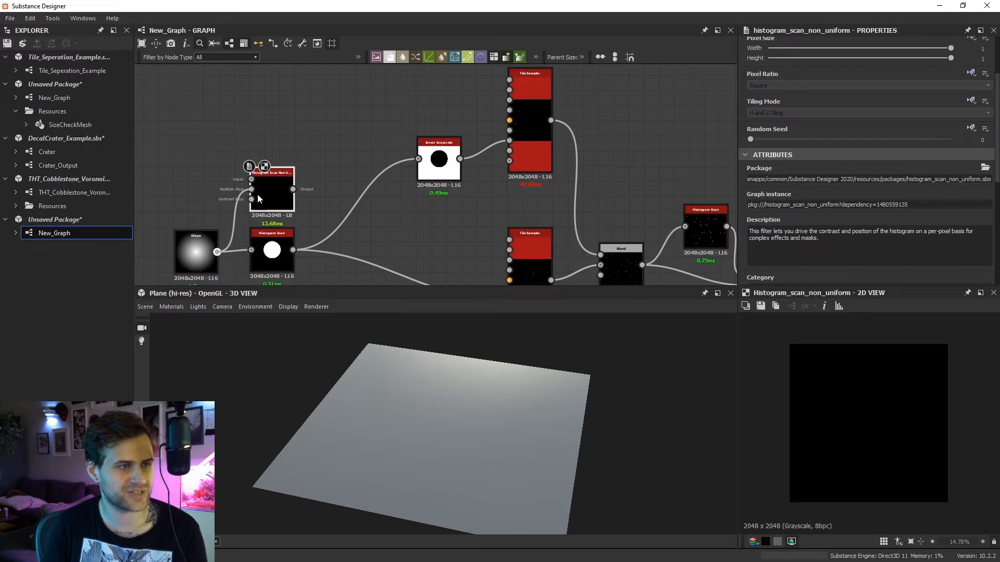
pyautogui.press('Delete')
# Add a second Histogram Scan above the first, feed it from the Shape node and raise its Position to the maximum.
pyautogui.press('space')
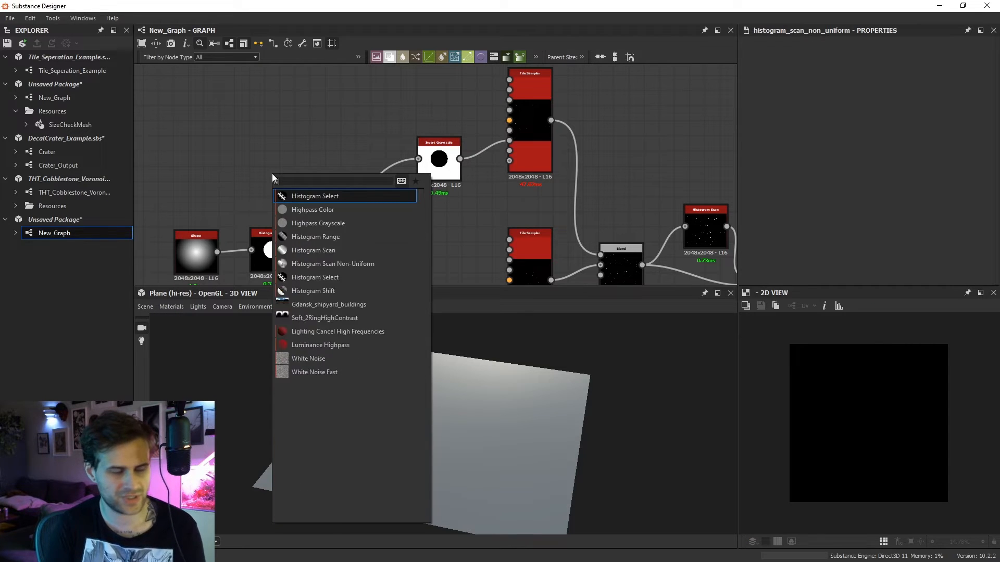
pyautogui.write('hist')
pyautogui.click(361, 222)
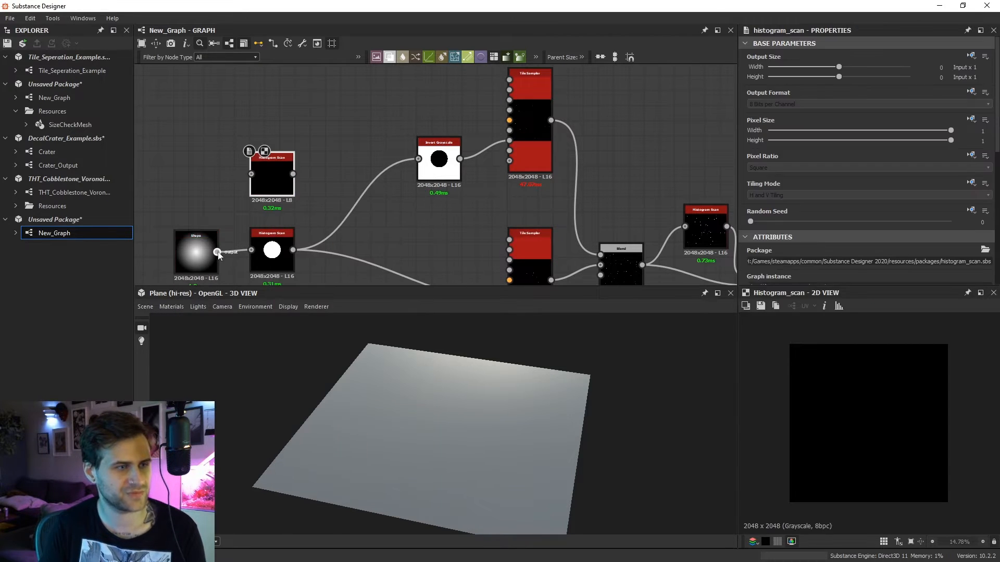
pyautogui.moveTo(217, 252); pyautogui.dragTo(250, 174)
pyautogui.scroll(-6, 898, 247)
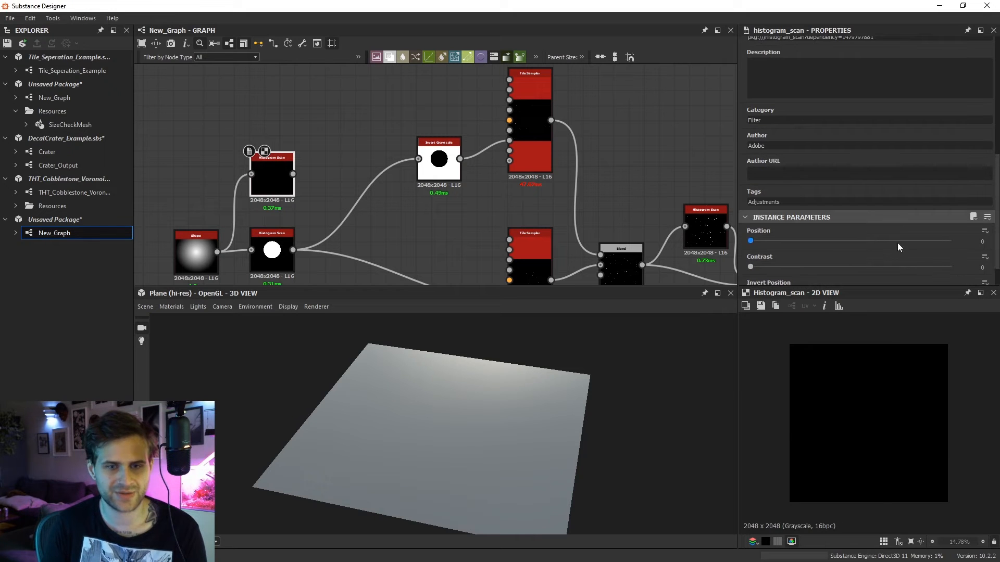
pyautogui.moveTo(907, 242); pyautogui.dragTo(954, 241)
pyautogui.scroll(1, 467, 150)
# Add a Blend in Multiply mode with the new Histogram Scan as Foreground and Invert Grayscale as Background.
pyautogui.moveTo(434, 162); pyautogui.dragTo(258, 179)
pyautogui.click(490, 166)
pyautogui.press('space')
pyautogui.click(483, 149)
pyautogui.click(755, 180)
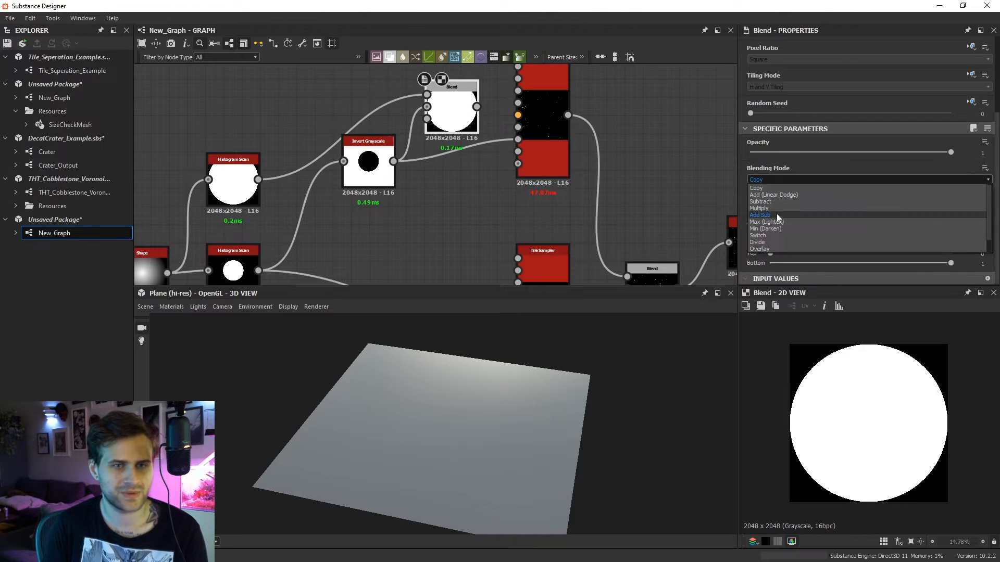
pyautogui.click(775, 209)
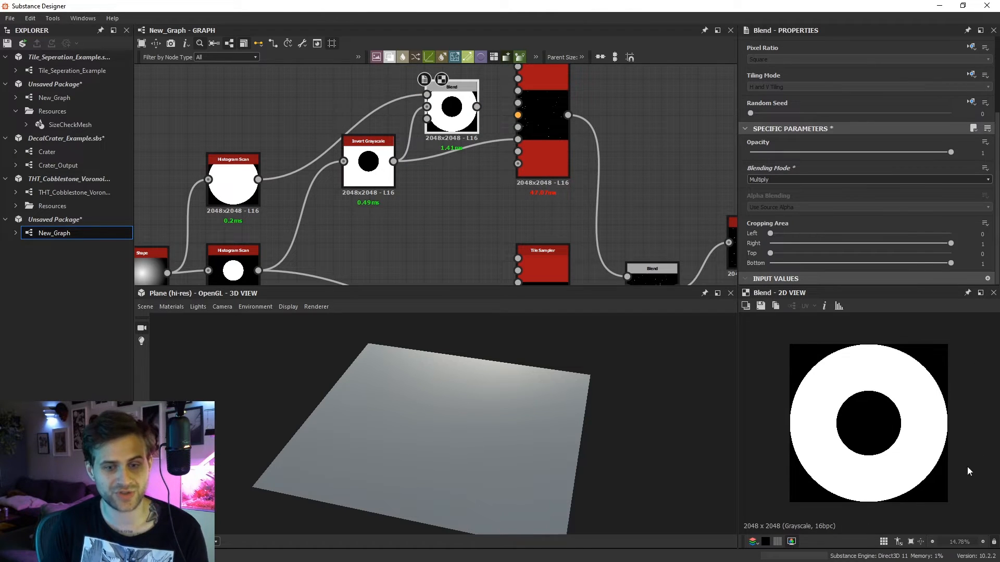
# Connect the ring-shaped Blend to the duplicated Tile Sampler's Mask Map Input and preview the updated Distance node.
pyautogui.moveTo(476, 106); pyautogui.dragTo(517, 139)
pyautogui.moveTo(682, 214); pyautogui.dragTo(556, 155, button='middle')
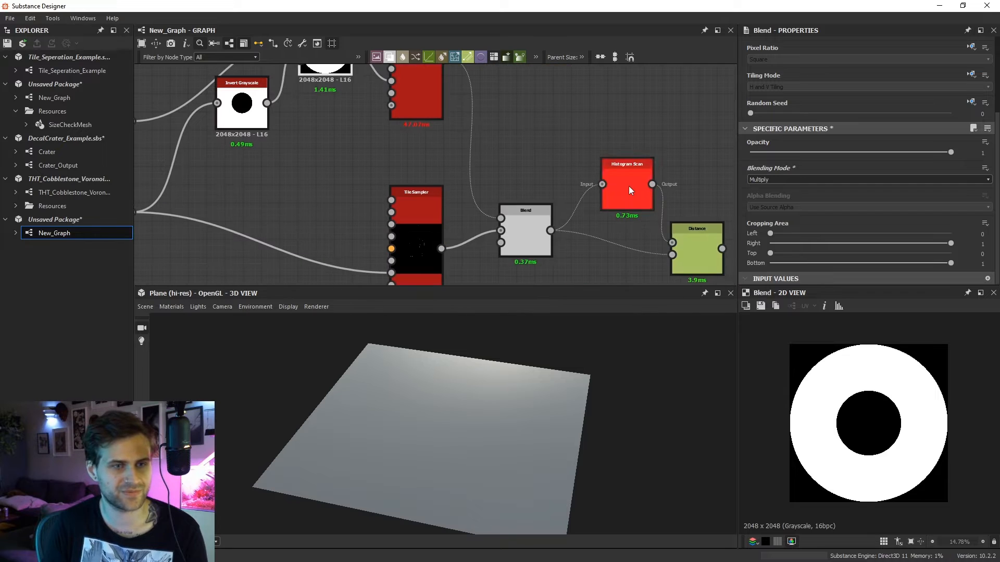
pyautogui.doubleClick(629, 190)
pyautogui.doubleClick(697, 250)
pyautogui.scroll(2, 835, 358)
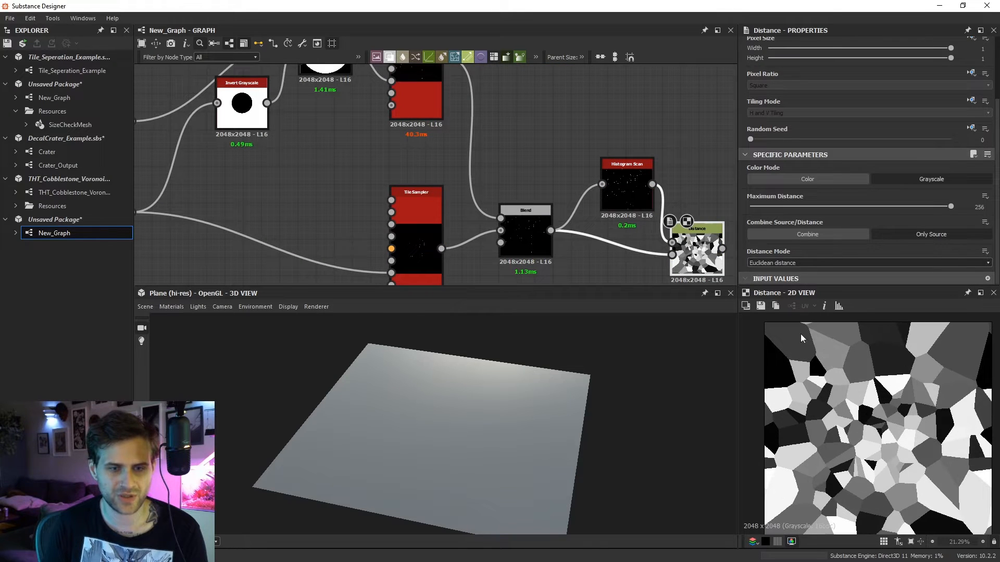
pyautogui.moveTo(858, 346); pyautogui.dragTo(808, 375, button='middle')
# Lower the Multiply Blend's Opacity to 0 and return it to 1 to compare the effect on the cell pattern.
pyautogui.moveTo(547, 112); pyautogui.dragTo(535, 210, button='middle')
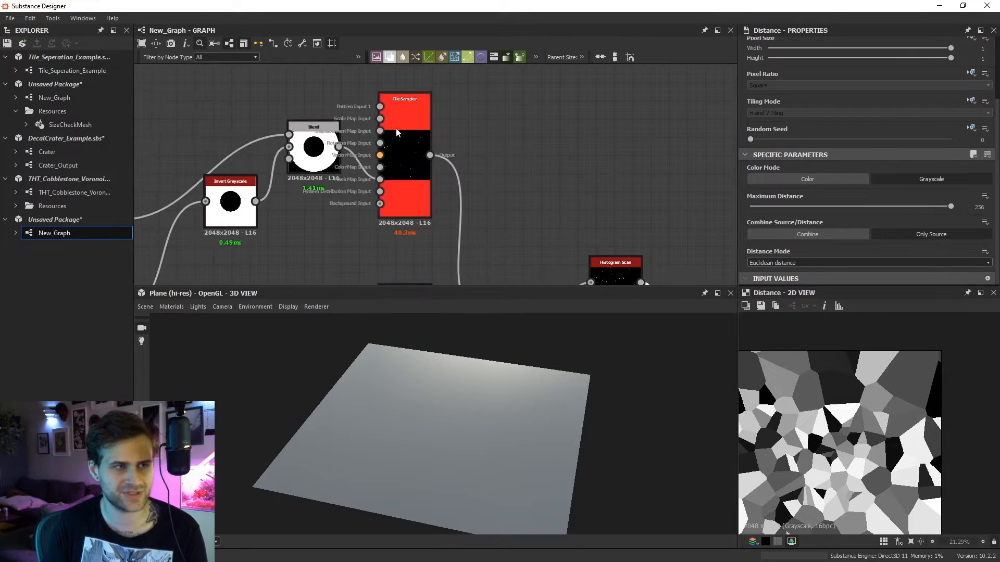
pyautogui.scroll(-2, 326, 131)
pyautogui.click(317, 141)
pyautogui.moveTo(802, 178); pyautogui.dragTo(750, 179)
pyautogui.scroll(-1, 955, 343)
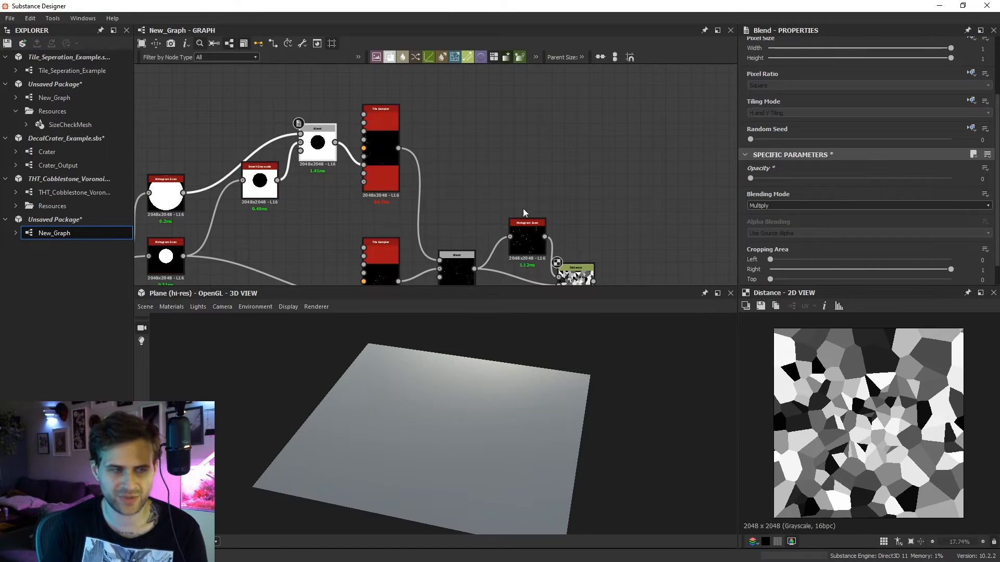
pyautogui.moveTo(835, 178); pyautogui.dragTo(950, 178)
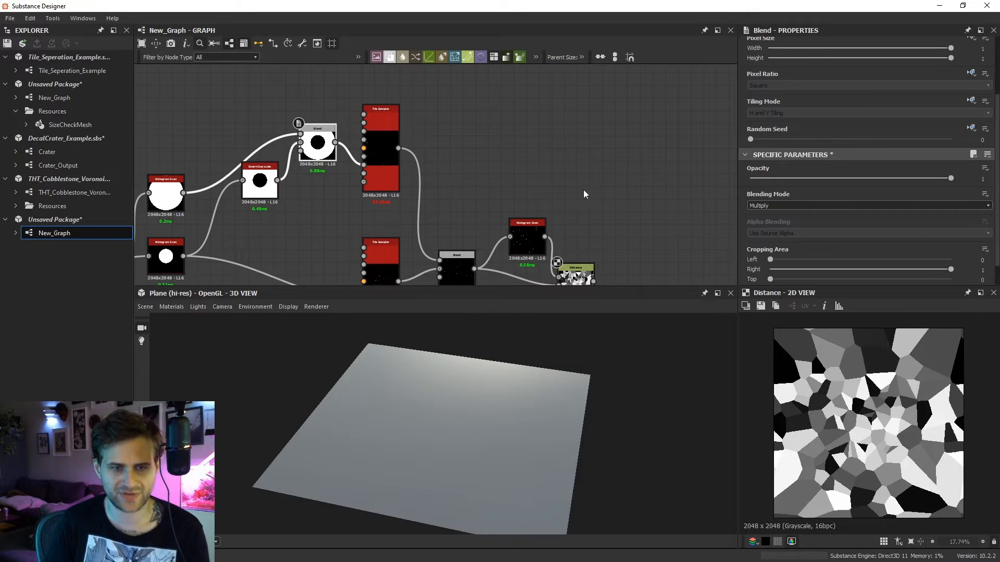
# Move the Invert Grayscale node down and lower the upper Histogram Scan's Position to 0.91.
pyautogui.moveTo(583, 194); pyautogui.dragTo(653, 188, button='middle')
pyautogui.moveTo(330, 175); pyautogui.dragTo(324, 219)
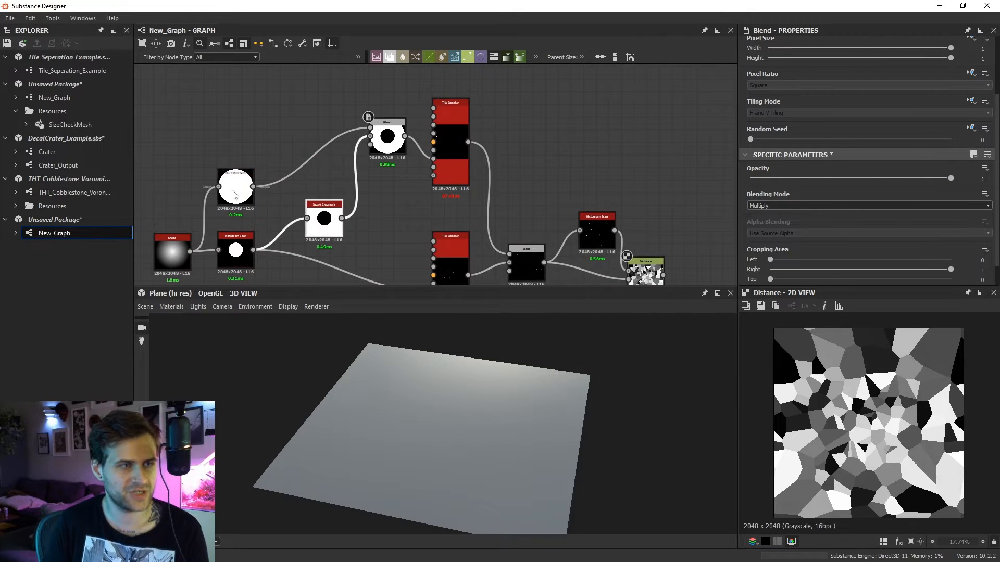
pyautogui.click(233, 195)
pyautogui.scroll(-4, 951, 249)
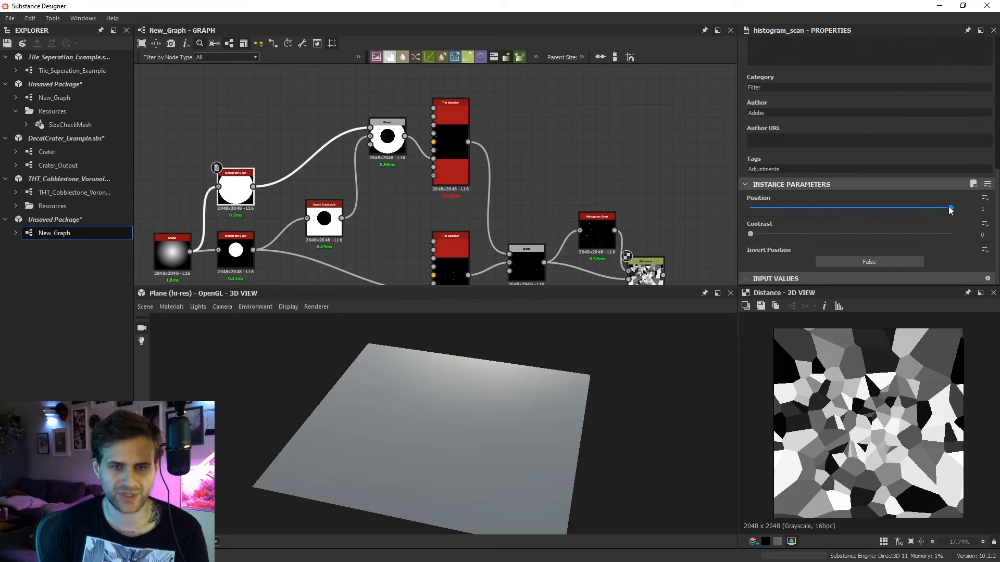
pyautogui.moveTo(951, 208); pyautogui.dragTo(932, 208)
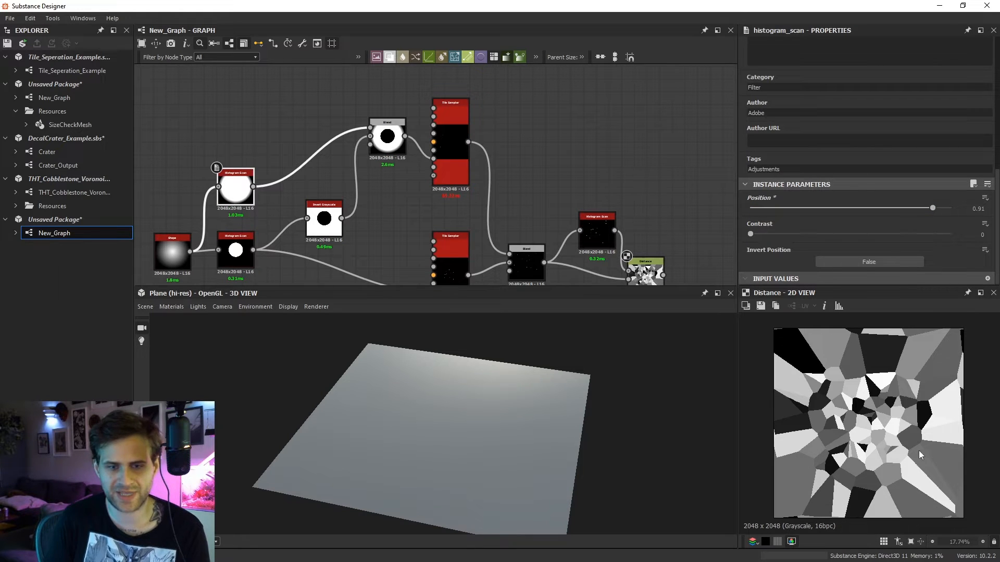
pyautogui.scroll(-1, 903, 452)
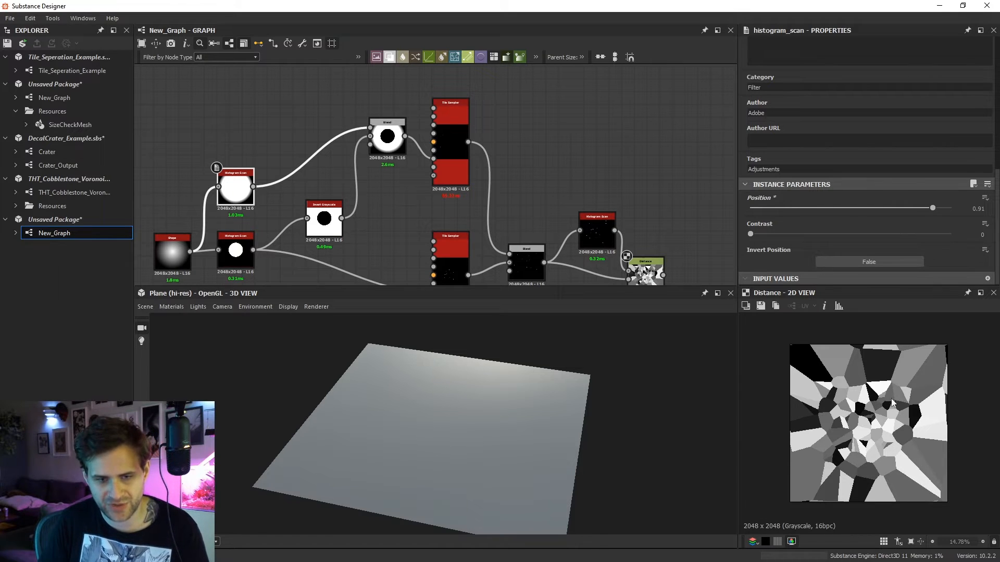
# Set both the X Amount and Y Amount of the lower Tile Sampler to 22.
pyautogui.scroll(2, 845, 441)
pyautogui.moveTo(426, 247); pyautogui.dragTo(423, 102, button='middle')
pyautogui.scroll(2, 423, 101)
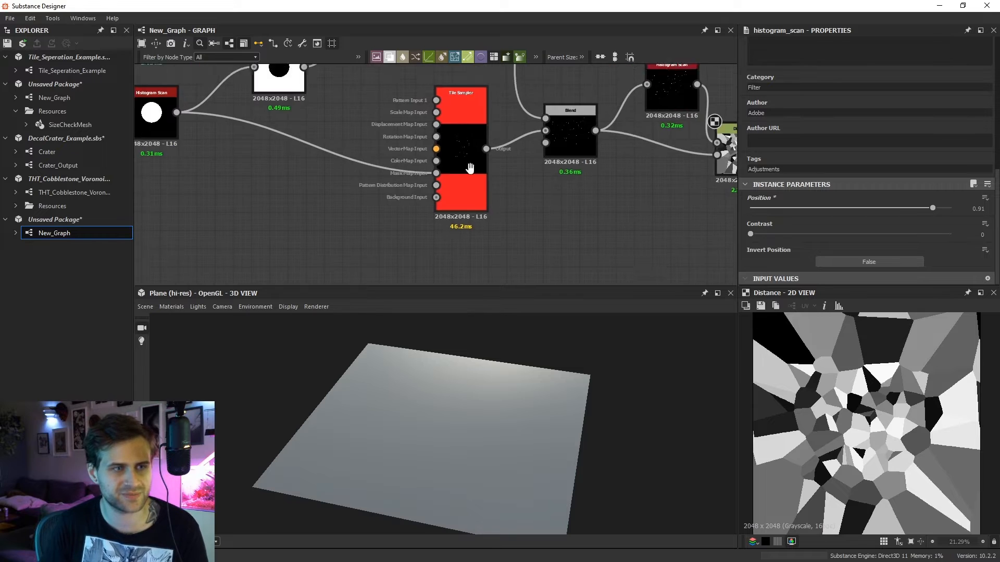
pyautogui.moveTo(469, 167); pyautogui.dragTo(473, 239, button='middle')
pyautogui.scroll(-1, 474, 240)
pyautogui.click(465, 216)
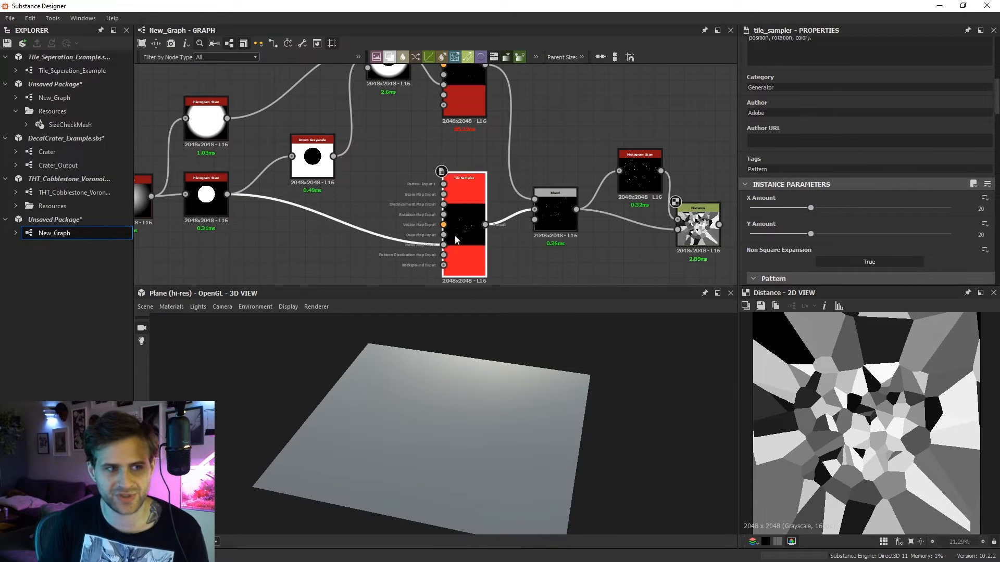
pyautogui.doubleClick(833, 208)
pyautogui.write('22')
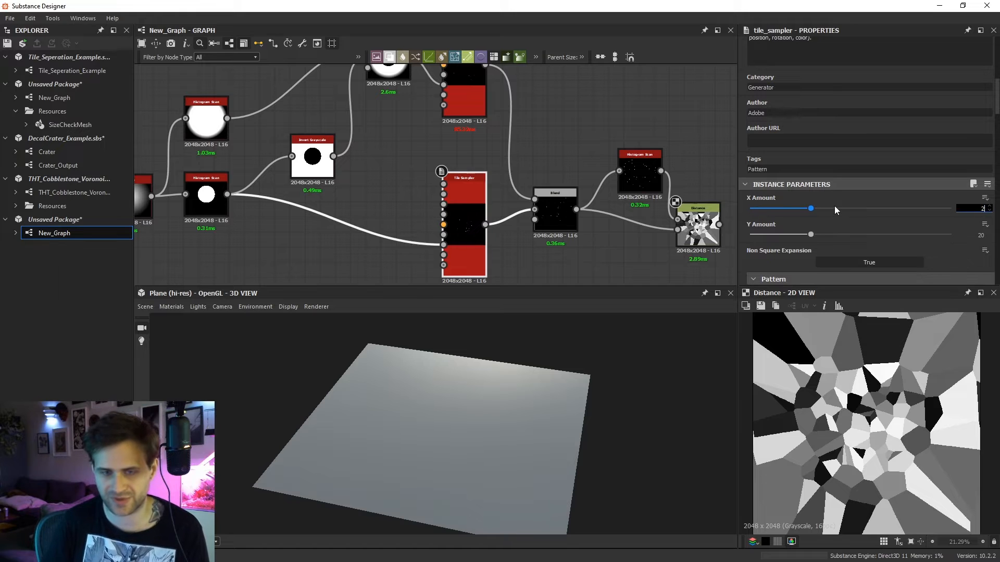
pyautogui.press('Return')
pyautogui.doubleClick(850, 235)
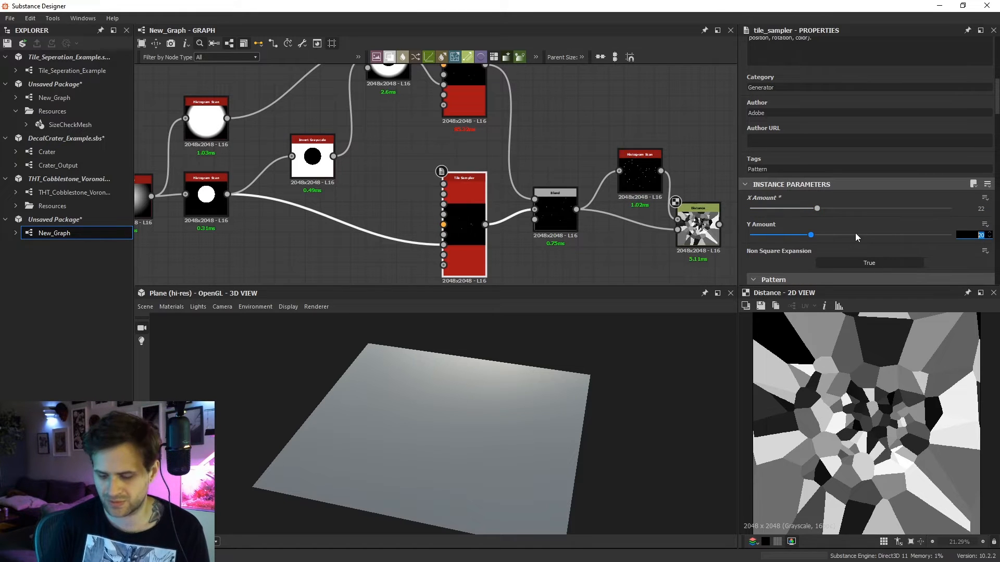
pyautogui.write('22')
pyautogui.press('Return')
pyautogui.scroll(2, 880, 412)
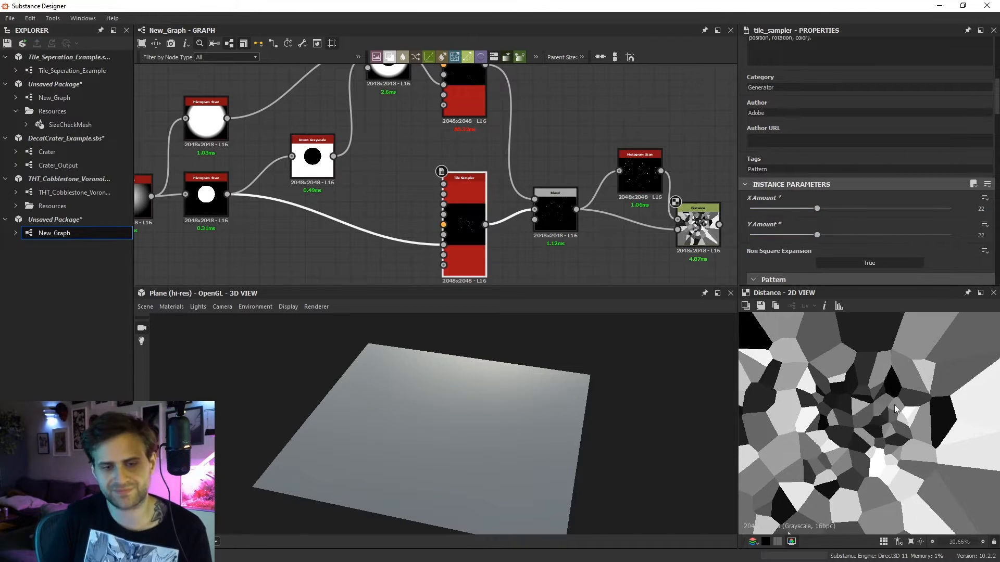
# Add an Edge Detect node and feed it from the Distance node's output.
pyautogui.moveTo(710, 262); pyautogui.dragTo(559, 245, button='middle')
pyautogui.press('space')
pyautogui.write('e')
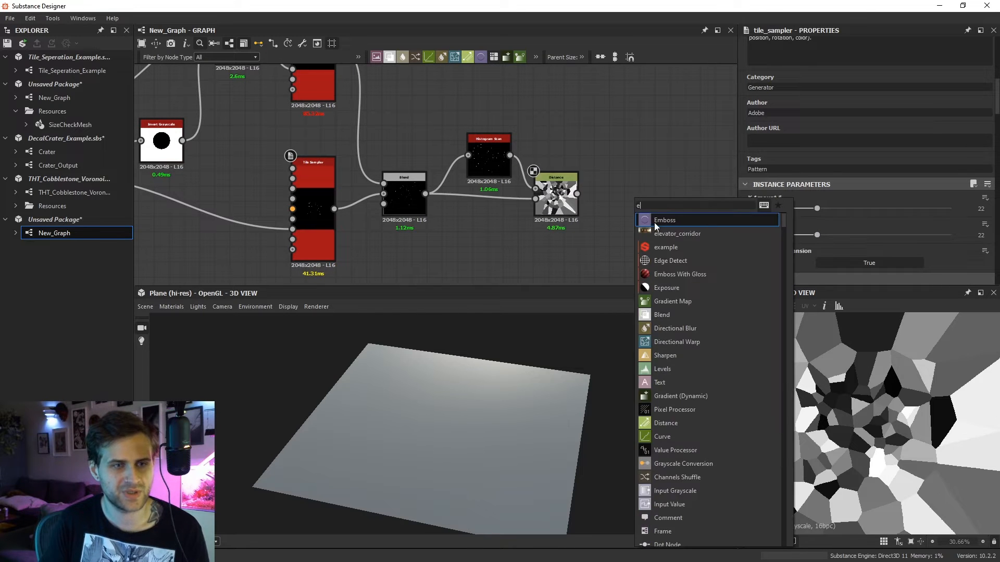
pyautogui.write('dge')
pyautogui.click(655, 222)
pyautogui.moveTo(578, 193); pyautogui.dragTo(620, 193)
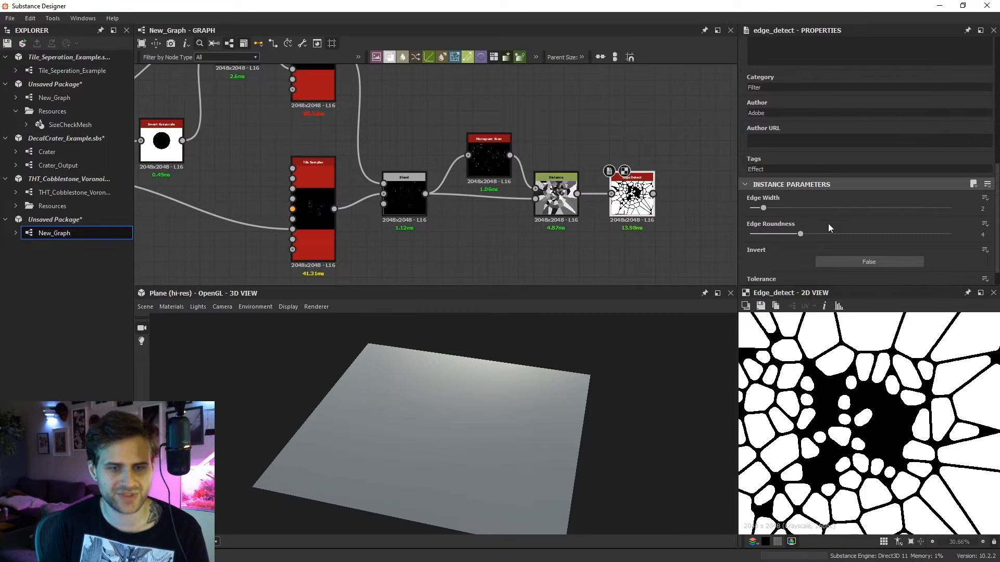
# Set the Edge Detect node's Edge Roundness to 0 and inspect the cell outlines.
pyautogui.moveTo(786, 236); pyautogui.dragTo(713, 236)
pyautogui.scroll(-2, 869, 409)
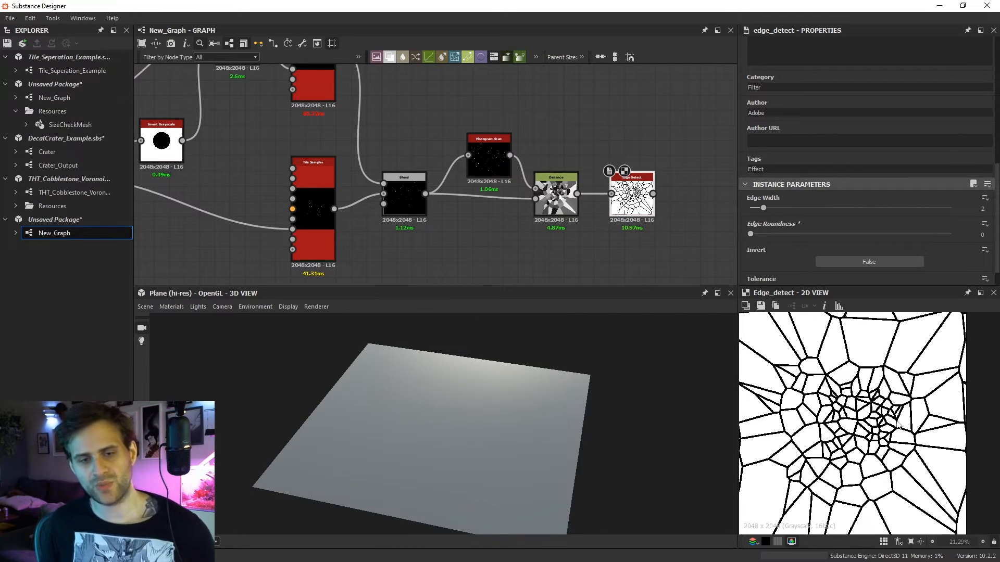
pyautogui.scroll(2, 864, 430)
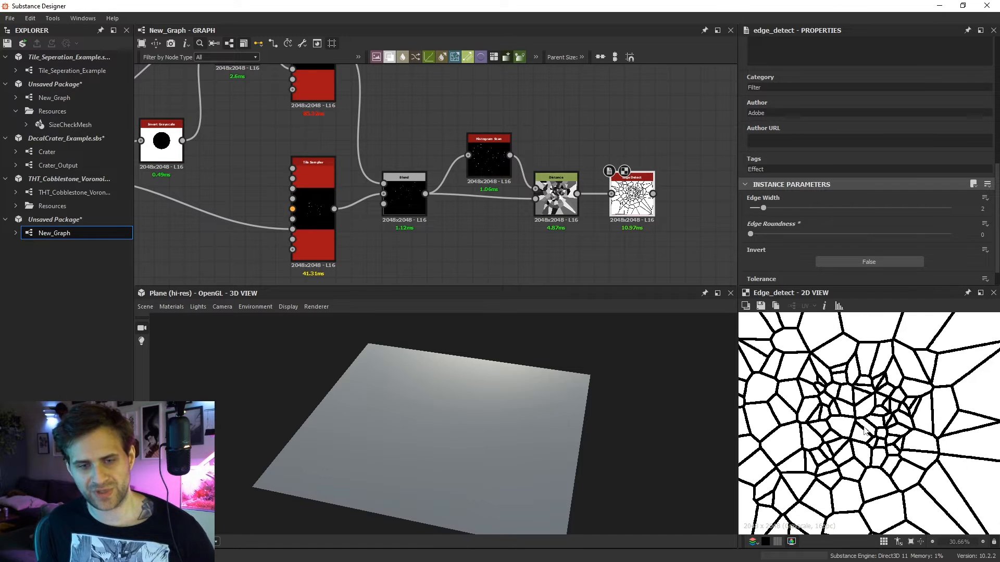
pyautogui.scroll(-2, 861, 417)
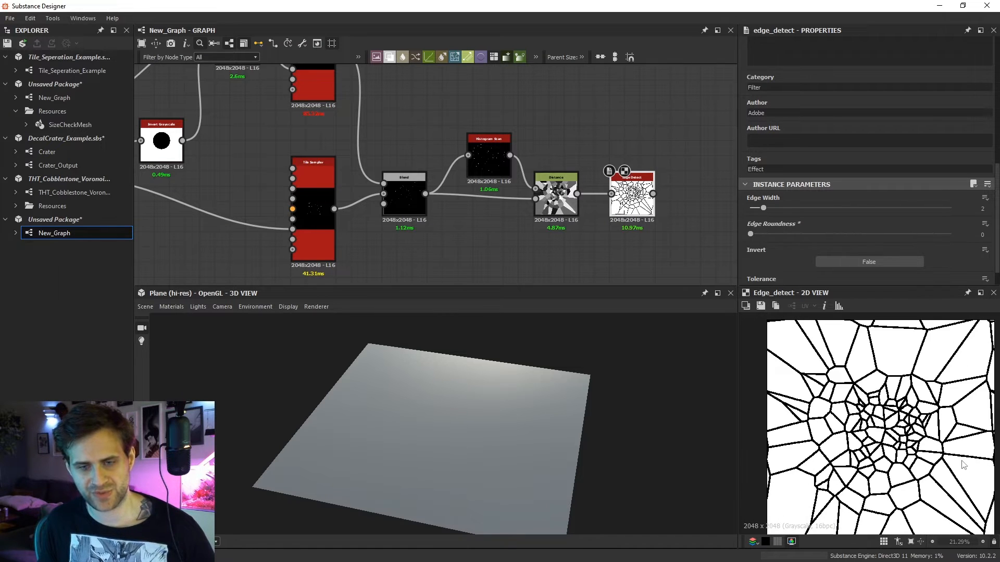
# Try an Edge Width of 3.49 on the Edge Detect node and examine the thickened cell borders.
pyautogui.moveTo(763, 208); pyautogui.dragTo(783, 208)
pyautogui.scroll(1, 922, 364)
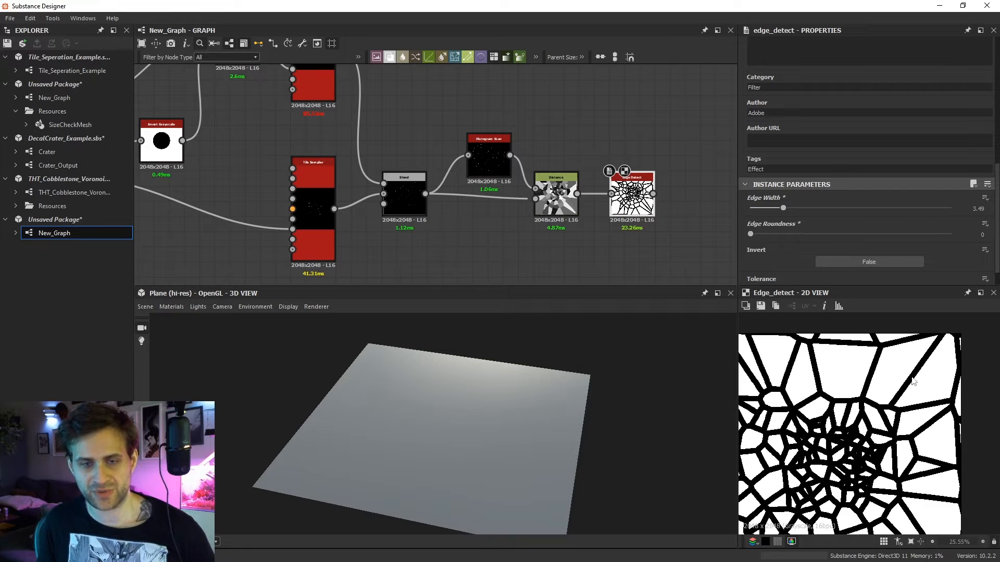
pyautogui.scroll(4, 844, 445)
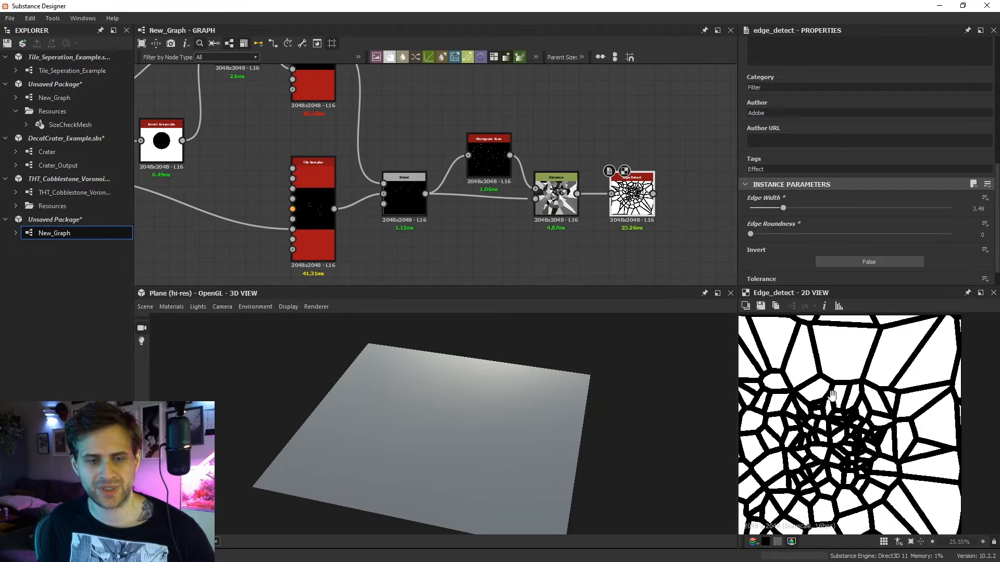
pyautogui.doubleClick(556, 196)
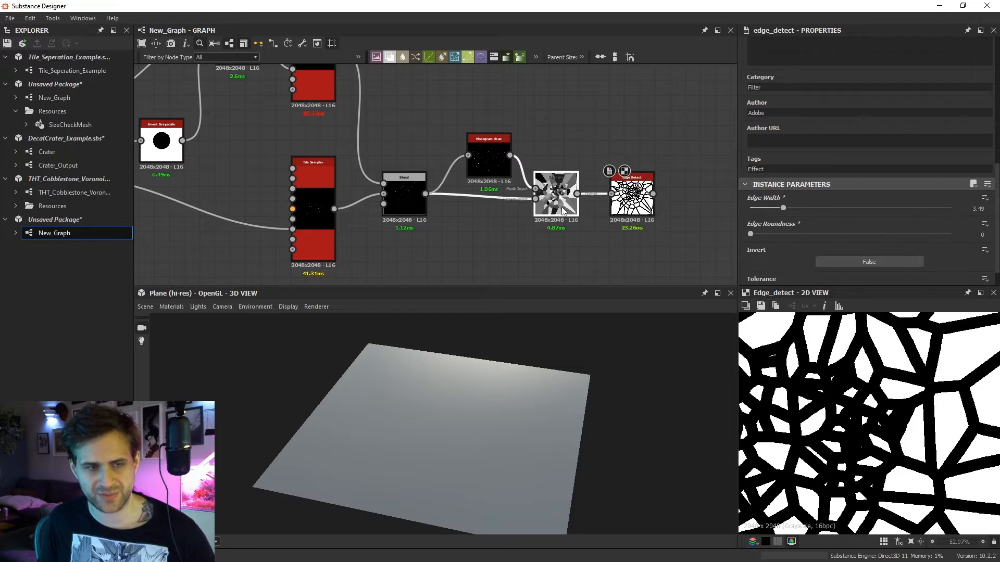
pyautogui.doubleClick(632, 195)
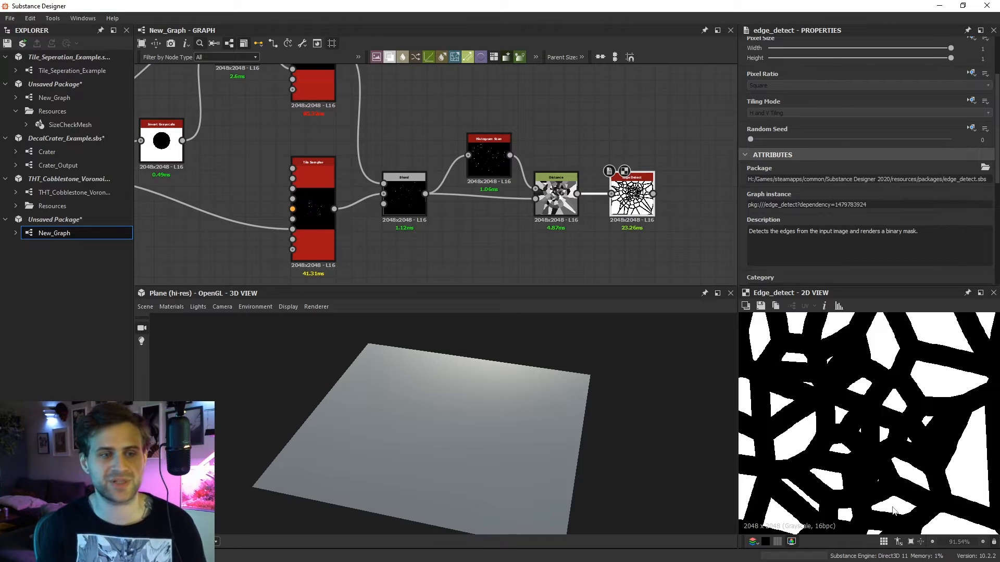
# Move the Edge Detect node below the Distance node and set its Edge Width to 1.
pyautogui.moveTo(611, 261); pyautogui.dragTo(599, 236, button='middle')
pyautogui.moveTo(619, 172); pyautogui.dragTo(514, 257)
pyautogui.scroll(-3, 833, 229)
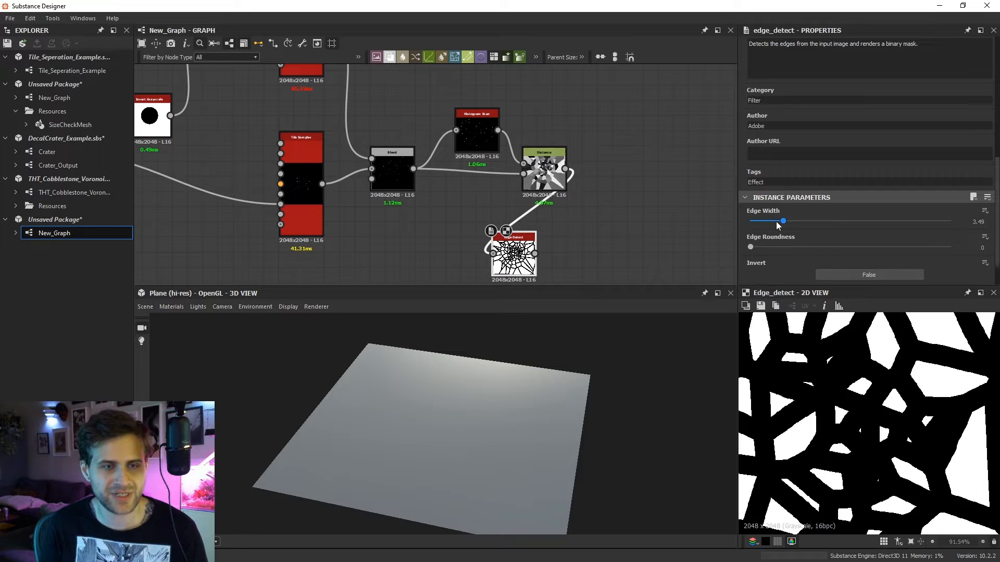
pyautogui.moveTo(776, 221); pyautogui.dragTo(737, 232)
pyautogui.scroll(-3, 860, 398)
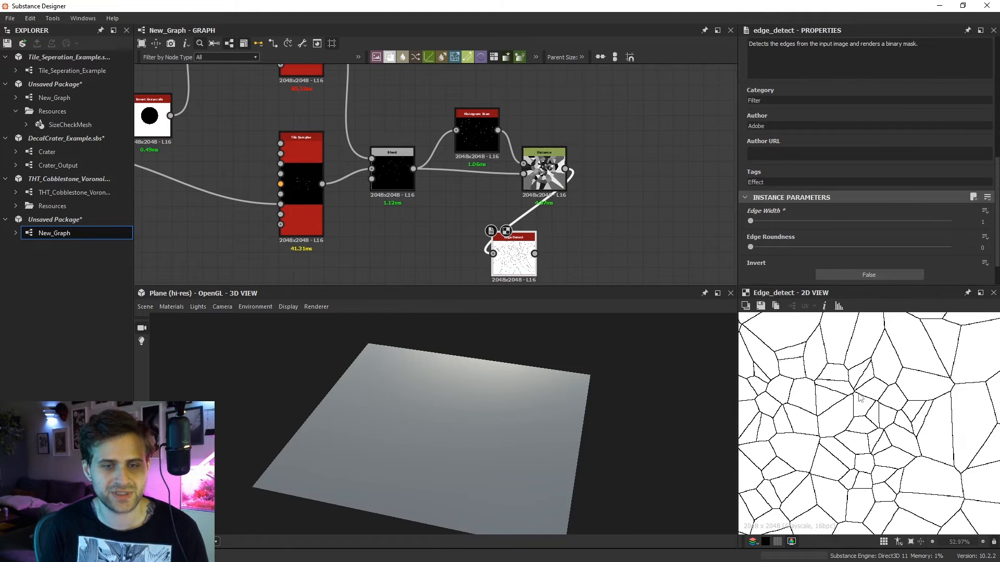
pyautogui.scroll(-3, 860, 399)
pyautogui.scroll(3, 866, 384)
# Add a Flood Fill node after Edge Detect and connect the edge mask to its input.
pyautogui.click(620, 276)
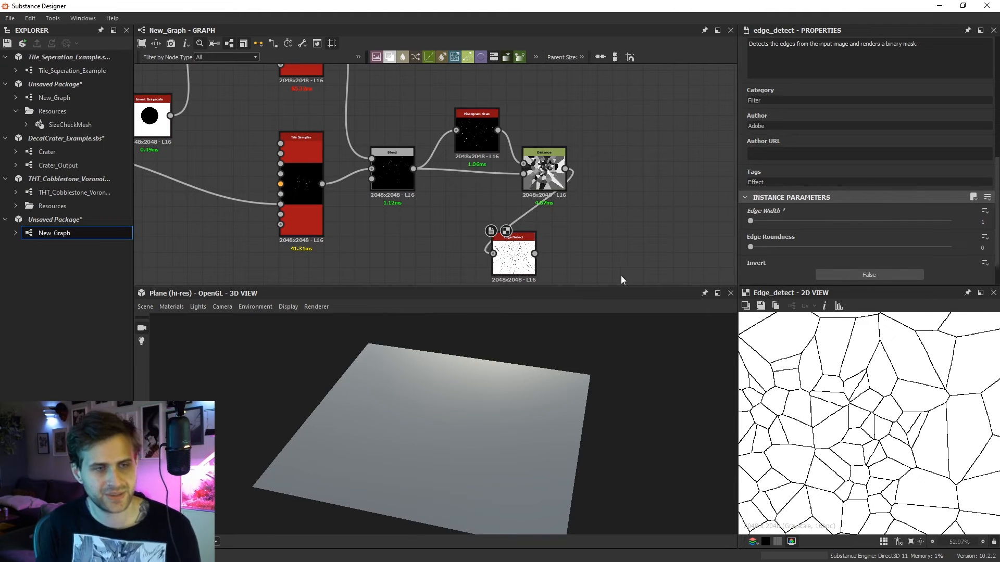
pyautogui.press('space')
pyautogui.write('flood')
pyautogui.press('Return')
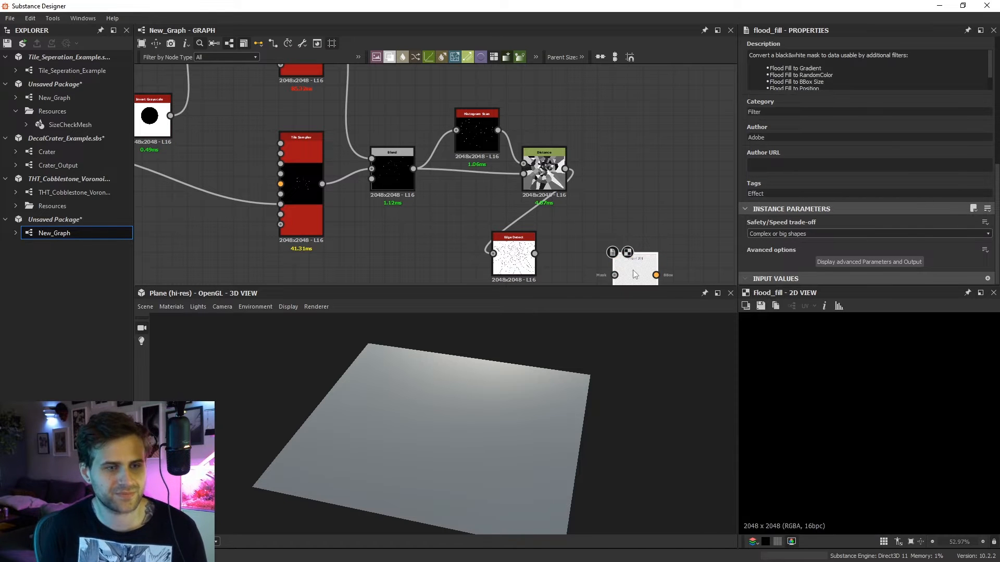
pyautogui.moveTo(635, 275); pyautogui.dragTo(561, 253)
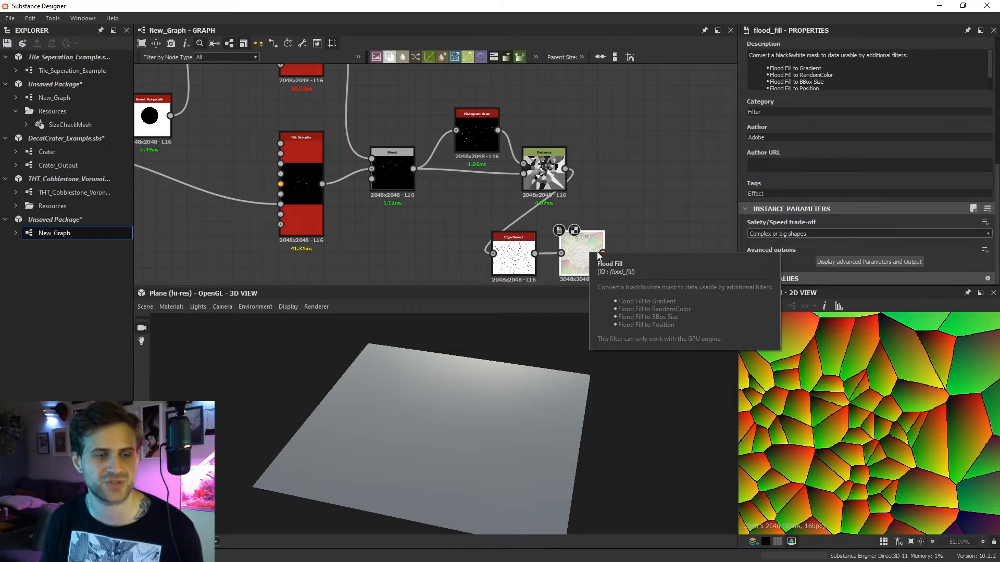
pyautogui.moveTo(619, 241); pyautogui.dragTo(596, 222, button='middle')
pyautogui.scroll(-3, 888, 403)
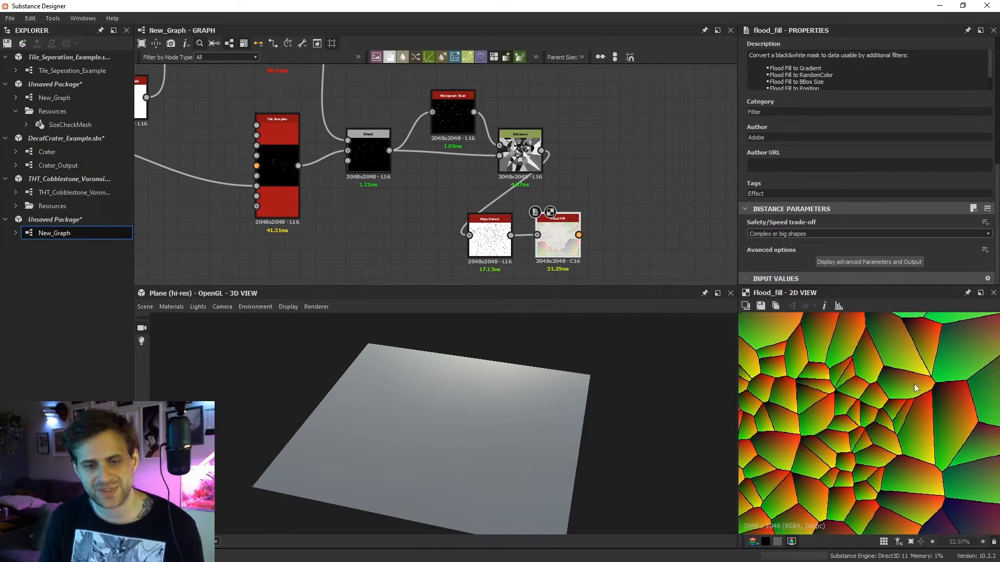
pyautogui.press('space')
pyautogui.write('flood')
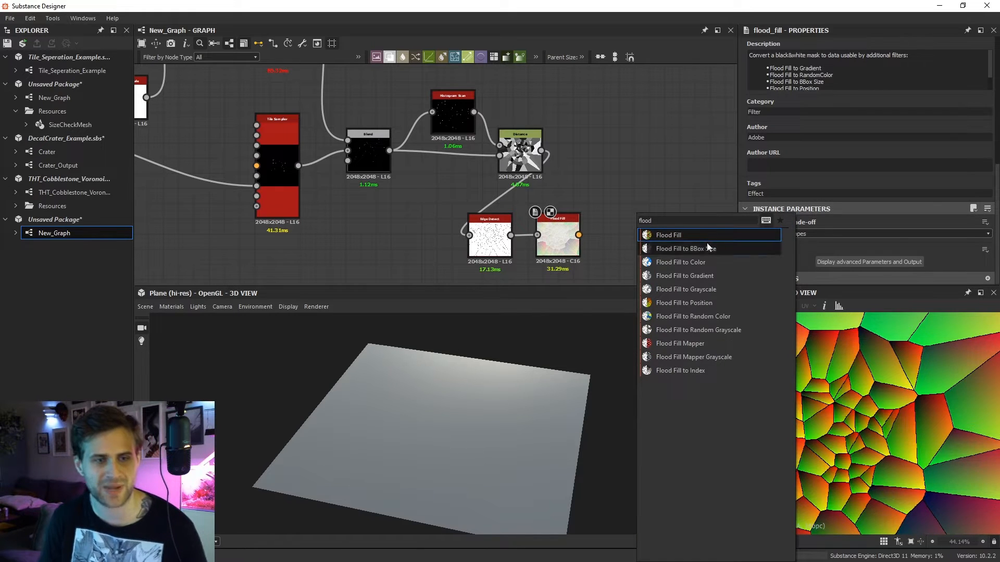
pyautogui.click(712, 258)
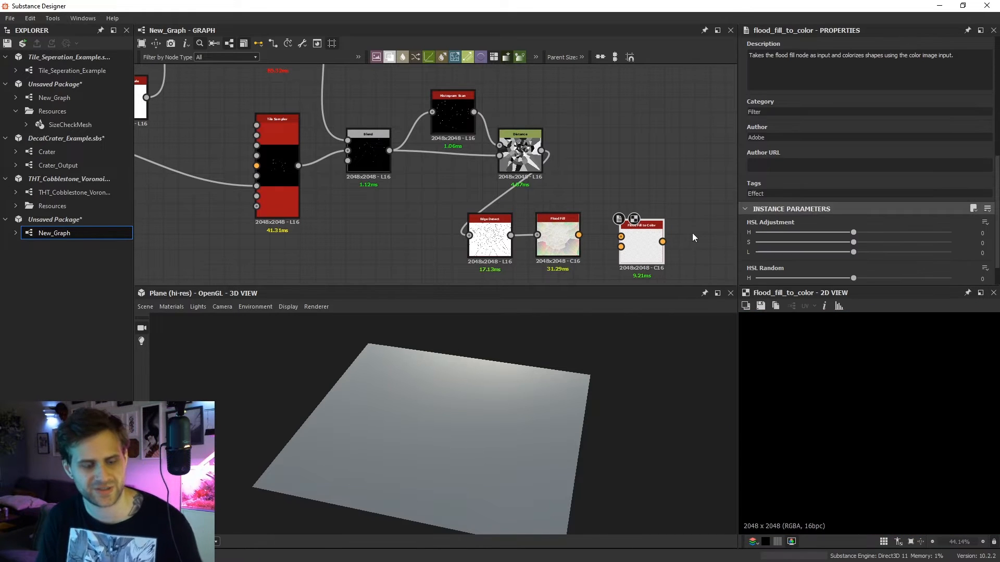
pyautogui.press('Delete')
pyautogui.press('space')
pyautogui.write('flood')
pyautogui.press('Escape')
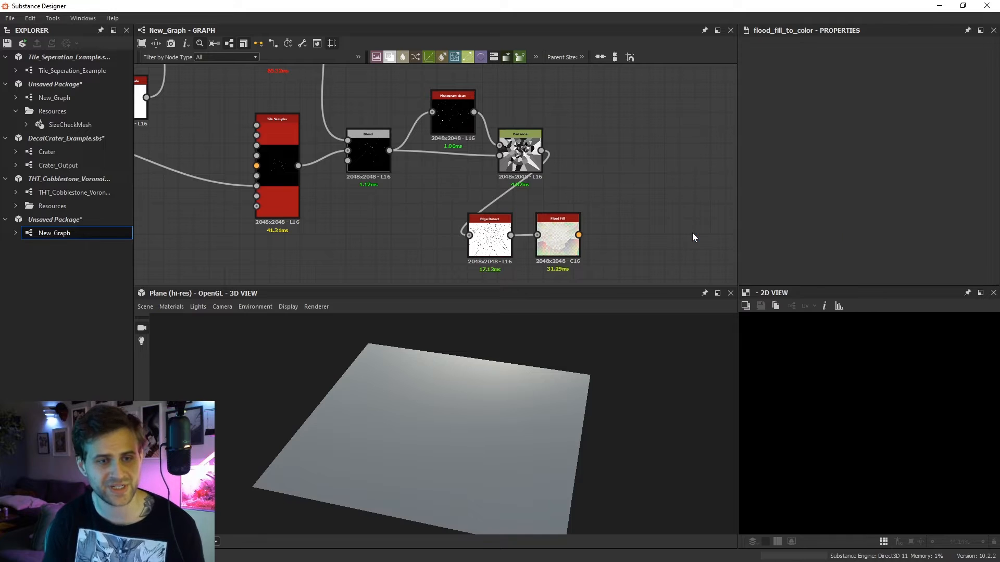
# Add a Flood Fill to BBox Size node and connect the Flood Fill output to it.
pyautogui.press('space')
pyautogui.write('flood')
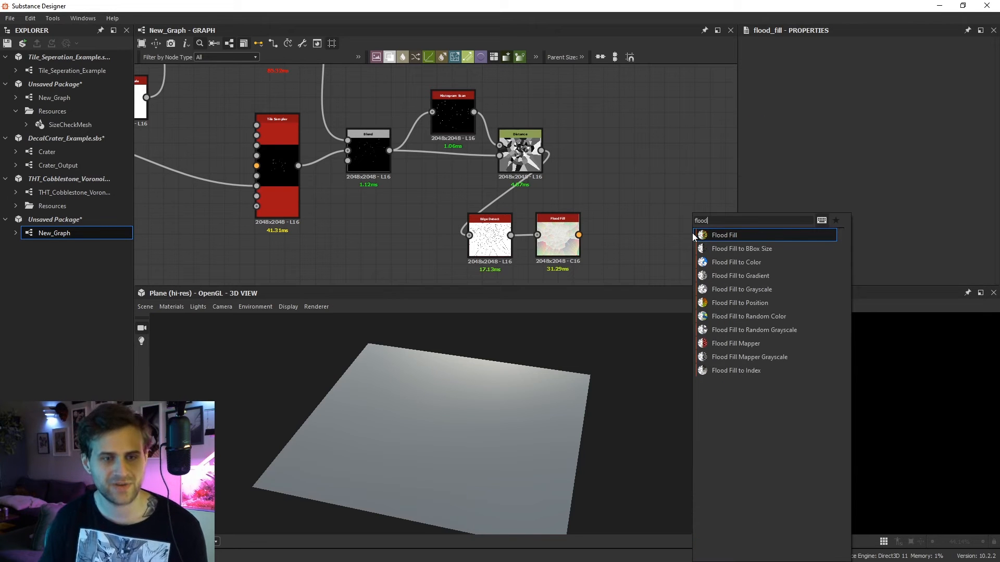
pyautogui.click(738, 248)
pyautogui.moveTo(579, 235); pyautogui.dragTo(654, 243)
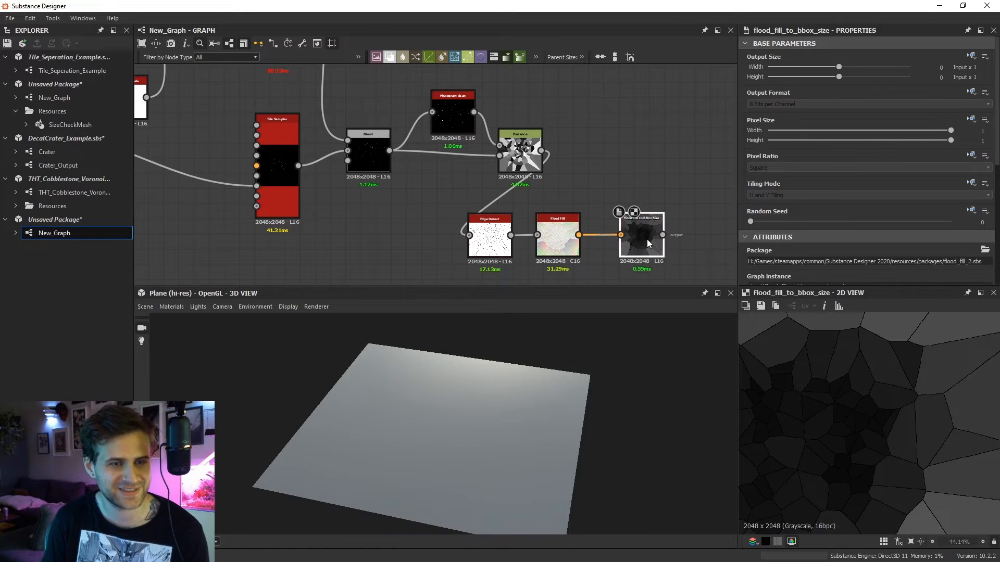
pyautogui.scroll(-3, 877, 406)
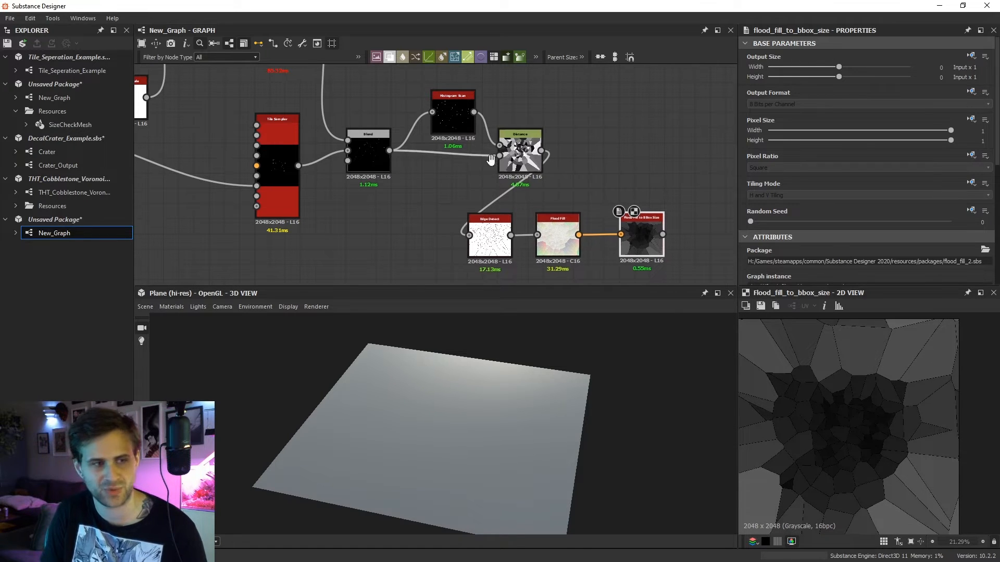
# Change the lower Tile Sampler's Random Seed and set the upper Tile Sampler's Random Seed to 2.
pyautogui.moveTo(491, 159); pyautogui.dragTo(513, 177, button='middle')
pyautogui.click(310, 190)
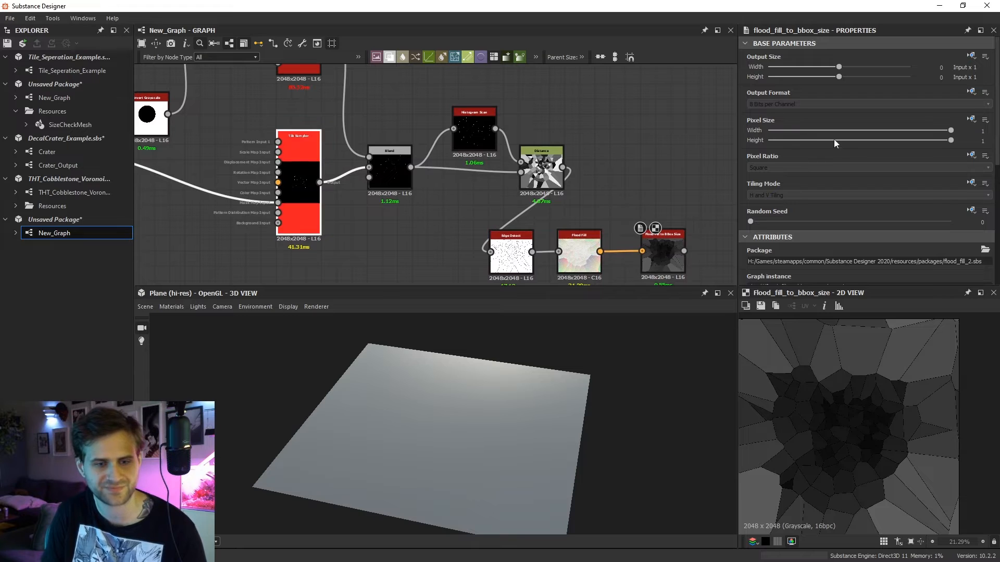
pyautogui.click(769, 222)
pyautogui.moveTo(305, 63); pyautogui.dragTo(307, 77, button='middle')
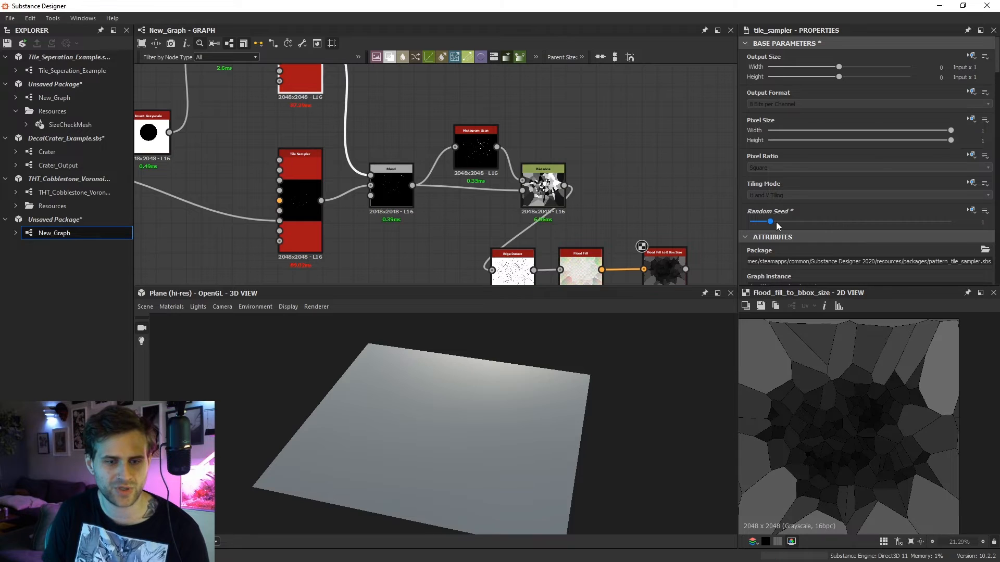
pyautogui.click(782, 220)
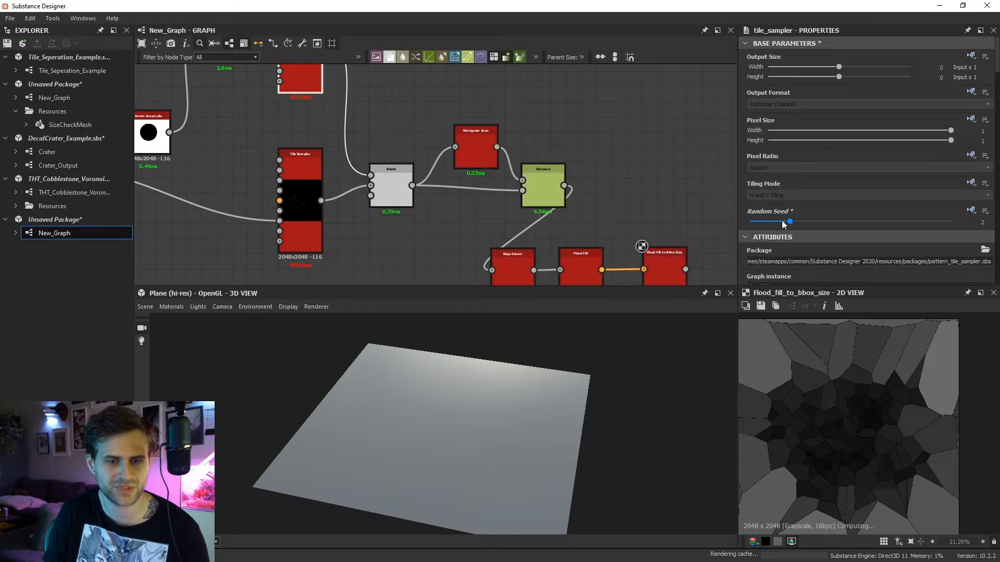
pyautogui.scroll(-1, 911, 414)
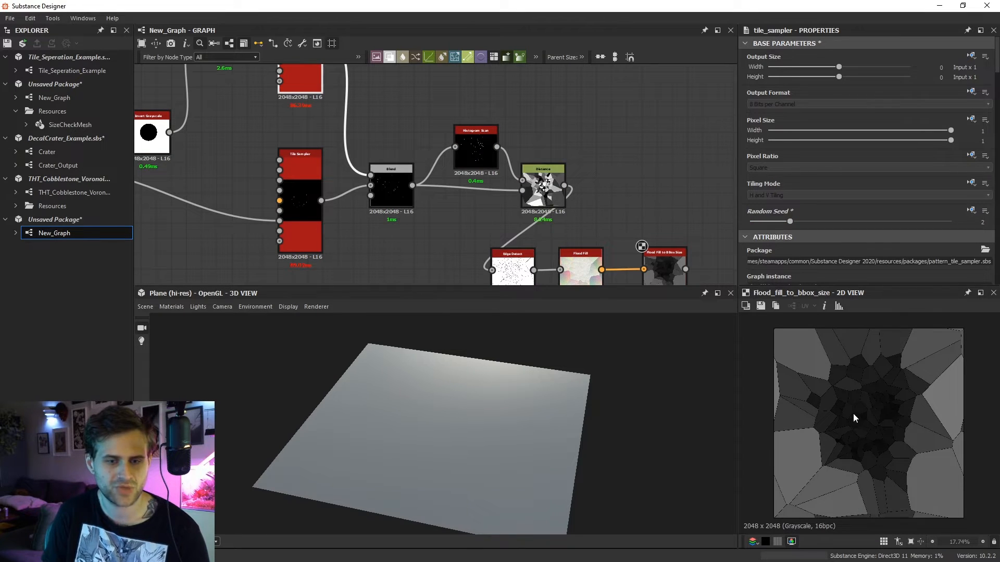
# Add a Distance node after Flood Fill to BBox Size and connect the box-size output to its source input.
pyautogui.moveTo(546, 220); pyautogui.dragTo(527, 207, button='middle')
pyautogui.click(656, 270)
pyautogui.scroll(1, 891, 430)
pyautogui.moveTo(880, 425); pyautogui.dragTo(799, 417, button='middle')
pyautogui.moveTo(685, 233); pyautogui.dragTo(609, 230, button='middle')
pyautogui.press('space')
pyautogui.write('dis')
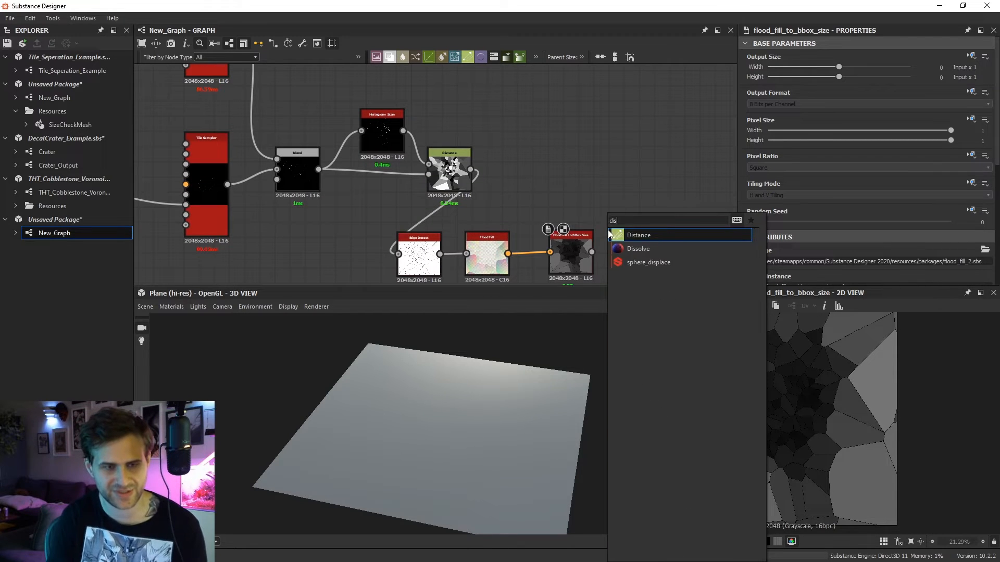
pyautogui.write('+')
pyautogui.press('BackSpace')
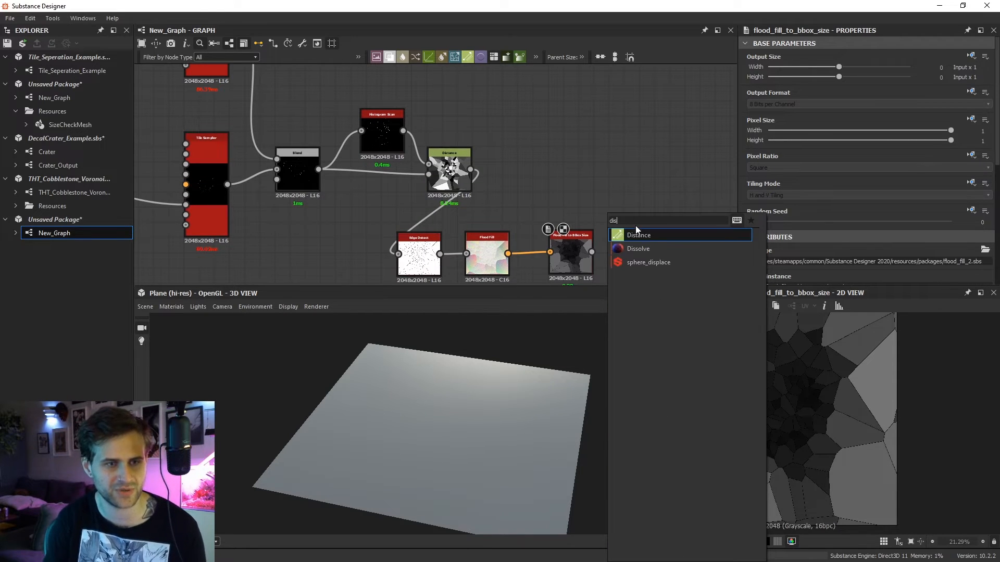
pyautogui.click(718, 230)
pyautogui.moveTo(586, 220); pyautogui.dragTo(639, 249)
pyautogui.moveTo(415, 251); pyautogui.dragTo(400, 213, button='middle')
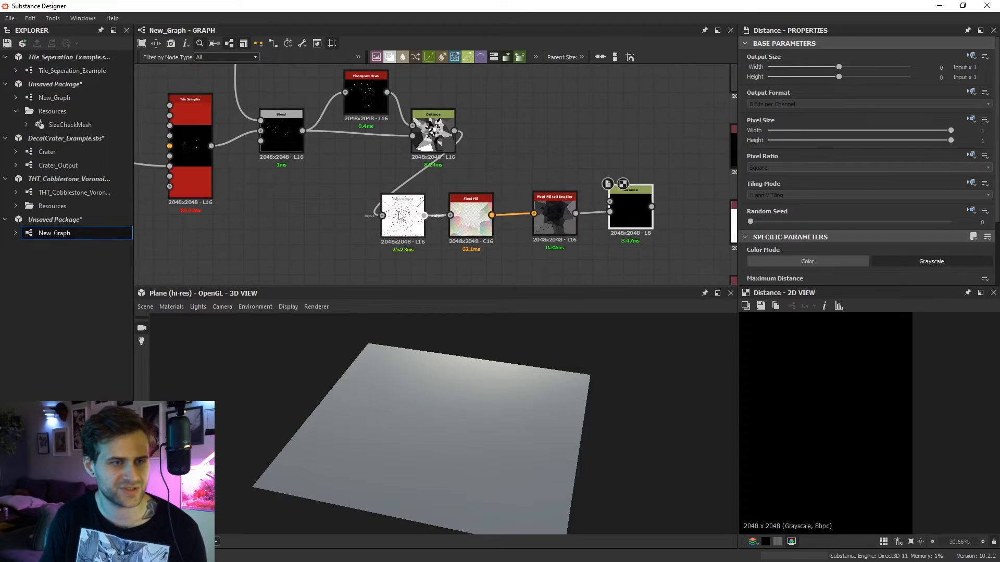
# Connect the lower Edge Detect output to the new Distance node's mask input and shift the two Flood Fill nodes slightly down.
pyautogui.moveTo(425, 215); pyautogui.dragTo(610, 202)
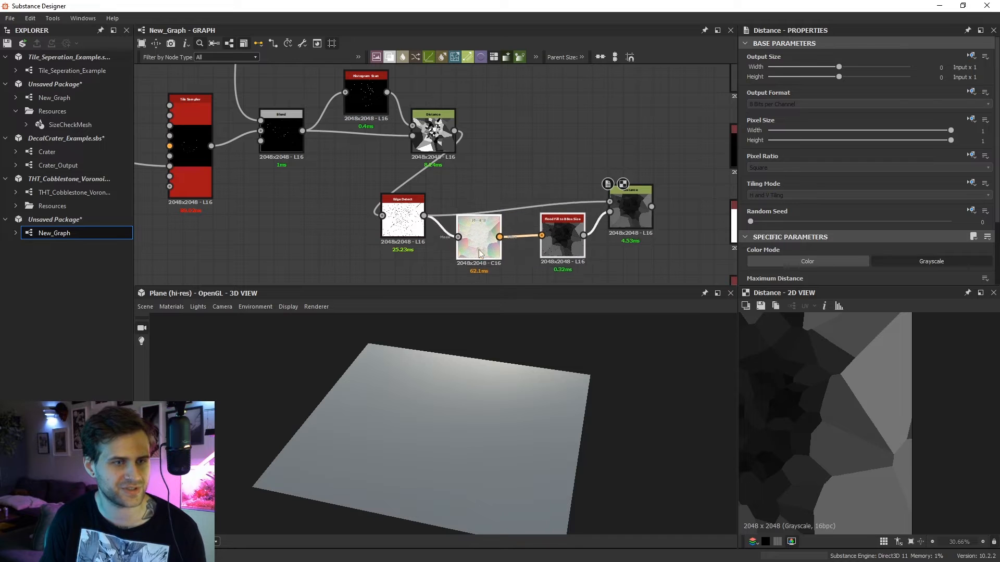
pyautogui.scroll(-3, 467, 188)
pyautogui.moveTo(468, 188); pyautogui.dragTo(505, 193, button='middle')
pyautogui.scroll(-1, 260, 107)
pyautogui.moveTo(263, 105); pyautogui.dragTo(360, 163, button='middle')
pyautogui.moveTo(230, 107); pyautogui.dragTo(649, 278)
pyautogui.moveTo(650, 266); pyautogui.dragTo(564, 217, button='middle')
pyautogui.scroll(2, 557, 216)
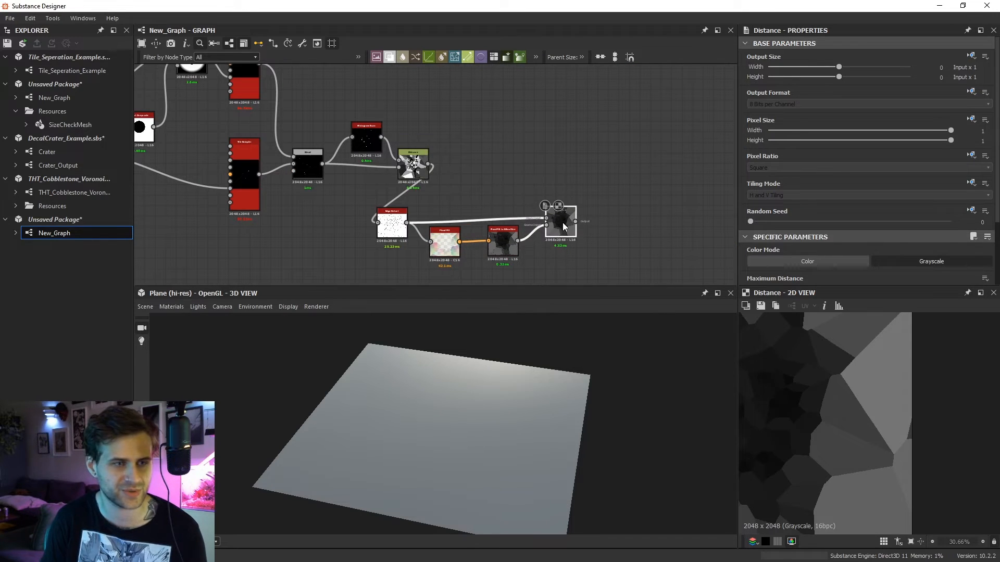
# Add an Auto Levels node after the new Distance node.
pyautogui.press('space')
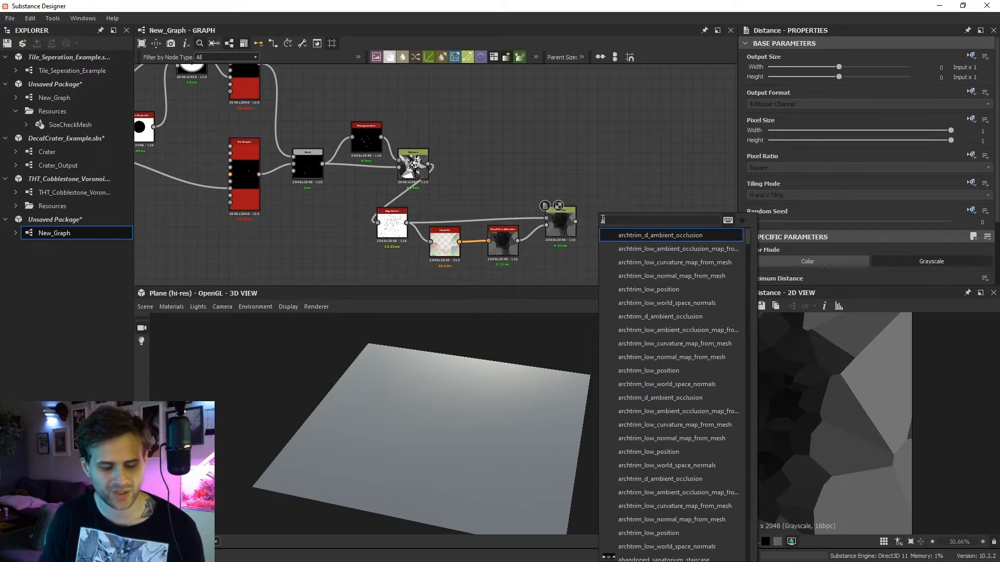
pyautogui.write('auto levels')
pyautogui.press('Return')
pyautogui.moveTo(594, 223); pyautogui.dragTo(594, 223)
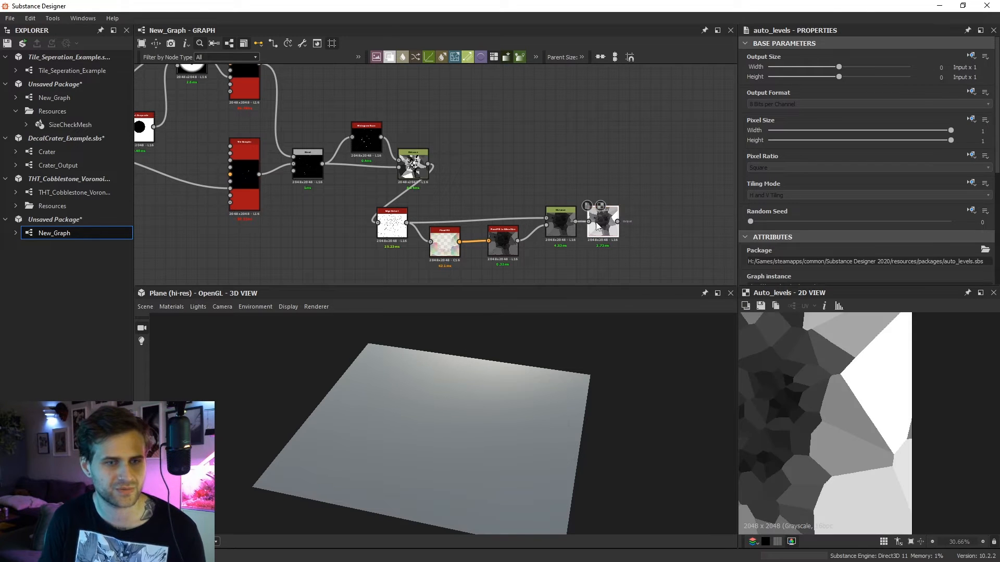
pyautogui.press('f')
pyautogui.scroll(2, 866, 429)
pyautogui.moveTo(865, 433); pyautogui.dragTo(846, 464, button='middle')
pyautogui.moveTo(524, 222); pyautogui.dragTo(557, 212, button='middle')
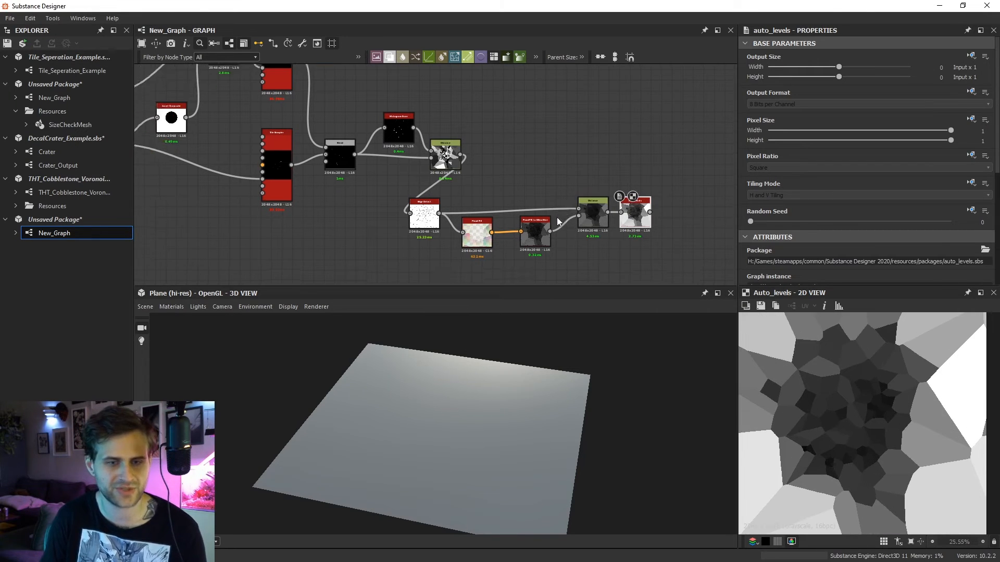
# Add a Histogram Scan node connected to Auto Levels and place it beside that node in the lower row.
pyautogui.scroll(-1, 557, 213)
pyautogui.moveTo(421, 192); pyautogui.dragTo(501, 244)
pyautogui.press('space')
pyautogui.write('his')
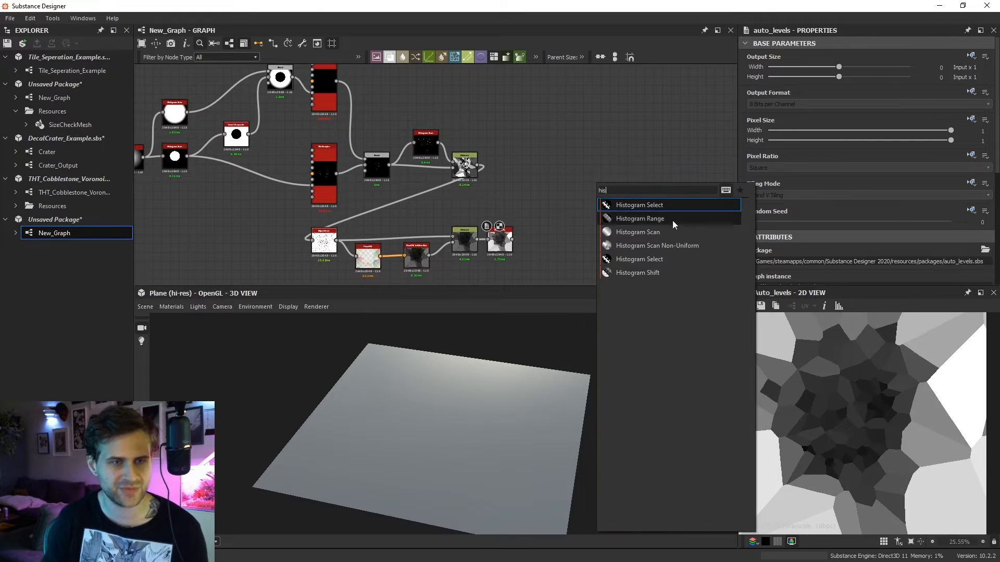
pyautogui.click(651, 232)
pyautogui.scroll(1, 511, 236)
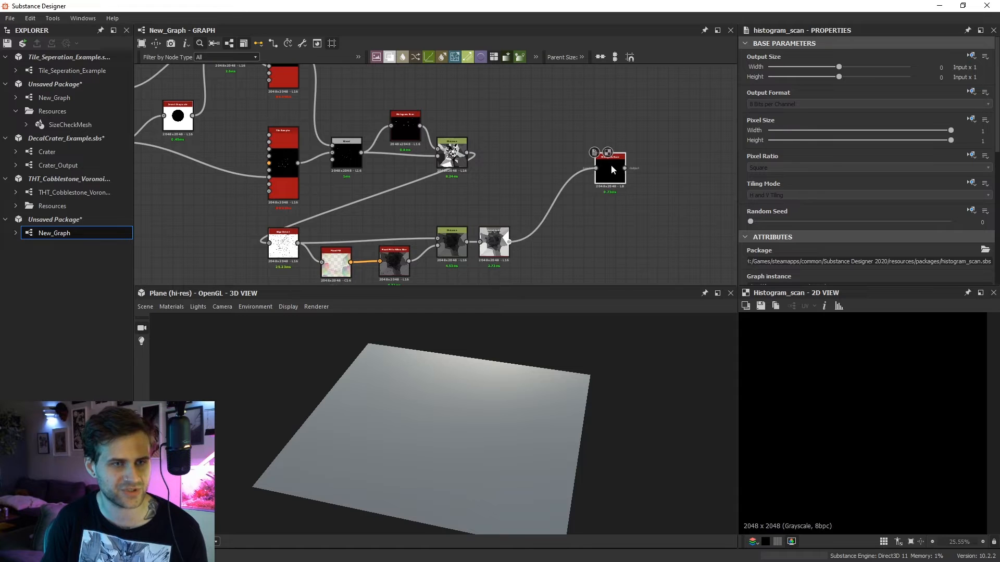
pyautogui.moveTo(611, 165); pyautogui.dragTo(529, 236)
# Set the new Histogram Scan's Contrast to 1 and its Position to 0.82 to isolate the smallest cells.
pyautogui.scroll(-3, 855, 232)
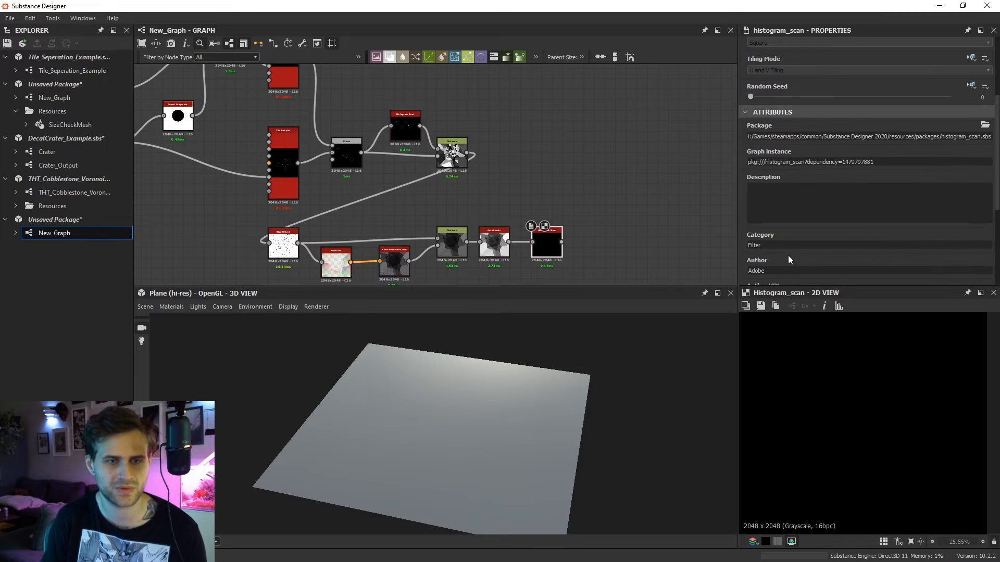
pyautogui.scroll(-3, 788, 258)
pyautogui.moveTo(772, 273); pyautogui.dragTo(875, 276)
pyautogui.scroll(-2, 929, 263)
pyautogui.moveTo(939, 238); pyautogui.dragTo(953, 236)
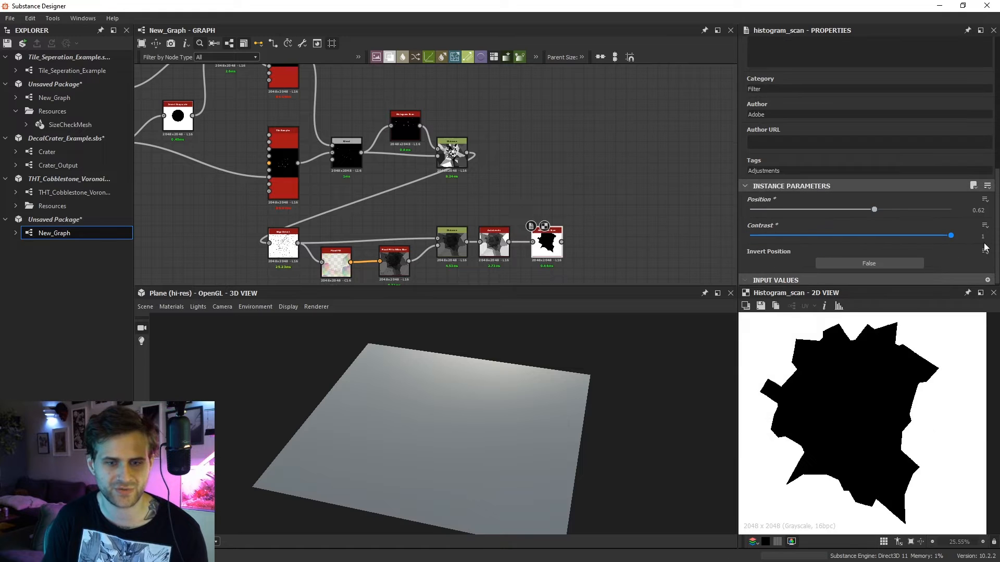
pyautogui.moveTo(877, 205); pyautogui.dragTo(914, 209)
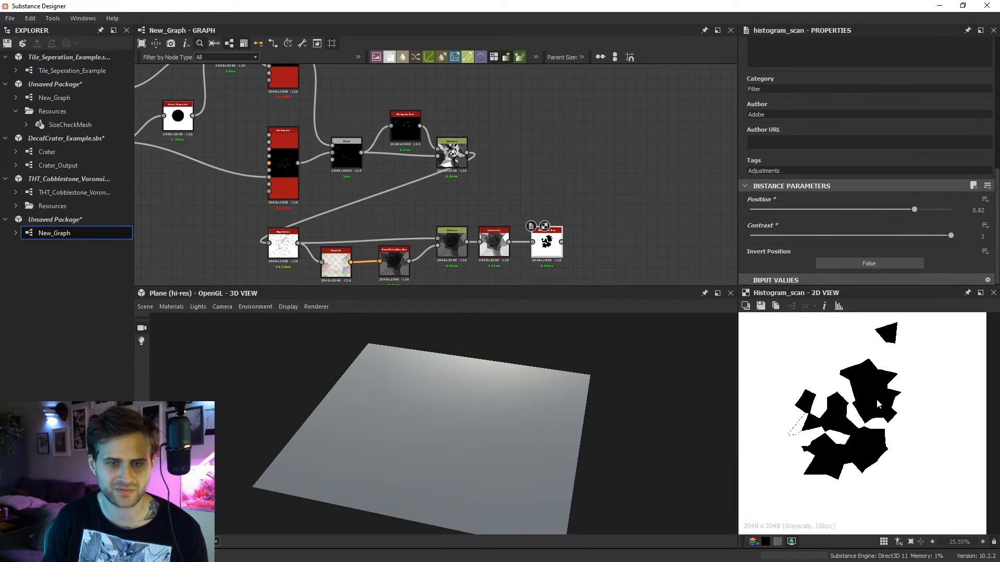
pyautogui.scroll(-2, 862, 405)
pyautogui.scroll(3, 828, 436)
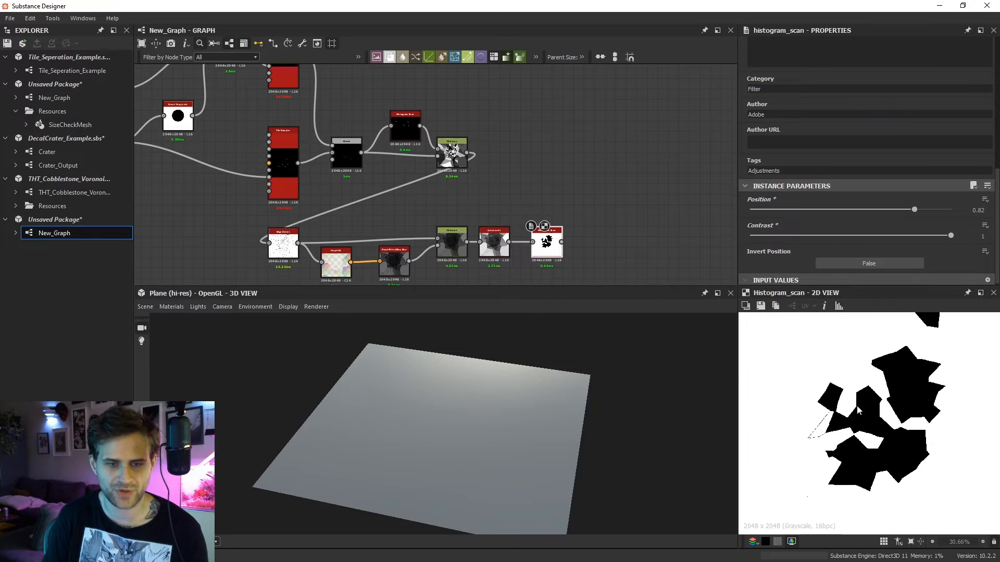
pyautogui.moveTo(914, 210); pyautogui.dragTo(913, 209)
pyautogui.moveTo(556, 197); pyautogui.dragTo(555, 204, button='middle')
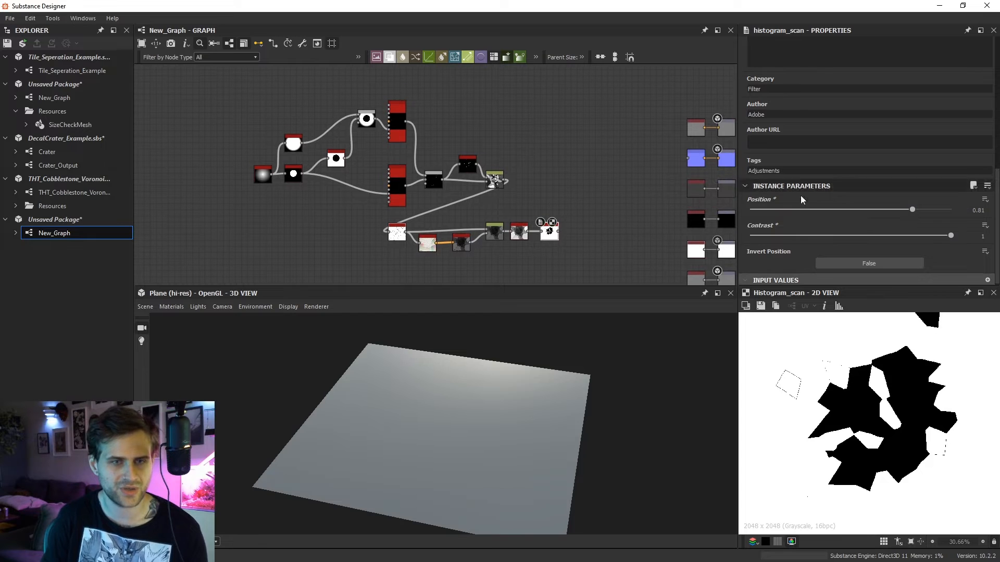
pyautogui.moveTo(913, 210); pyautogui.dragTo(914, 212)
# Set the lower Distance node to Only Source with Maximum Distance 256 and preview the Histogram Scan output.
pyautogui.scroll(8, 546, 219)
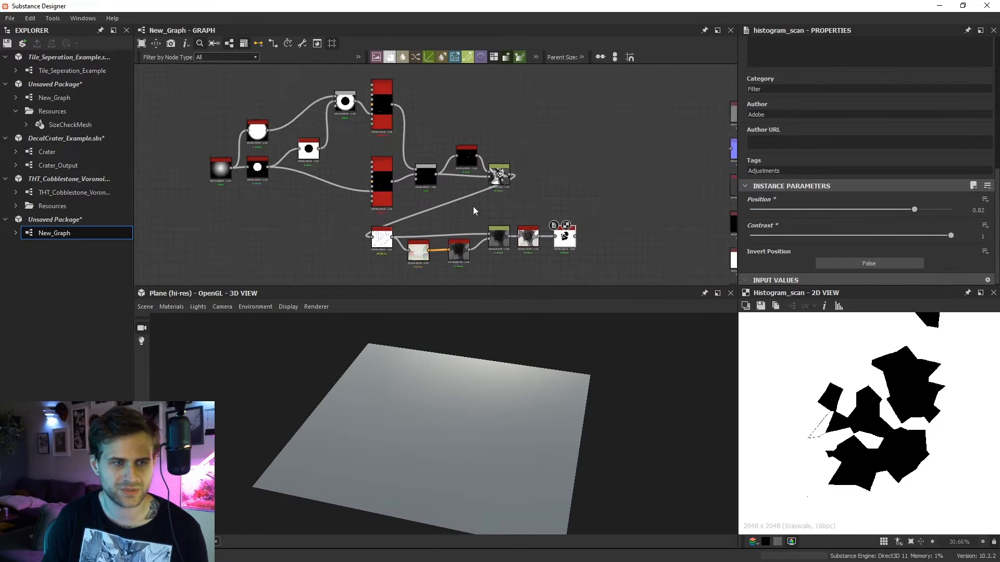
pyautogui.doubleClick(447, 264)
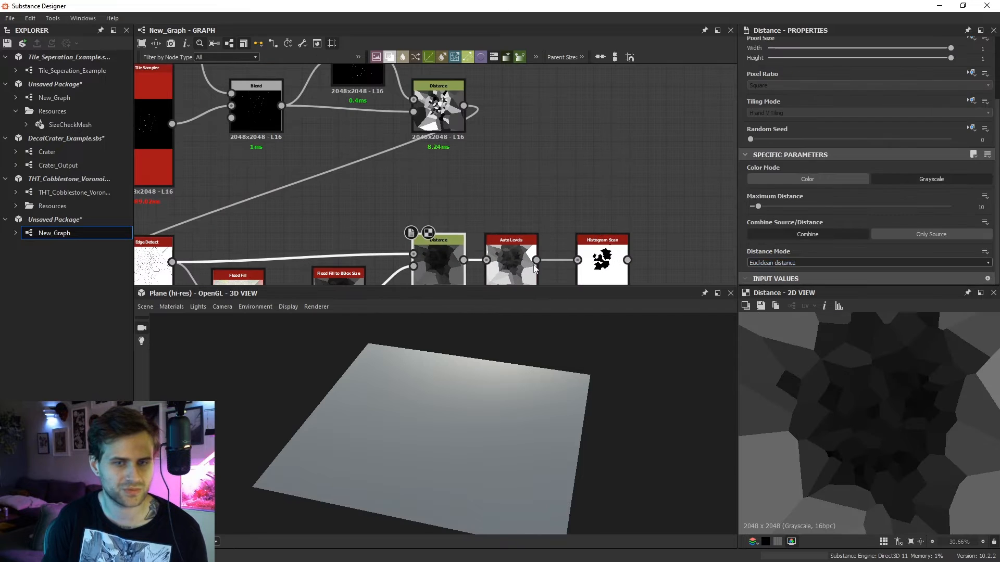
pyautogui.click(899, 236)
pyautogui.moveTo(914, 207); pyautogui.dragTo(954, 207)
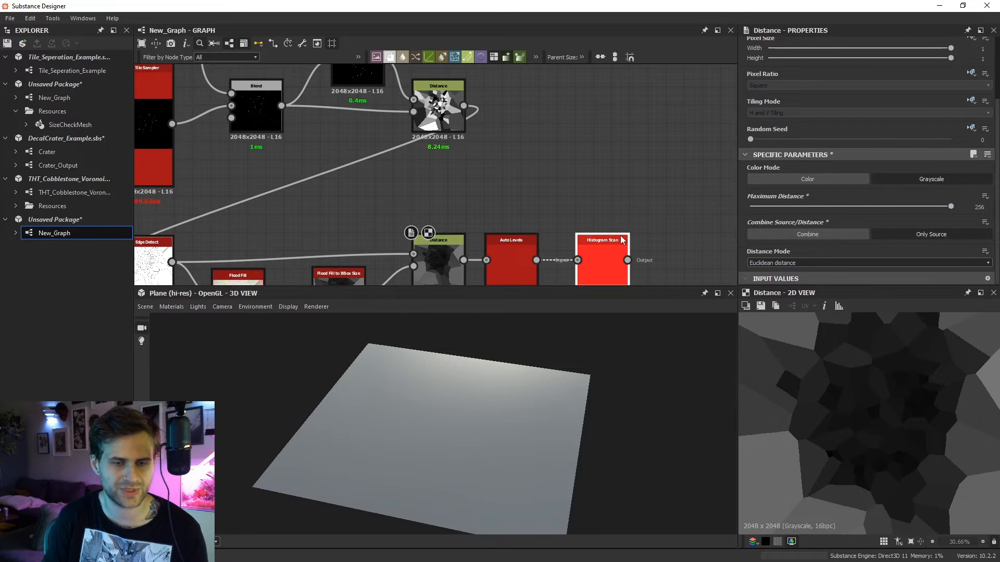
pyautogui.doubleClick(603, 260)
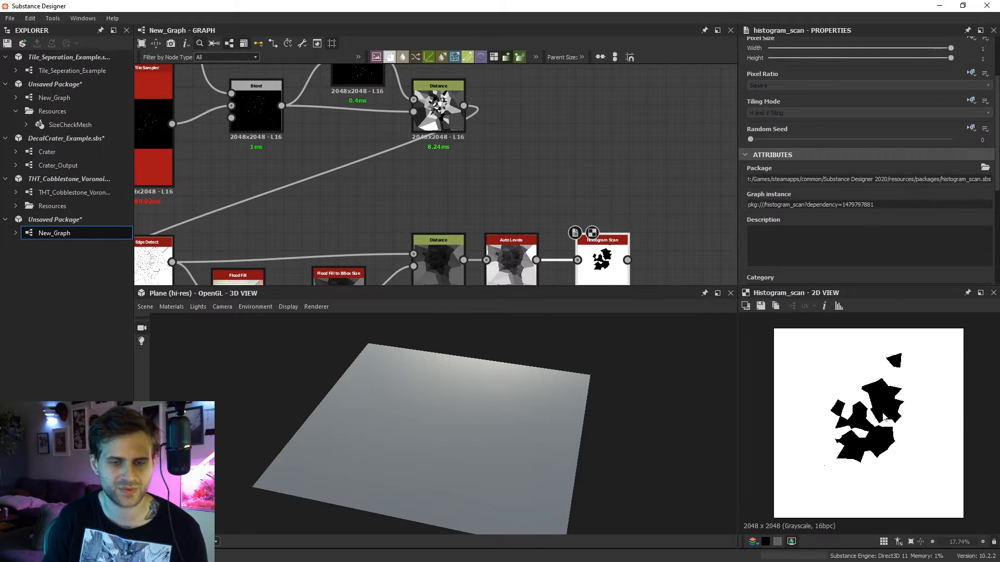
# Add another Edge Detect node connected to the upper Distance node's output.
pyautogui.scroll(-3, 631, 212)
pyautogui.press('space')
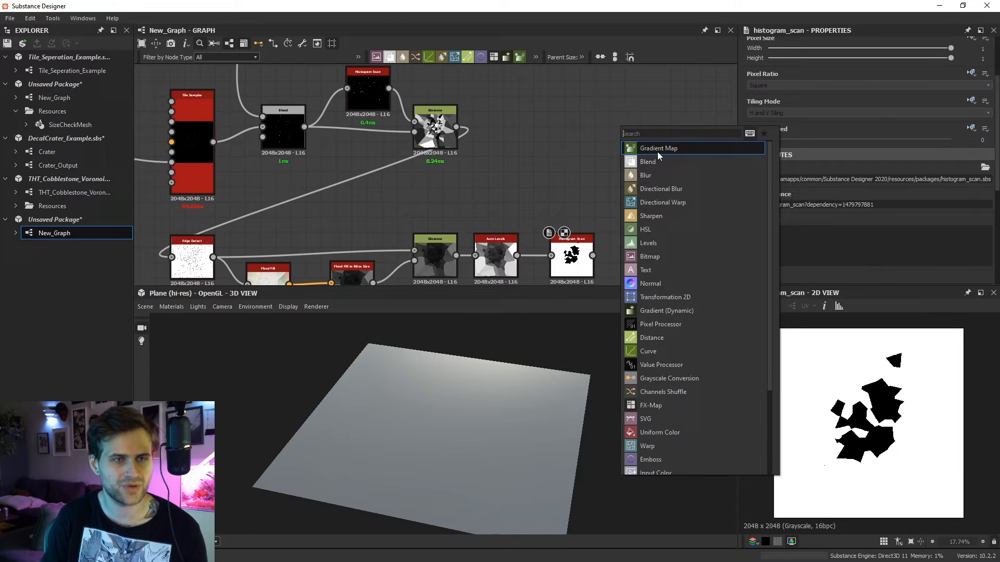
pyautogui.click(558, 158)
pyautogui.scroll(-1, 502, 146)
pyautogui.press('space')
pyautogui.write('ed')
pyautogui.click(491, 134)
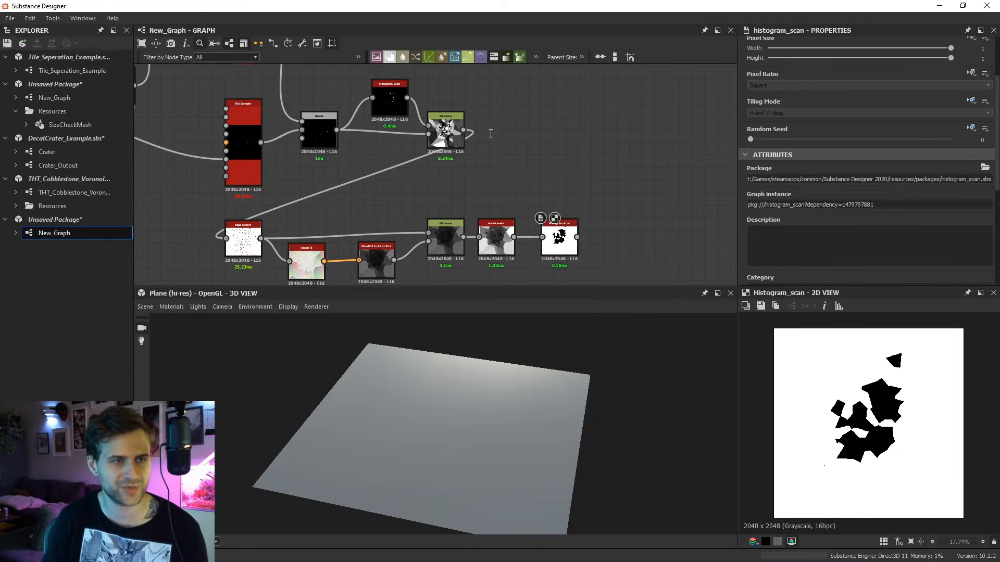
pyautogui.scroll(1, 491, 134)
pyautogui.moveTo(458, 129); pyautogui.dragTo(552, 154)
# Set the new Edge Detect's Edge Roundness to 3.81 and its Edge Width to 2.28.
pyautogui.scroll(-3, 875, 242)
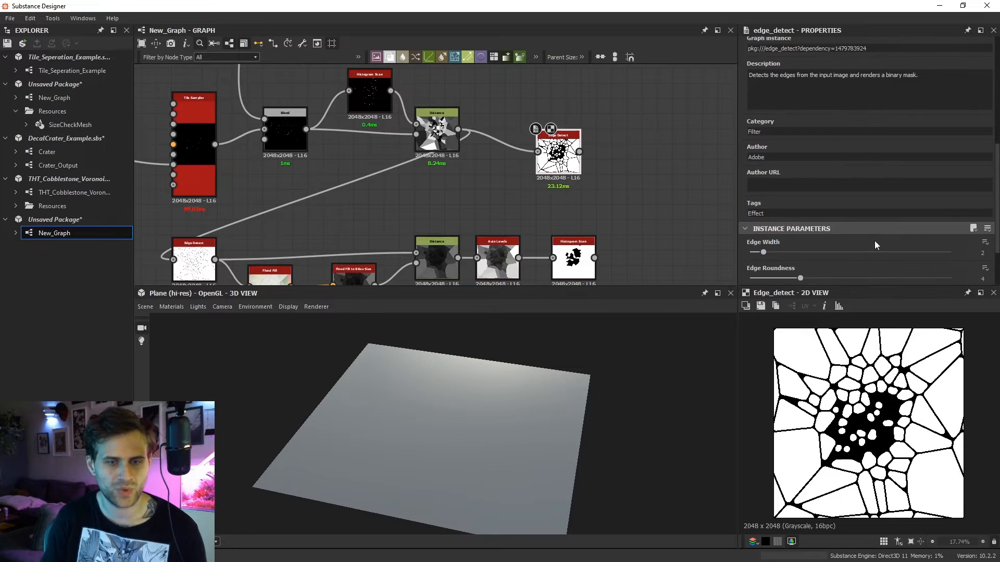
pyautogui.scroll(4, 868, 428)
pyautogui.scroll(2, 869, 429)
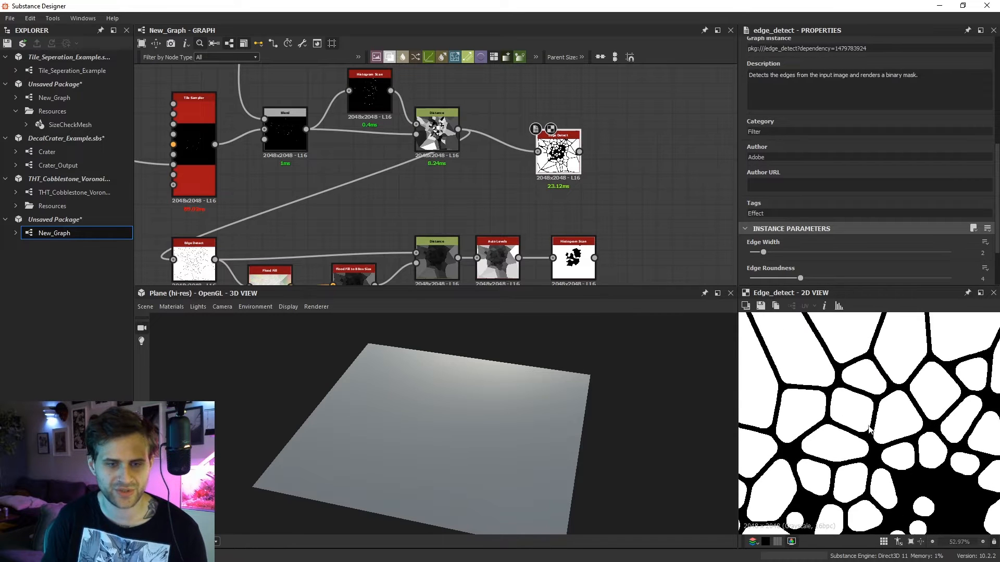
pyautogui.moveTo(801, 279); pyautogui.dragTo(799, 278)
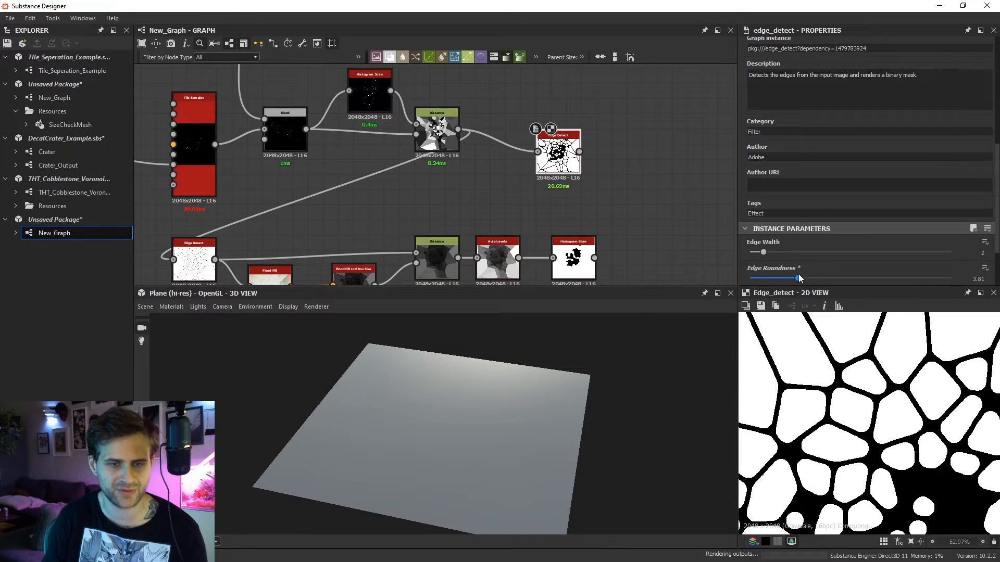
pyautogui.click(766, 254)
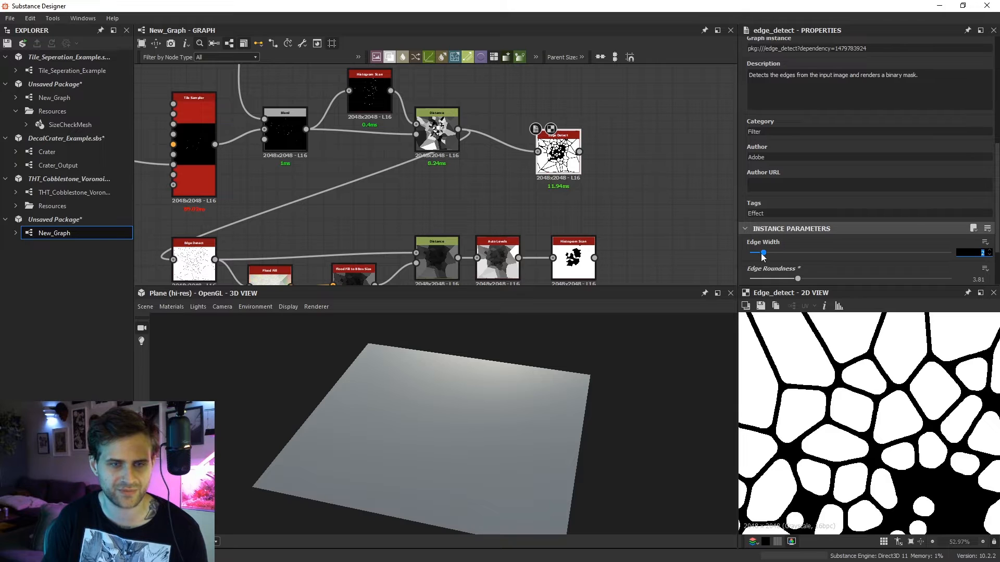
pyautogui.moveTo(762, 254); pyautogui.dragTo(768, 254)
# Move the new Edge Detect up and place a duplicate below it, connected to the same Distance output.
pyautogui.moveTo(559, 154); pyautogui.dragTo(570, 102)
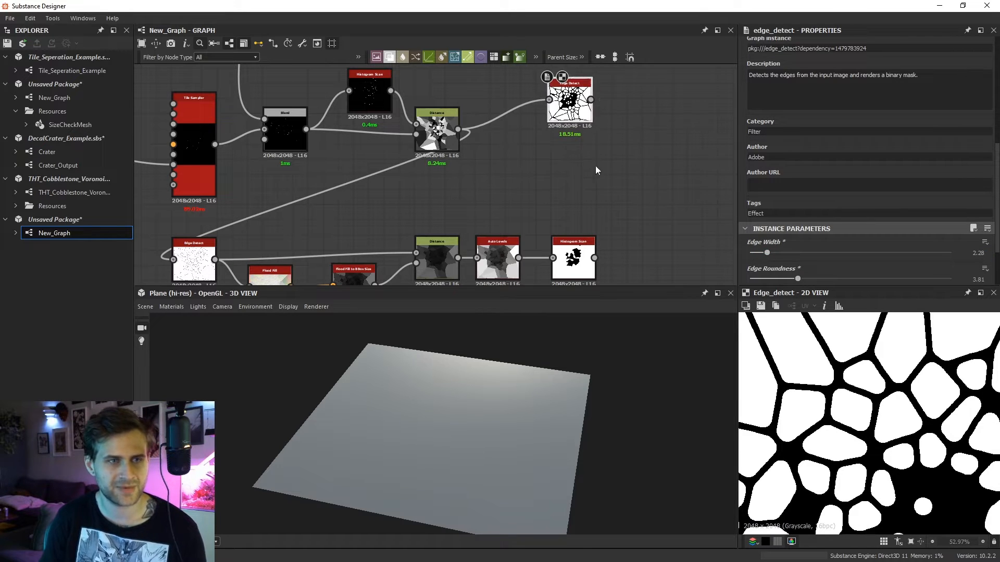
pyautogui.hotkey('ctrl', 'd')
pyautogui.moveTo(447, 178); pyautogui.dragTo(570, 179)
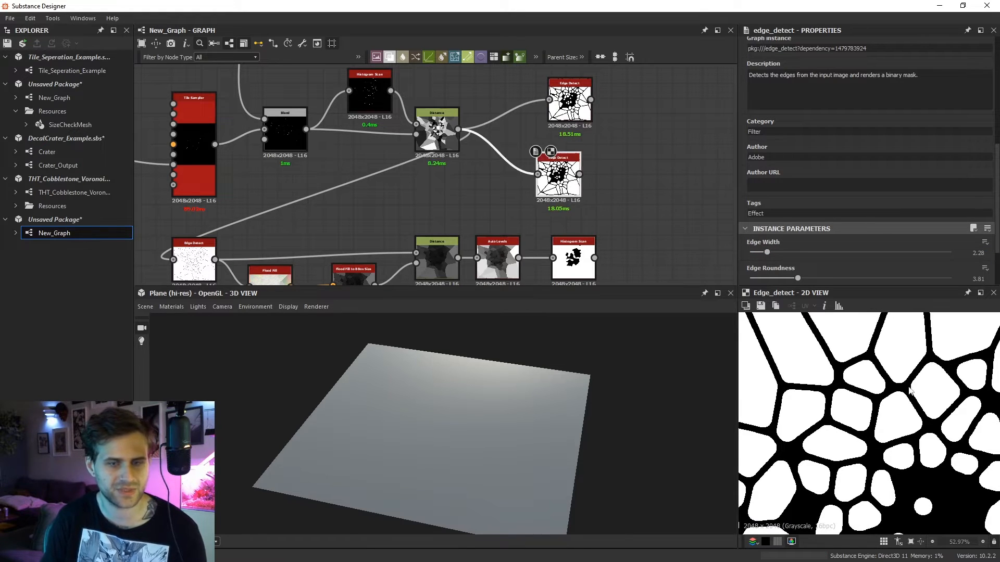
# Set the duplicate Edge Detect's Roundness to 0.58 and Width to 1.74, and align the original node above it.
pyautogui.moveTo(958, 529); pyautogui.dragTo(898, 399, button='middle')
pyautogui.moveTo(798, 279); pyautogui.dragTo(761, 253)
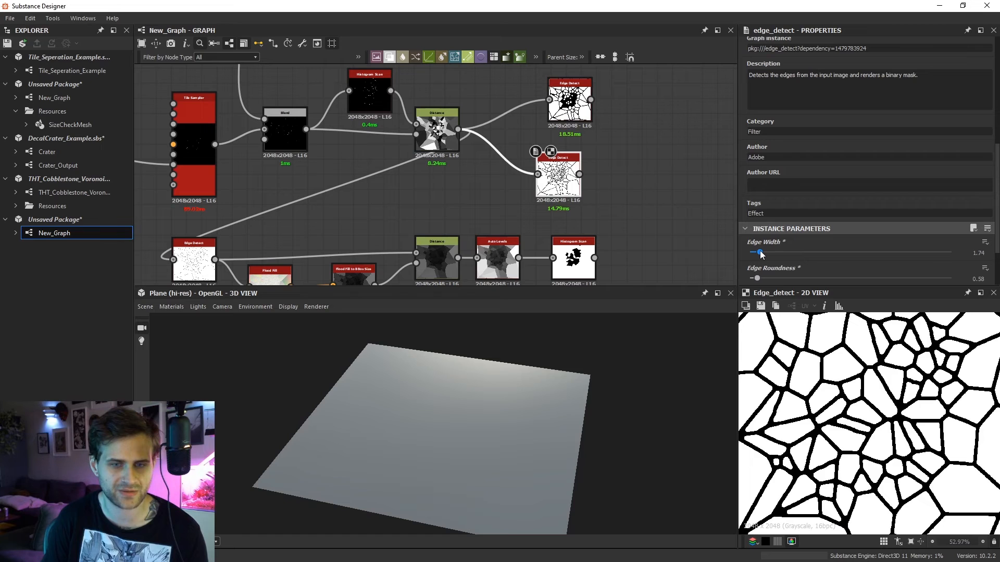
pyautogui.moveTo(570, 97); pyautogui.dragTo(558, 118)
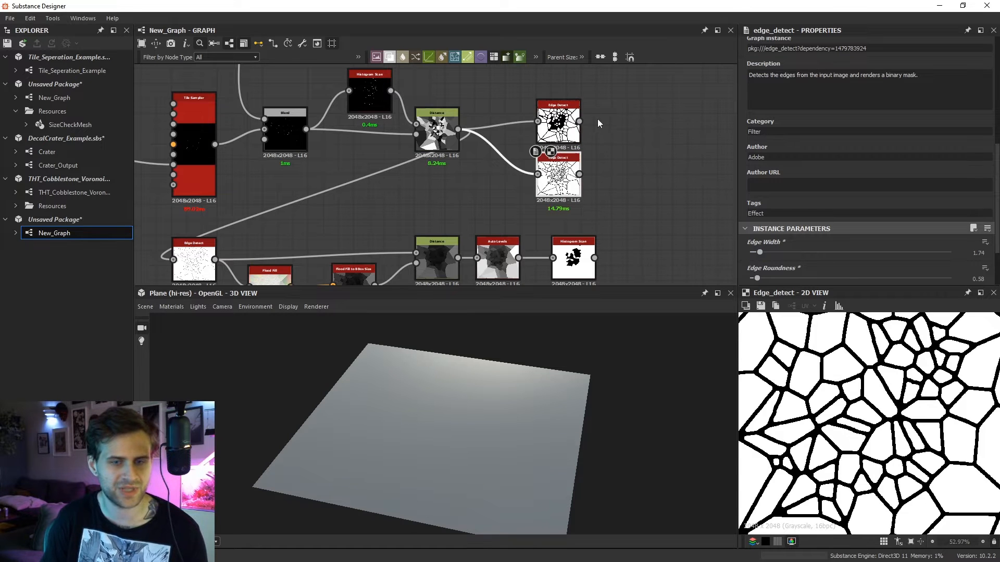
# Add a Blend node with the upper Edge Detect as foreground and the duplicate Edge Detect as background.
pyautogui.press('space')
pyautogui.click(692, 186)
pyautogui.scroll(1, 599, 138)
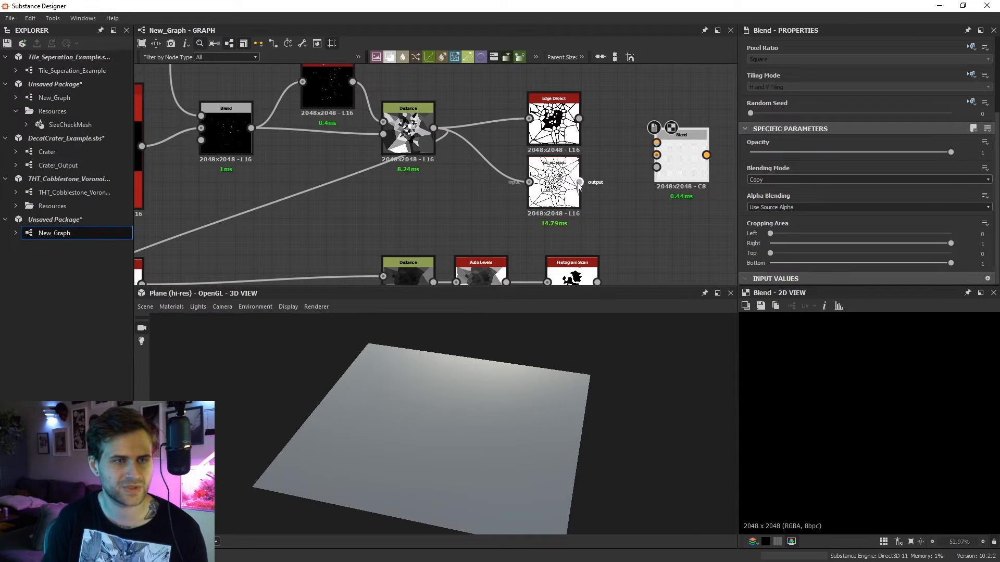
pyautogui.moveTo(579, 120); pyautogui.dragTo(657, 143)
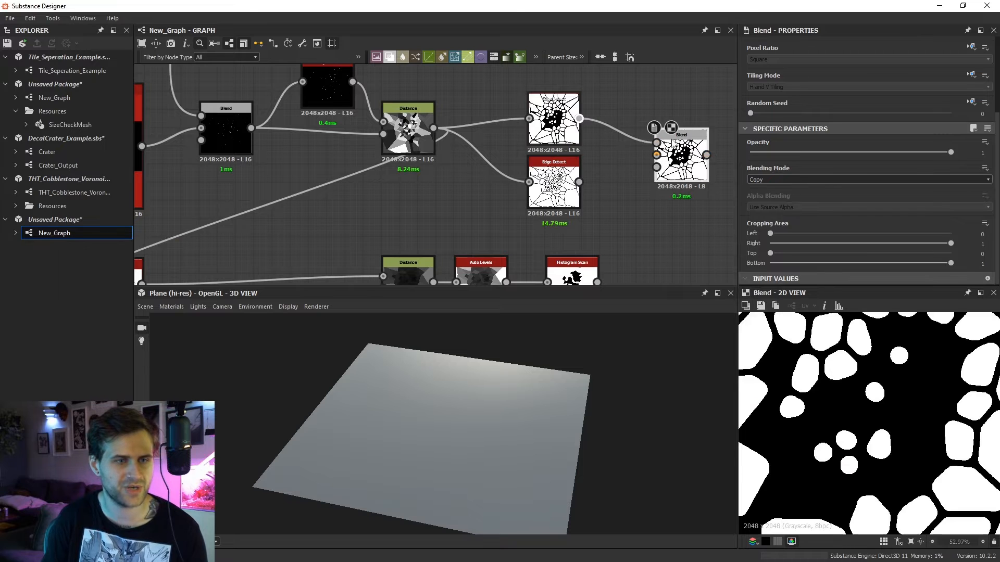
pyautogui.moveTo(580, 183); pyautogui.dragTo(657, 155)
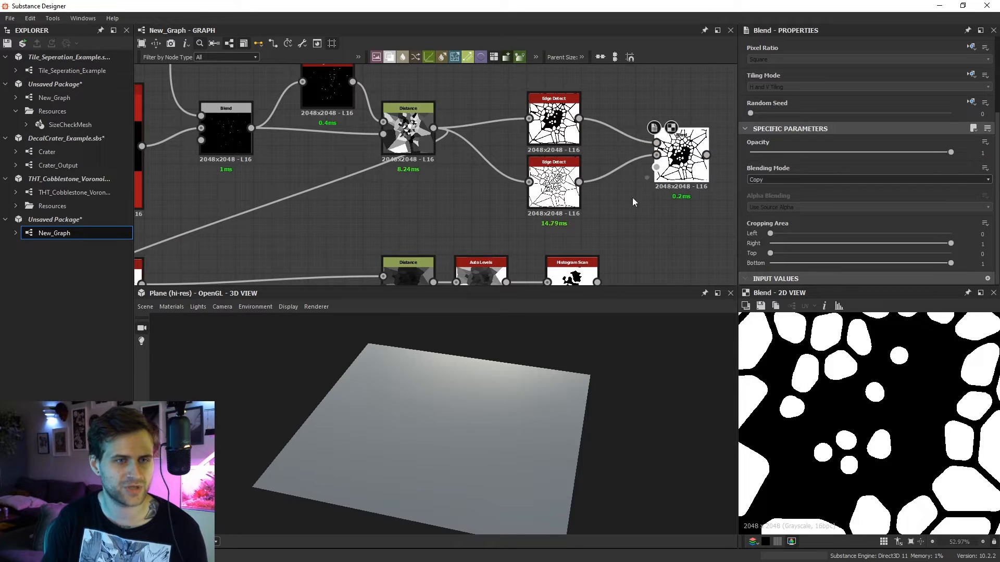
# Connect the lower Histogram Scan output to the Blend node's mask input.
pyautogui.moveTo(597, 282); pyautogui.dragTo(656, 167)
pyautogui.scroll(-2, 916, 387)
pyautogui.moveTo(641, 229); pyautogui.dragTo(638, 212, button='middle')
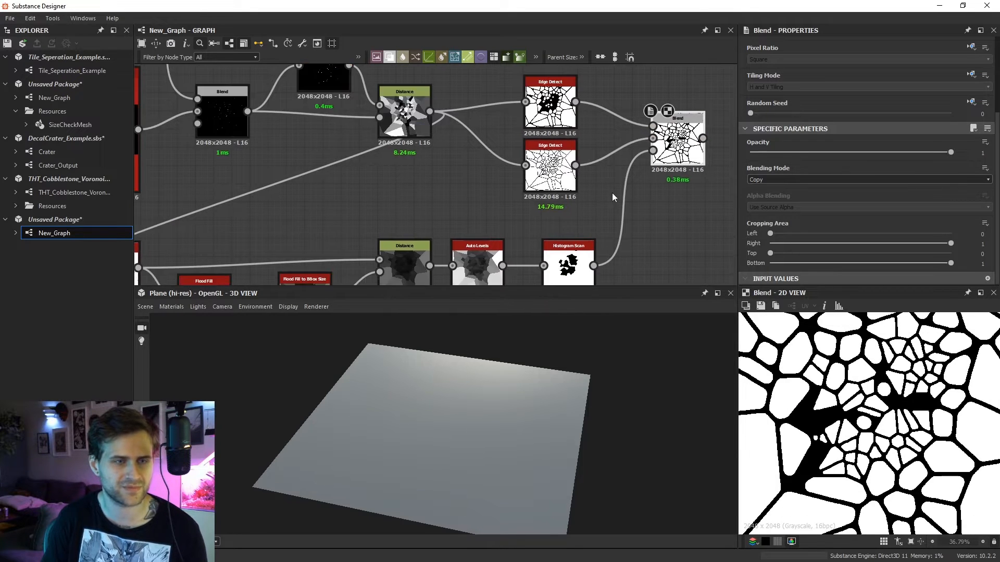
# Set the upper Edge Detect's Edge Roundness to 2.82, keeping its Edge Width at 2.28.
pyautogui.click(550, 104)
pyautogui.scroll(-3, 841, 200)
pyautogui.click(568, 255)
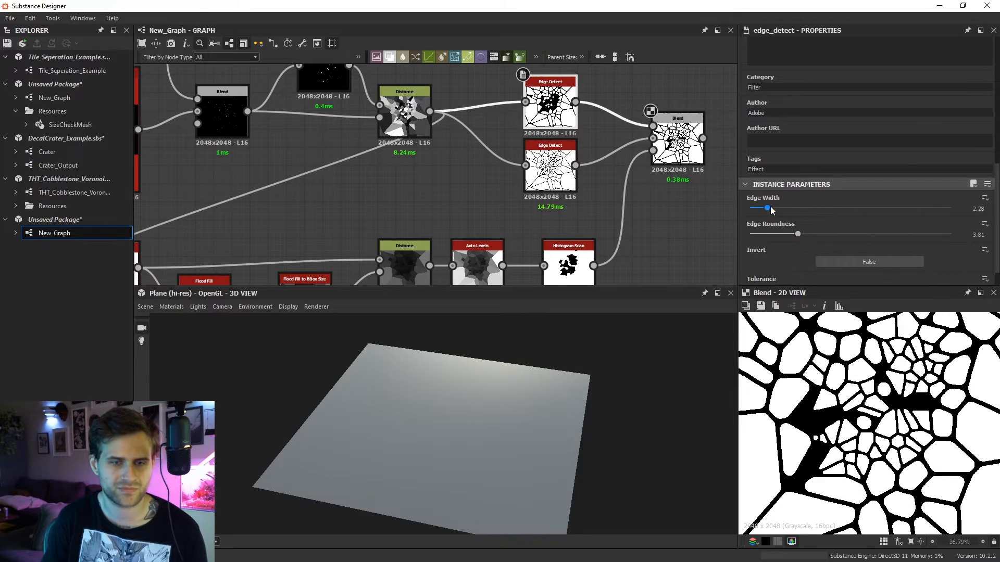
pyautogui.click(770, 208)
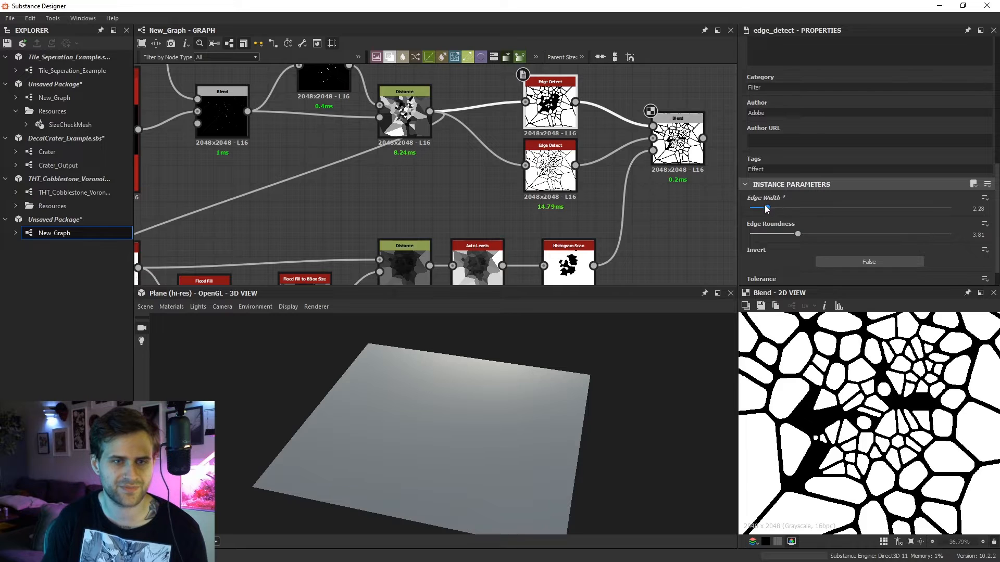
pyautogui.moveTo(766, 210); pyautogui.dragTo(787, 236)
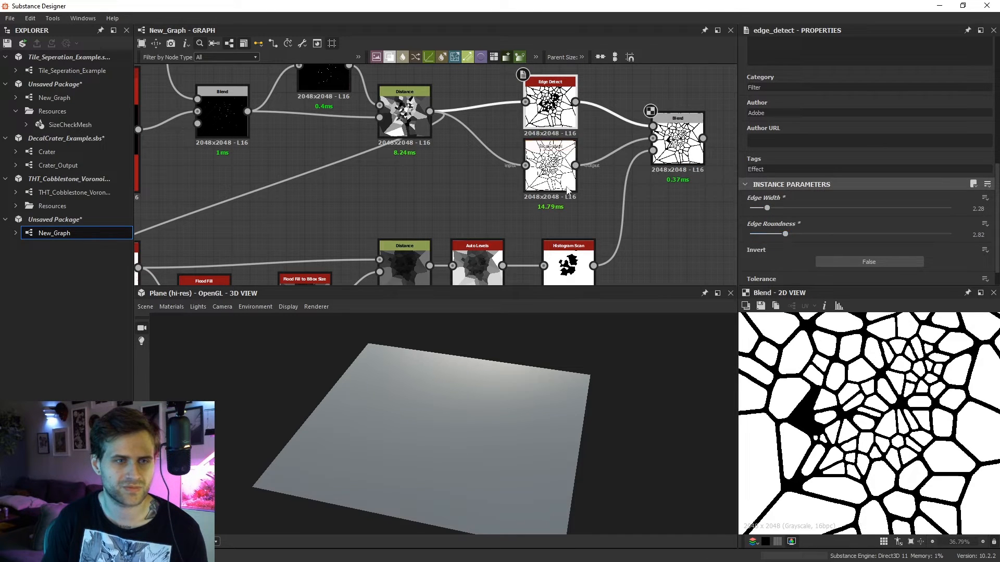
# Set the Position of the Histogram Scan feeding the Blend mask to 0.75 and inspect the blended cell pattern.
pyautogui.click(569, 252)
pyautogui.moveTo(912, 209); pyautogui.dragTo(899, 208)
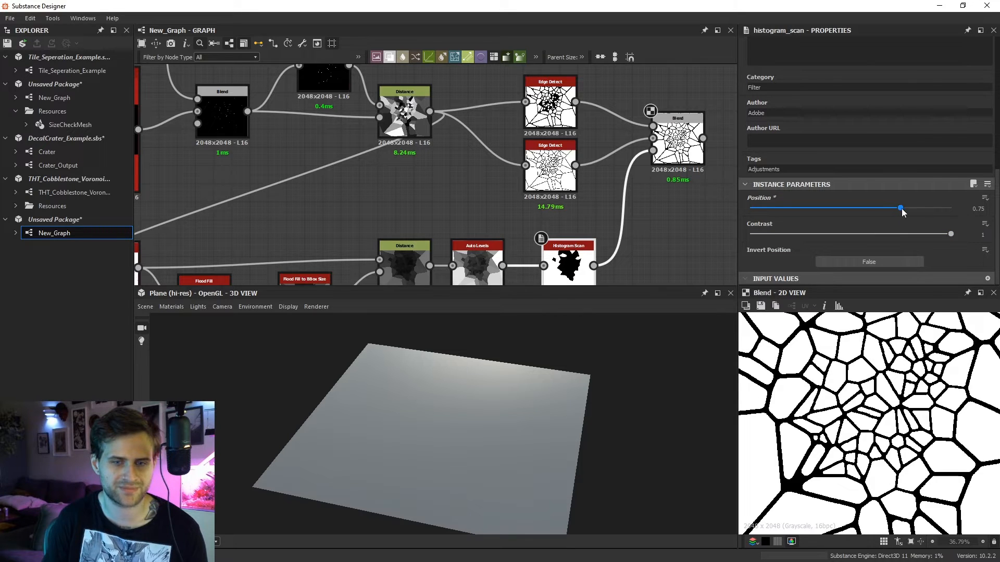
pyautogui.scroll(-1, 834, 452)
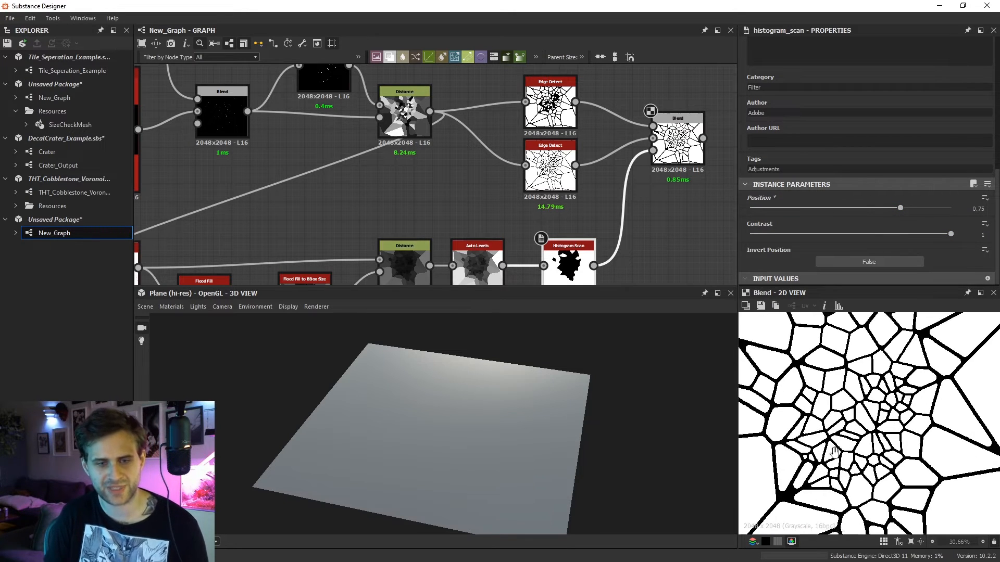
pyautogui.moveTo(834, 452); pyautogui.dragTo(814, 504, button='middle')
pyautogui.scroll(-1, 800, 516)
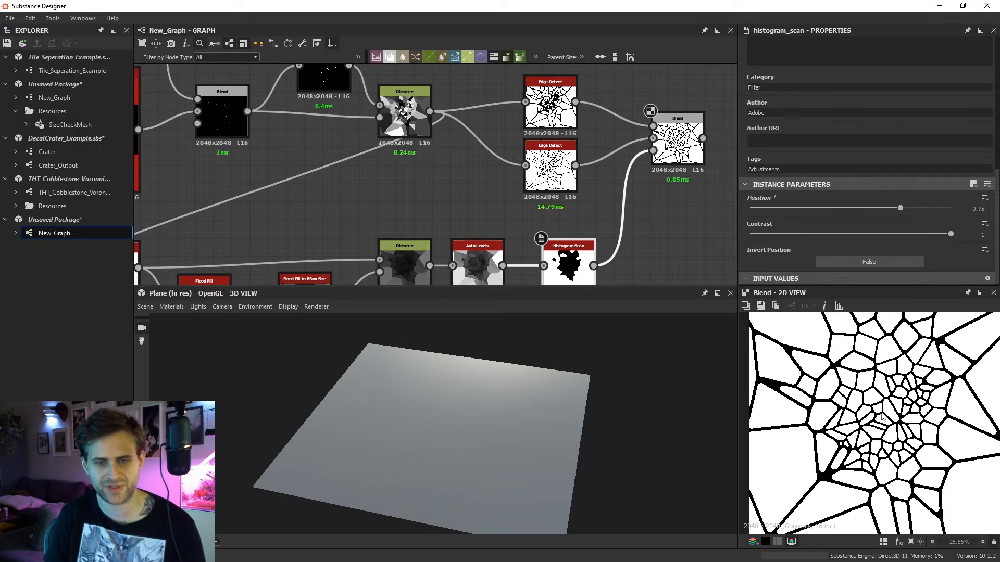
pyautogui.scroll(-3, 899, 403)
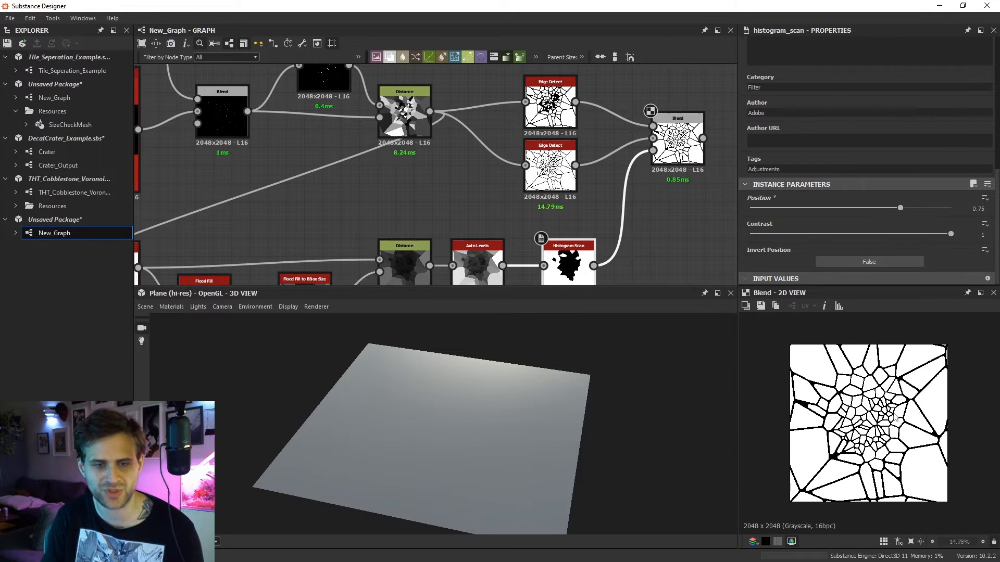
pyautogui.scroll(3, 894, 418)
# Set the upper Edge Detect's Edge Width to 2.79, and the lower one's Edge Width to 1.89 and Edge Roundness to 0.87.
pyautogui.click(550, 104)
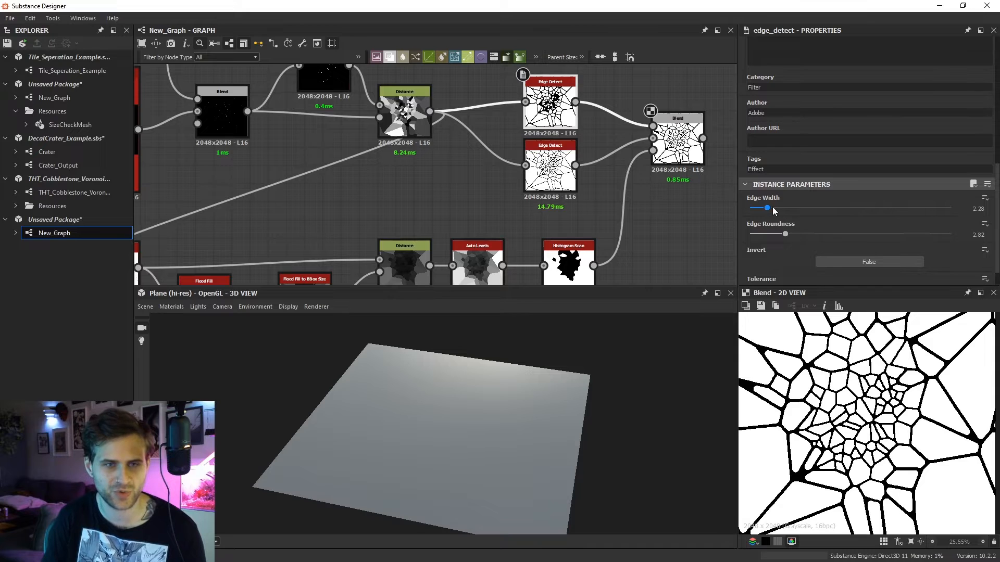
pyautogui.moveTo(774, 211); pyautogui.dragTo(763, 239)
pyautogui.click(550, 156)
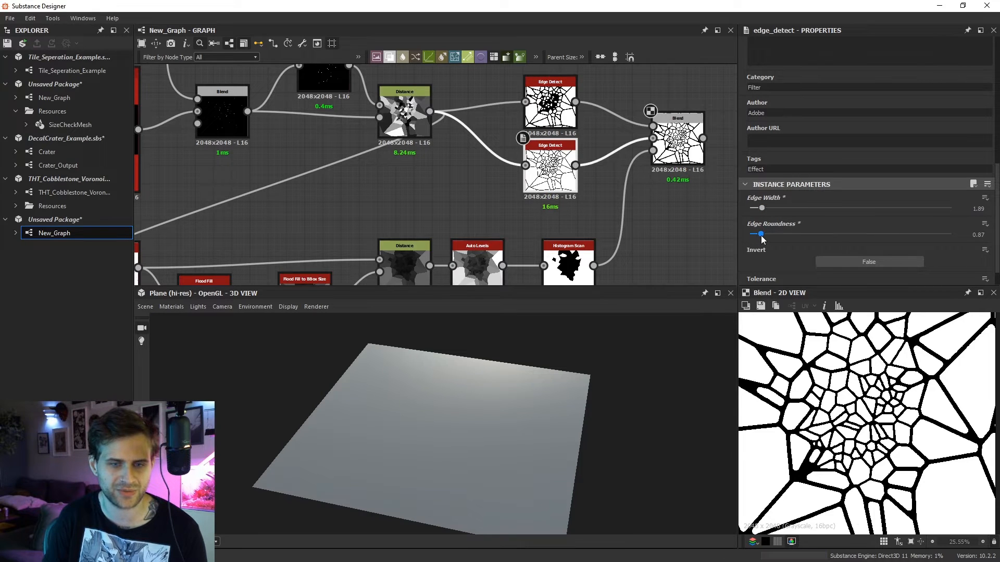
# Set the graph's Random Seed to 2 and inspect the new cell layout.
pyautogui.scroll(-3, 864, 422)
pyautogui.scroll(-5, 405, 170)
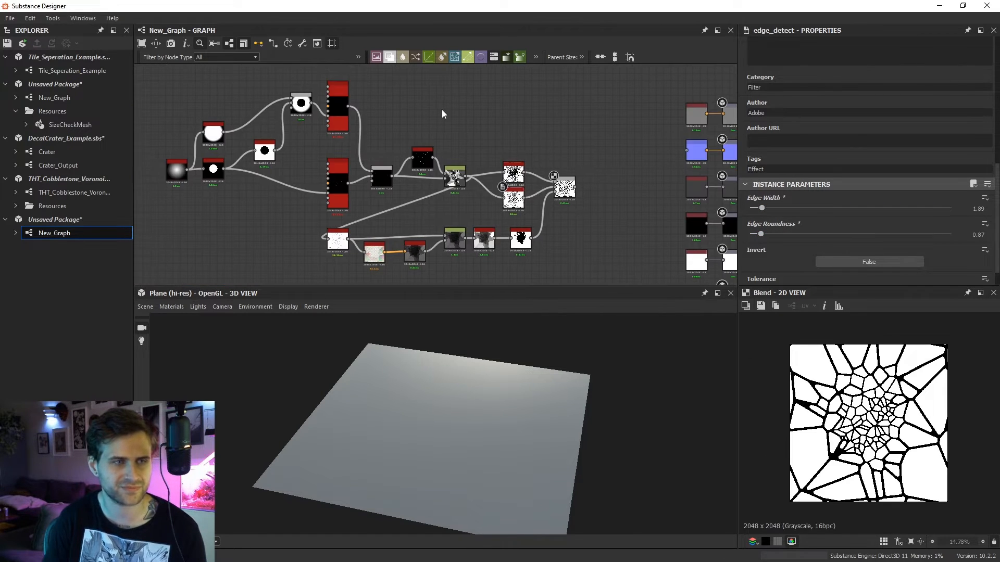
pyautogui.scroll(-4, 788, 143)
pyautogui.scroll(4, 770, 99)
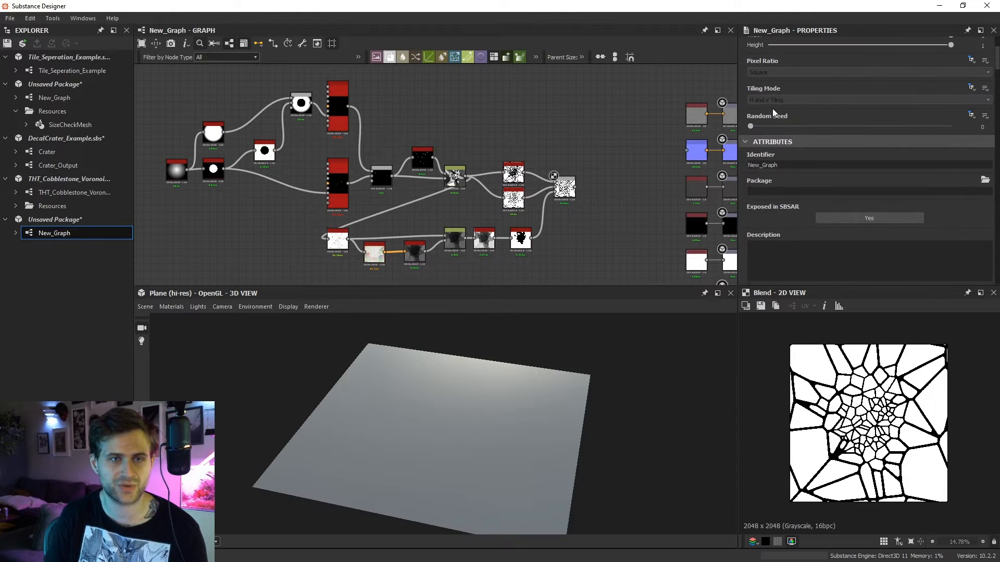
pyautogui.moveTo(767, 124); pyautogui.dragTo(792, 124)
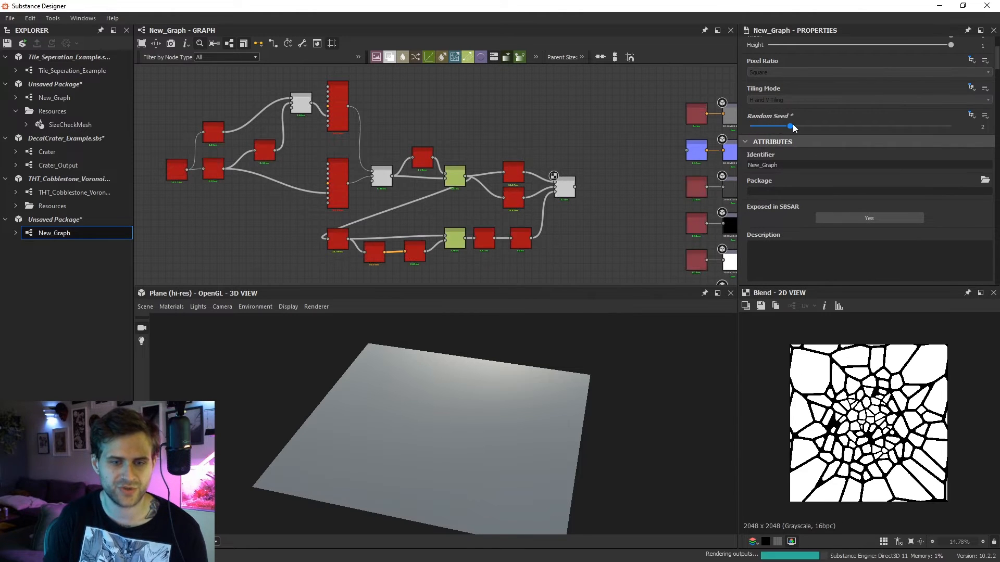
pyautogui.scroll(2, 815, 440)
pyautogui.scroll(3, 507, 238)
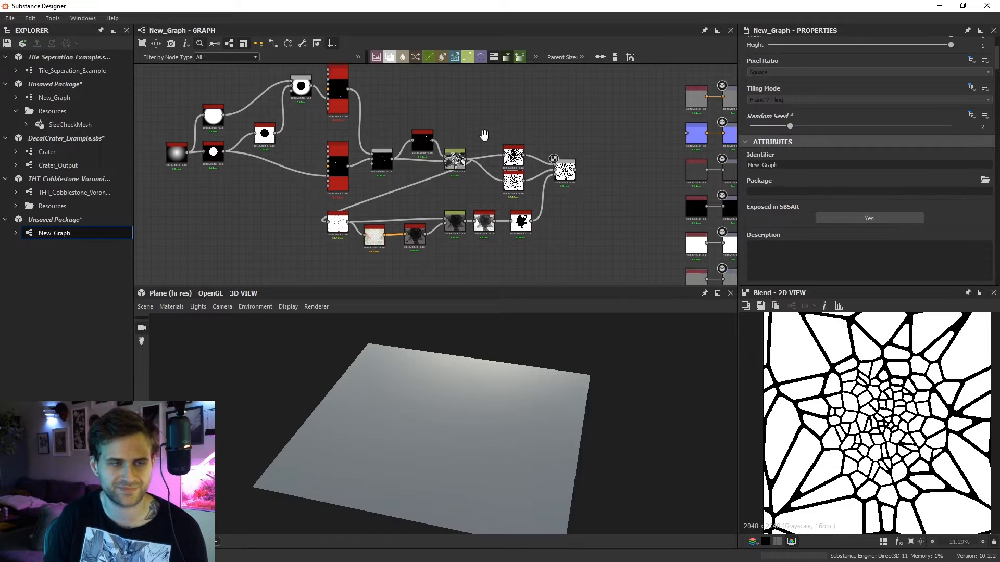
# Inspect the blended edges up close and set the lower Edge Detect's Edge Width to 1.74.
pyautogui.click(516, 146)
pyautogui.scroll(-5, 840, 197)
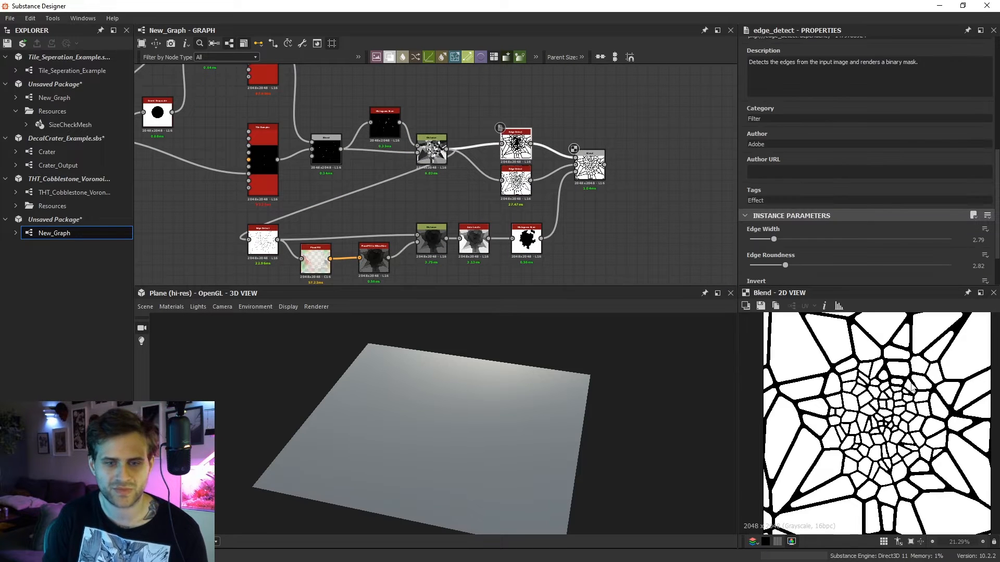
pyautogui.scroll(5, 911, 389)
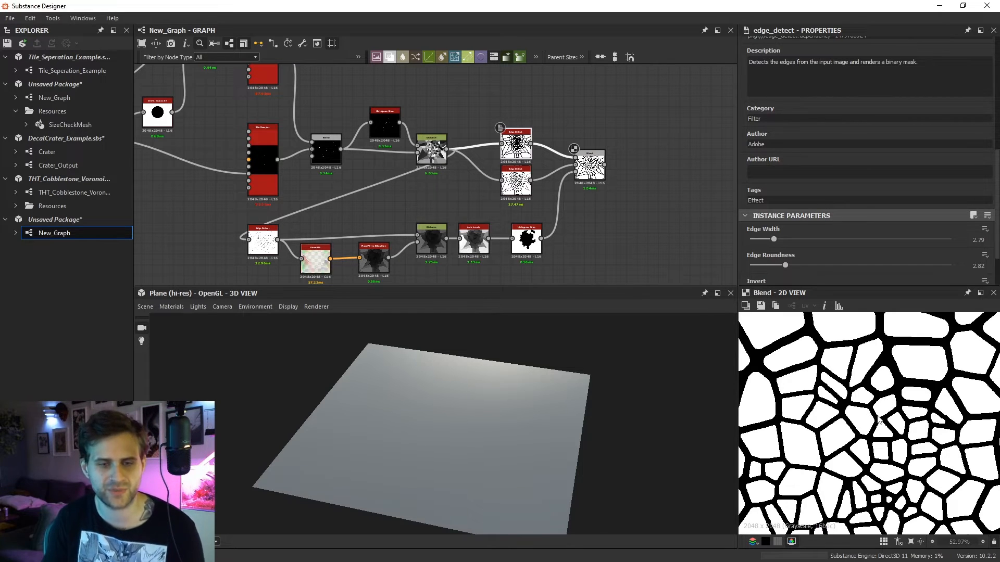
pyautogui.scroll(-3, 879, 417)
pyautogui.scroll(1, 489, 156)
pyautogui.click(521, 180)
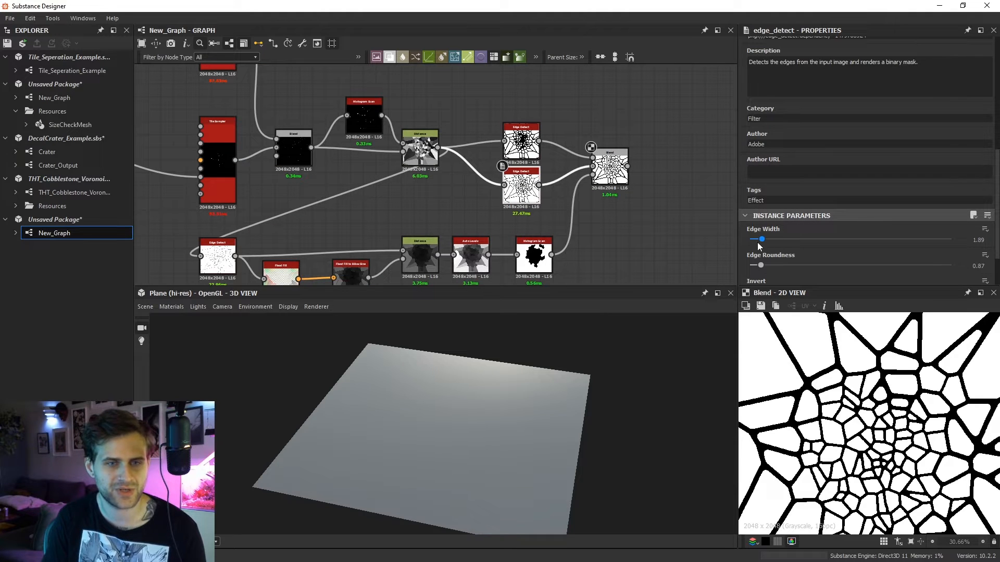
pyautogui.moveTo(761, 242); pyautogui.dragTo(760, 240)
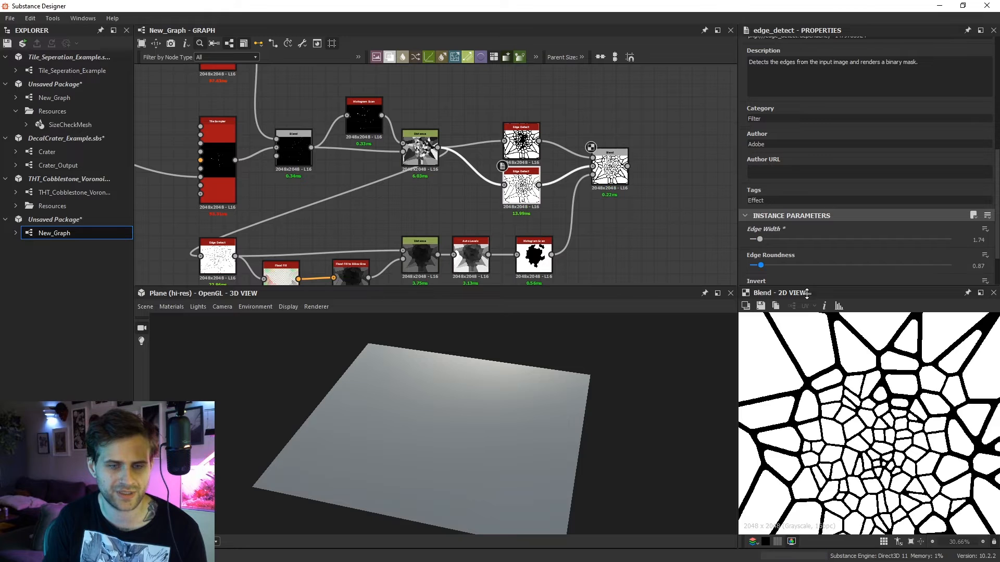
# Set the Position of the Histogram Scan feeding the Blend mask to 0.8.
pyautogui.scroll(-2, 882, 431)
pyautogui.moveTo(495, 259); pyautogui.dragTo(498, 235, button='middle')
pyautogui.click(534, 233)
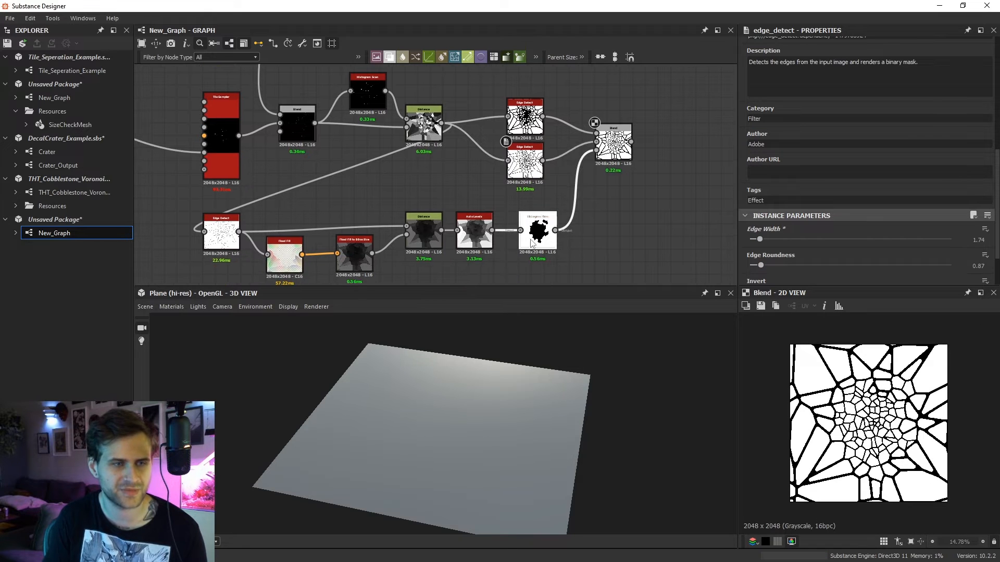
pyautogui.moveTo(900, 238); pyautogui.dragTo(911, 241)
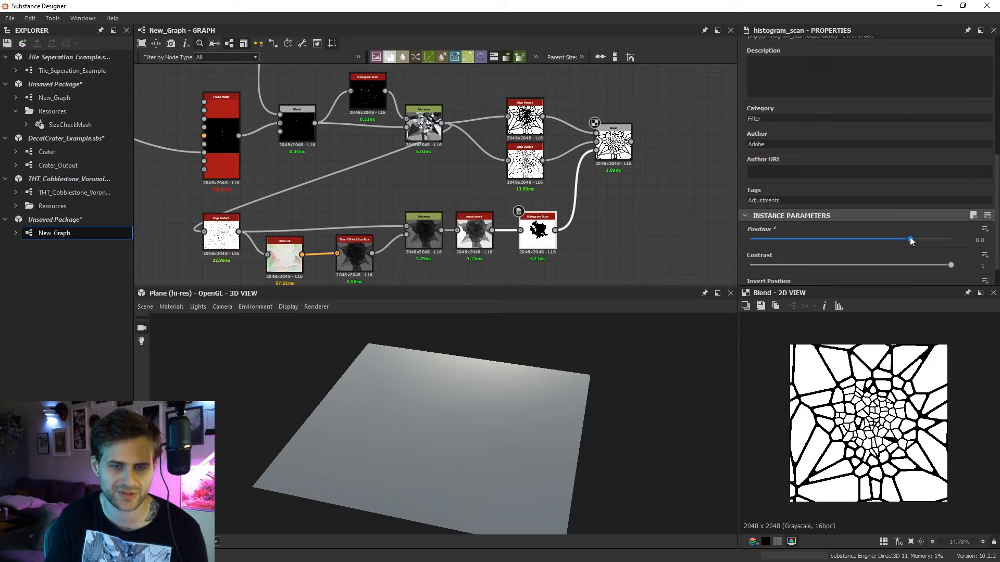
# Add a Bevel node after the final Blend, connect the Blend into it, and set its distance to 1.
pyautogui.scroll(-1, 909, 436)
pyautogui.scroll(-3, 348, 236)
pyautogui.moveTo(348, 235); pyautogui.dragTo(505, 248, button='middle')
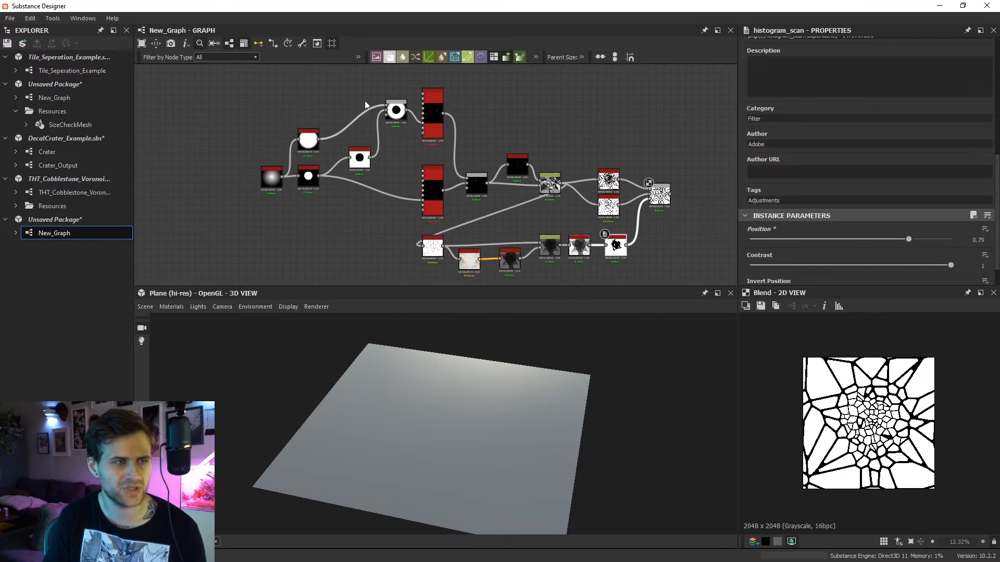
pyautogui.moveTo(706, 198); pyautogui.dragTo(604, 190, button='middle')
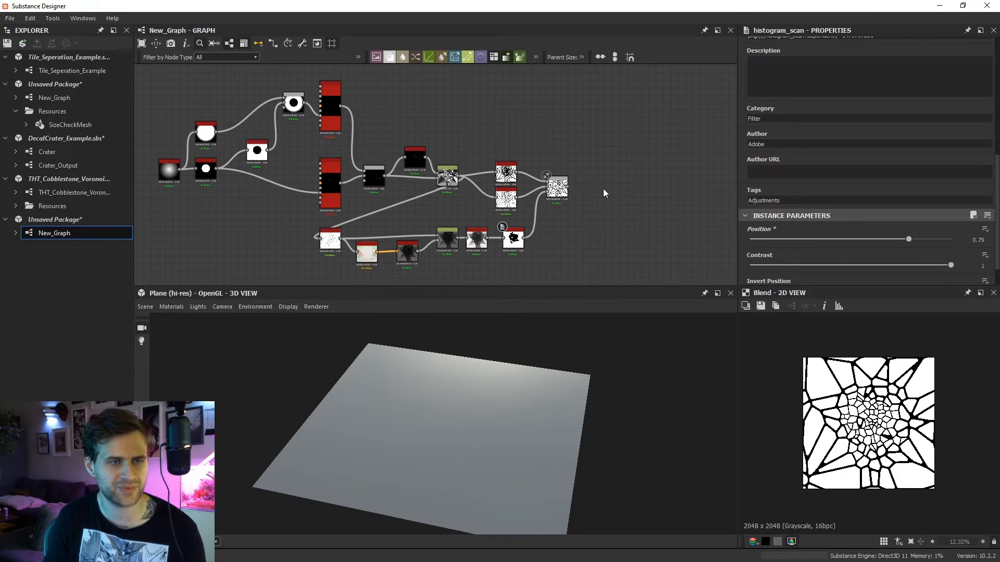
pyautogui.press('space')
pyautogui.write('bevel')
pyautogui.press('Return')
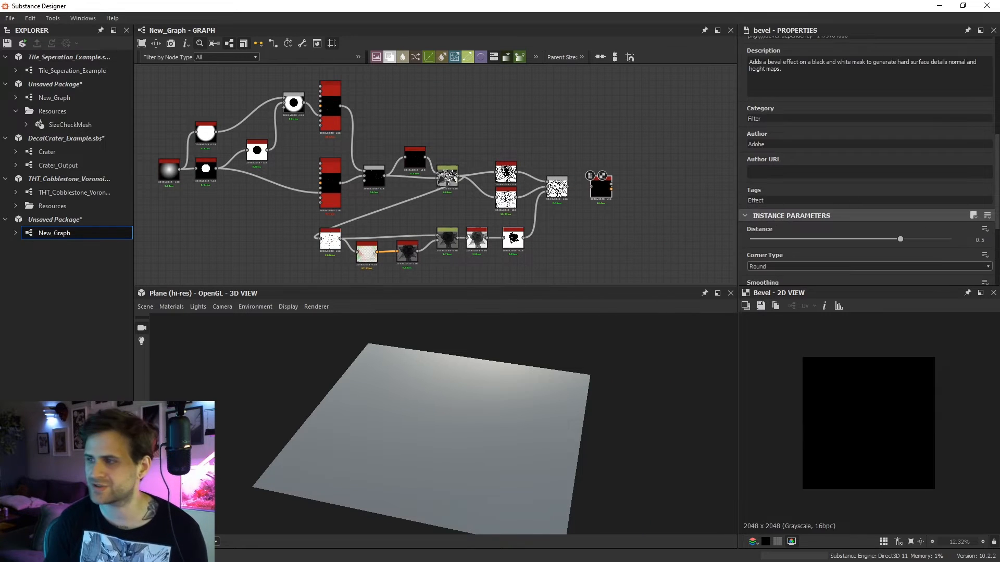
pyautogui.scroll(1, 295, 167)
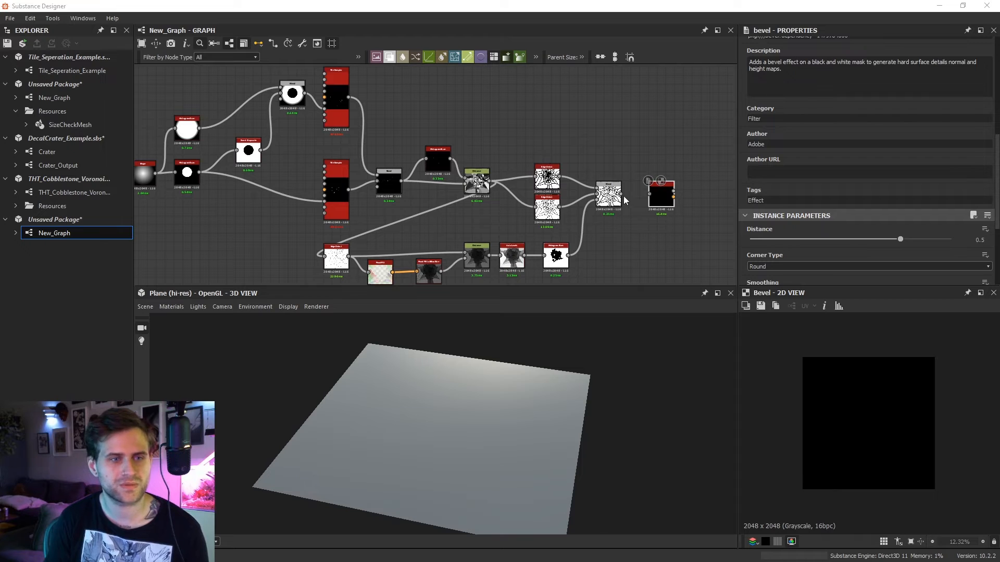
pyautogui.moveTo(674, 198); pyautogui.dragTo(671, 198)
pyautogui.moveTo(916, 238); pyautogui.dragTo(950, 239)
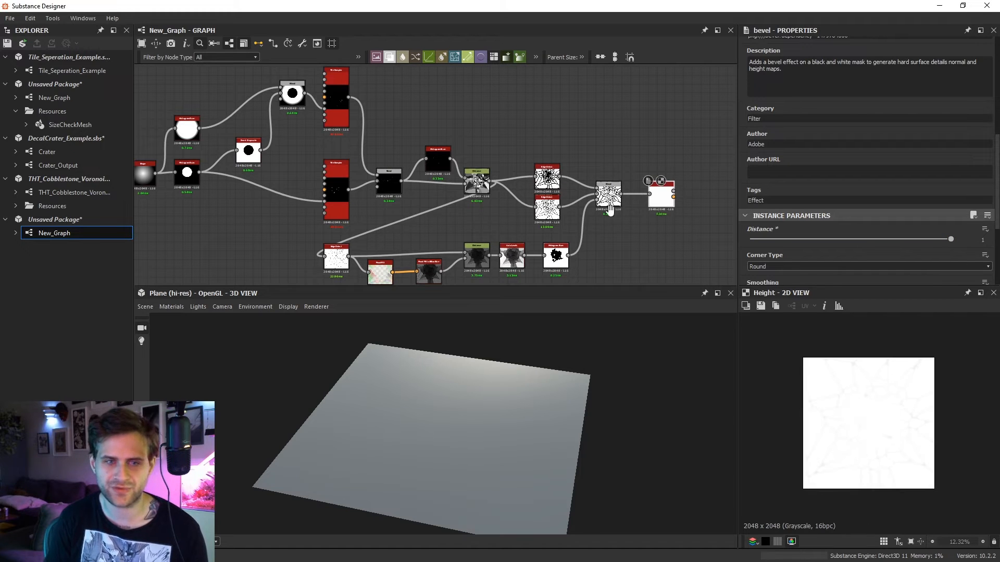
# Add an Auto Levels node and feed the Bevel's height output into it.
pyautogui.moveTo(712, 195); pyautogui.dragTo(612, 200, button='middle')
pyautogui.press('space')
pyautogui.write('auto')
pyautogui.press('Return')
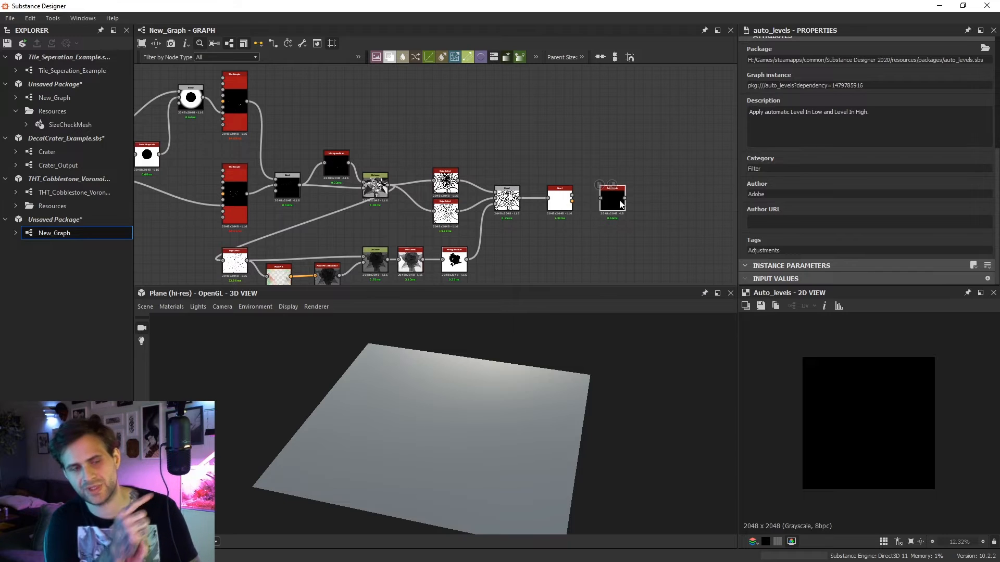
pyautogui.scroll(2, 621, 204)
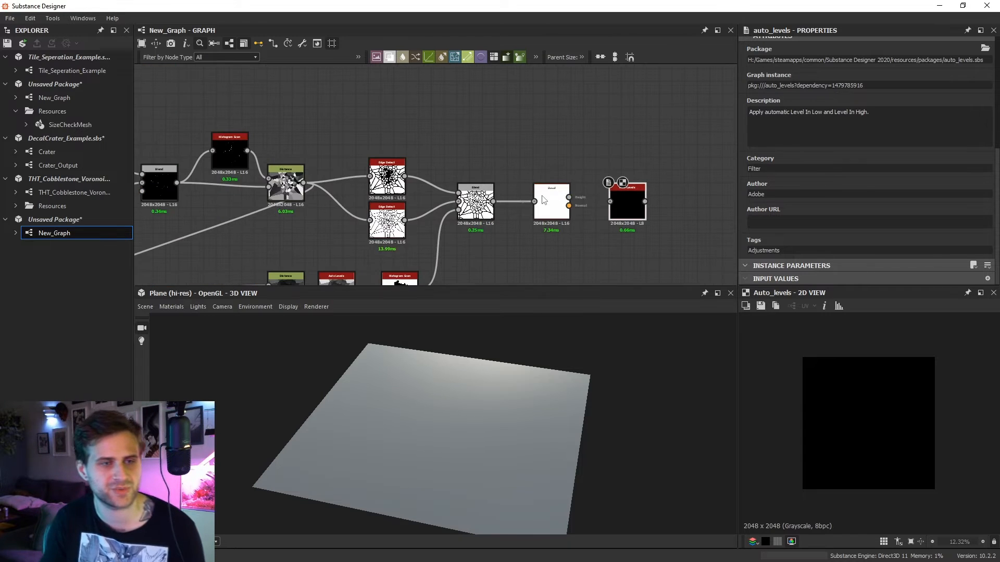
pyautogui.moveTo(569, 201); pyautogui.dragTo(585, 201)
pyautogui.scroll(4, 877, 431)
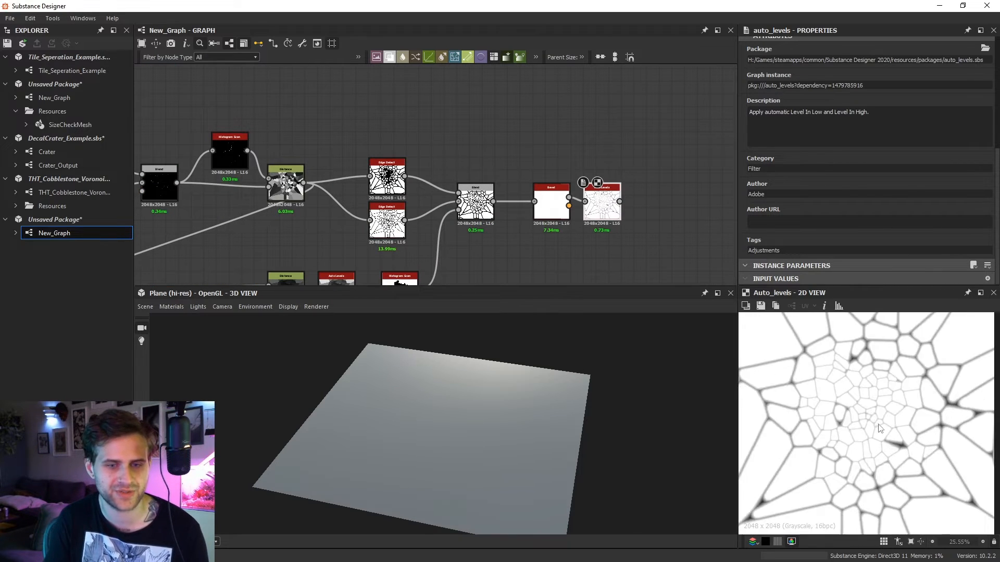
# Connect Auto Levels to the Normal node, set its intensity to 10, and move the node away from the Normal output.
pyautogui.moveTo(645, 207); pyautogui.dragTo(343, 224, button='middle')
pyautogui.moveTo(340, 223); pyautogui.dragTo(583, 172)
pyautogui.doubleClick(600, 175)
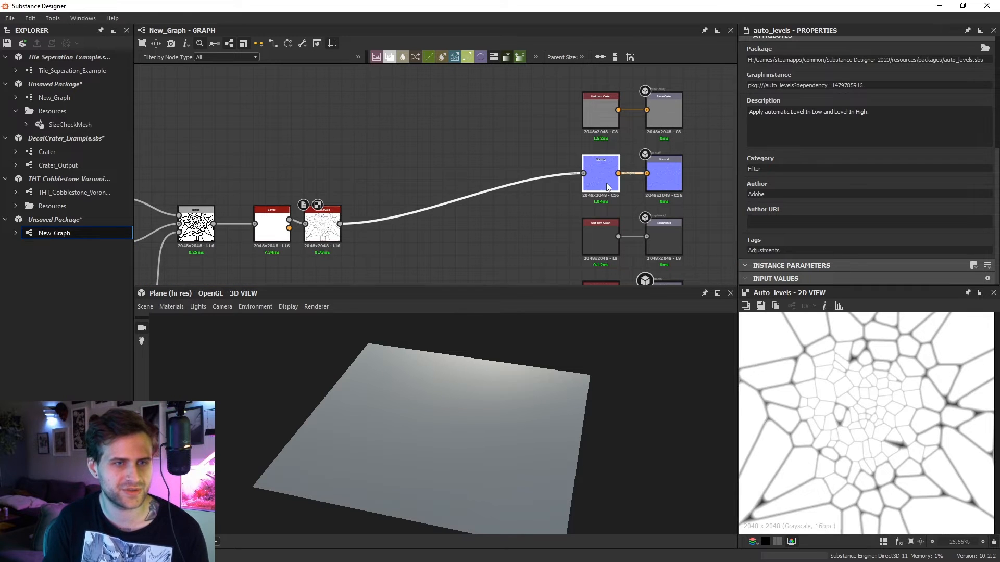
pyautogui.click(982, 206)
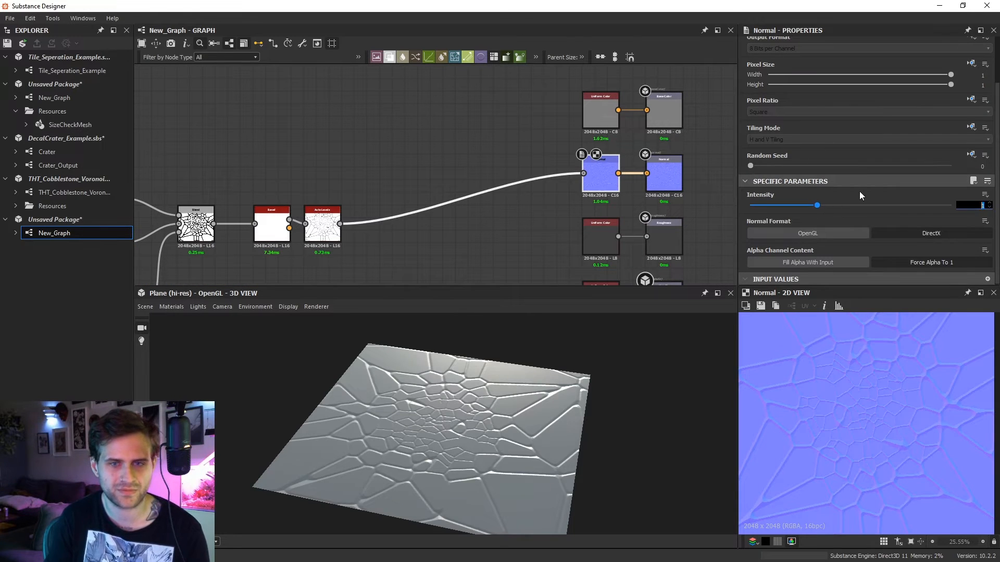
pyautogui.write('10')
pyautogui.press('Return')
pyautogui.moveTo(409, 168); pyautogui.dragTo(421, 169, button='middle')
pyautogui.moveTo(610, 179); pyautogui.dragTo(540, 192)
# Set the Uniform Color feeding the Roughness output to 0.72.
pyautogui.moveTo(443, 152); pyautogui.dragTo(468, 157, button='middle')
pyautogui.scroll(-1, 467, 157)
pyautogui.moveTo(446, 220); pyautogui.dragTo(439, 172, button='middle')
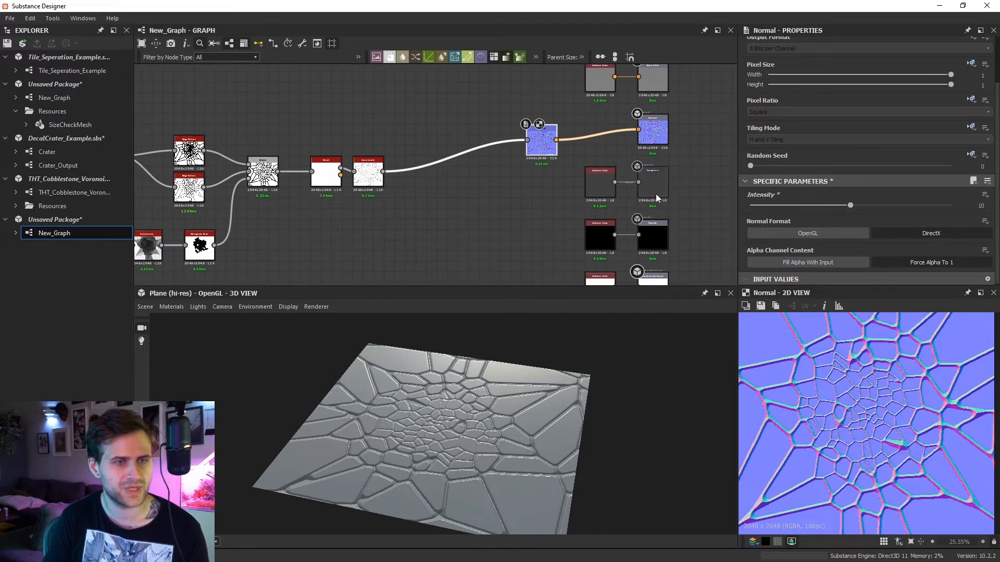
pyautogui.click(599, 182)
pyautogui.click(907, 260)
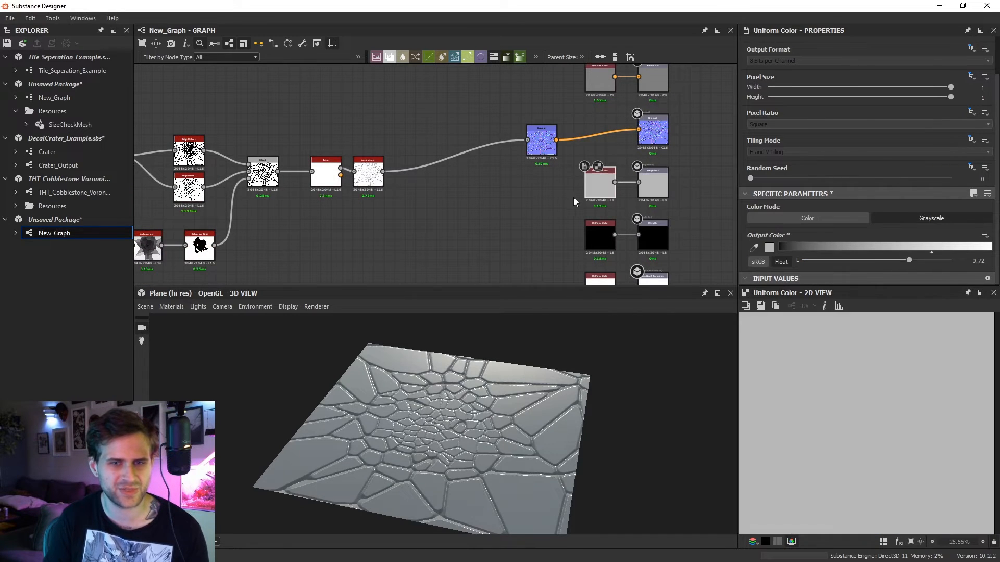
# Connect the Auto Levels result to the graph's Height output.
pyautogui.moveTo(441, 186); pyautogui.dragTo(444, 163, button='middle')
pyautogui.moveTo(387, 147); pyautogui.dragTo(601, 252)
pyautogui.moveTo(602, 253); pyautogui.dragTo(619, 212, button='middle')
pyautogui.click(655, 249)
# Add a Normal Sobel node in the empty area above the existing Normal node.
pyautogui.moveTo(467, 164); pyautogui.dragTo(497, 218, button='middle')
pyautogui.moveTo(465, 100); pyautogui.dragTo(458, 188, button='middle')
pyautogui.press('space')
pyautogui.write('c')
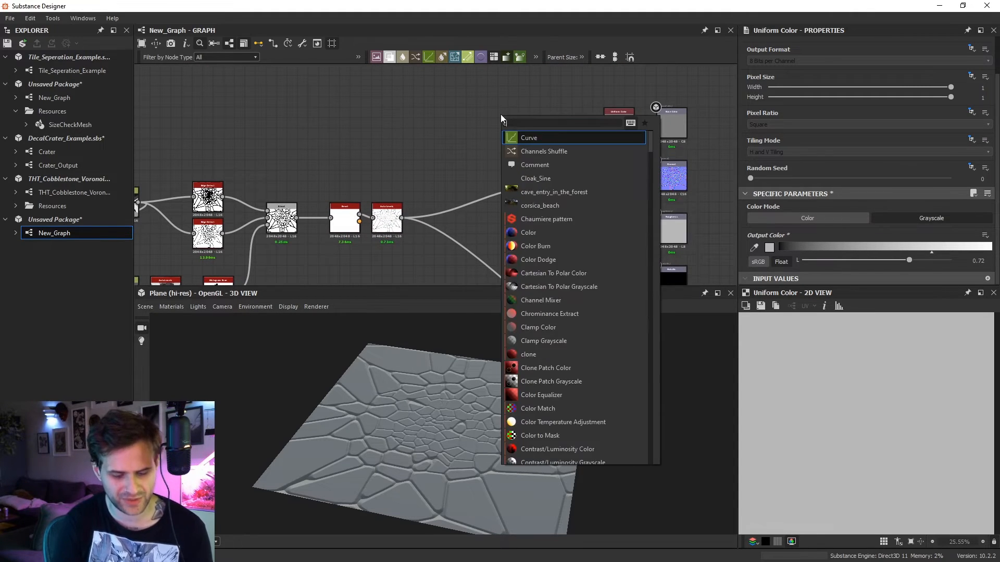
pyautogui.press('BackSpace')
pyautogui.write('-')
pyautogui.write('norma')
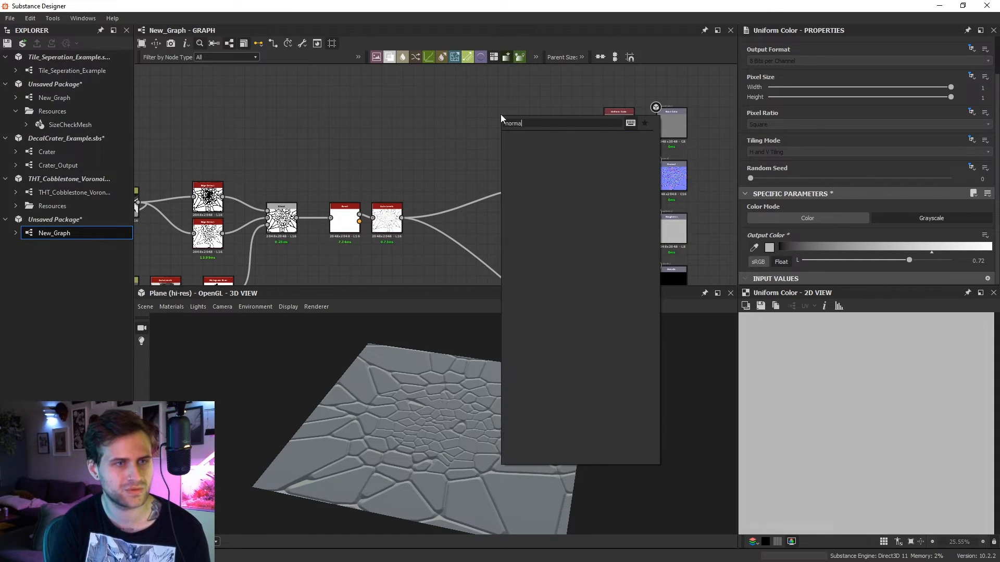
pyautogui.write('l')
pyautogui.press('BackSpace')
pyautogui.press('BackSpace')
pyautogui.press('BackSpace')
pyautogui.press('BackSpace')
pyautogui.press('BackSpace')
pyautogui.press('BackSpace')
pyautogui.press('BackSpace')
pyautogui.write('normal s')
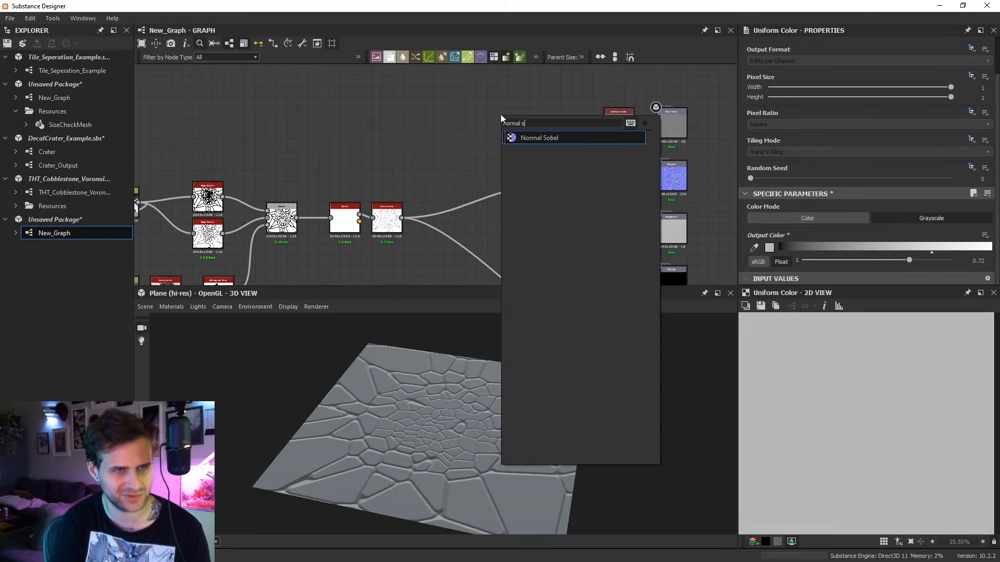
pyautogui.press('Return')
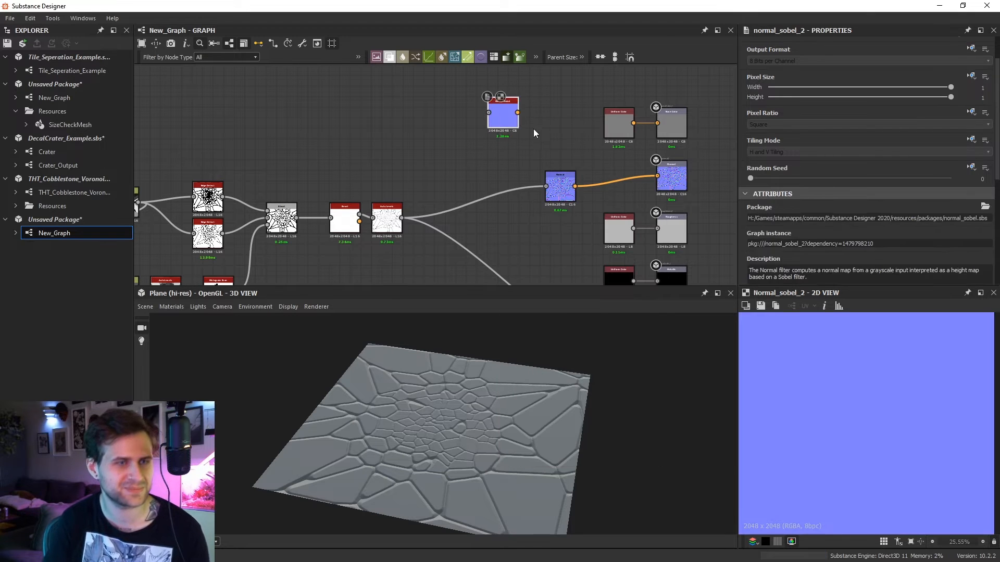
# Duplicate the Normal node with its Auto Levels input and set the copy's intensity to 3.
pyautogui.click(570, 174)
pyautogui.hotkey('ctrl', 'v')
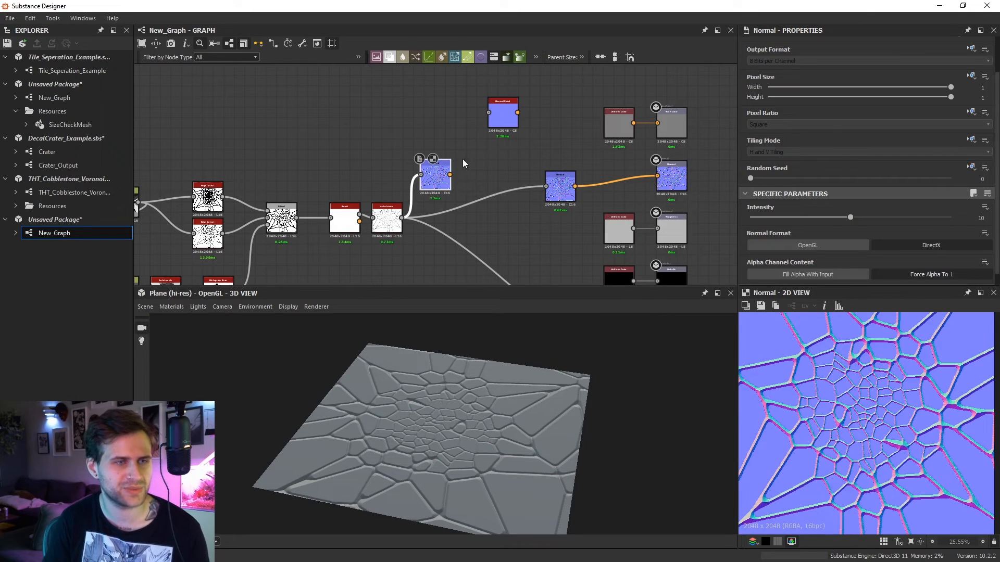
pyautogui.click(854, 217)
pyautogui.write('3')
pyautogui.press('Return')
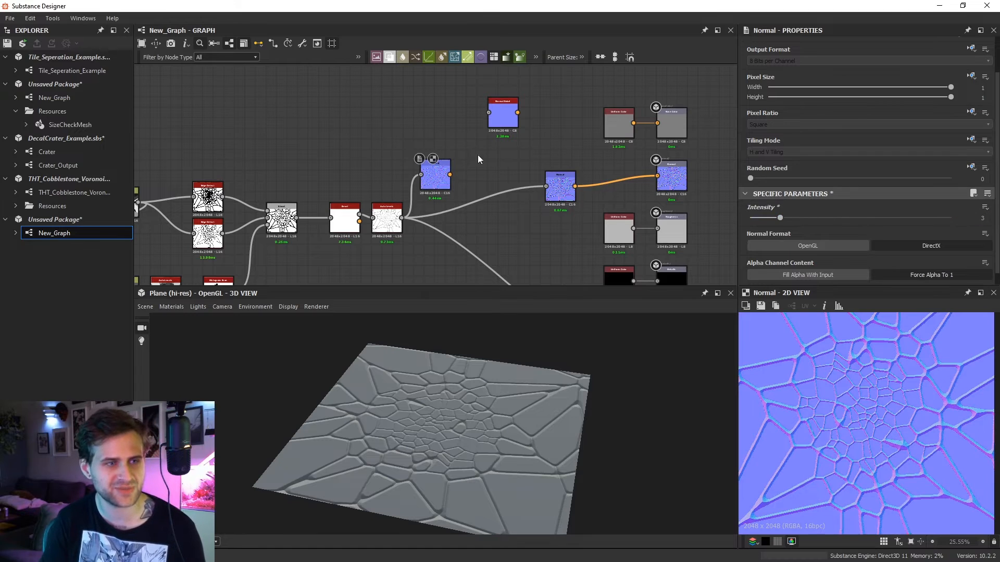
# Add a Curvature Smooth node fed by the duplicated Normal and place the base colour's Uniform Color node above it.
pyautogui.press('space')
pyautogui.write('curvat')
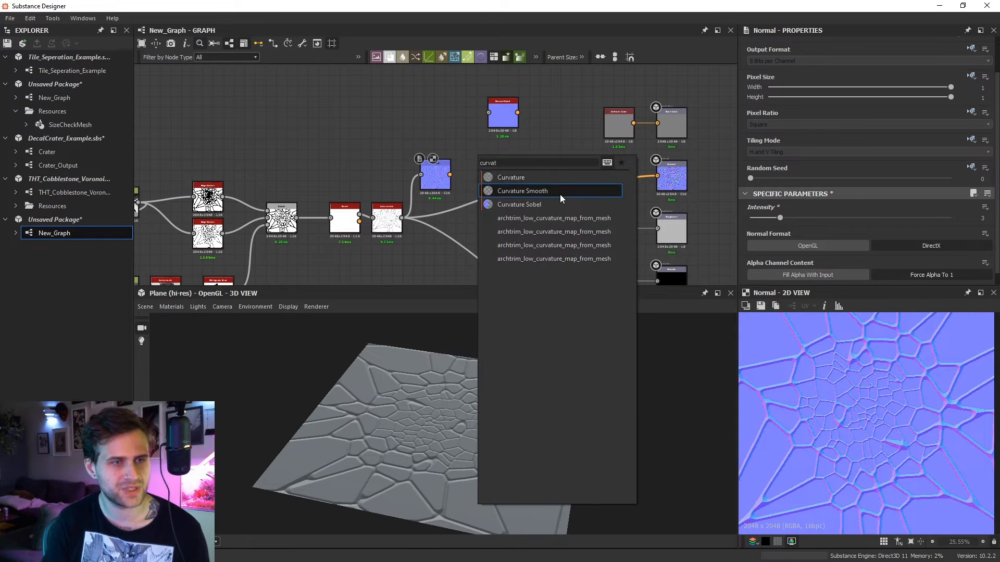
pyautogui.click(560, 193)
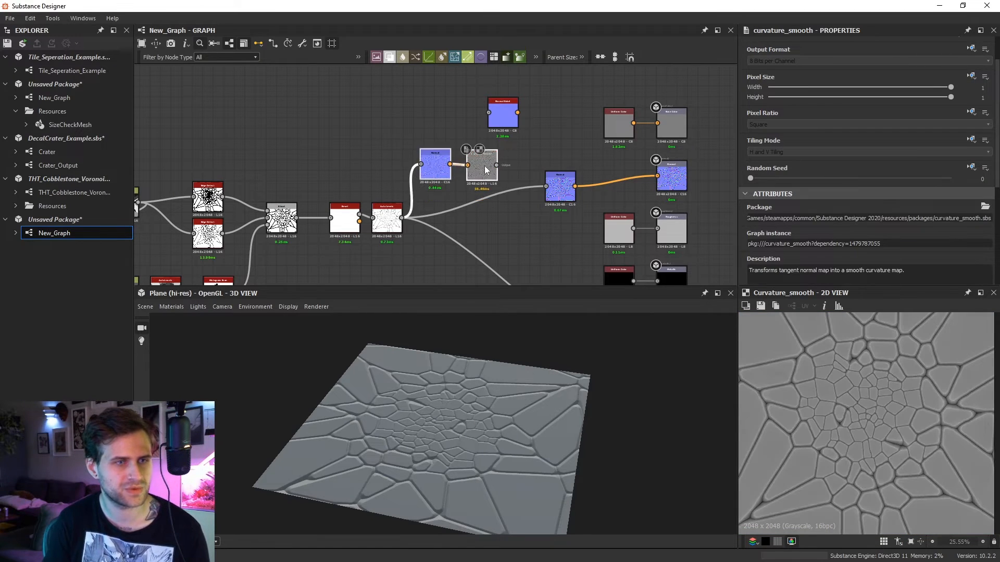
pyautogui.moveTo(484, 166); pyautogui.dragTo(516, 145)
pyautogui.moveTo(620, 128); pyautogui.dragTo(533, 141)
pyautogui.press('Delete')
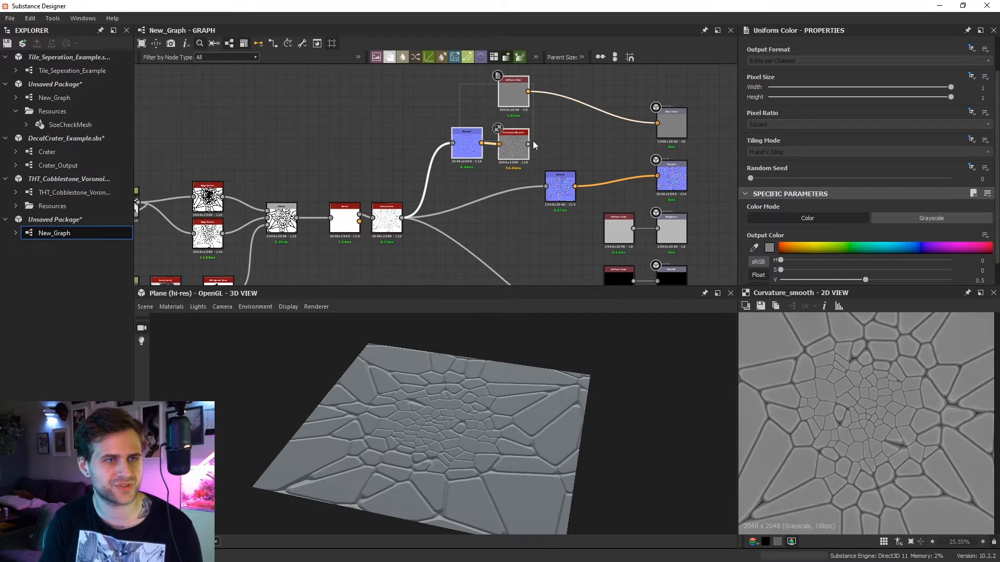
pyautogui.press('space')
pyautogui.write('gr')
pyautogui.press('Return')
pyautogui.hotkey('ctrl', 'z')
pyautogui.hotkey('ctrl', 'z')
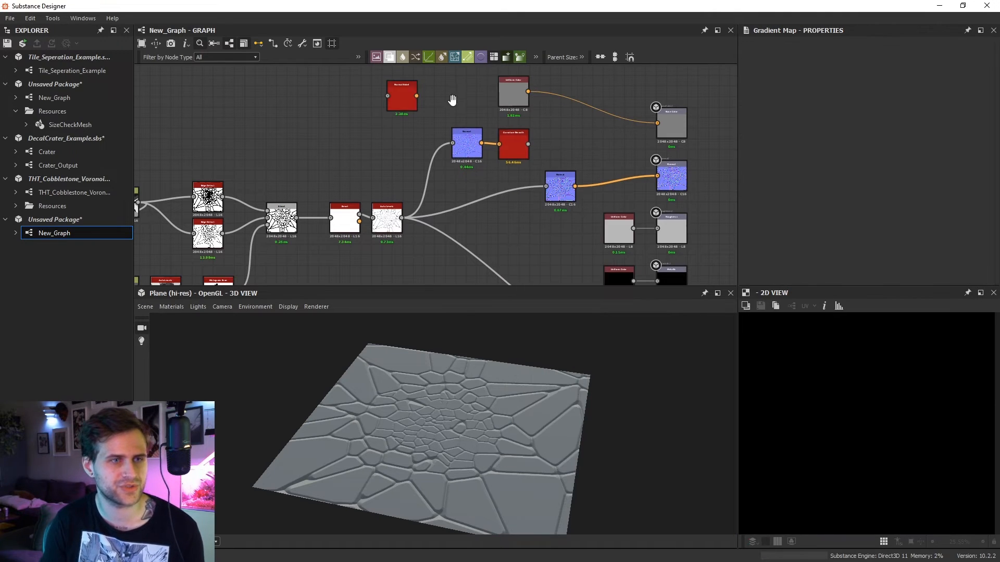
# Switch the base colour's Uniform Color to grayscale and combine it with Curvature Smooth in a new Blend node set to Overlay.
pyautogui.moveTo(452, 100); pyautogui.dragTo(453, 152, button='middle')
pyautogui.moveTo(515, 141); pyautogui.dragTo(515, 110)
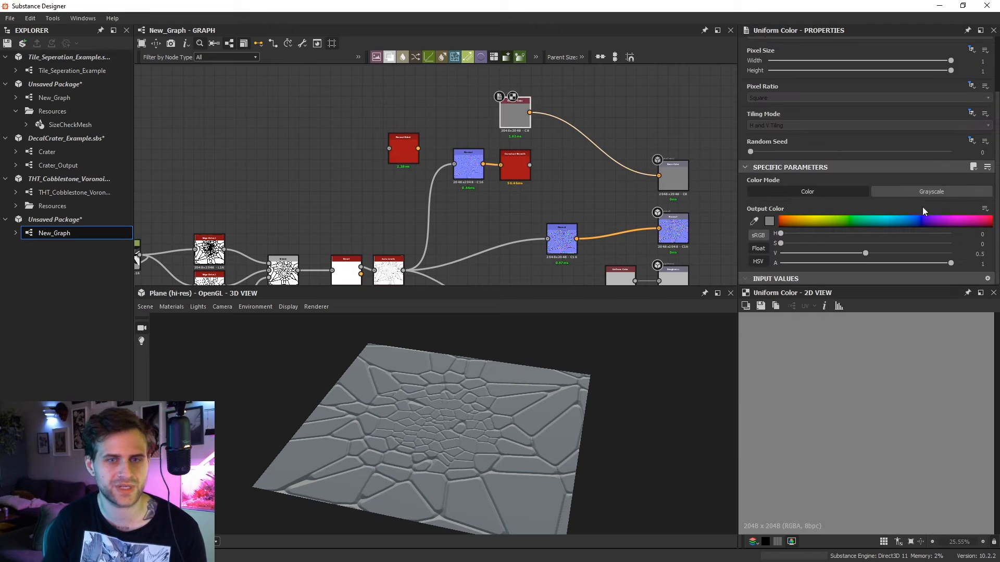
pyautogui.press('space')
pyautogui.click(582, 188)
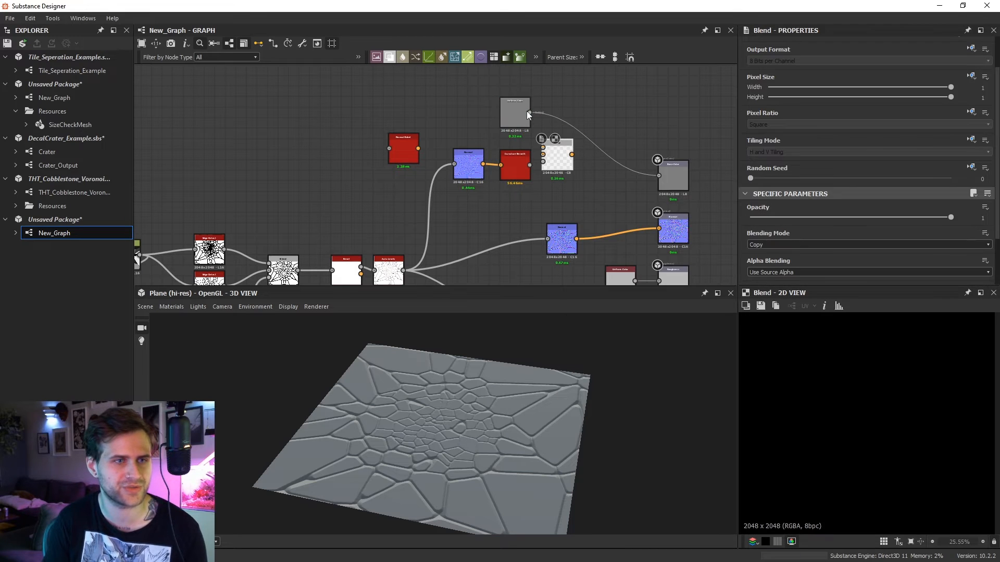
pyautogui.moveTo(547, 142); pyautogui.dragTo(544, 155)
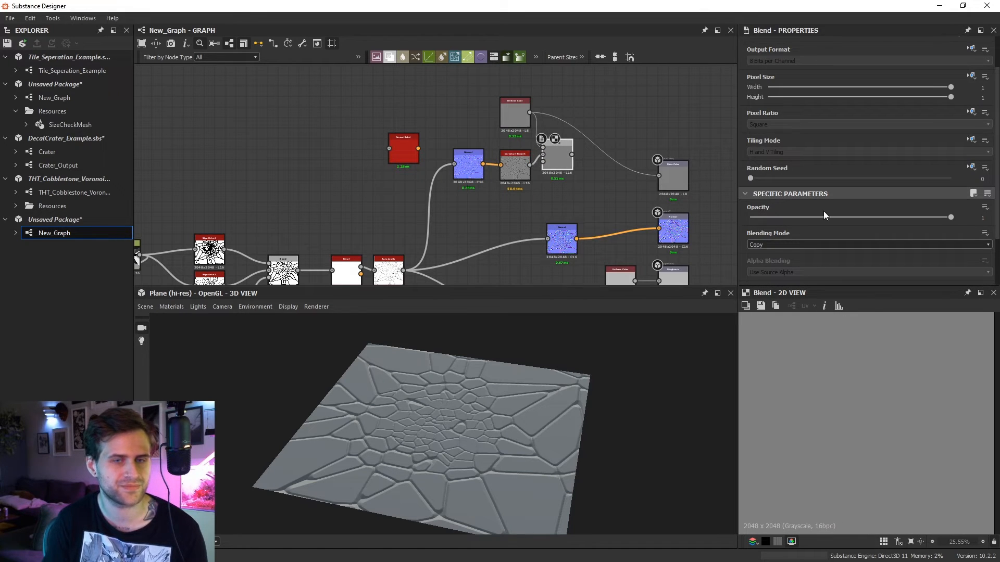
pyautogui.click(823, 245)
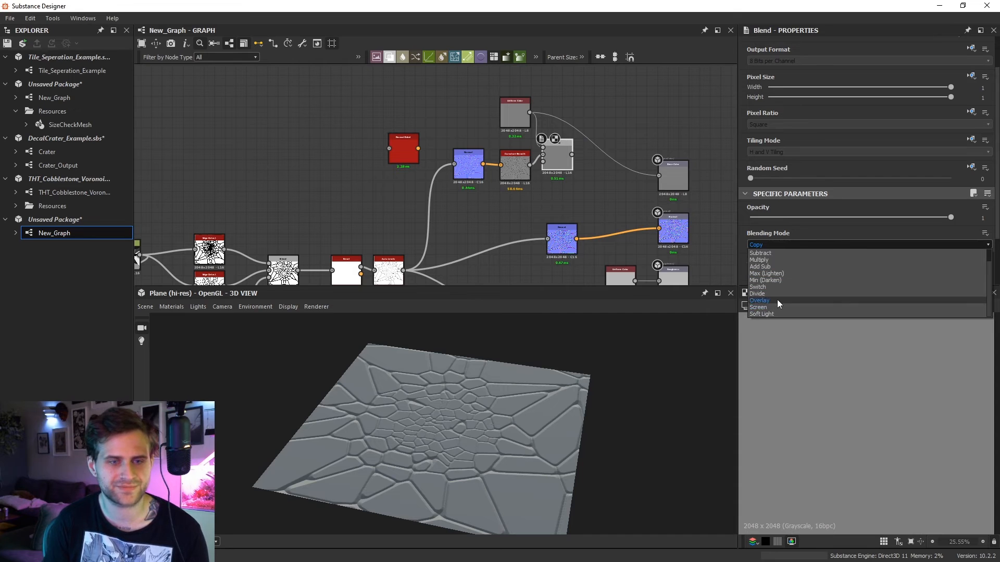
pyautogui.click(776, 302)
# Connect the Overlay Blend to the Base Color output and delete the unused Normal Sobel node.
pyautogui.moveTo(572, 155); pyautogui.dragTo(673, 171)
pyautogui.click(652, 206)
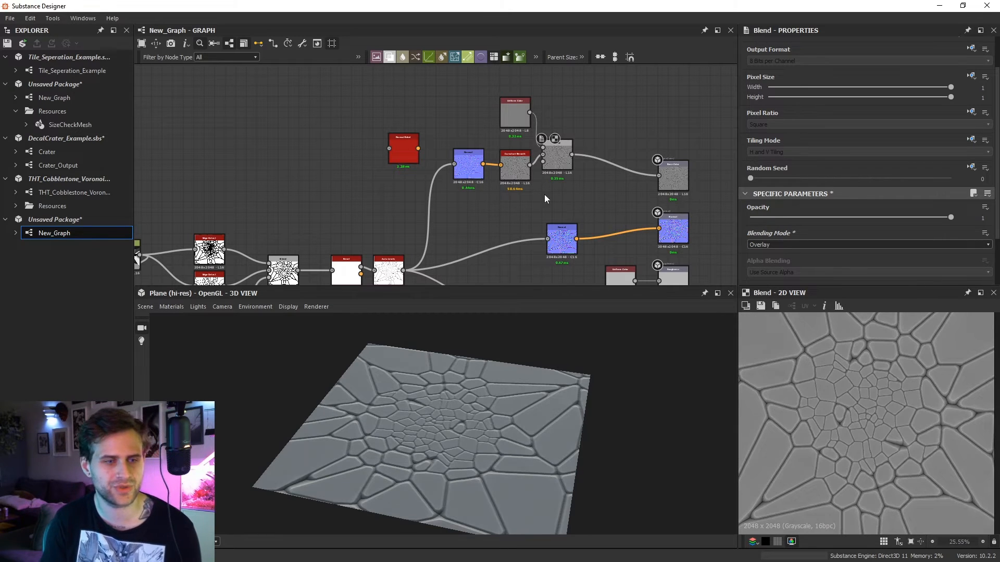
pyautogui.moveTo(563, 162); pyautogui.dragTo(573, 151)
pyautogui.click(400, 159)
# Edit the preview plane's default material, setting the height scale to about 3.39 and tessellation factor to 9, and view the surface up close.
pyautogui.click(172, 307)
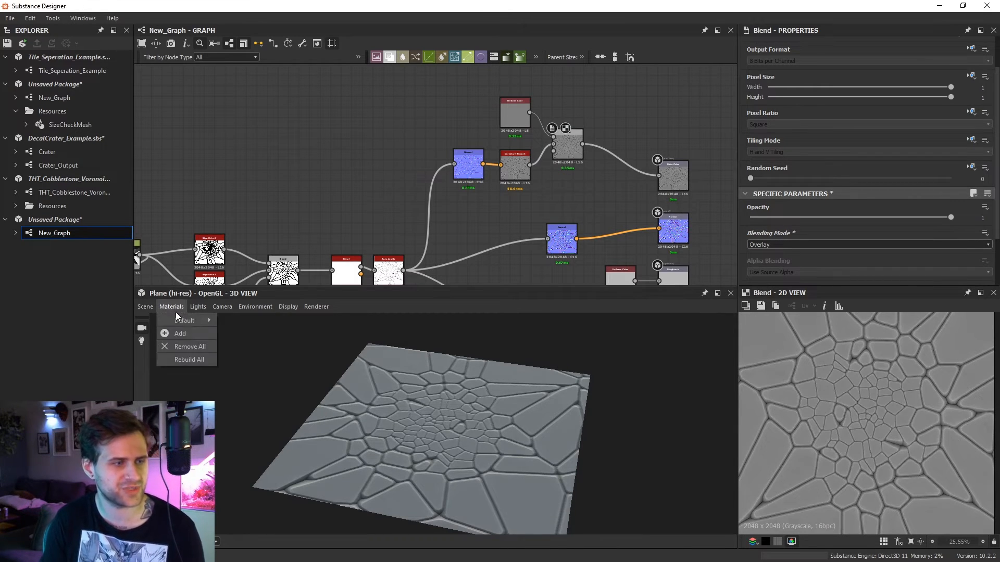
pyautogui.moveTo(184, 320)
pyautogui.moveTo(287, 371)
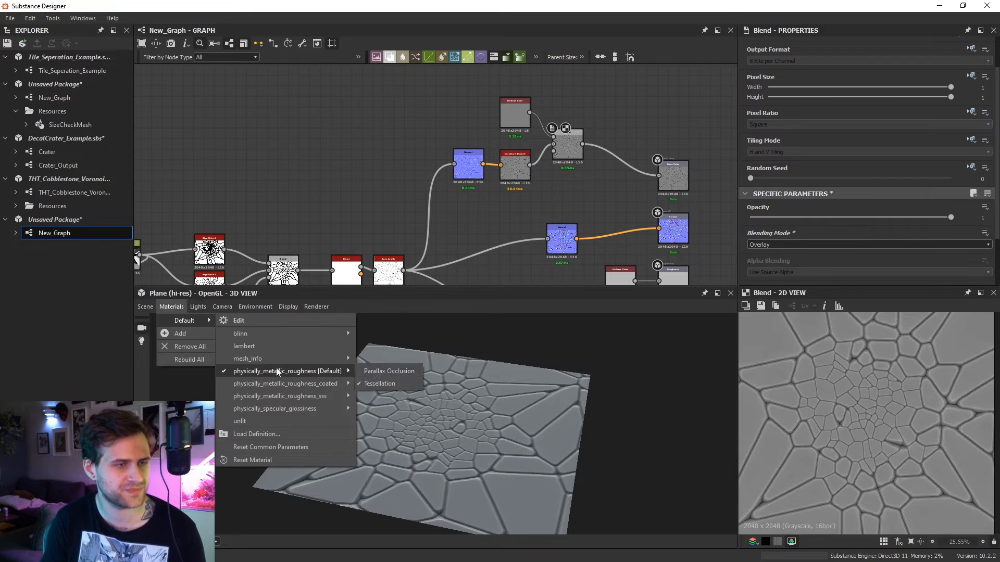
pyautogui.click(376, 371)
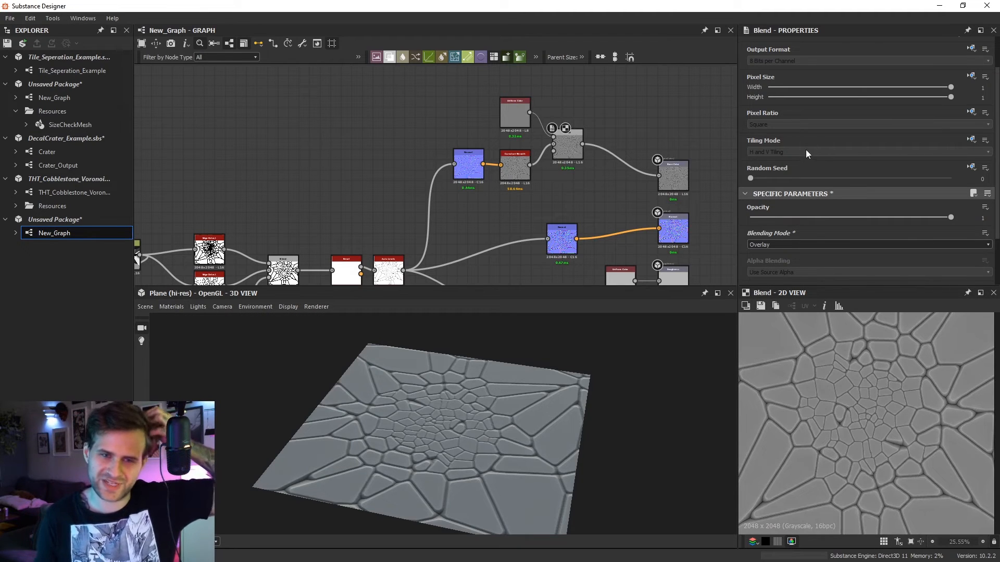
pyautogui.scroll(-3, 786, 189)
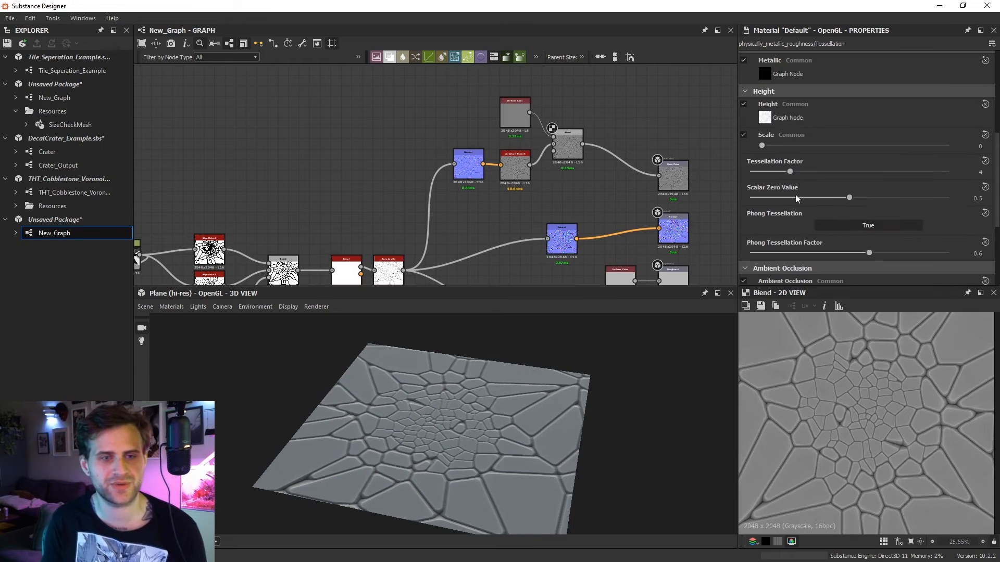
pyautogui.moveTo(779, 145); pyautogui.dragTo(829, 151)
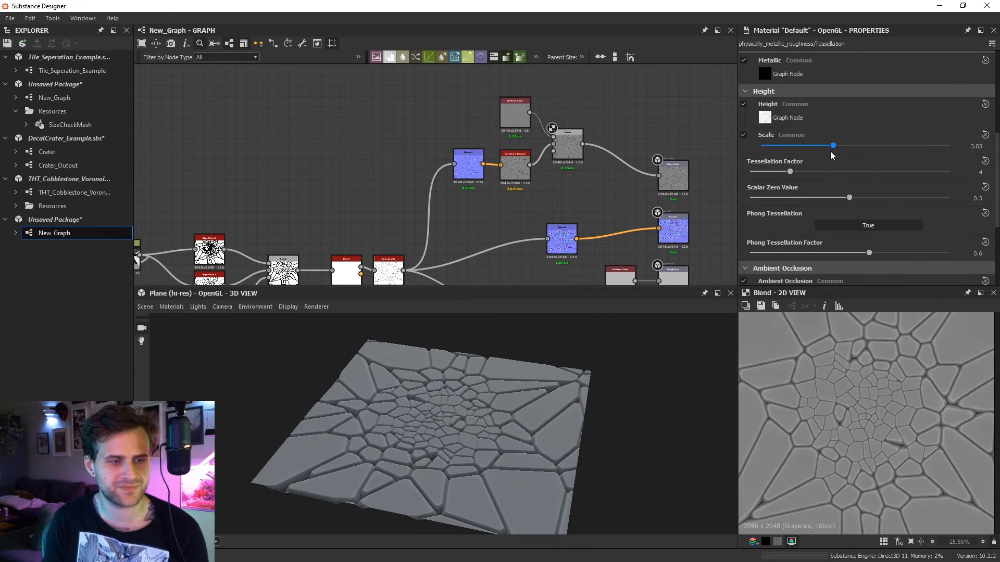
pyautogui.moveTo(892, 180); pyautogui.dragTo(857, 180)
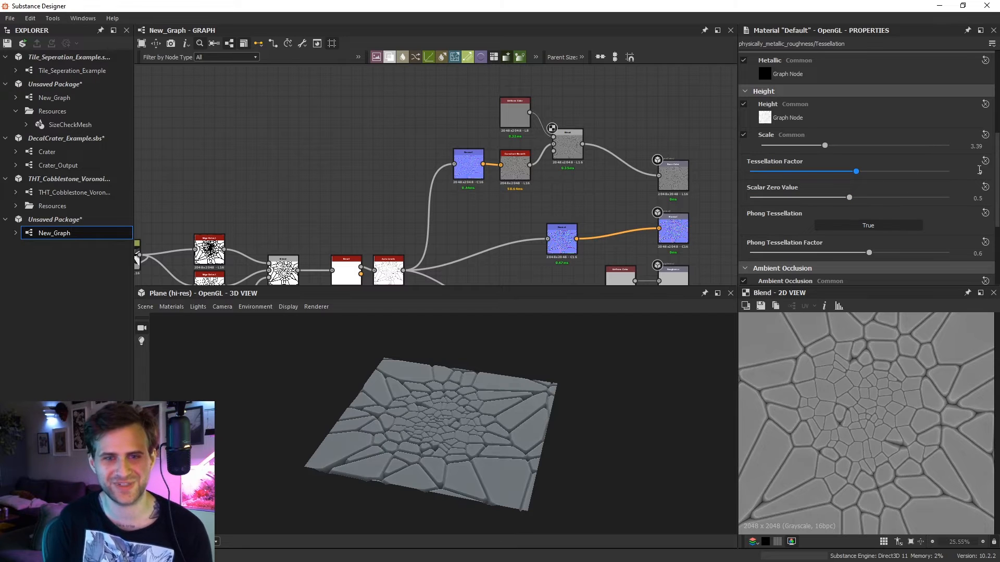
pyautogui.moveTo(587, 397); pyautogui.dragTo(529, 411)
pyautogui.scroll(4, 550, 404)
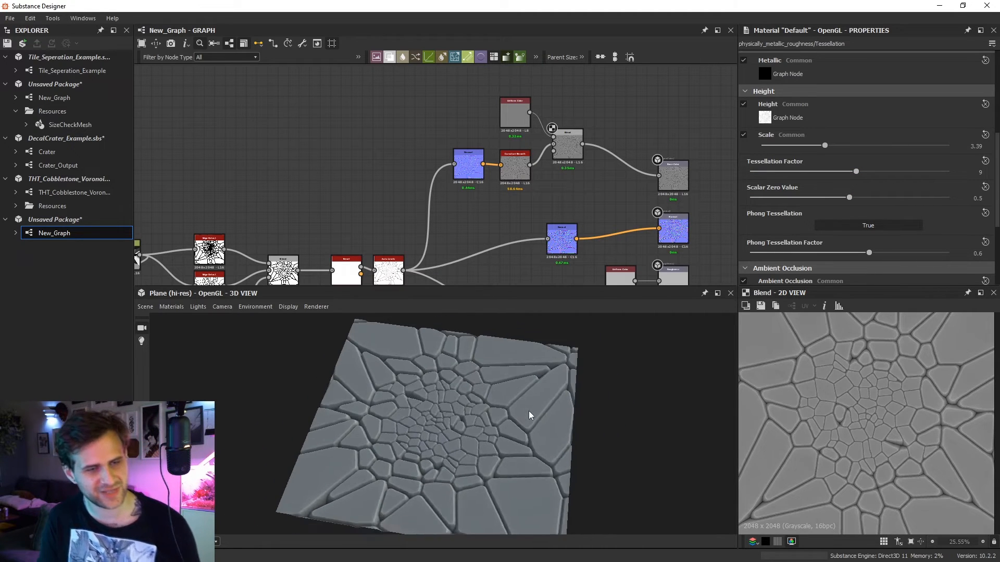
pyautogui.scroll(2, 529, 411)
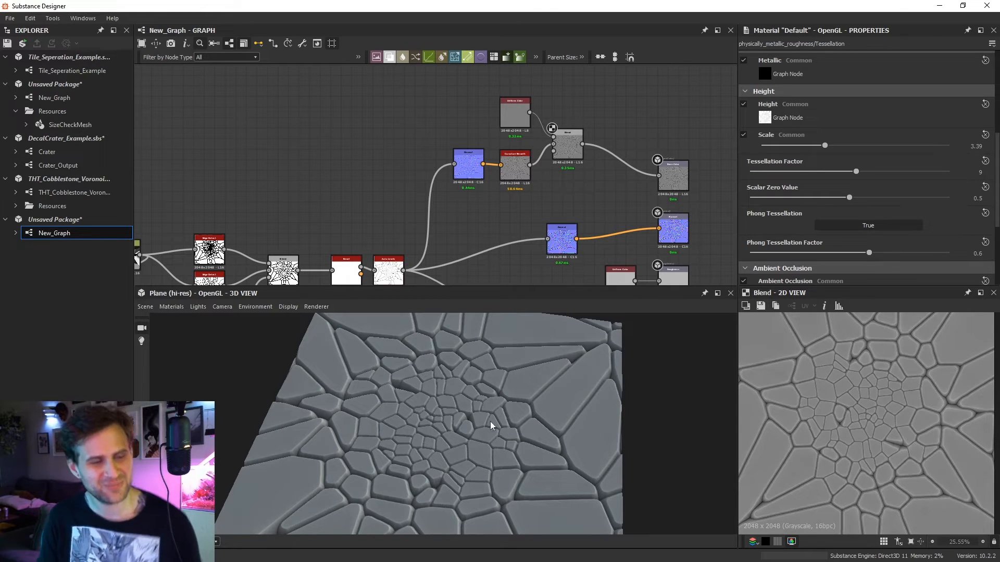
# Move the whole crack-pattern node chain, up to Auto Levels, away from the output nodes to free space in the graph.
pyautogui.moveTo(489, 421)
pyautogui.mouseDown()
pyautogui.moveTo(486, 449)
pyautogui.moveTo(507, 416)
pyautogui.mouseUp()
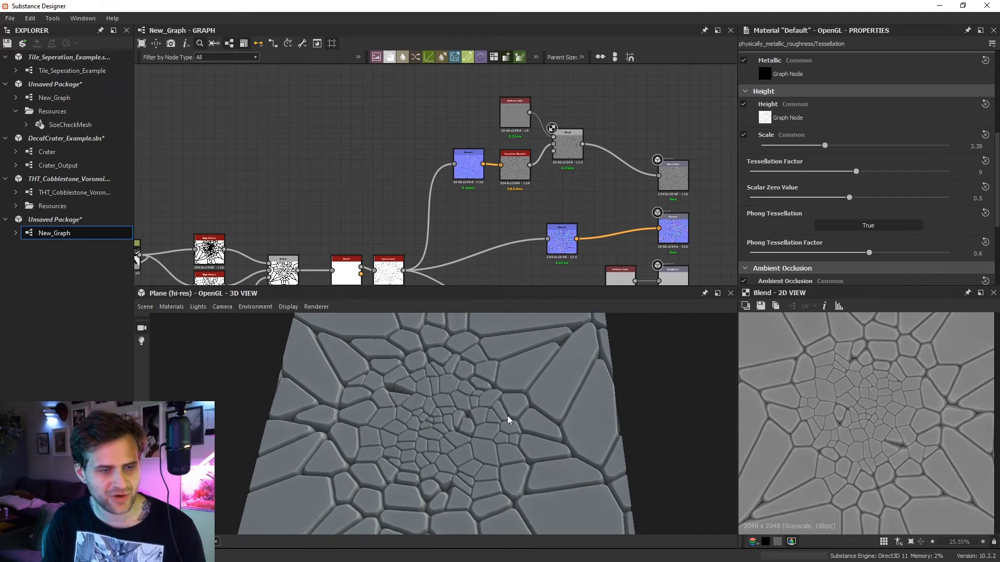
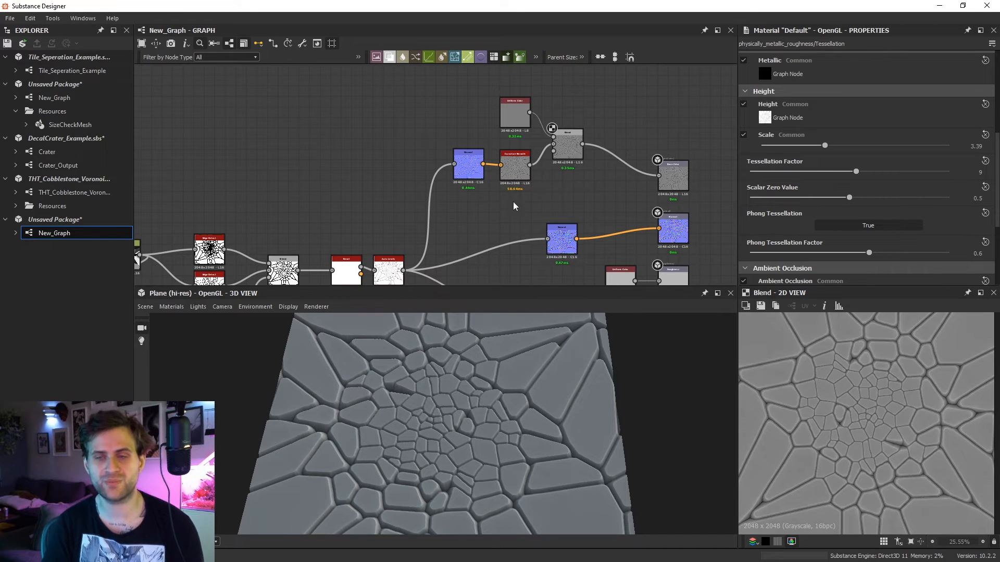
pyautogui.moveTo(598, 217); pyautogui.dragTo(595, 99, button='middle')
pyautogui.moveTo(380, 250); pyautogui.dragTo(495, 190, button='middle')
pyautogui.scroll(-3, 496, 189)
pyautogui.moveTo(203, 118); pyautogui.dragTo(299, 151, button='middle')
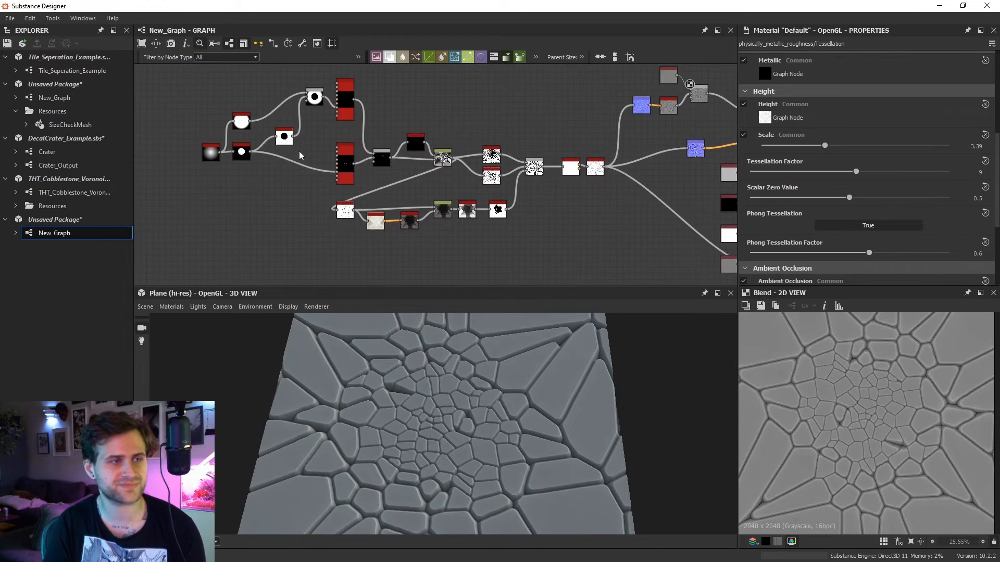
pyautogui.moveTo(164, 79); pyautogui.dragTo(624, 255)
pyautogui.moveTo(595, 167); pyautogui.dragTo(528, 162)
# Add a Normal Sobel node below the pattern chain and preview the Edge Detect and Blend nodes as possible inputs.
pyautogui.click(538, 220)
pyautogui.press('space')
pyautogui.write('normal sobel')
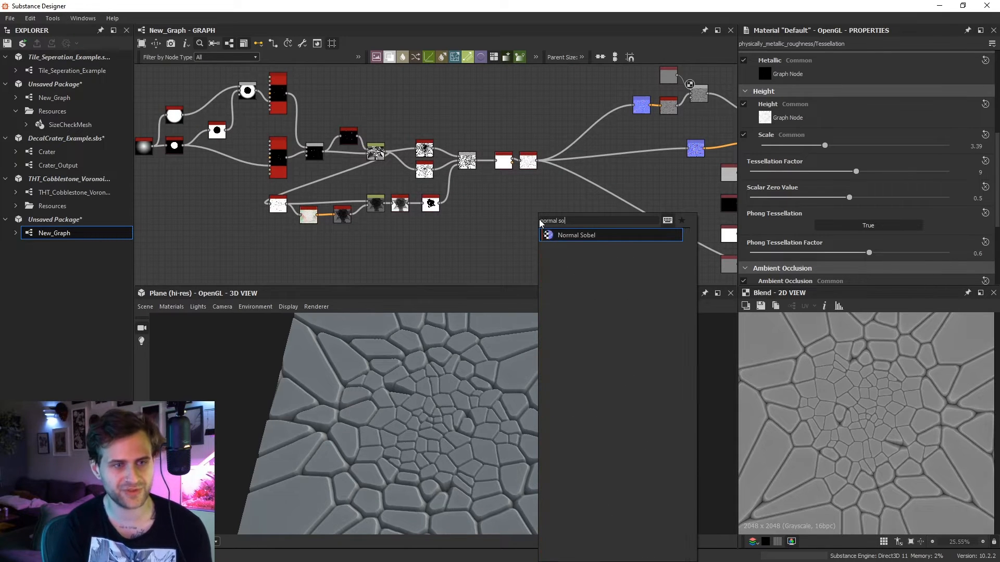
pyautogui.press('Return')
pyautogui.scroll(2, 539, 220)
pyautogui.doubleClick(151, 213)
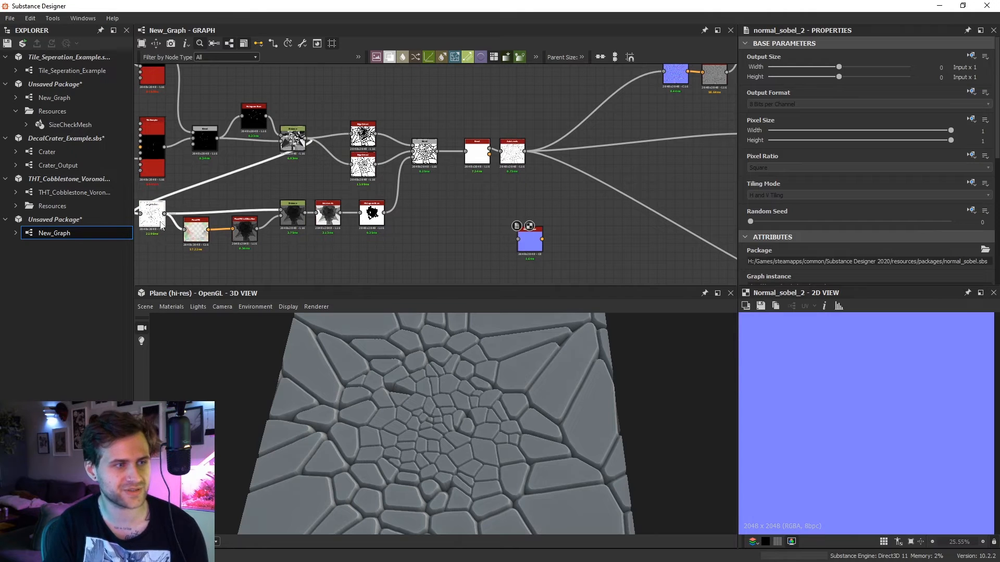
pyautogui.scroll(2, 919, 412)
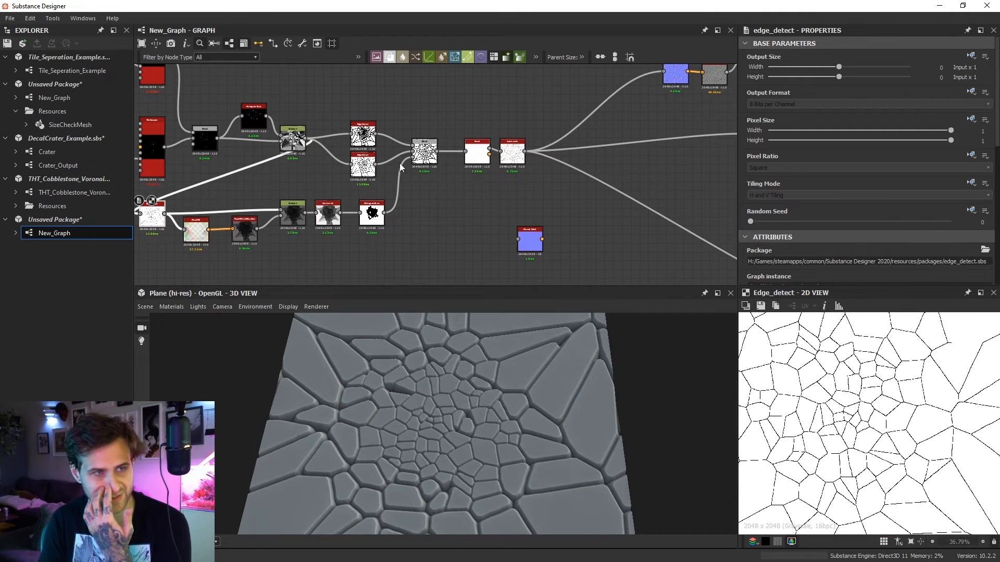
pyautogui.doubleClick(424, 152)
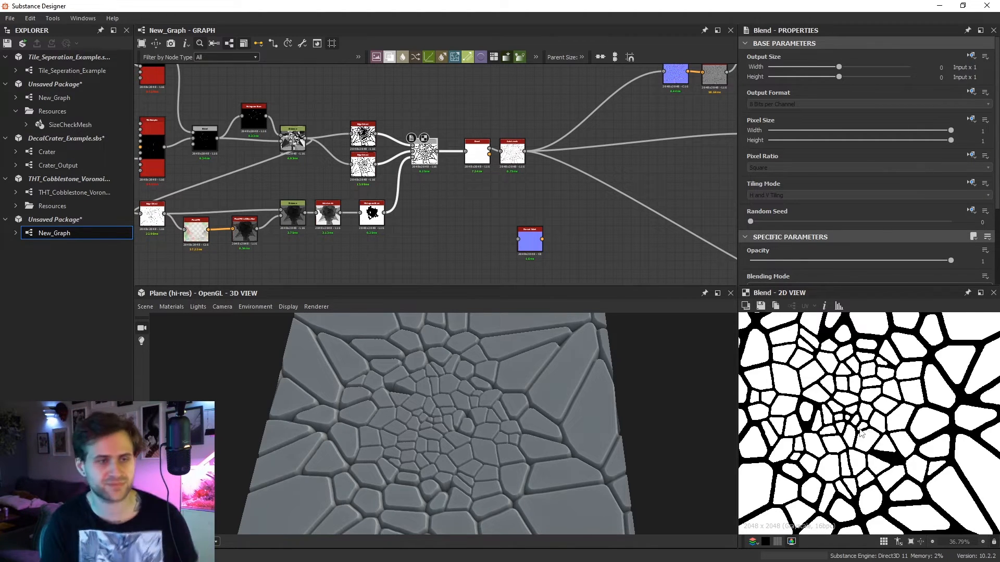
pyautogui.scroll(1, 518, 118)
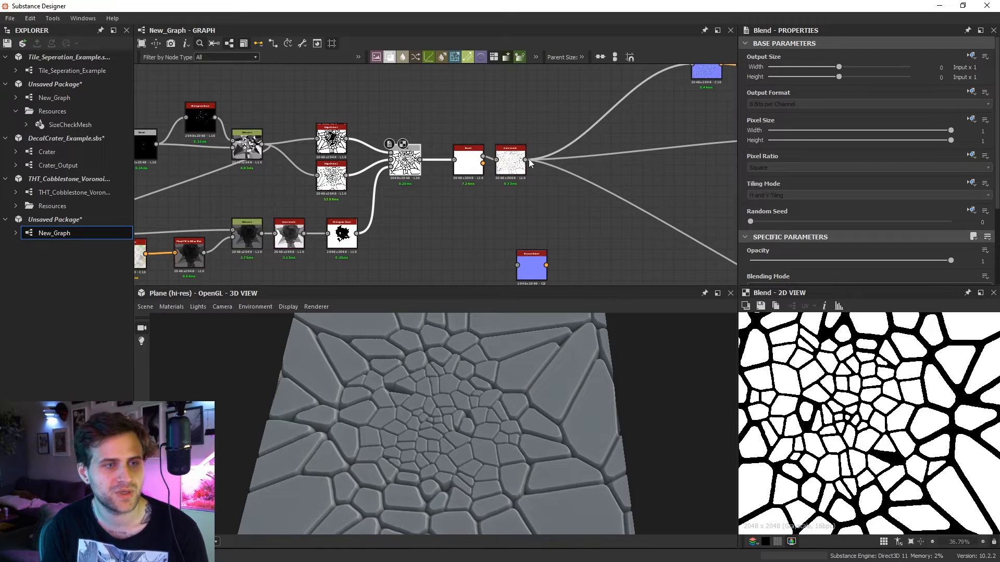
# Connect Auto Levels to the Normal Sobel node, place it beneath the chain and preview its result with its intensity settings.
pyautogui.moveTo(524, 161); pyautogui.dragTo(518, 265)
pyautogui.click(536, 267)
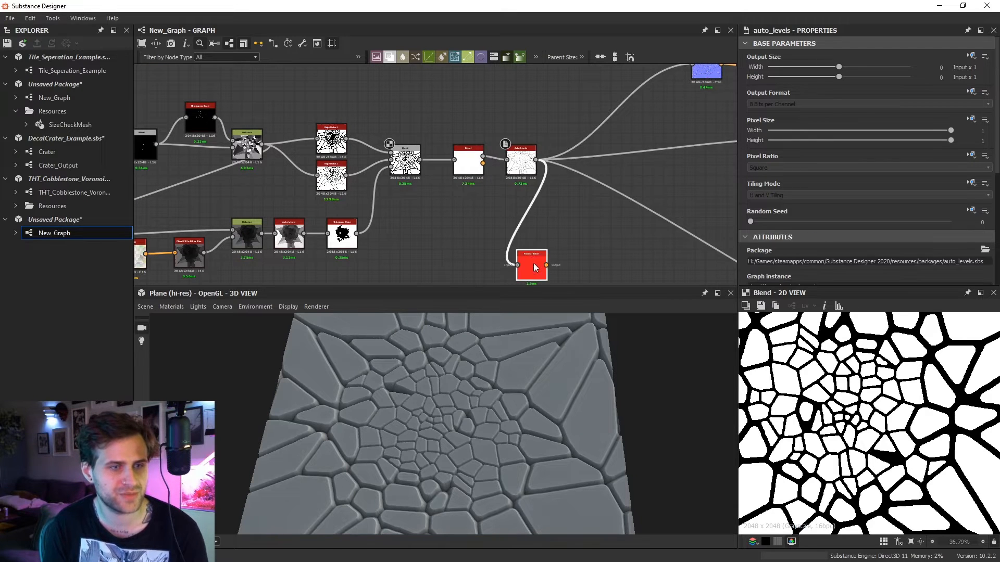
pyautogui.moveTo(536, 268); pyautogui.dragTo(558, 196, button='middle')
pyautogui.moveTo(558, 196); pyautogui.dragTo(486, 245)
pyautogui.doubleClick(485, 245)
pyautogui.scroll(-3, 821, 230)
pyautogui.scroll(-5, 822, 234)
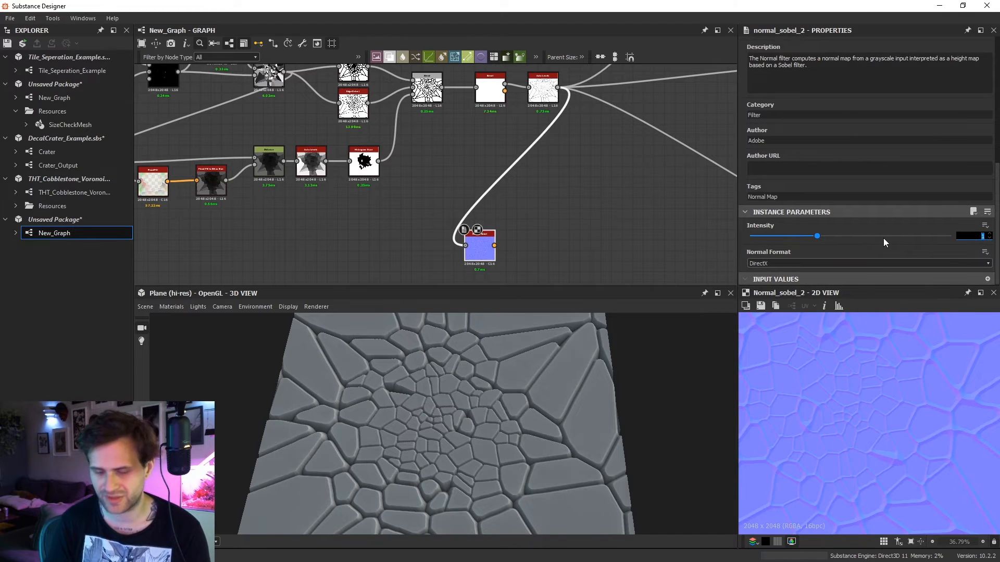
# Add a Curvature Sobel node beside the Normal Sobel and feed it from the Normal Sobel output.
pyautogui.click(554, 244)
pyautogui.press('space')
pyautogui.write('c')
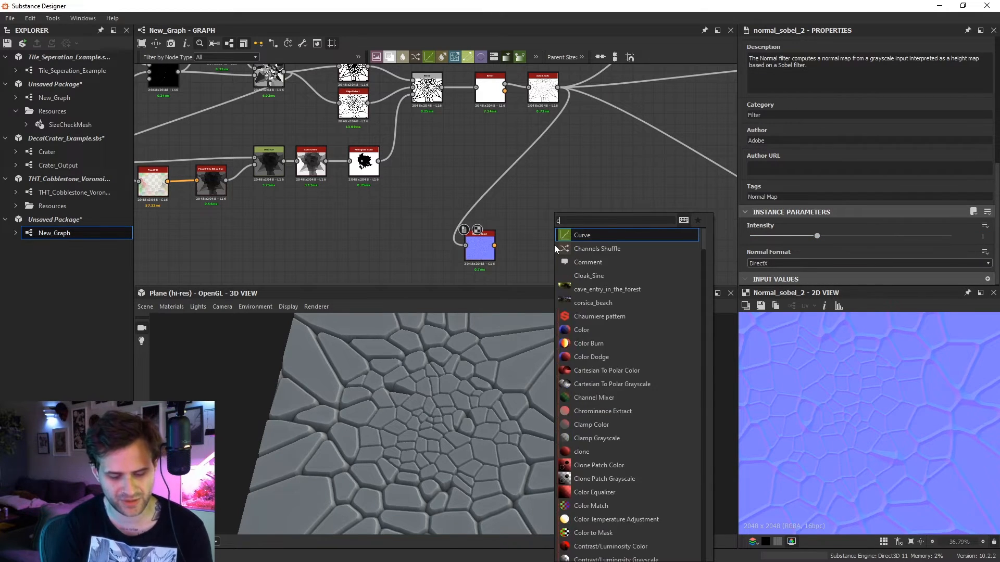
pyautogui.write('urv')
pyautogui.click(592, 272)
pyautogui.scroll(2, 546, 252)
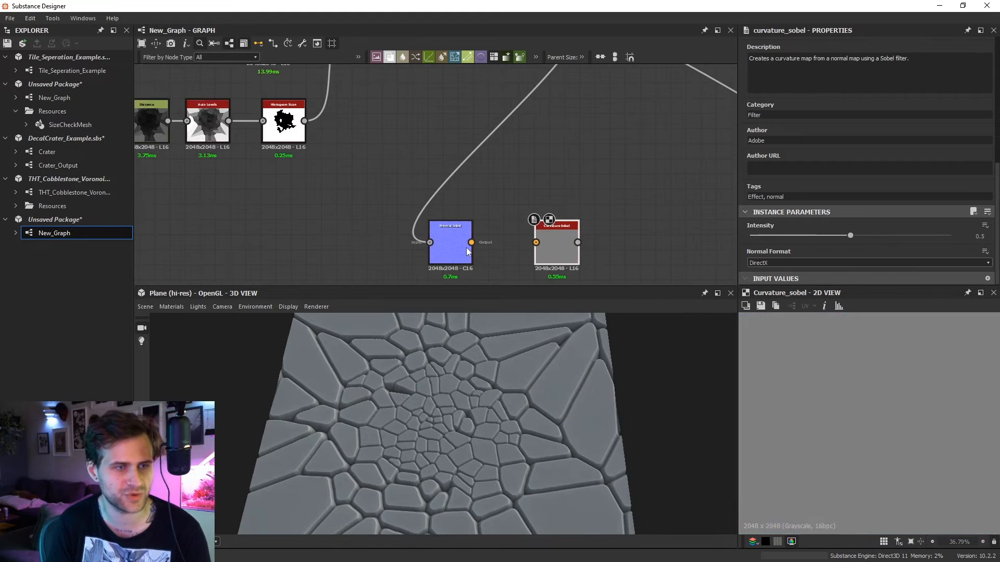
pyautogui.moveTo(472, 242); pyautogui.dragTo(536, 242)
# Add a Histogram Scan node after the Curvature Sobel and connect the two.
pyautogui.press('space')
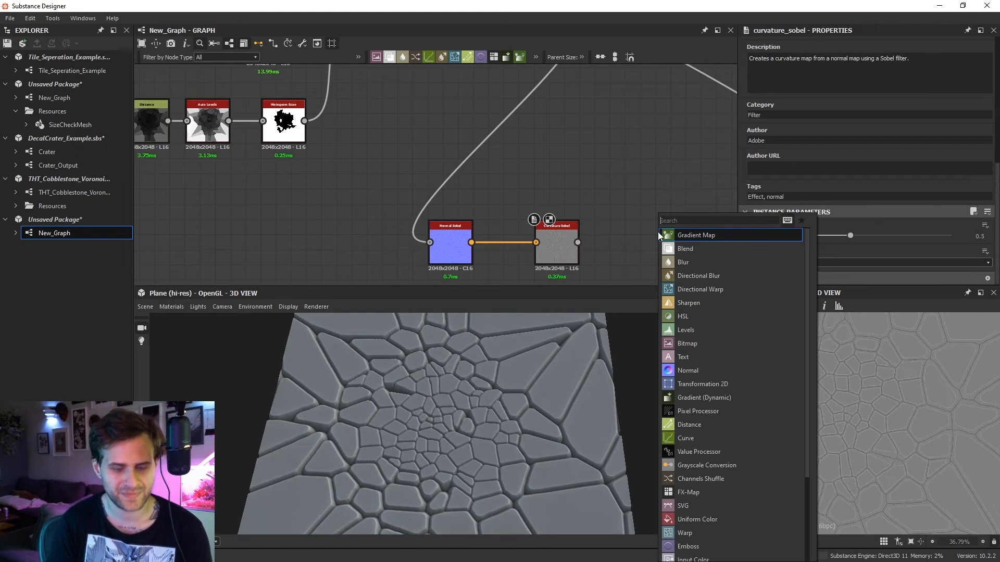
pyautogui.write('hist')
pyautogui.press('Return')
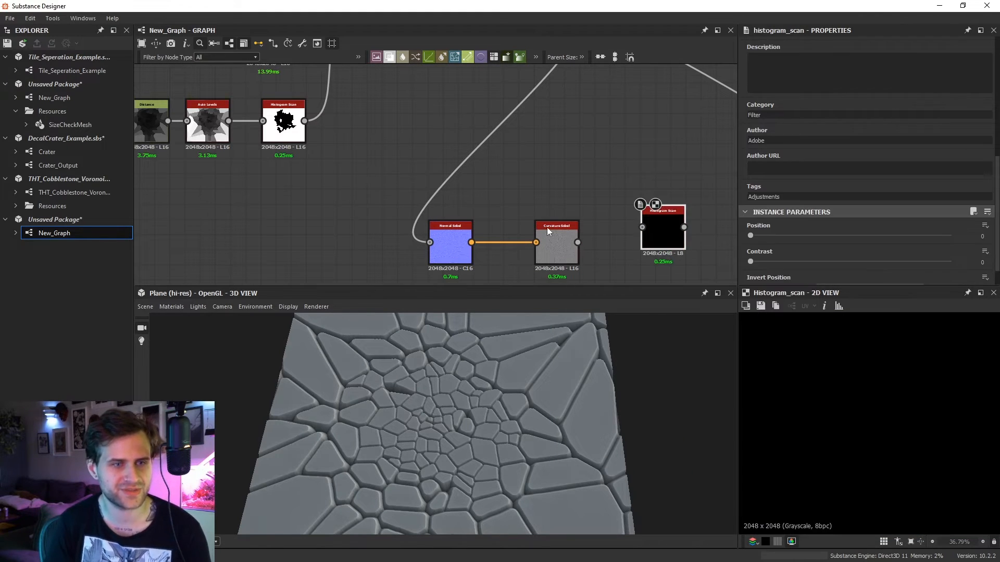
pyautogui.moveTo(577, 243); pyautogui.dragTo(643, 245)
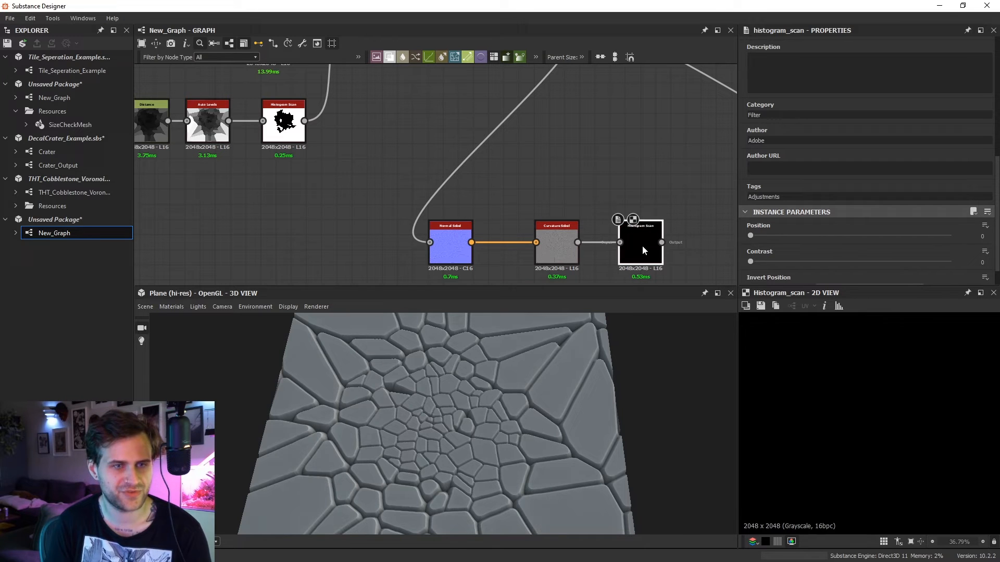
# Set the Histogram Scan's Position to 0.57 and Contrast to 1, checking the crack lines up close.
pyautogui.click(840, 235)
pyautogui.moveTo(841, 235); pyautogui.dragTo(852, 236)
pyautogui.moveTo(900, 262); pyautogui.dragTo(957, 263)
pyautogui.scroll(8, 889, 404)
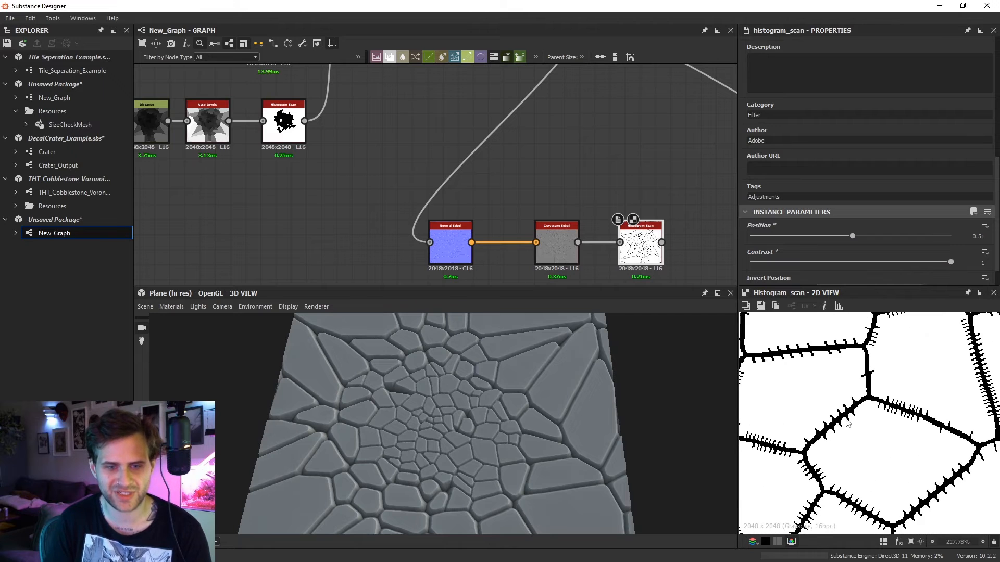
pyautogui.moveTo(852, 236); pyautogui.dragTo(864, 236)
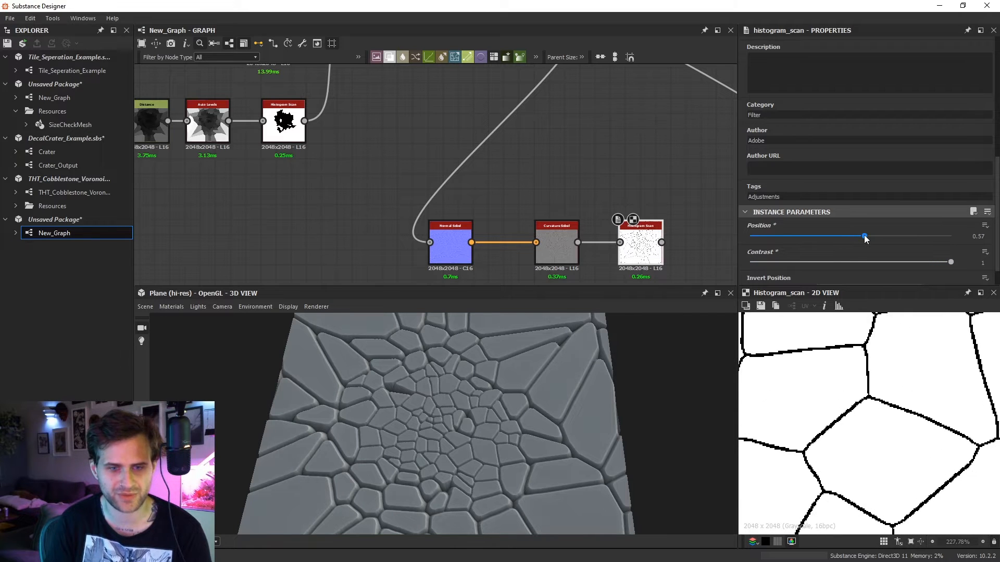
pyautogui.scroll(-5, 891, 385)
pyautogui.scroll(-3, 900, 374)
pyautogui.scroll(5, 938, 412)
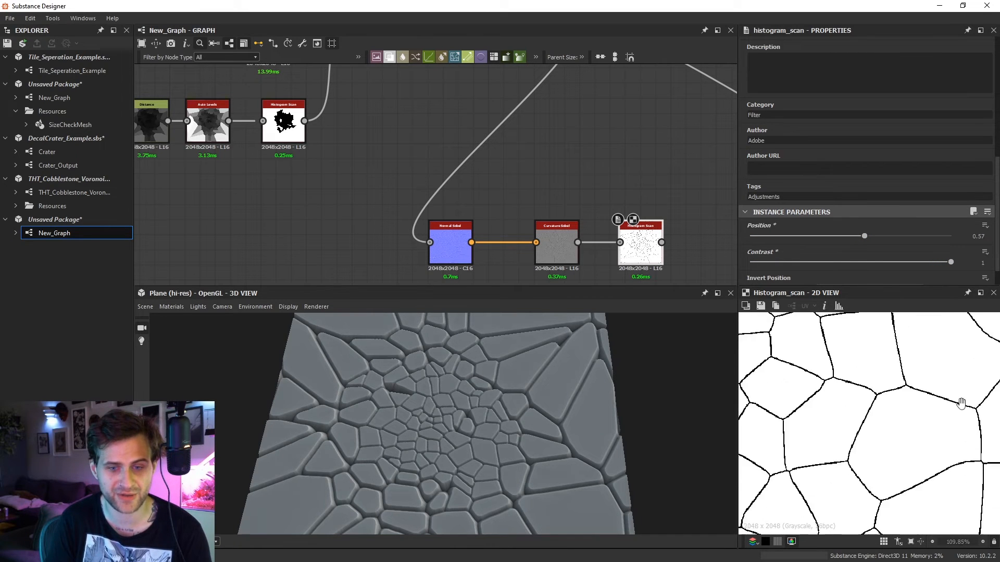
pyautogui.scroll(2, 937, 412)
# Compare the Histogram Scan mask with the Edge Detect output and move the Normal Sobel, Curvature Sobel and Histogram Scan chain farther back.
pyautogui.scroll(-4, 460, 168)
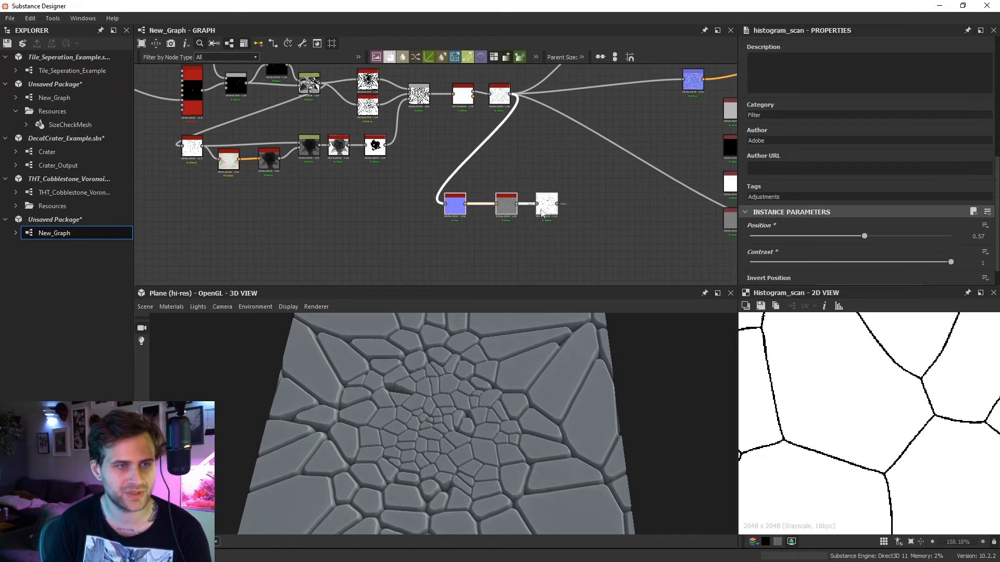
pyautogui.scroll(-3, 895, 398)
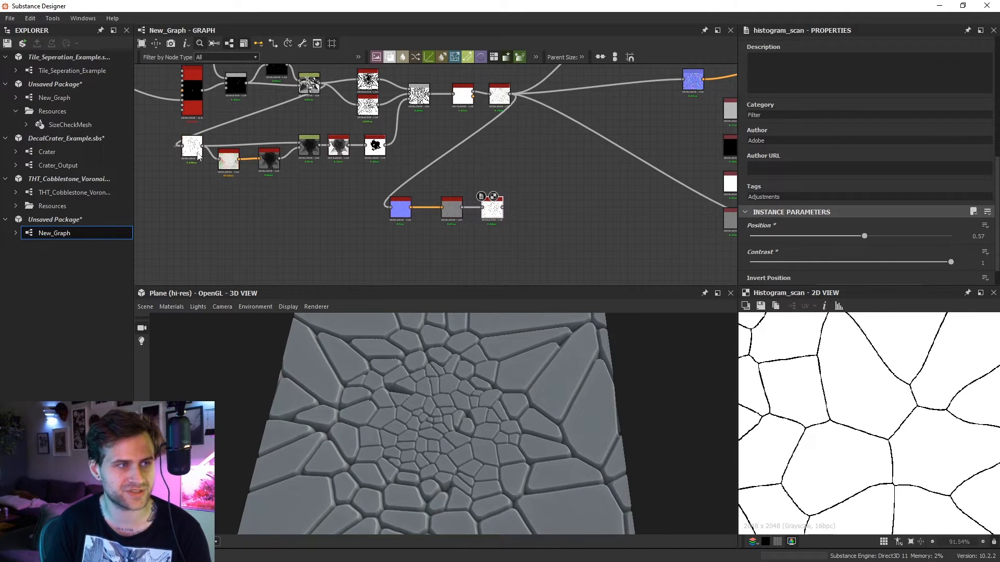
pyautogui.doubleClick(197, 153)
pyautogui.doubleClick(498, 211)
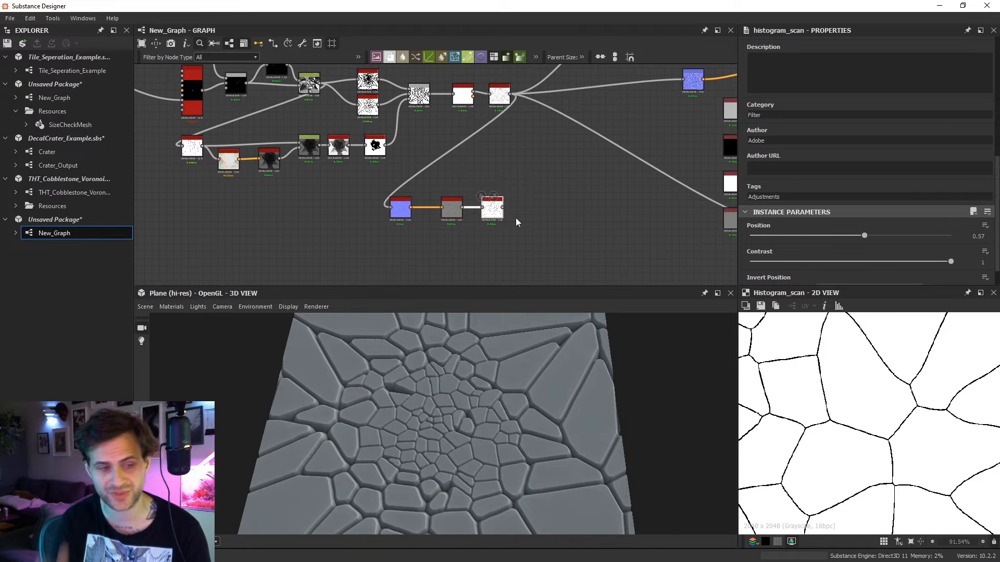
pyautogui.moveTo(355, 178); pyautogui.dragTo(423, 220)
pyautogui.click(545, 220)
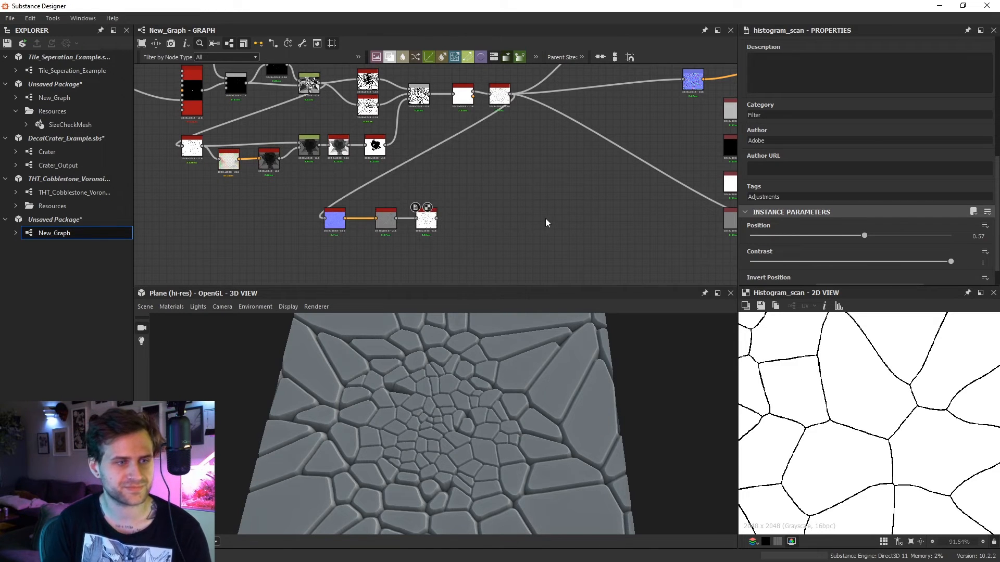
pyautogui.press('space')
pyautogui.write('flood')
pyautogui.press('Return')
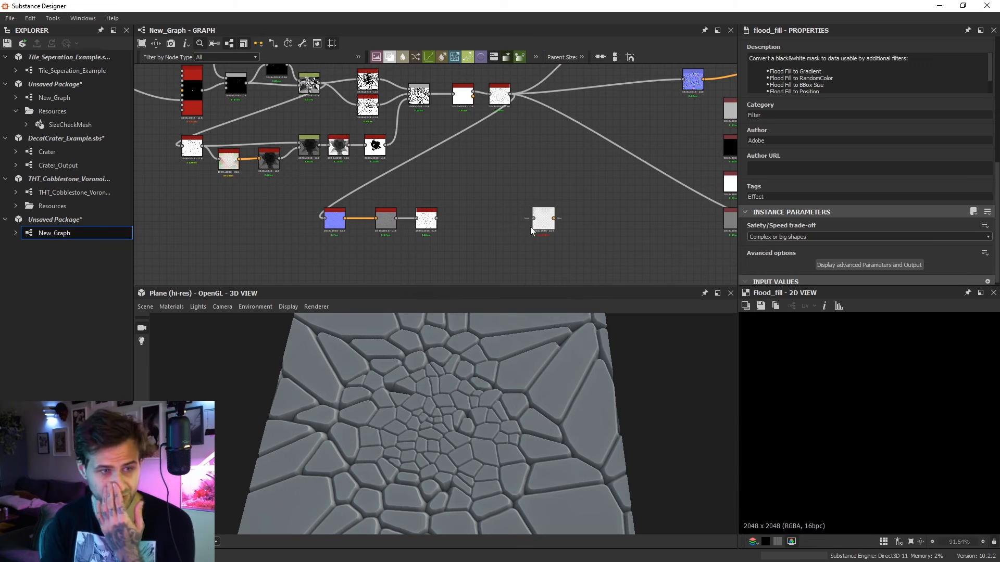
pyautogui.press('Delete')
# Add a Flood Fill to Gradient node beyond the Histogram Scan, leaving room between them.
pyautogui.press('space')
pyautogui.write('flood')
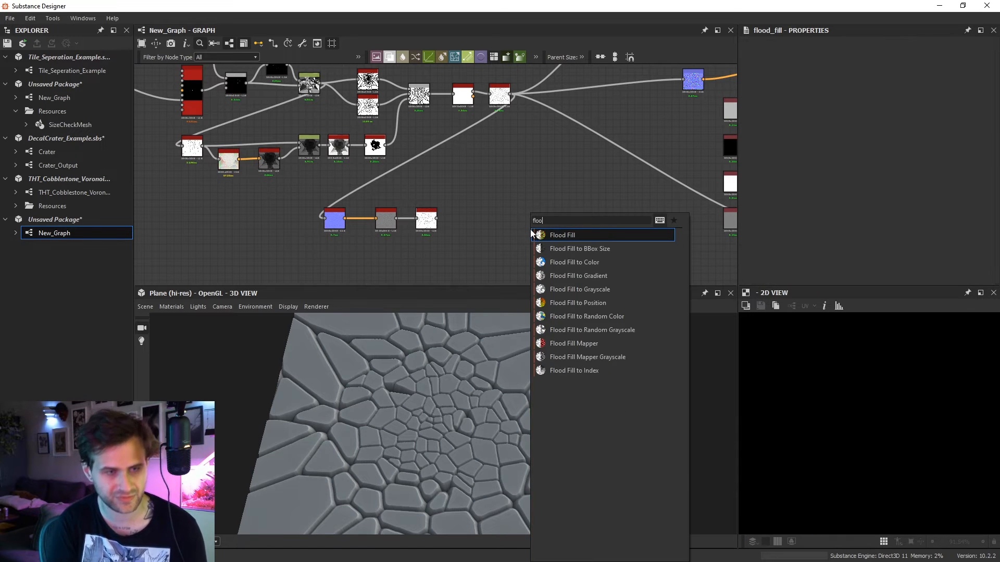
pyautogui.click(612, 276)
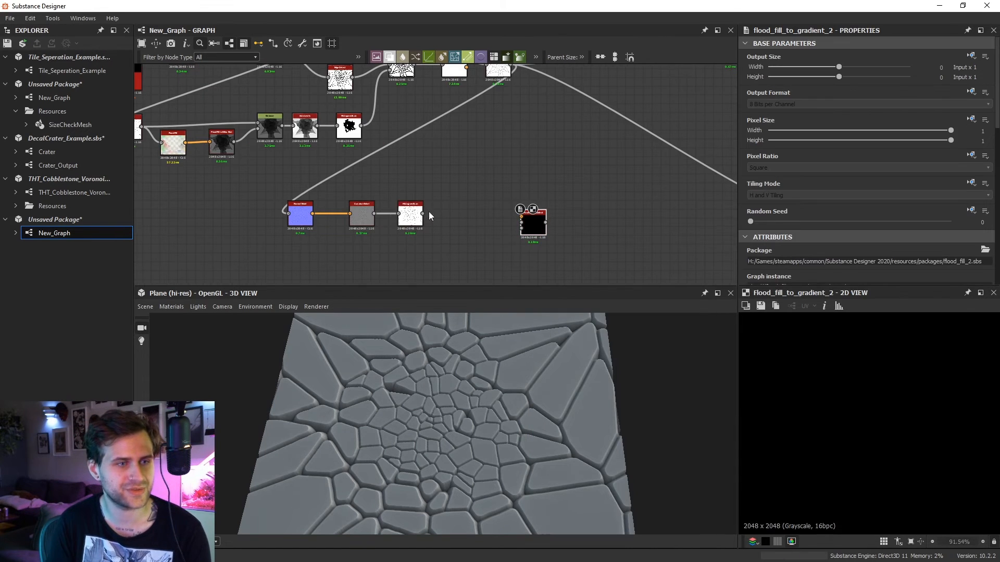
# Add a Flood Fill node after the Histogram Scan and feed it with the scanned crack mask.
pyautogui.moveTo(423, 213)
pyautogui.mouseDown()
pyautogui.moveTo(478, 217)
pyautogui.moveTo(424, 217)
pyautogui.moveTo(439, 223)
pyautogui.mouseUp()
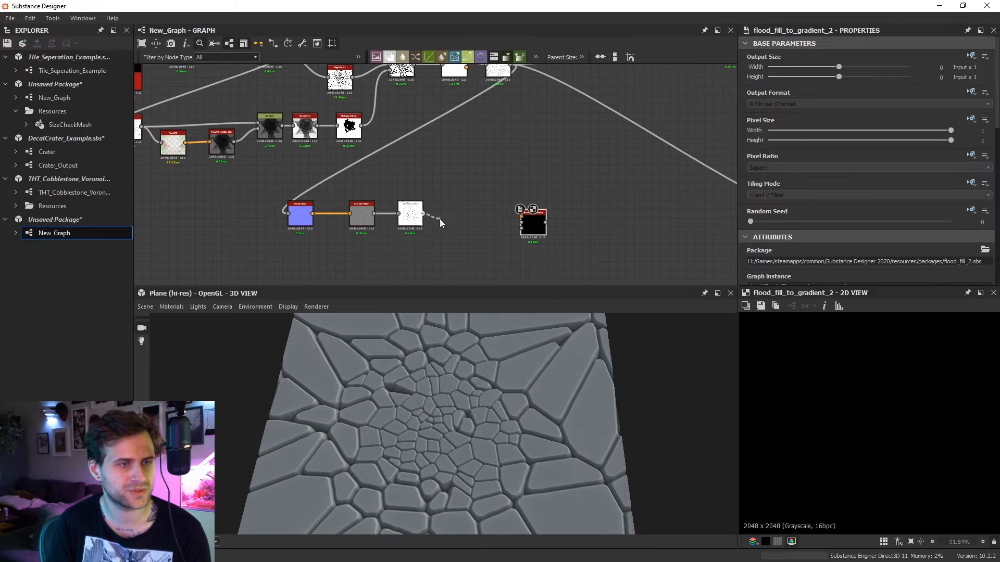
pyautogui.press('space')
pyautogui.write('flood')
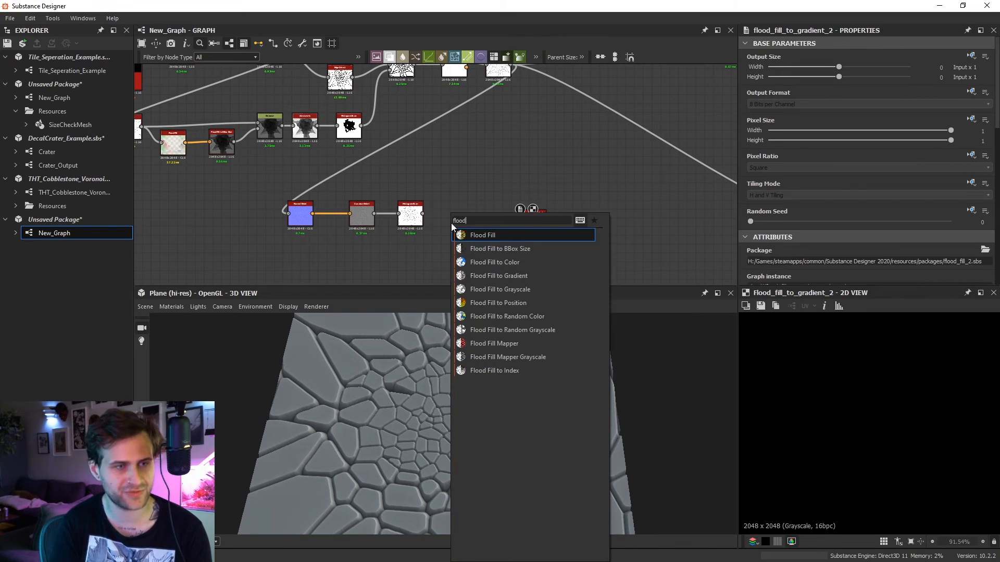
pyautogui.press('Return')
pyautogui.moveTo(423, 212); pyautogui.dragTo(443, 218)
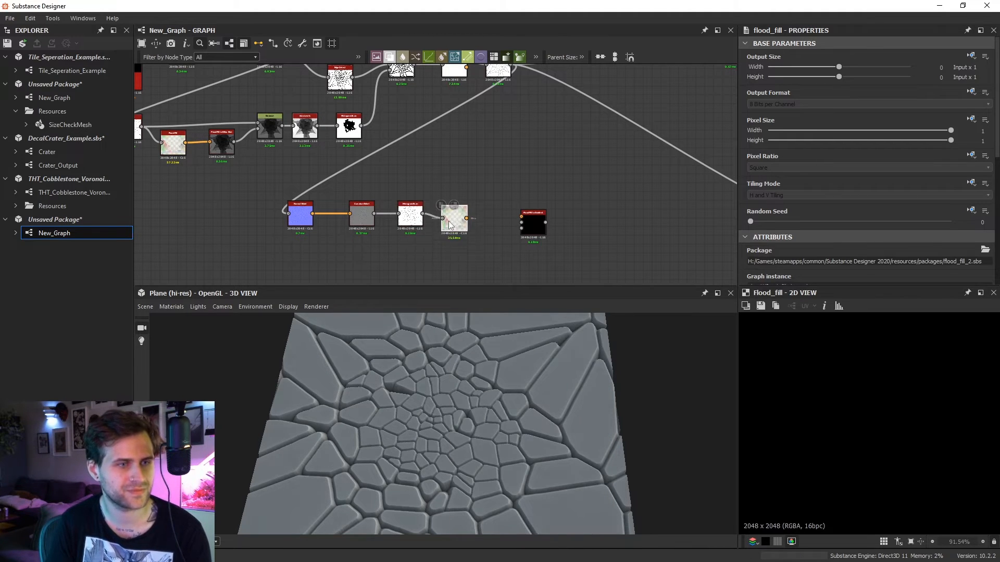
# Connect Flood Fill to the Flood Fill to Gradient node, position it close by and preview its result.
pyautogui.scroll(2, 459, 225)
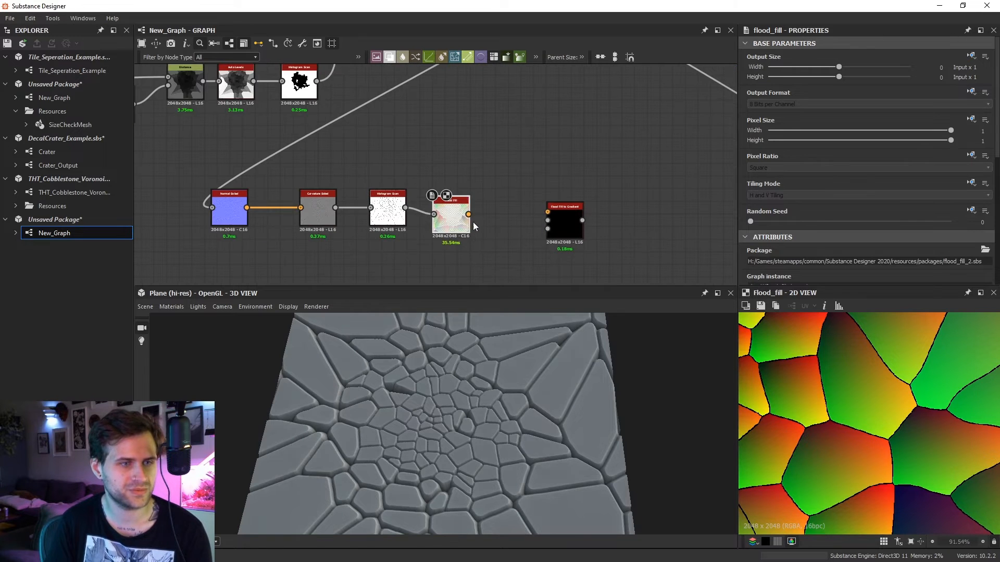
pyautogui.moveTo(525, 212)
pyautogui.mouseDown()
pyautogui.moveTo(570, 211)
pyautogui.moveTo(542, 212)
pyautogui.mouseUp()
pyautogui.doubleClick(542, 213)
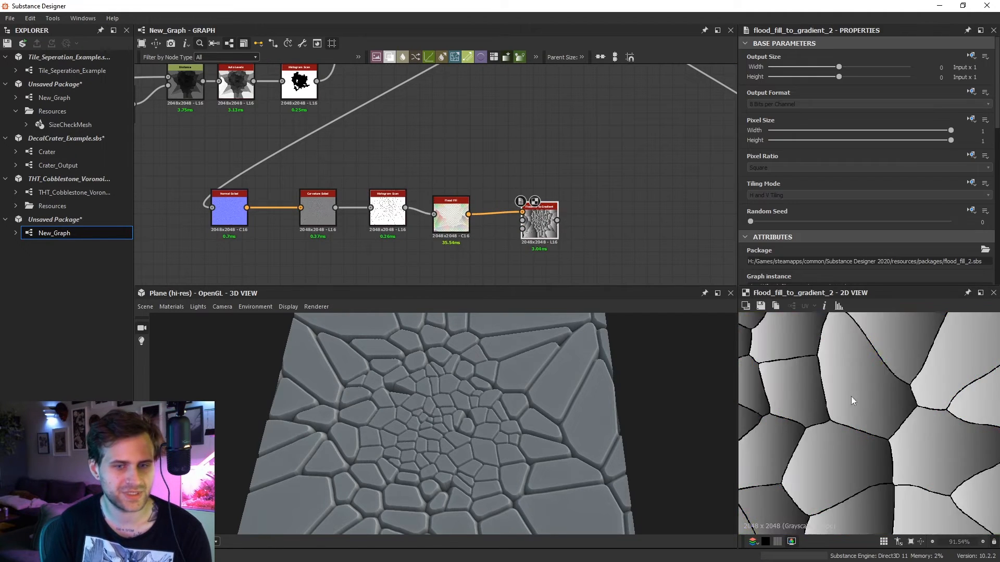
# Examine the per-stone gradients in the preview and test the Flood Fill to Gradient node's Angle Variation.
pyautogui.scroll(-7, 892, 422)
pyautogui.scroll(2, 896, 432)
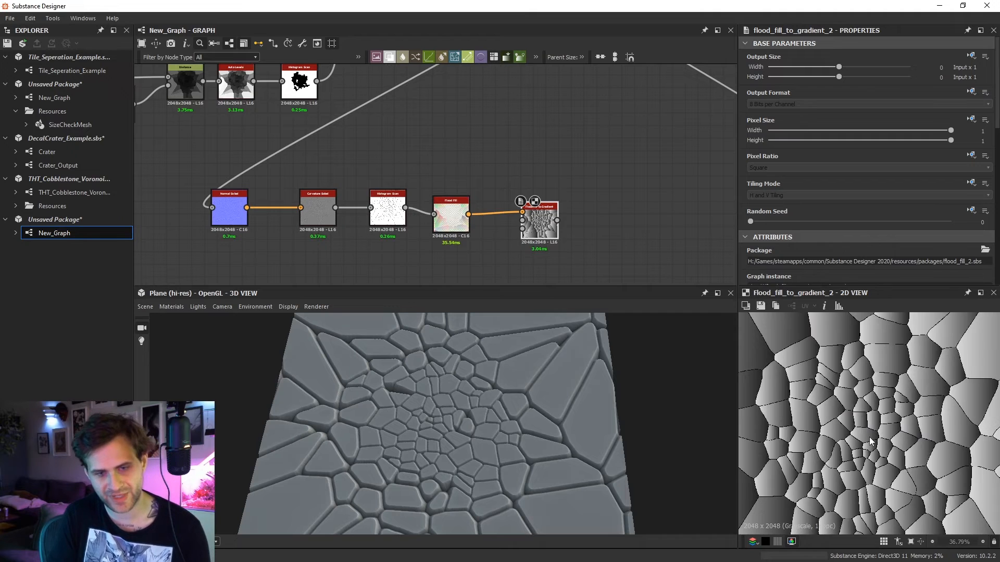
pyautogui.scroll(3, 870, 441)
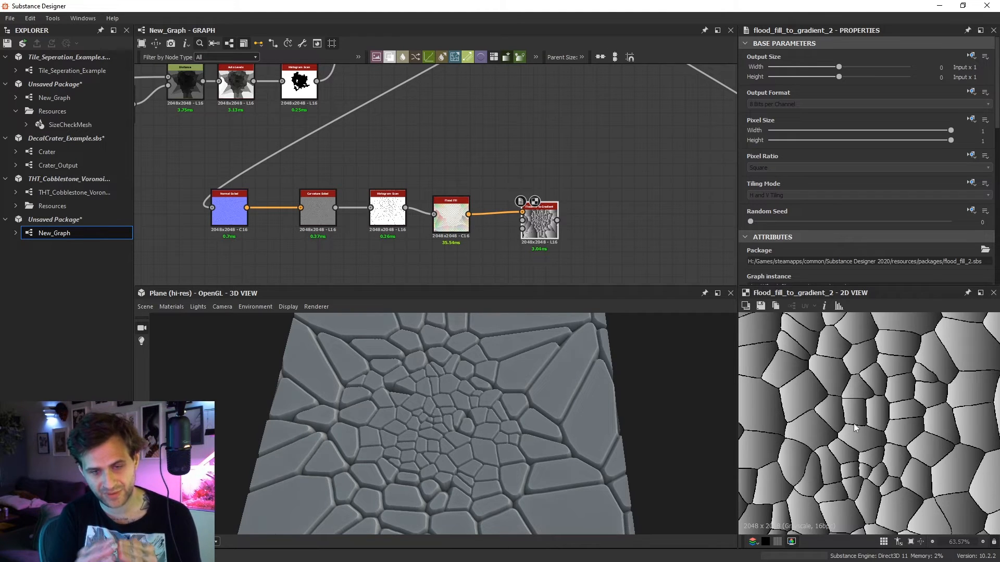
pyautogui.scroll(-5, 854, 428)
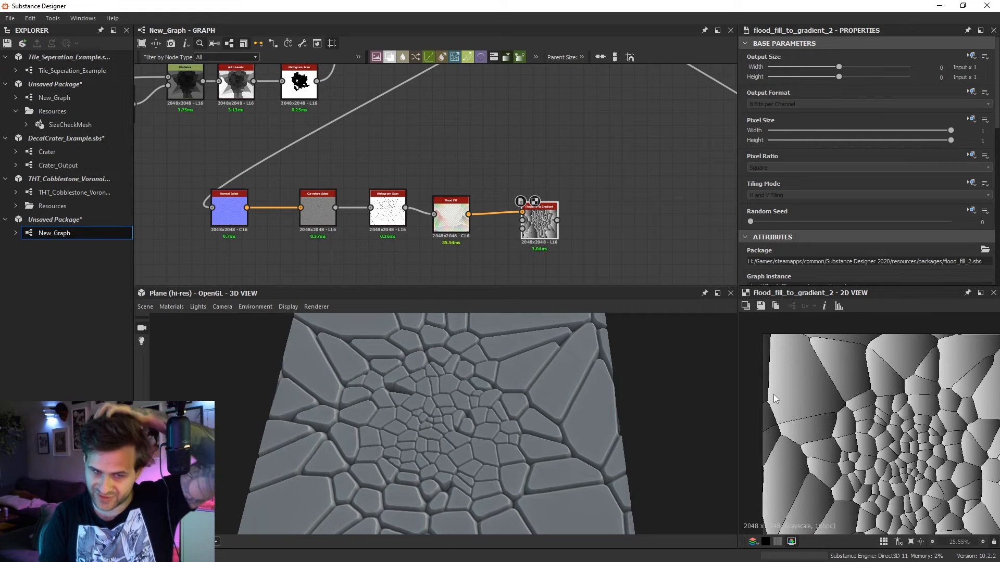
pyautogui.scroll(-10, 801, 255)
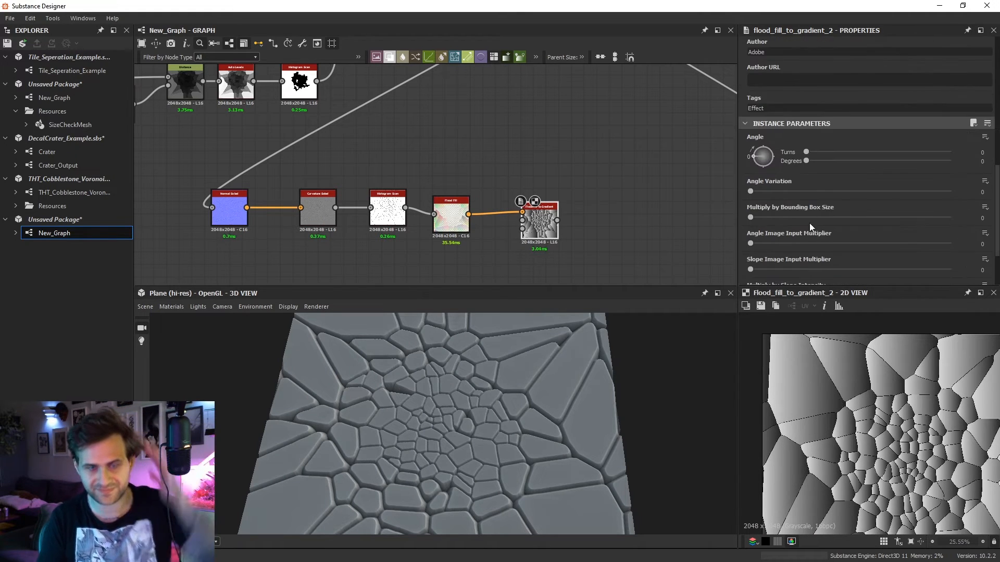
pyautogui.moveTo(759, 193)
pyautogui.mouseDown()
pyautogui.moveTo(876, 191)
pyautogui.moveTo(750, 192)
pyautogui.mouseUp()
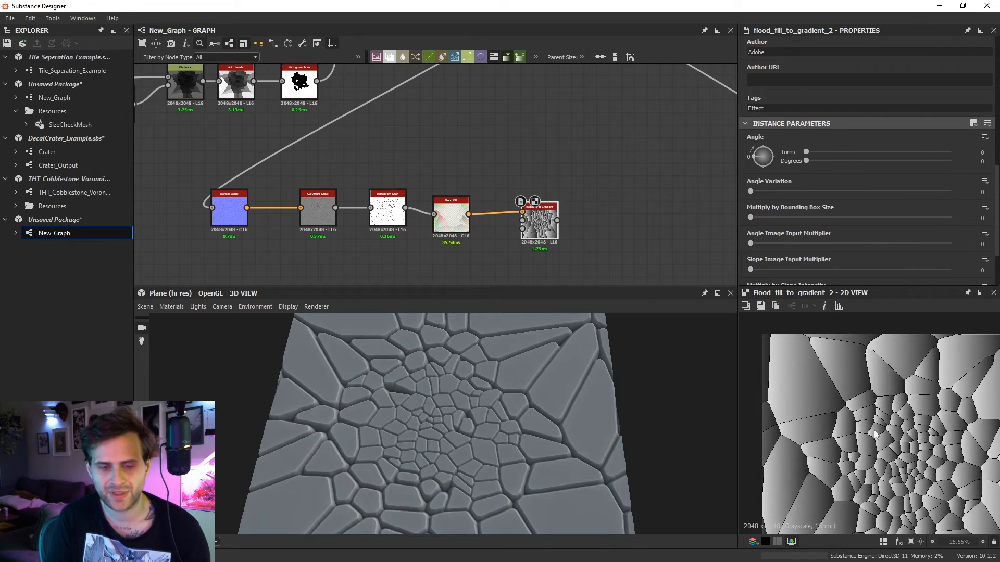
pyautogui.scroll(2, 875, 435)
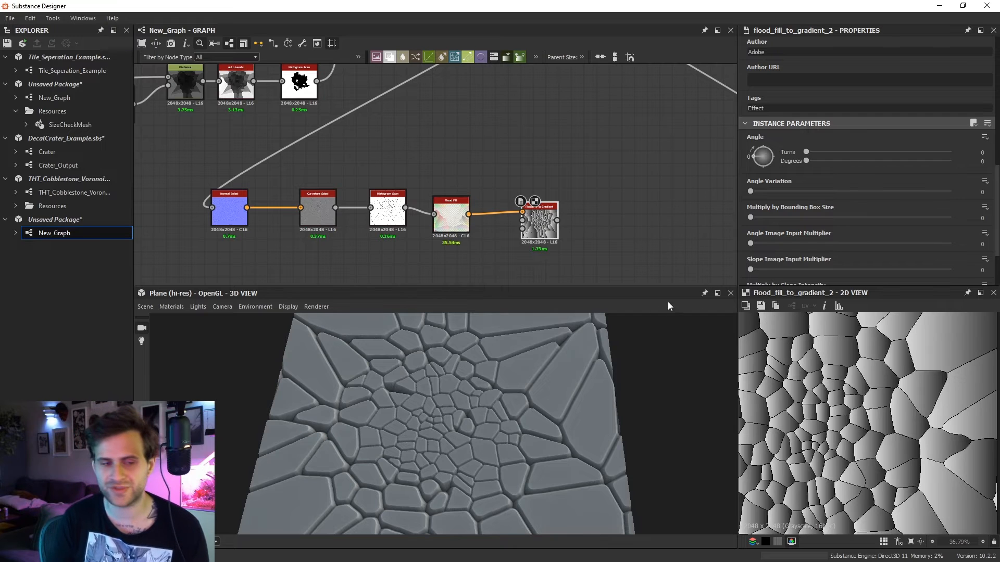
# Add a Shape node below the Flood Fill chain and set its pattern to Cone.
pyautogui.scroll(1, 543, 243)
pyautogui.moveTo(544, 243); pyautogui.dragTo(582, 196, button='middle')
pyautogui.scroll(1, 559, 183)
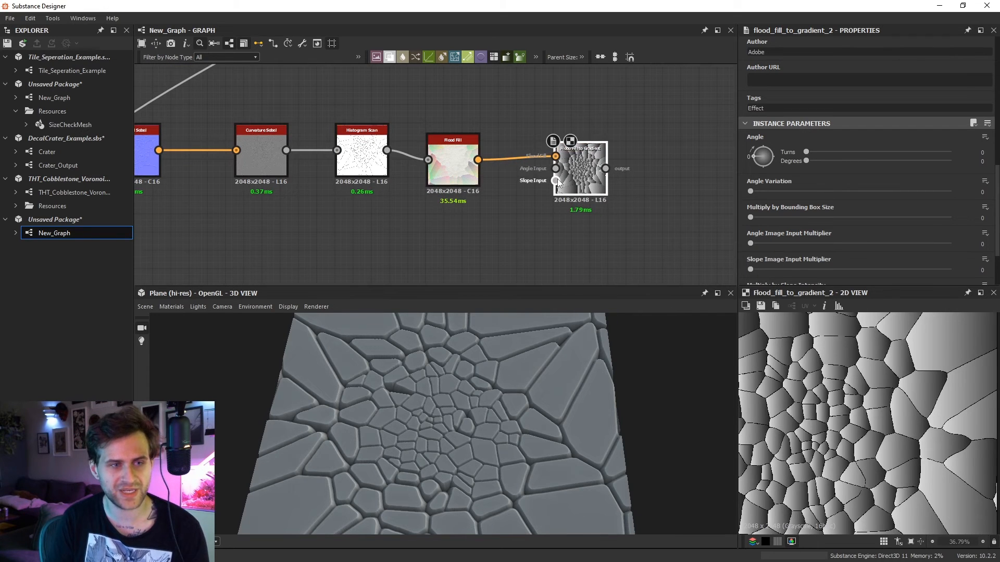
pyautogui.moveTo(331, 245); pyautogui.dragTo(433, 220, button='middle')
pyautogui.click(432, 220)
pyautogui.press('space')
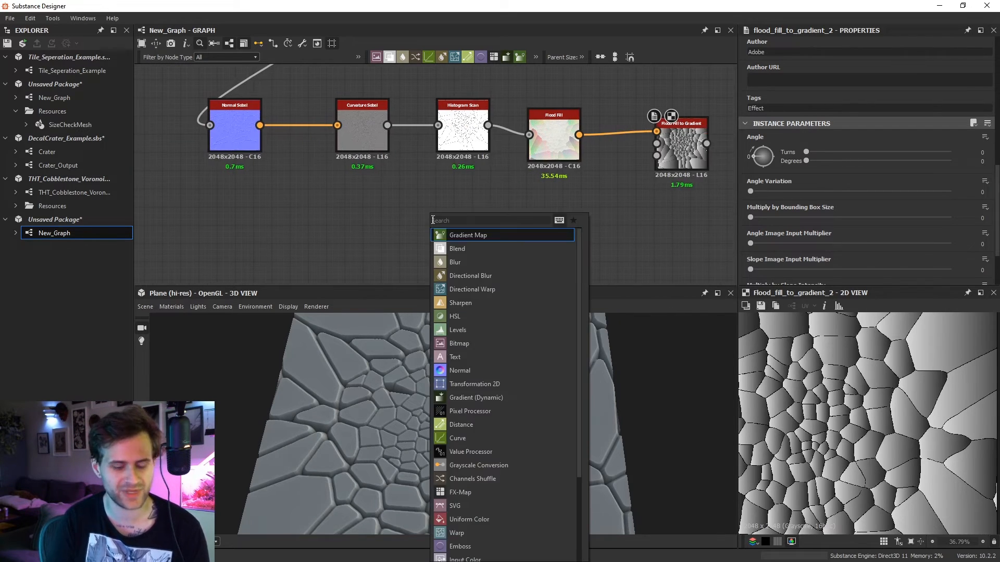
pyautogui.write('shape')
pyautogui.press('Return')
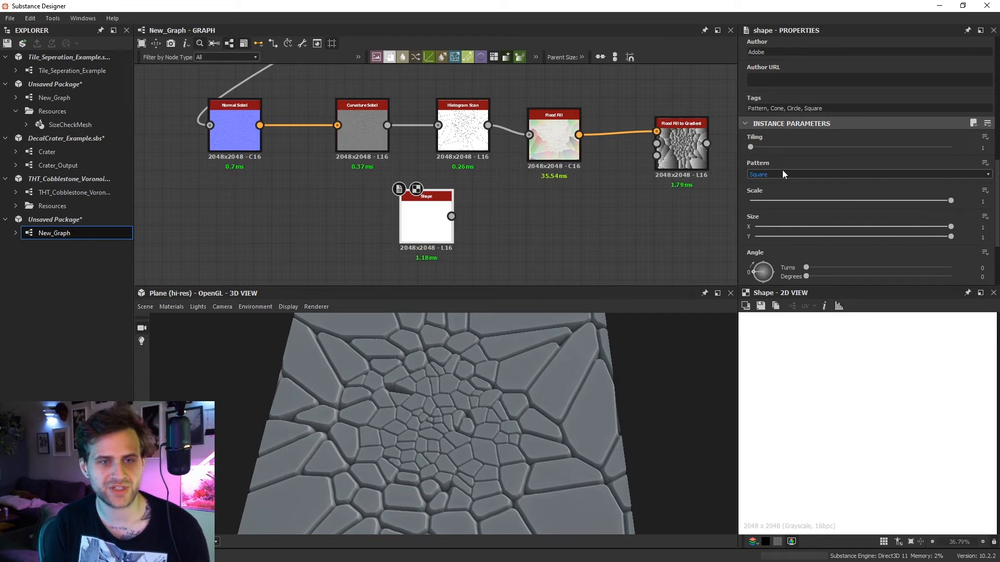
pyautogui.click(782, 173)
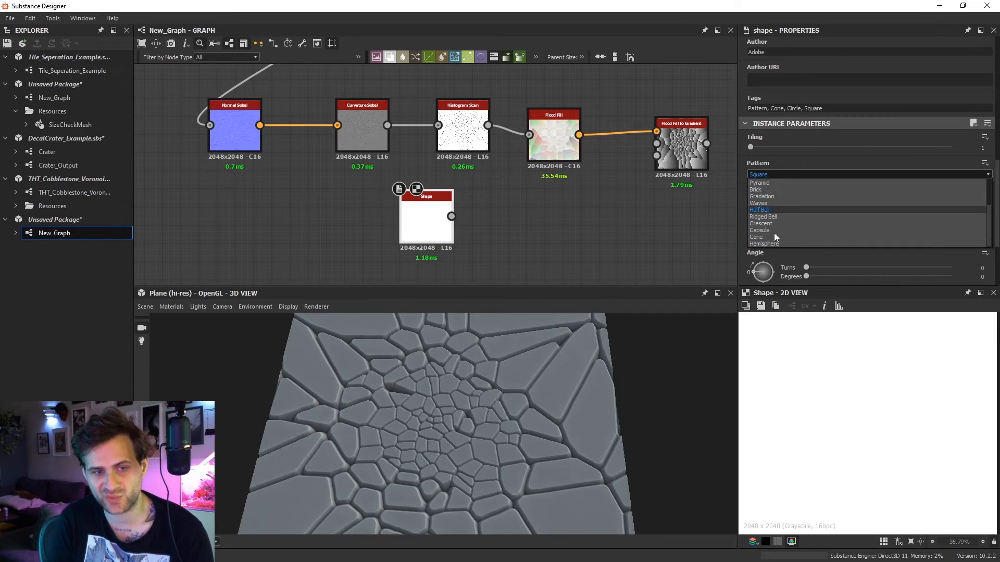
pyautogui.click(771, 237)
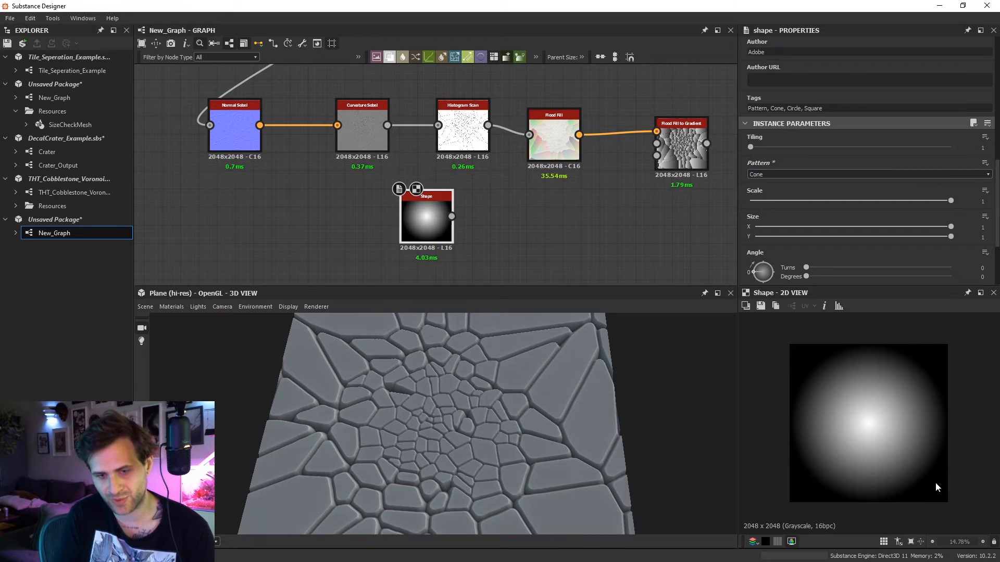
# Add an Invert Grayscale node beside the cone shape and feed it with that shape.
pyautogui.click(561, 233)
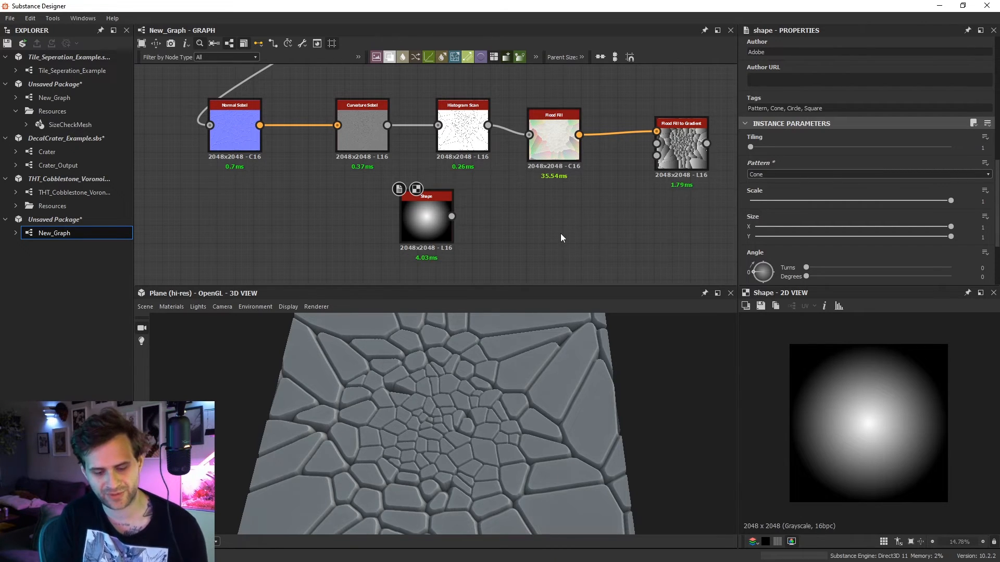
pyautogui.press('space')
pyautogui.write('inver')
pyautogui.press('Return')
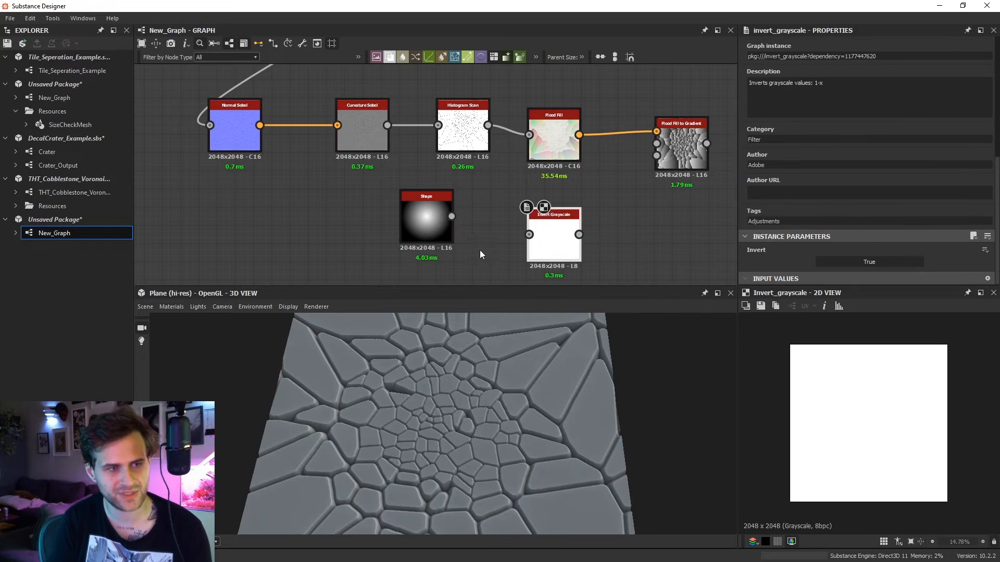
pyautogui.moveTo(451, 216); pyautogui.dragTo(529, 235)
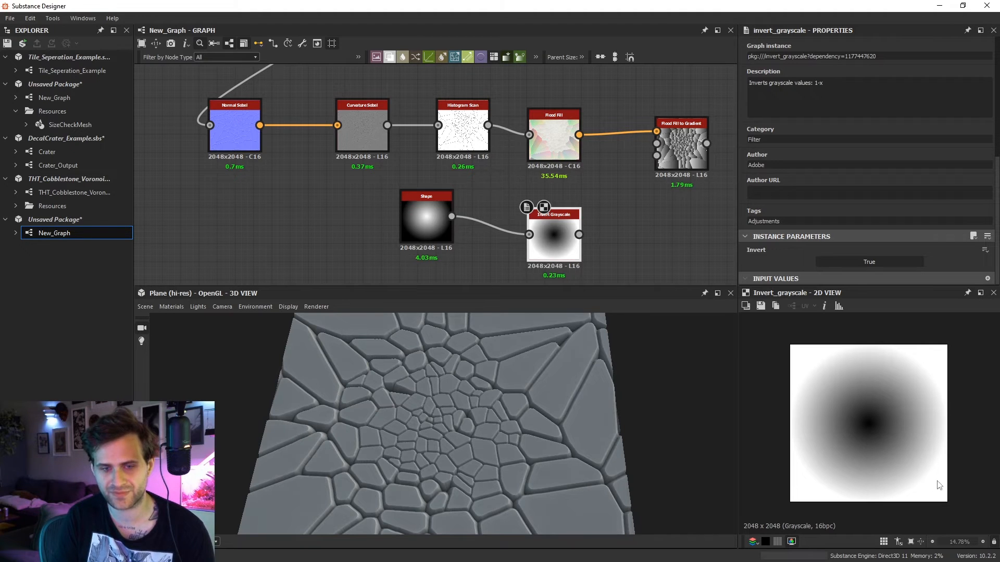
# Connect the cone shape directly to the Slope Input of Flood Fill to Gradient and delete the Invert Grayscale node.
pyautogui.moveTo(452, 216); pyautogui.dragTo(656, 155)
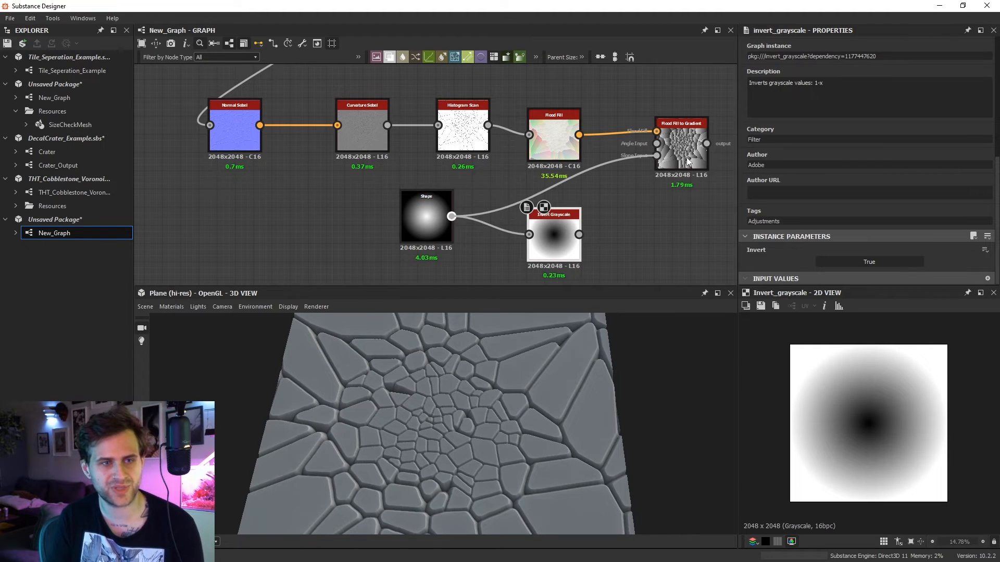
pyautogui.press('Delete')
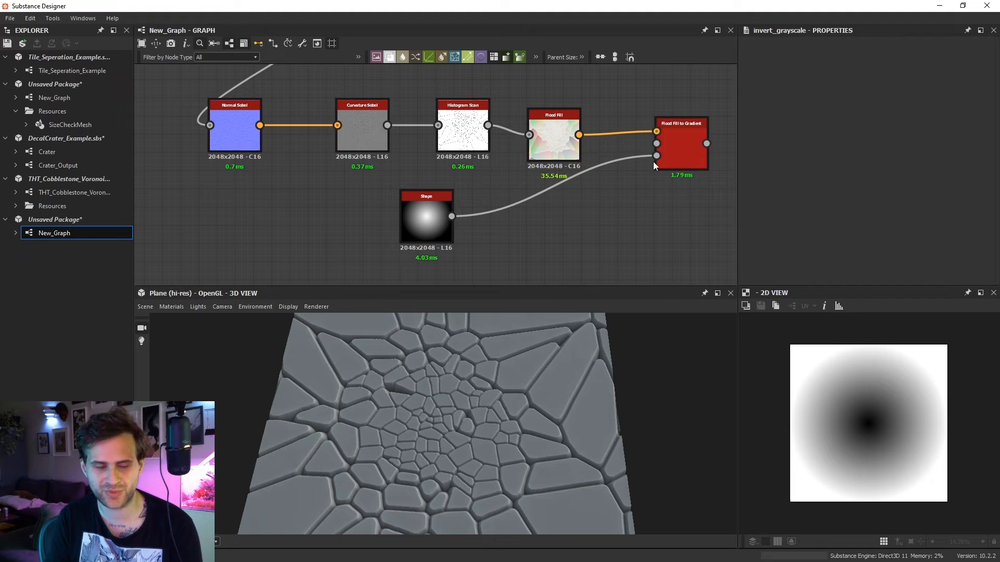
# Set the Flood Fill to Gradient node's Slope Image Input Multiplier to 1.
pyautogui.click(682, 155)
pyautogui.scroll(-3, 876, 184)
pyautogui.scroll(-2, 785, 226)
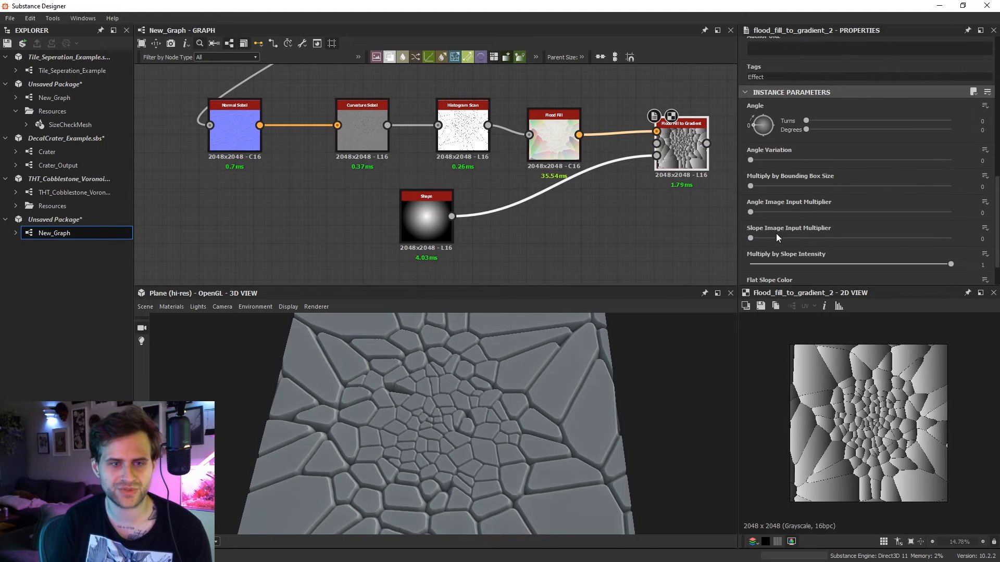
pyautogui.moveTo(777, 238); pyautogui.dragTo(947, 240)
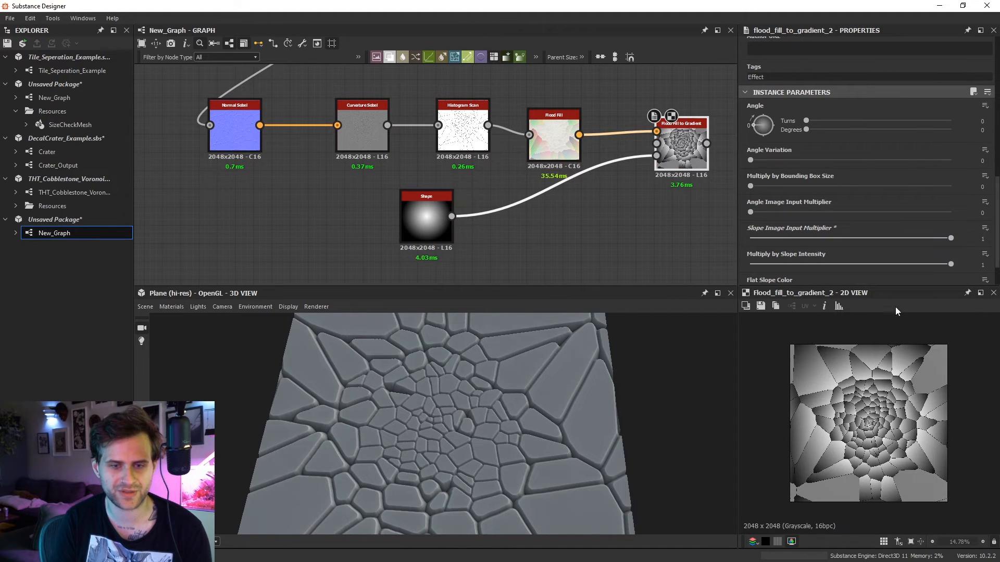
# Examine up close which way the stone gradients slope around the crater centre and towards its outer stones.
pyautogui.scroll(2, 892, 432)
pyautogui.moveTo(907, 438); pyautogui.dragTo(862, 335, button='middle')
pyautogui.scroll(3, 872, 426)
pyautogui.moveTo(897, 459); pyautogui.dragTo(856, 437, button='middle')
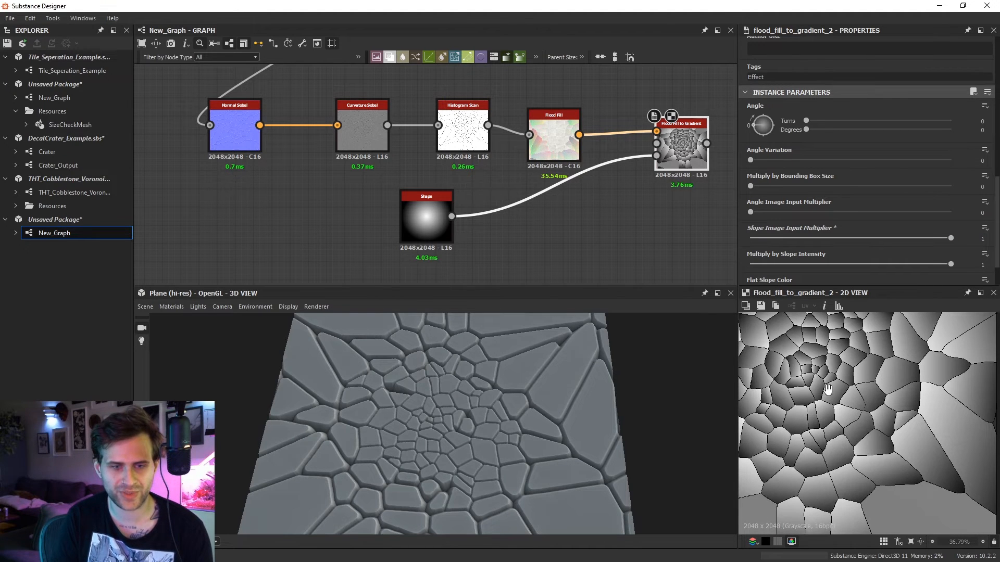
pyautogui.moveTo(827, 388); pyautogui.dragTo(848, 419, button='middle')
pyautogui.scroll(7, 822, 376)
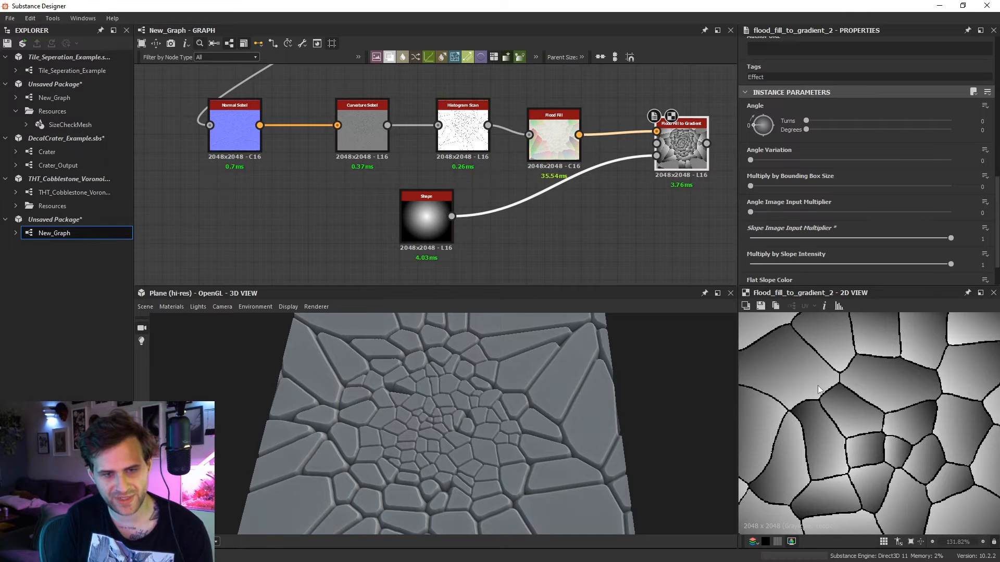
pyautogui.moveTo(818, 384); pyautogui.dragTo(859, 427, button='middle')
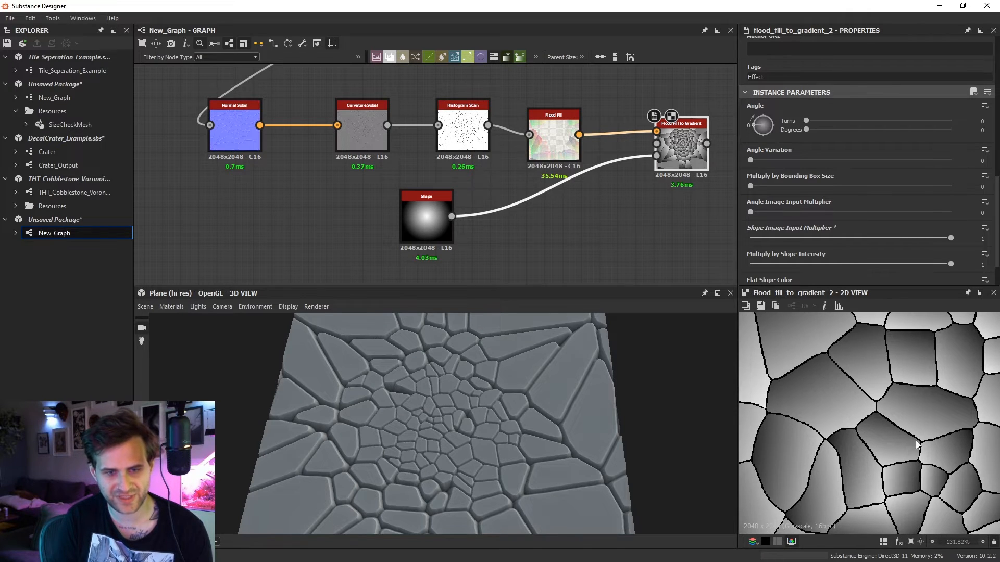
pyautogui.moveTo(810, 388); pyautogui.dragTo(872, 371, button='middle')
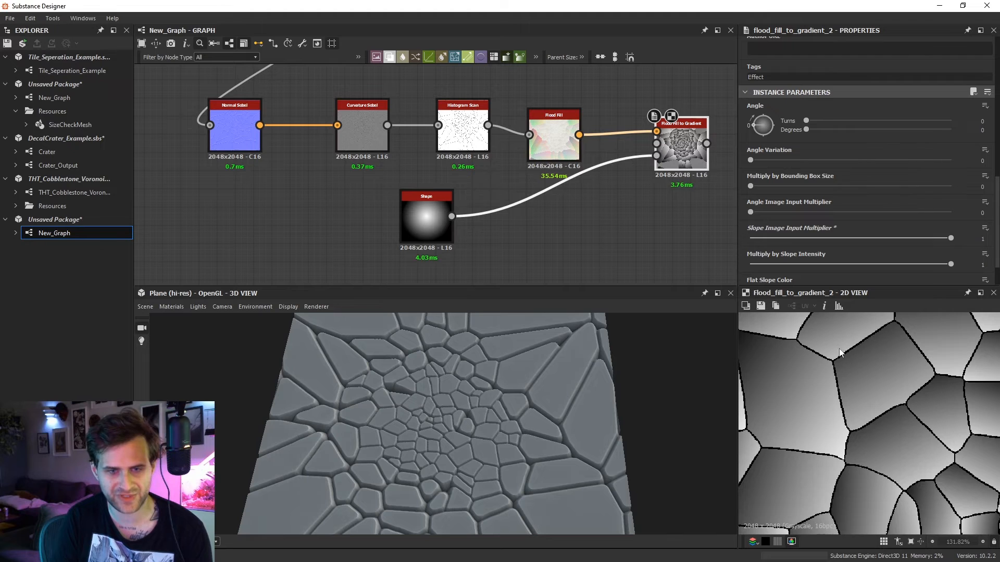
pyautogui.press('space')
pyautogui.write('io')
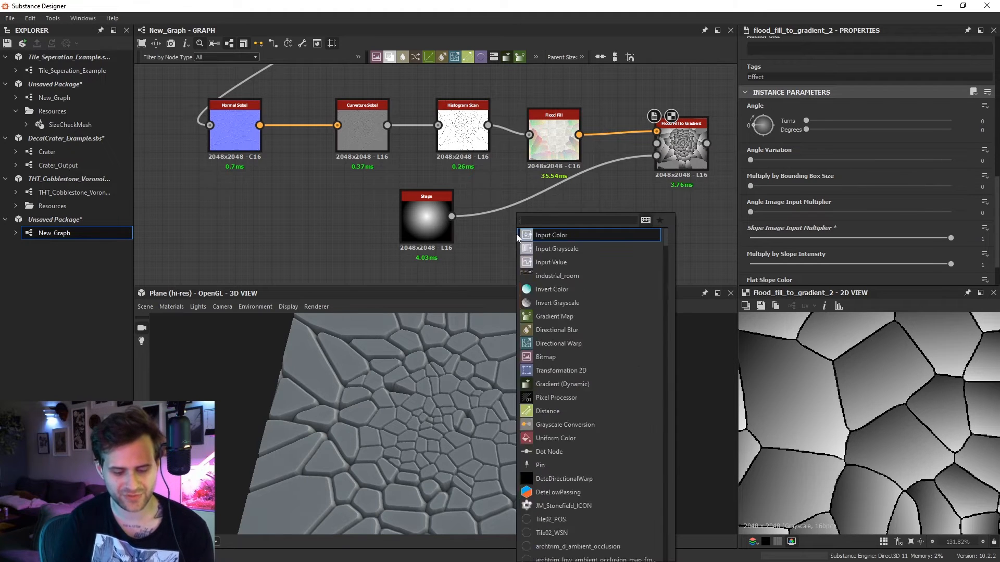
pyautogui.press('BackSpace')
pyautogui.press('BackSpace')
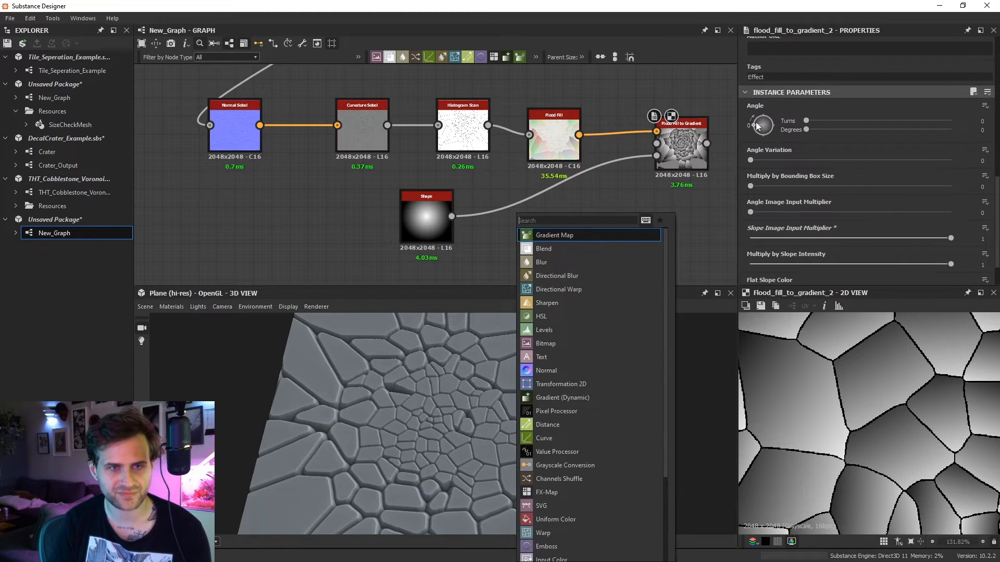
# Set the Flood Fill to Gradient angle to 180 degrees and inspect the reversed slopes in the preview.
pyautogui.moveTo(756, 126); pyautogui.dragTo(779, 127)
pyautogui.scroll(-7, 914, 419)
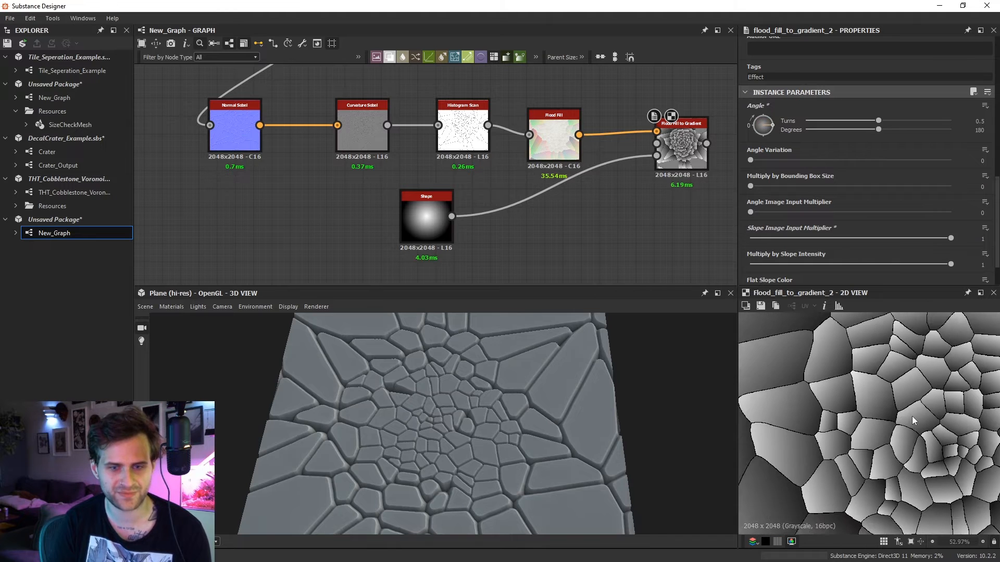
pyautogui.scroll(5, 890, 426)
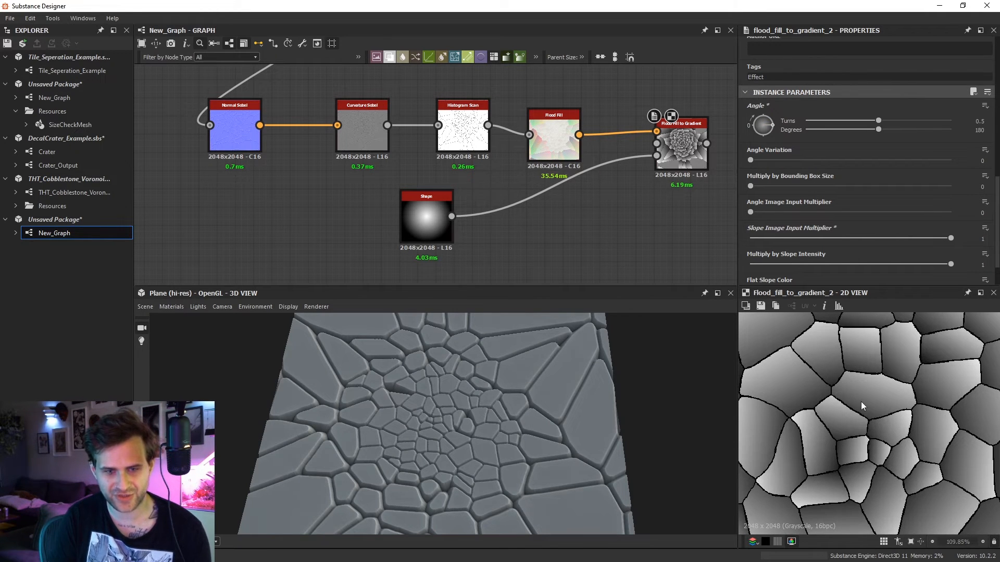
pyautogui.moveTo(861, 401); pyautogui.dragTo(849, 463, button='middle')
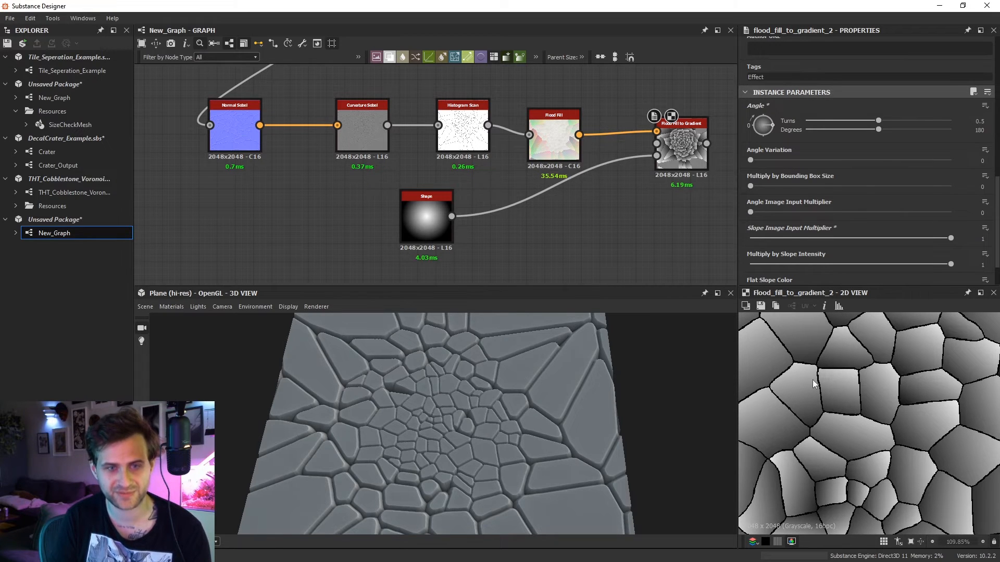
# Add a Distance node after Flood Fill to Gradient, fed by the Histogram Scan mask and the gradient as source, and preview it.
pyautogui.moveTo(535, 143); pyautogui.dragTo(471, 151, button='middle')
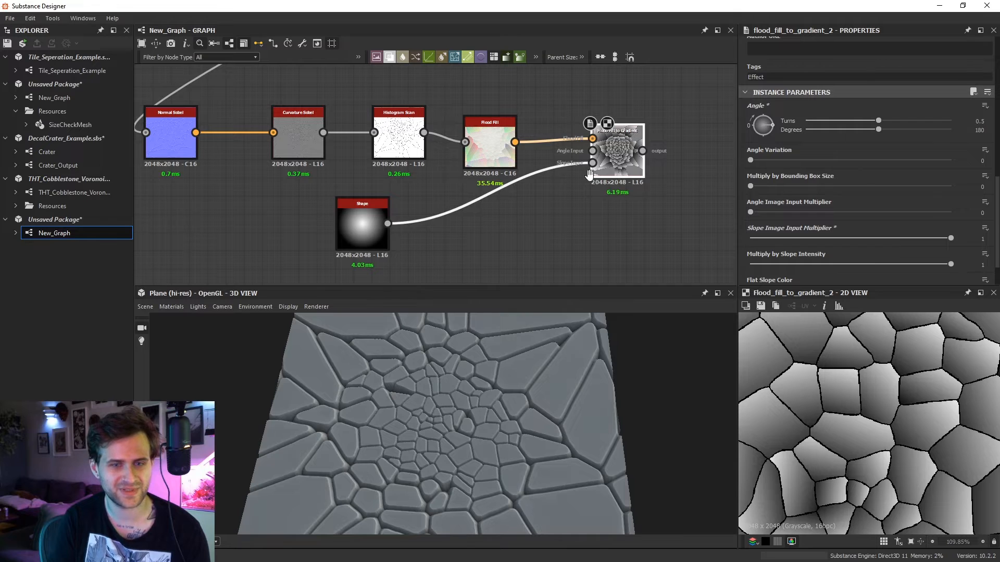
pyautogui.moveTo(589, 174); pyautogui.dragTo(486, 205, button='middle')
pyautogui.press('space')
pyautogui.write('dis')
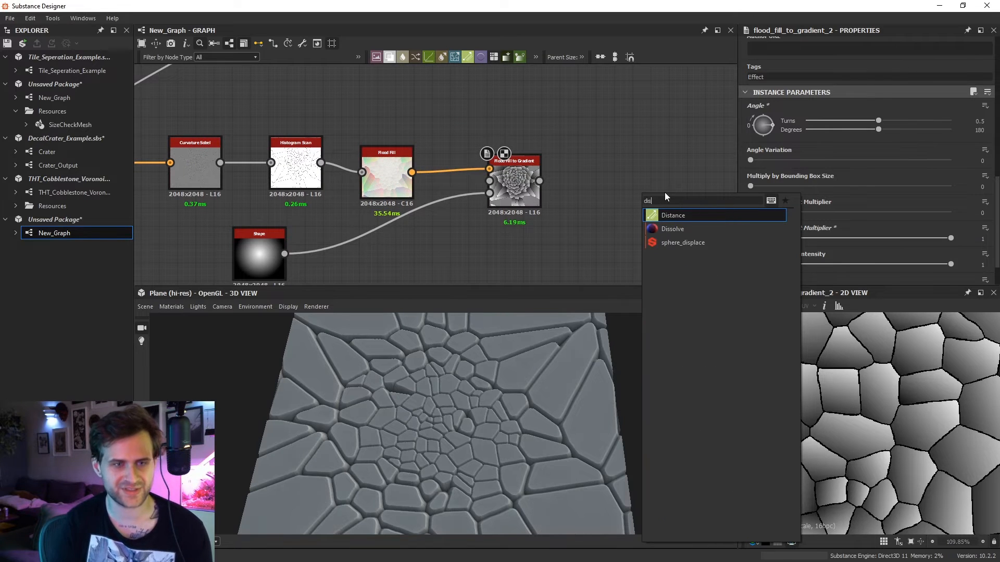
pyautogui.click(716, 212)
pyautogui.moveTo(539, 181); pyautogui.dragTo(299, 147)
pyautogui.doubleClick(322, 163)
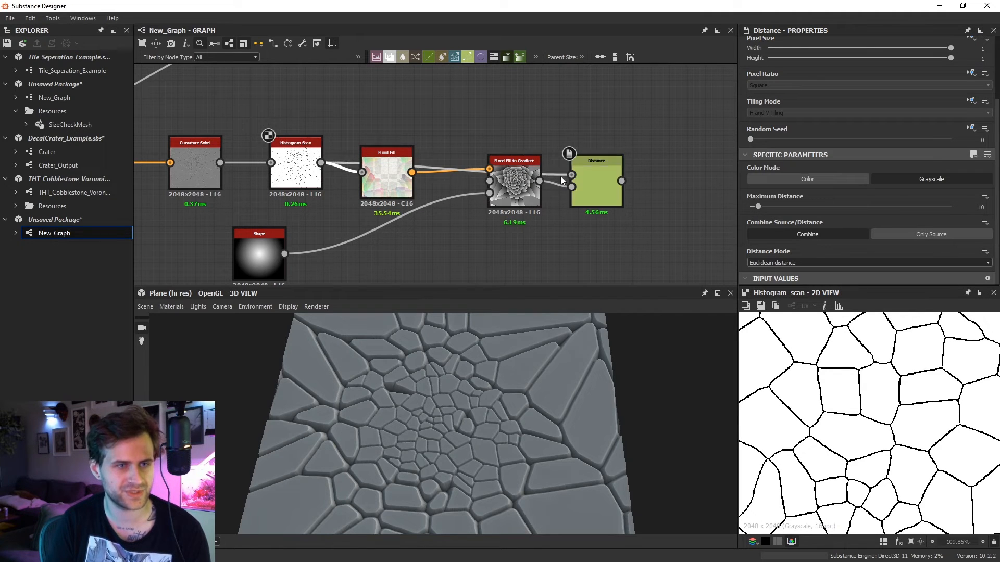
pyautogui.moveTo(598, 181); pyautogui.dragTo(598, 162)
pyautogui.doubleClick(598, 163)
# Set the Distance node to Only Source with a Maximum Distance of 256.
pyautogui.click(807, 234)
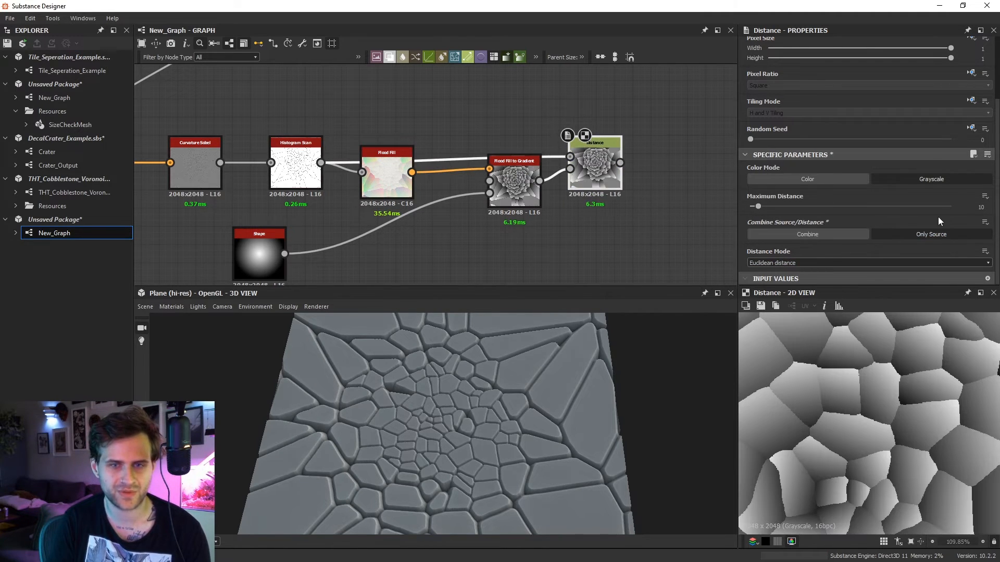
pyautogui.moveTo(939, 207); pyautogui.dragTo(951, 206)
pyautogui.scroll(-3, 873, 394)
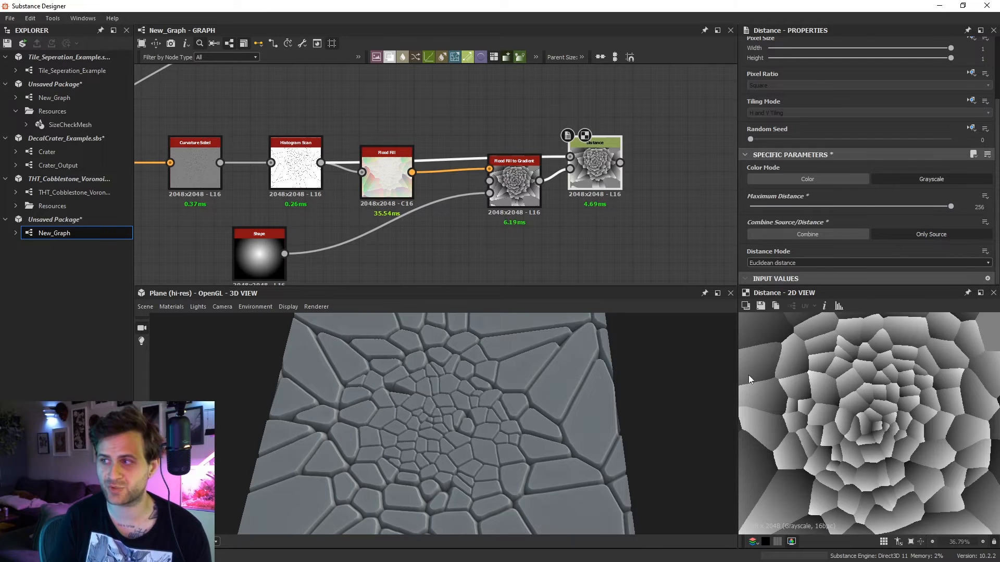
# Add a Blend node after Distance, combine the Distance result with the upstream stone pattern and set its blending mode to Multiply.
pyautogui.scroll(-3, 601, 119)
pyautogui.moveTo(601, 118); pyautogui.dragTo(595, 182, button='middle')
pyautogui.rightClick(595, 182)
pyautogui.click(620, 211)
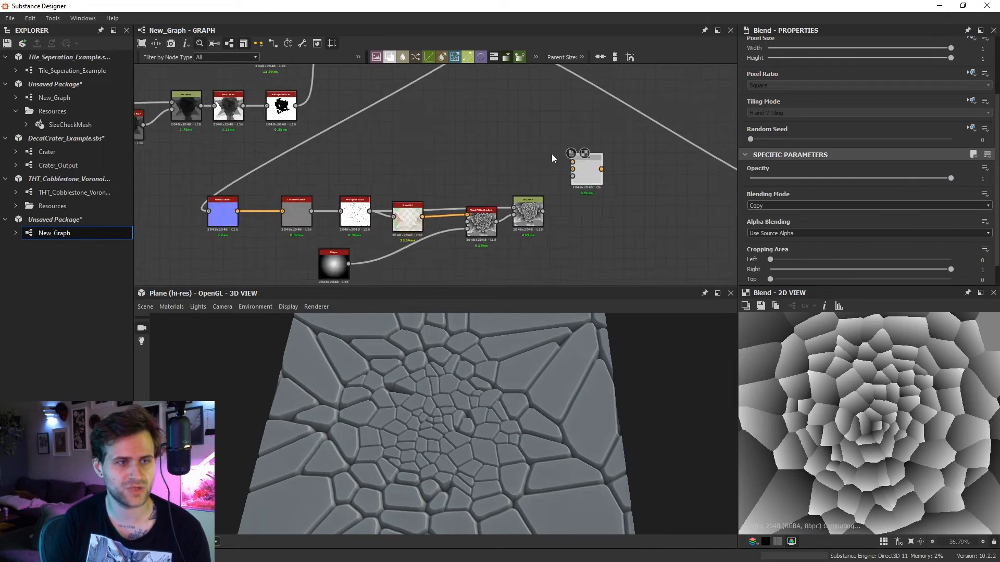
pyautogui.scroll(-1, 552, 154)
pyautogui.moveTo(552, 154); pyautogui.dragTo(550, 206, button='middle')
pyautogui.moveTo(488, 104); pyautogui.dragTo(568, 246)
pyautogui.scroll(2, 578, 260)
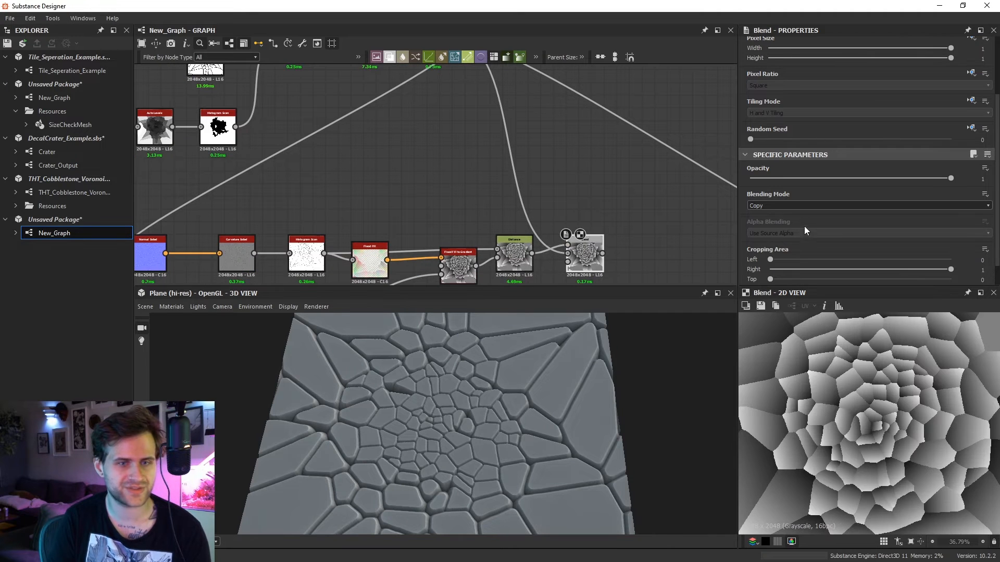
pyautogui.click(795, 205)
pyautogui.click(786, 236)
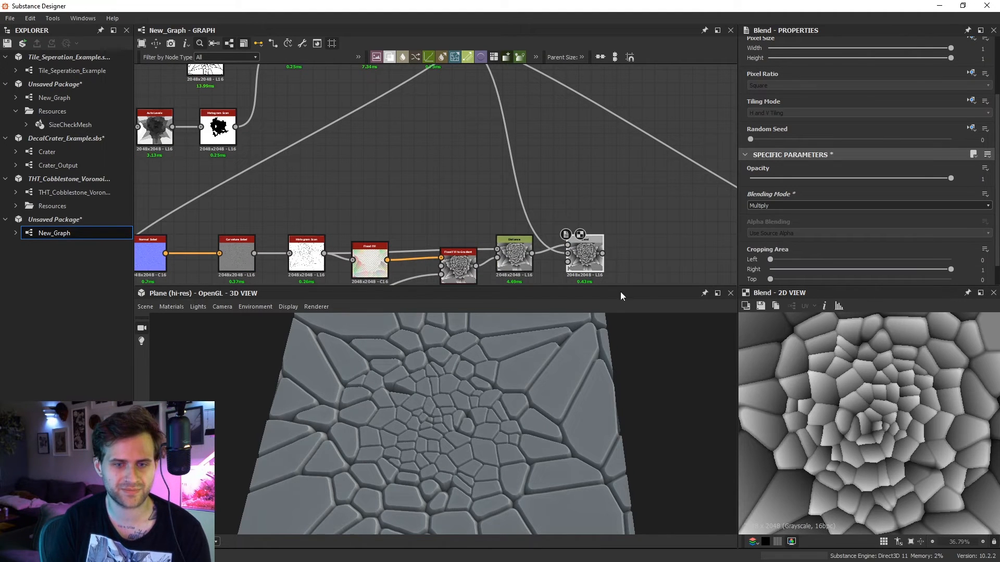
# Route the Multiply Blend's output to the downstream nodes and inspect the displaced stones in the 3D view from several angles.
pyautogui.scroll(-2, 552, 244)
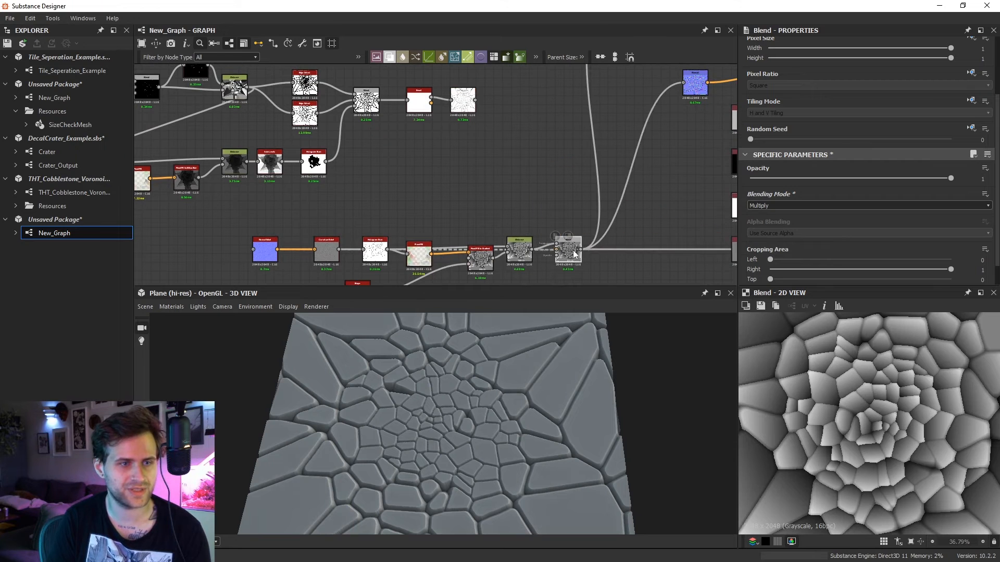
pyautogui.moveTo(552, 458); pyautogui.dragTo(520, 436)
pyautogui.moveTo(547, 385); pyautogui.dragTo(548, 448)
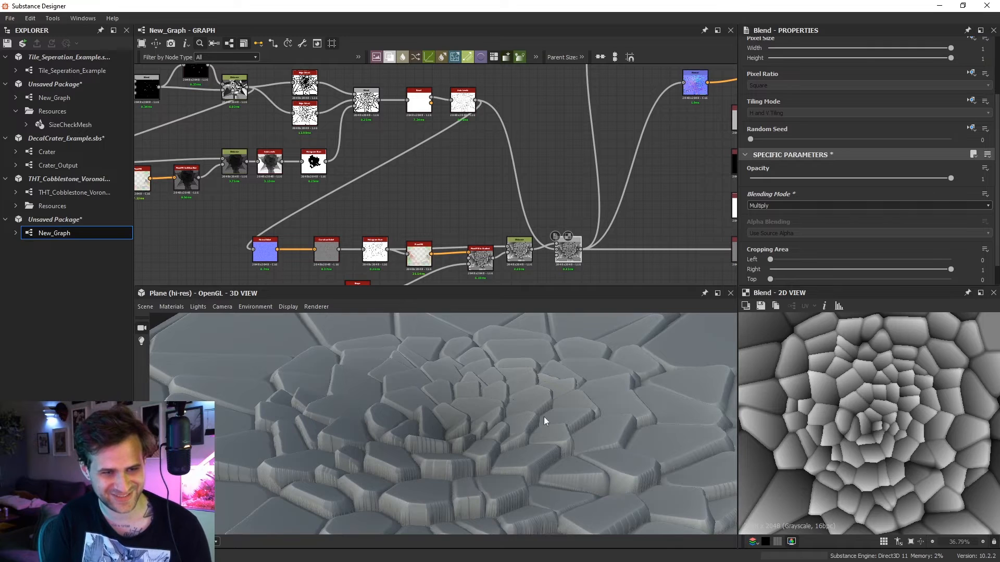
pyautogui.moveTo(543, 419); pyautogui.dragTo(499, 391)
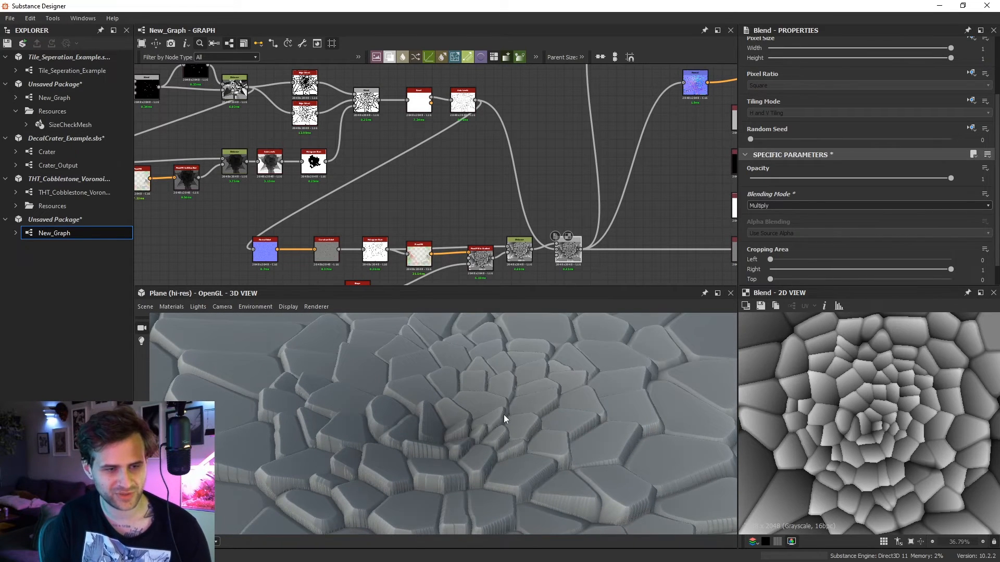
pyautogui.moveTo(552, 422); pyautogui.dragTo(496, 416)
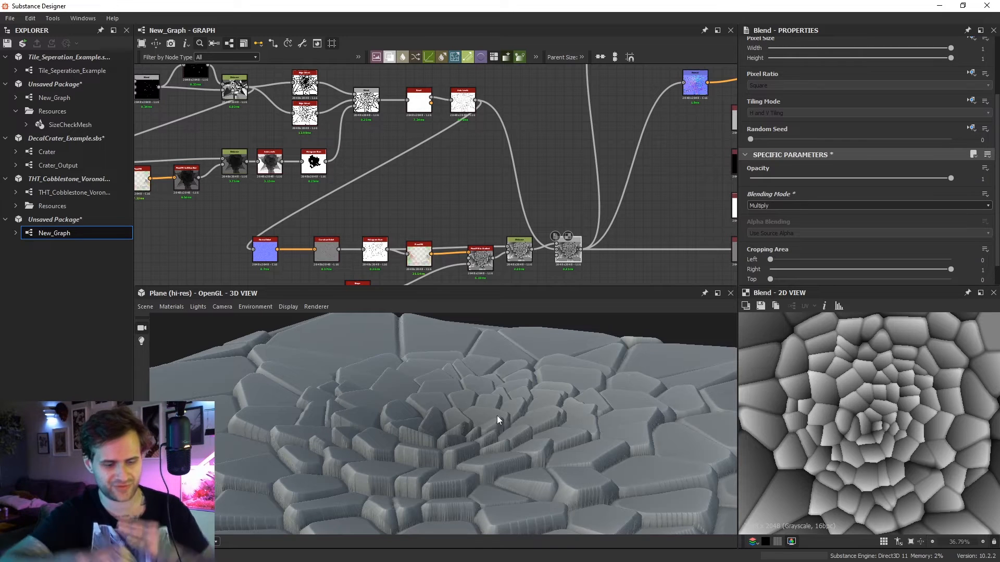
pyautogui.moveTo(497, 416); pyautogui.dragTo(467, 430)
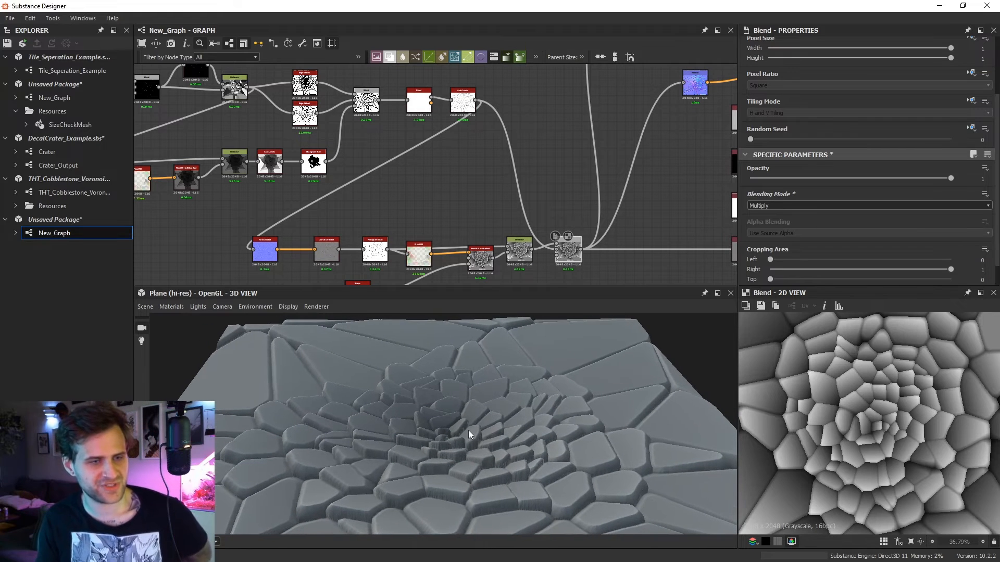
# Try the Flood Fill to Gradient's Angle Variation at 1, settle on 0.35, and inspect the stones in 3D.
pyautogui.moveTo(422, 211); pyautogui.dragTo(440, 166, button='middle')
pyautogui.click(502, 214)
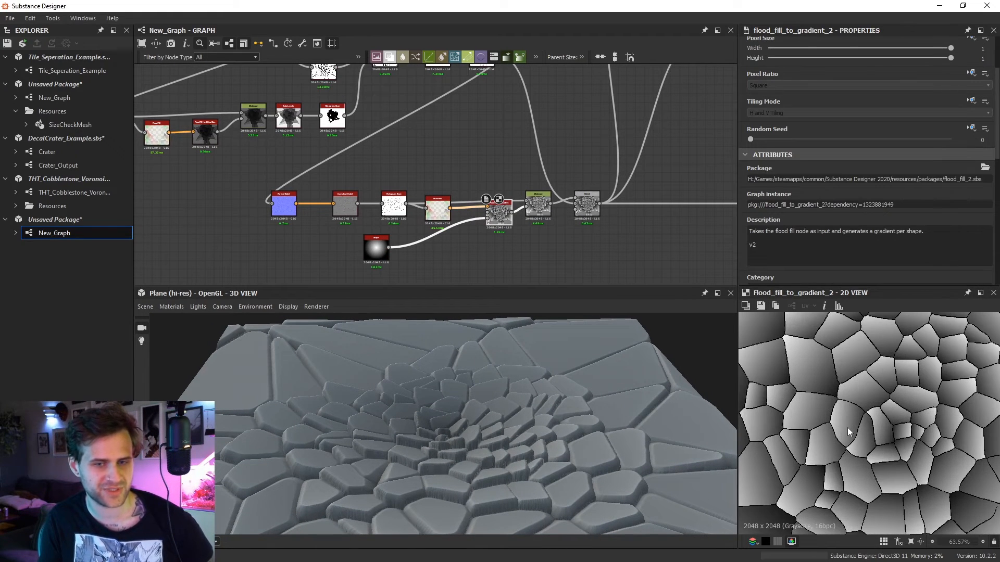
pyautogui.scroll(-5, 848, 204)
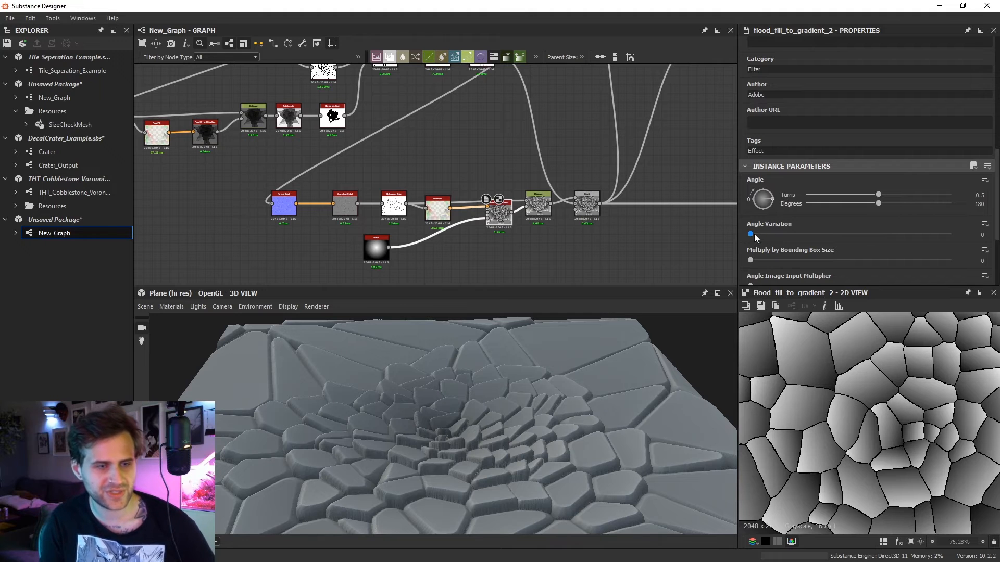
pyautogui.moveTo(755, 233); pyautogui.dragTo(982, 250)
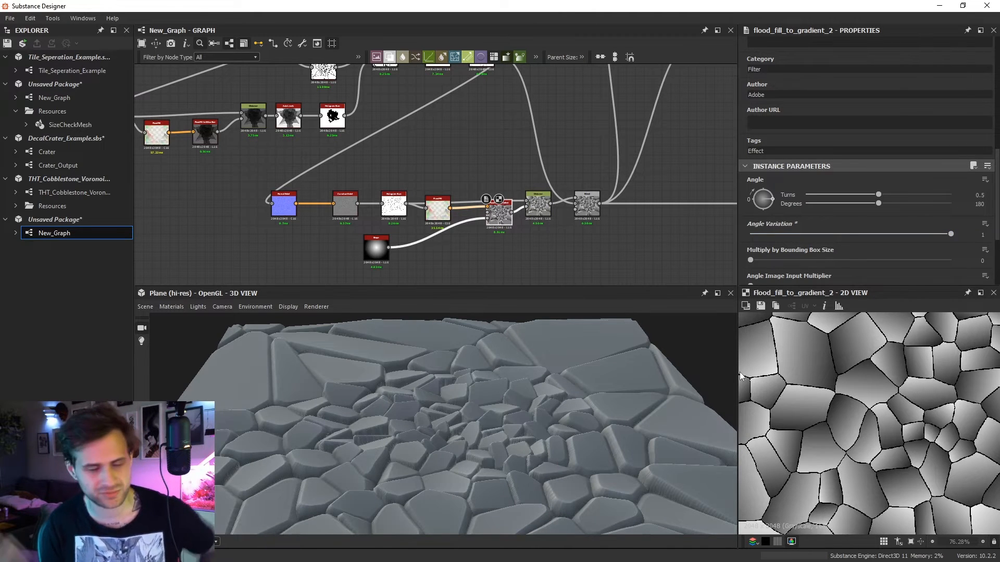
pyautogui.moveTo(811, 237)
pyautogui.mouseDown()
pyautogui.moveTo(786, 235)
pyautogui.moveTo(820, 235)
pyautogui.mouseUp()
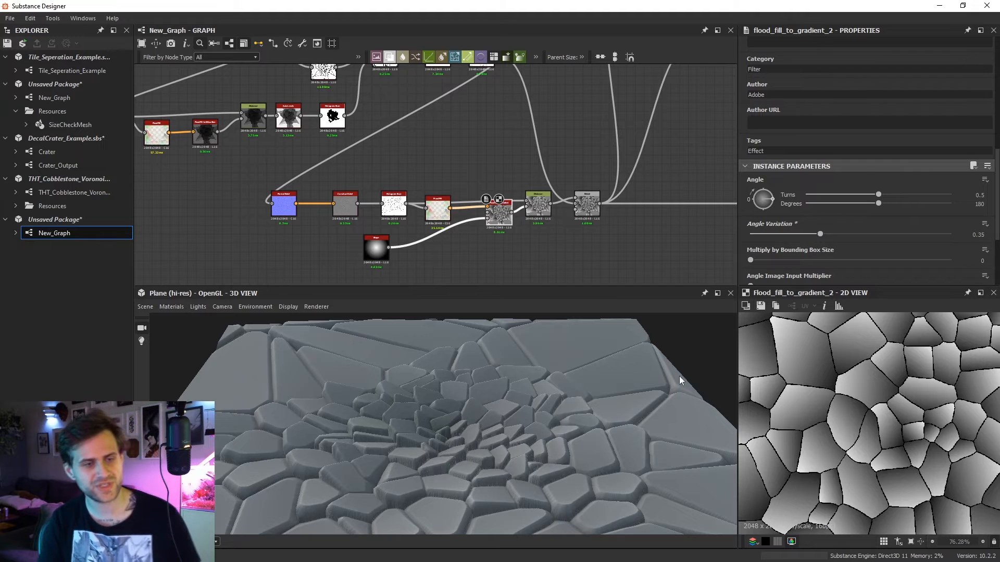
pyautogui.moveTo(678, 376); pyautogui.dragTo(522, 428)
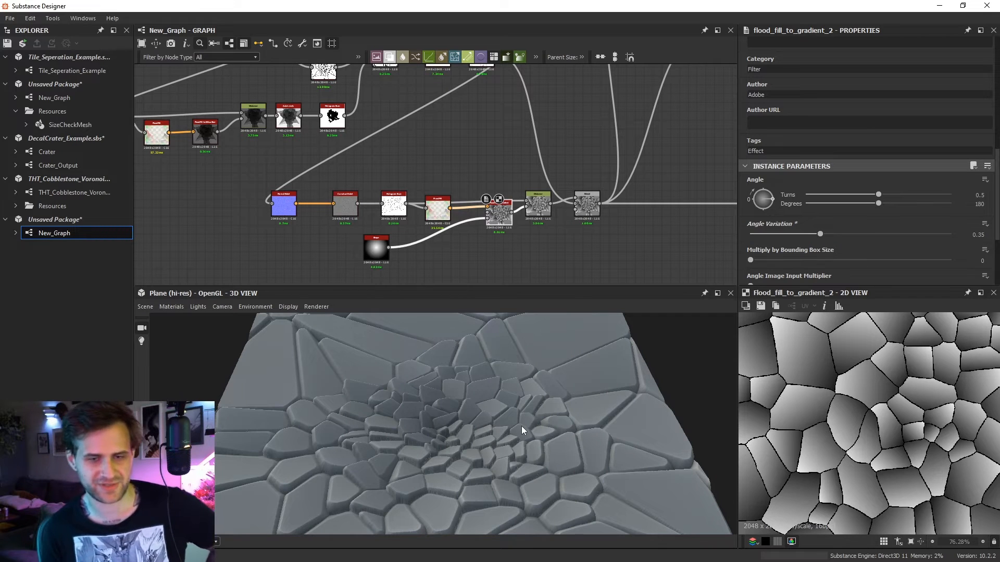
# Tidy the positions of the Multiply Blend and its Distance node in the graph and check the crater at a low angle.
pyautogui.moveTo(593, 206); pyautogui.dragTo(602, 215)
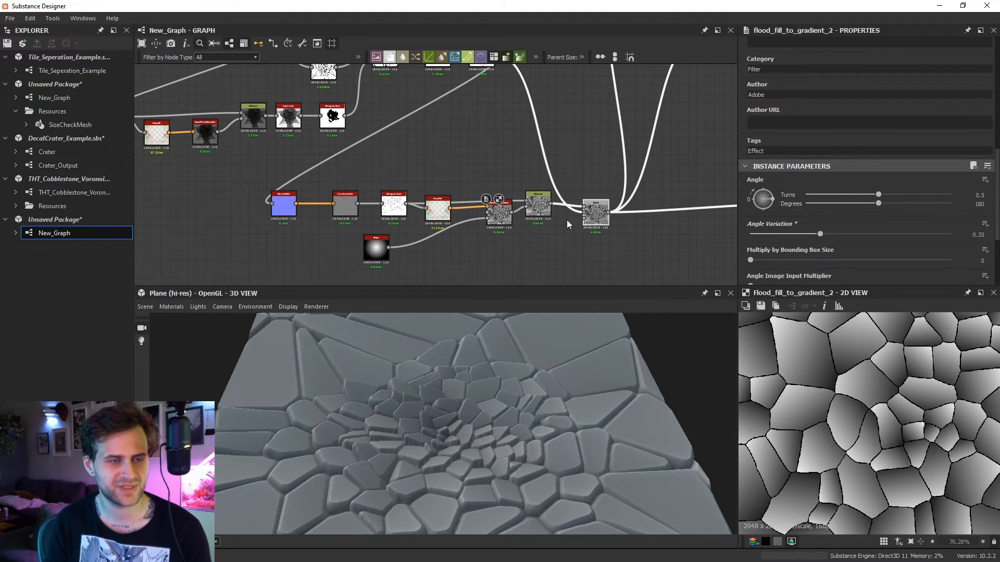
pyautogui.moveTo(538, 207); pyautogui.dragTo(543, 209)
pyautogui.moveTo(516, 435); pyautogui.dragTo(459, 425)
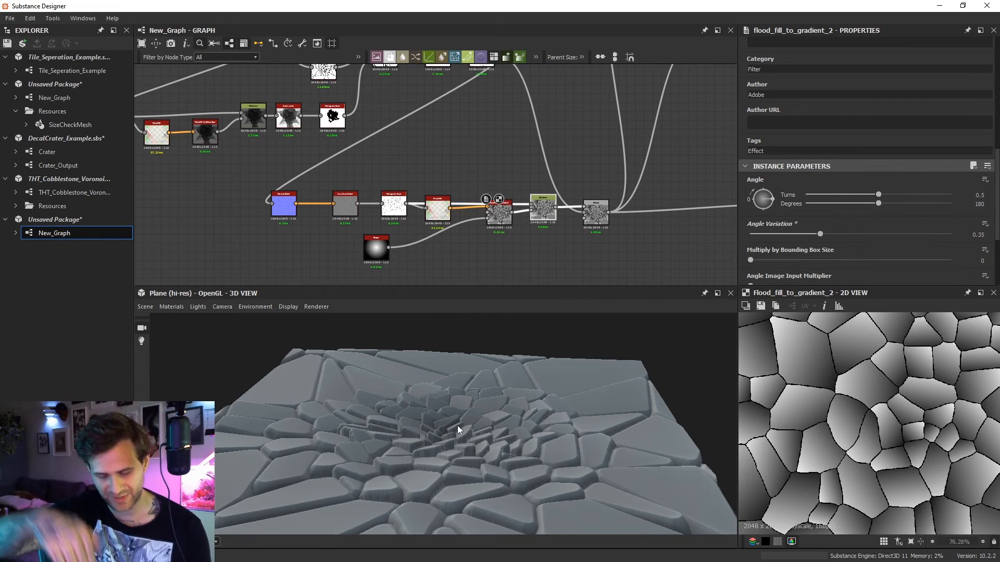
# Add a Flood Fill to Grayscale node, fed by the Flood Fill and with the cone Shape as grayscale input.
pyautogui.moveTo(439, 197); pyautogui.dragTo(442, 171, button='middle')
pyautogui.click(454, 242)
pyautogui.press('space')
pyautogui.write('flood')
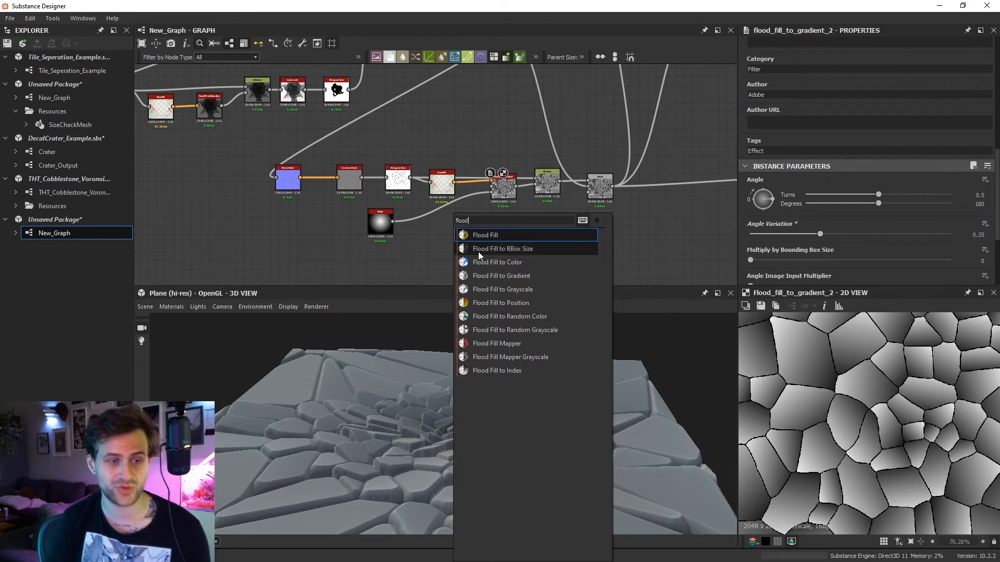
pyautogui.click(522, 289)
pyautogui.scroll(2, 494, 223)
pyautogui.moveTo(442, 246); pyautogui.dragTo(518, 241)
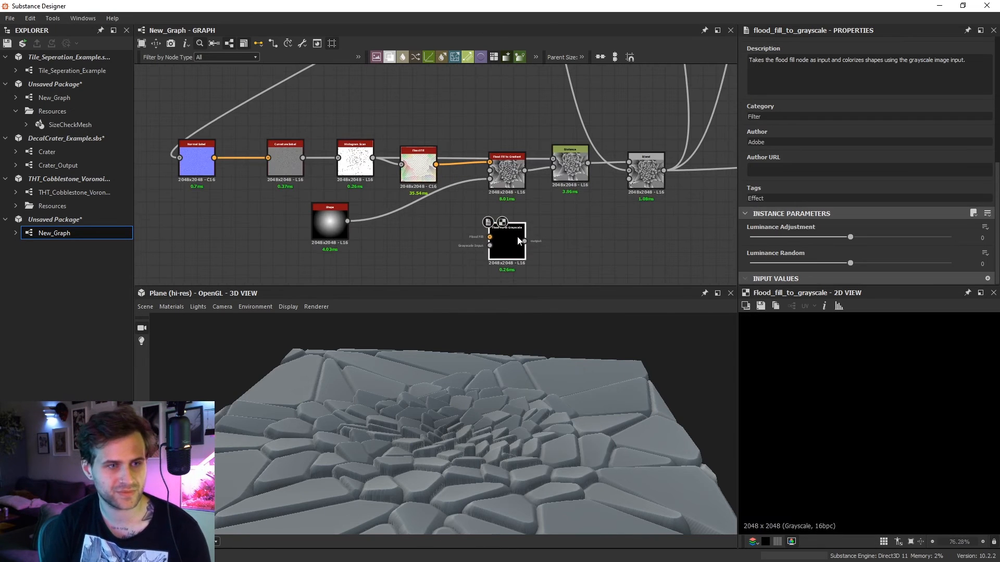
pyautogui.moveTo(436, 165); pyautogui.dragTo(489, 237)
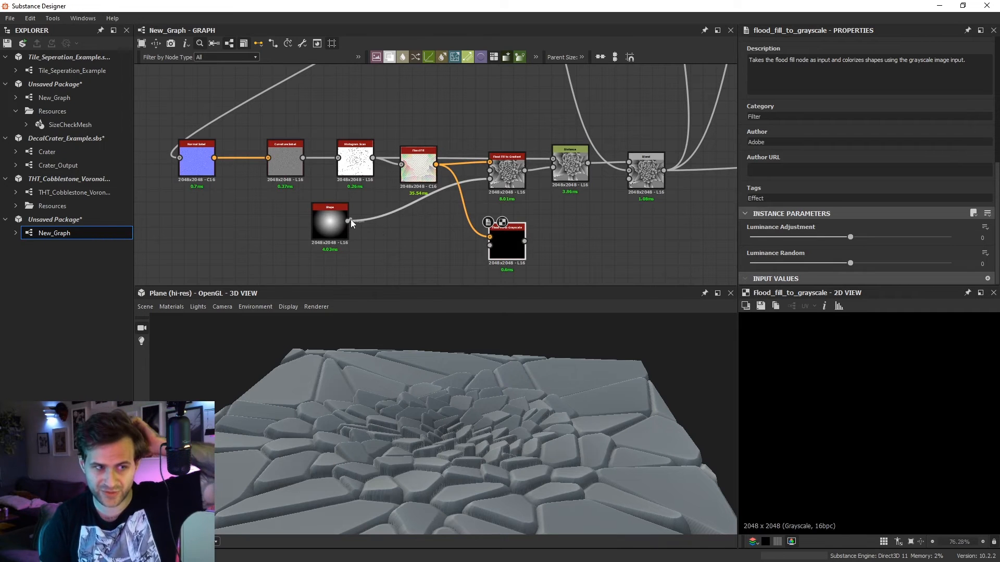
pyautogui.moveTo(348, 221); pyautogui.dragTo(490, 245)
pyautogui.scroll(-5, 885, 440)
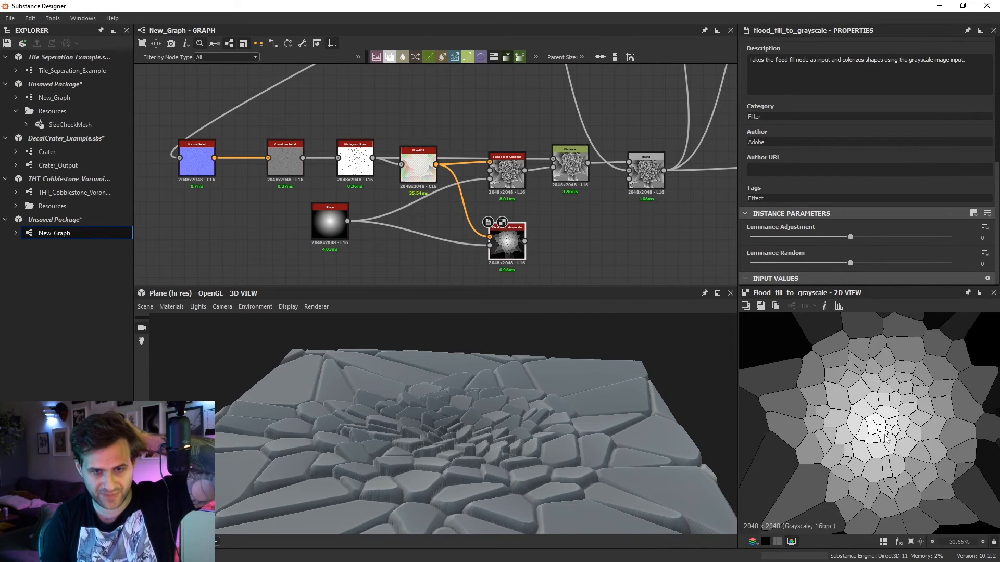
# Insert an Invert Grayscale node between the cone Shape and Flood Fill to Grayscale and preview the per-stone grayscale result.
pyautogui.press('space')
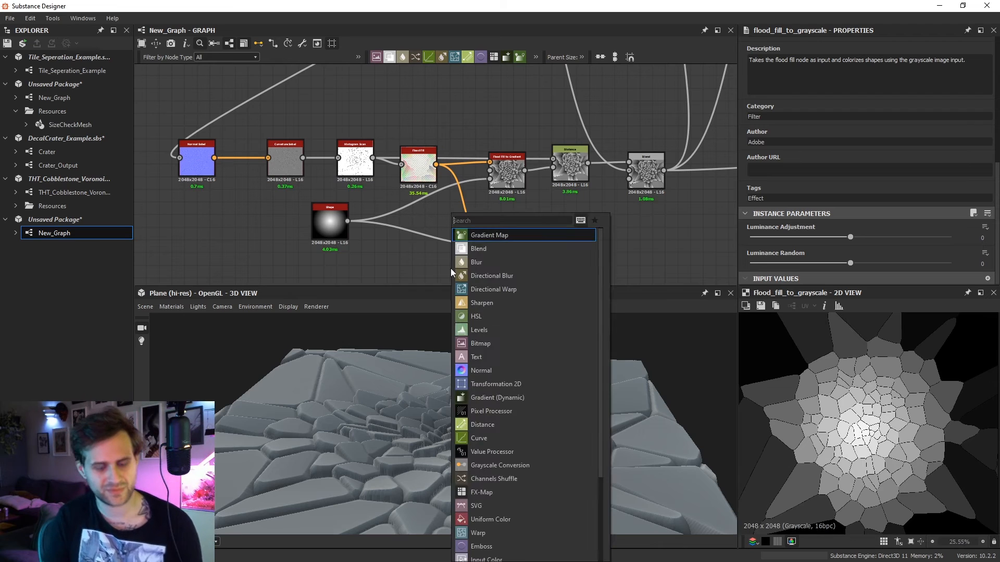
pyautogui.write('inver')
pyautogui.press('Return')
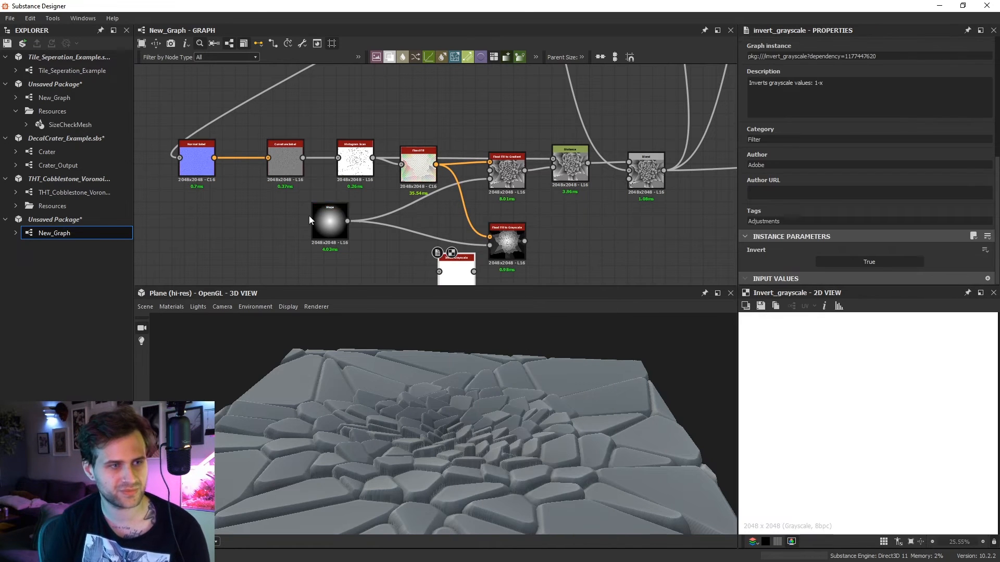
pyautogui.moveTo(347, 221); pyautogui.dragTo(448, 253)
pyautogui.doubleClick(501, 252)
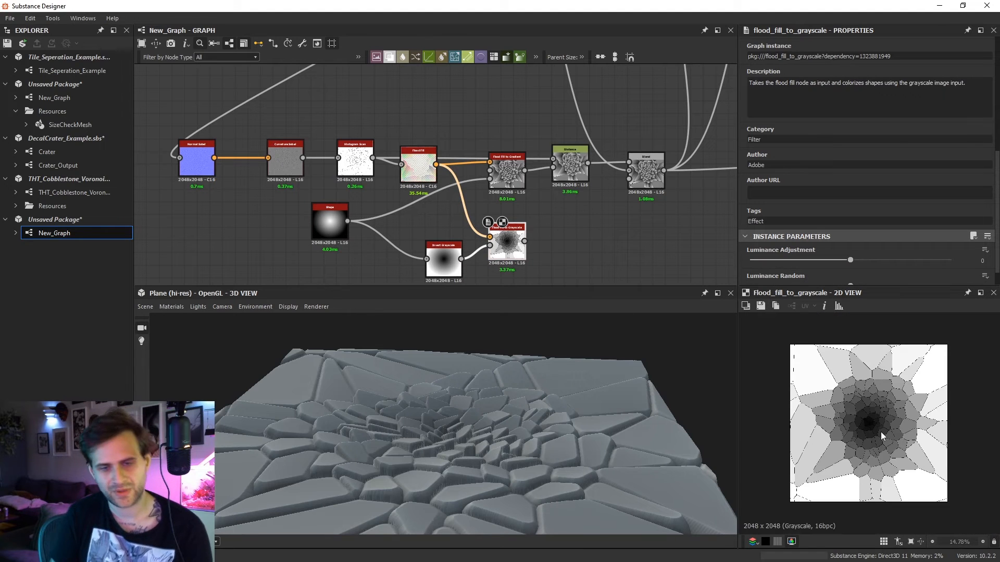
pyautogui.scroll(2, 880, 432)
pyautogui.scroll(2, 869, 425)
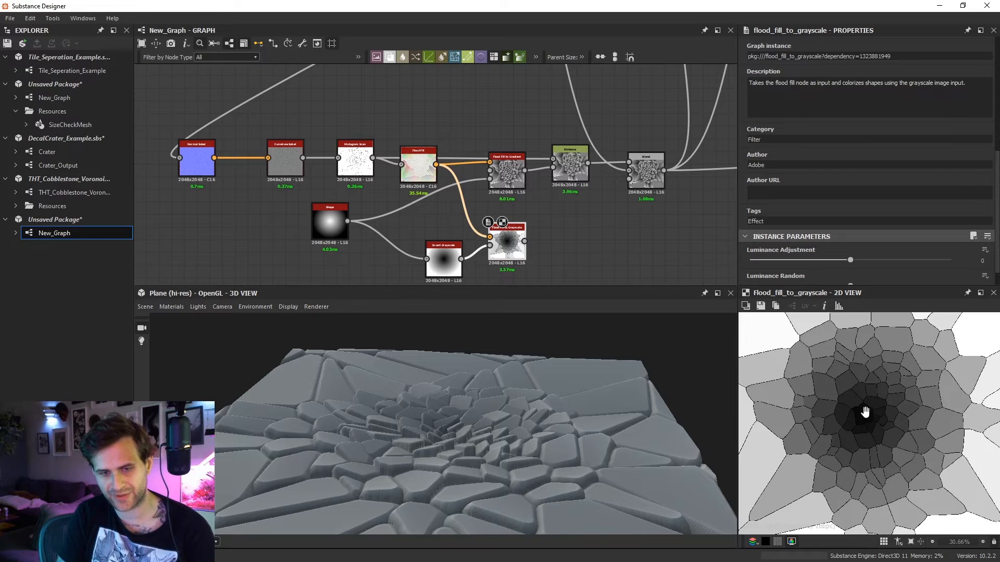
pyautogui.scroll(-2, 931, 435)
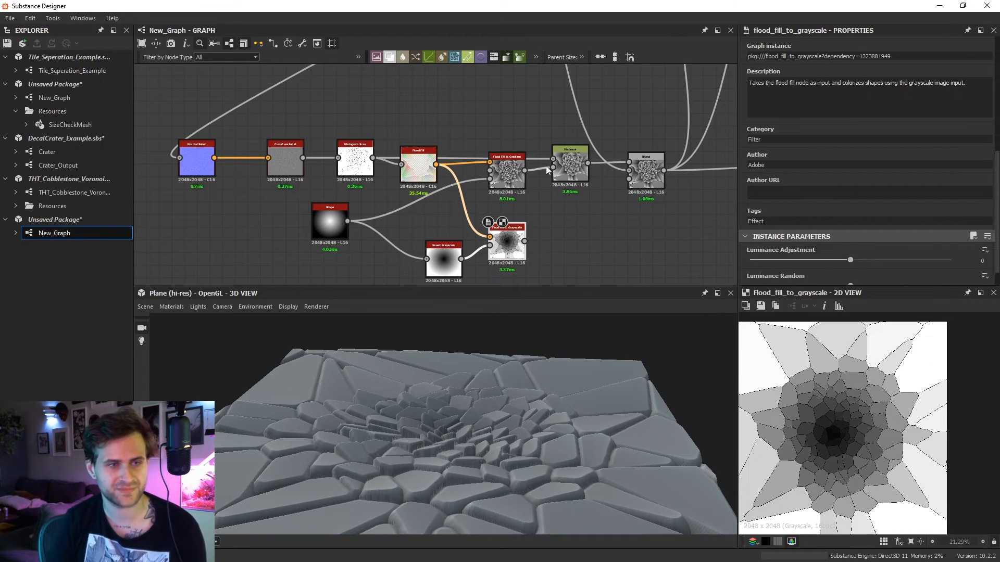
# Add a Distance node after Flood Fill to Grayscale, using the Histogram Scan mask and the grayscale result as source.
pyautogui.click(573, 217)
pyautogui.press('space')
pyautogui.write('dist')
pyautogui.press('Return')
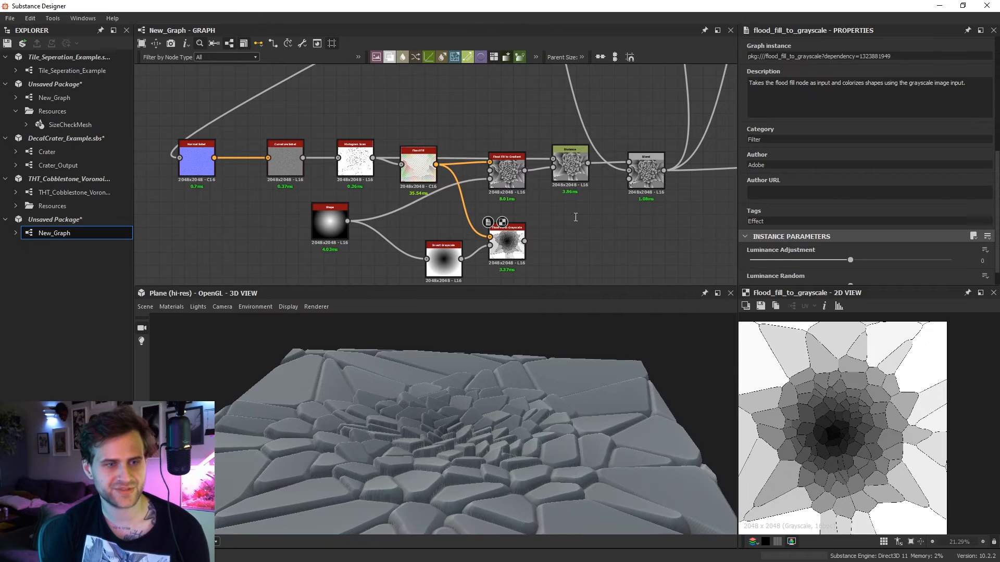
pyautogui.moveTo(525, 241); pyautogui.dragTo(358, 159)
pyautogui.moveTo(425, 165); pyautogui.dragTo(421, 185)
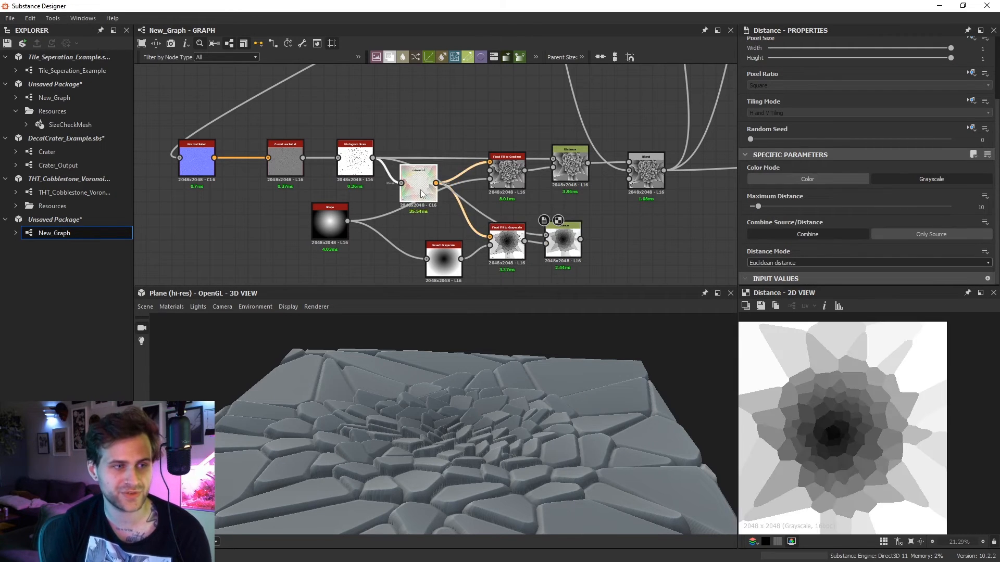
# Set the new Distance node to Only Source with a Maximum Distance of 256 and check its preview.
pyautogui.moveTo(566, 235); pyautogui.dragTo(529, 214, button='middle')
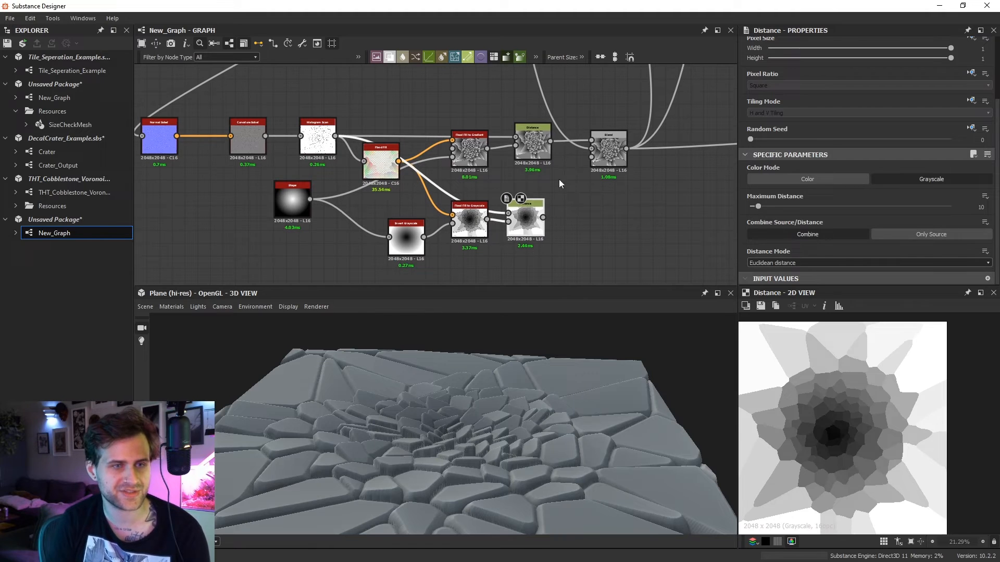
pyautogui.click(832, 232)
pyautogui.moveTo(758, 206); pyautogui.dragTo(951, 207)
pyautogui.scroll(3, 846, 425)
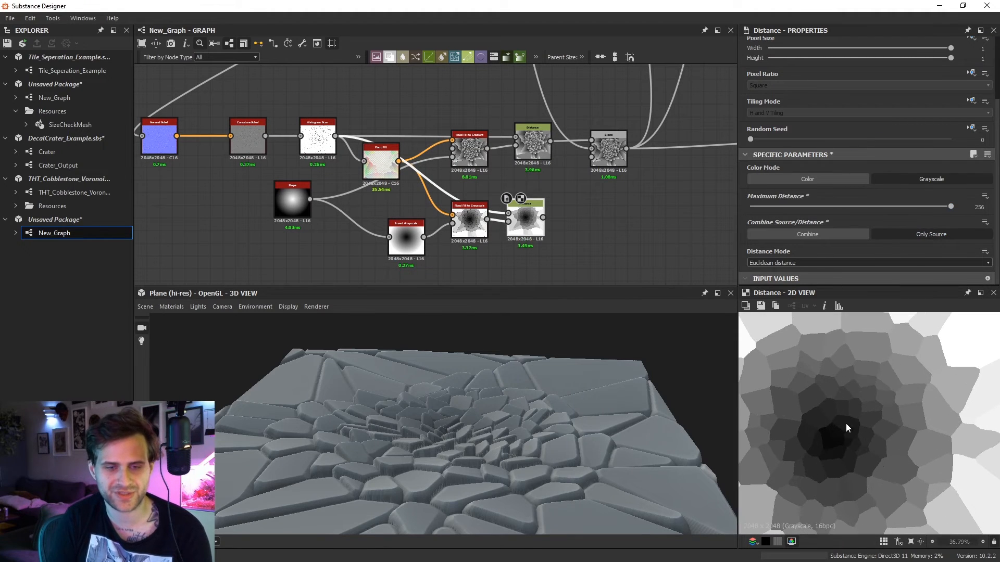
# Add a second Blend node combining the existing stone Blend with the grayscale Distance result.
pyautogui.moveTo(621, 222); pyautogui.dragTo(607, 234, button='middle')
pyautogui.press('space')
pyautogui.click(620, 240)
pyautogui.scroll(1, 600, 178)
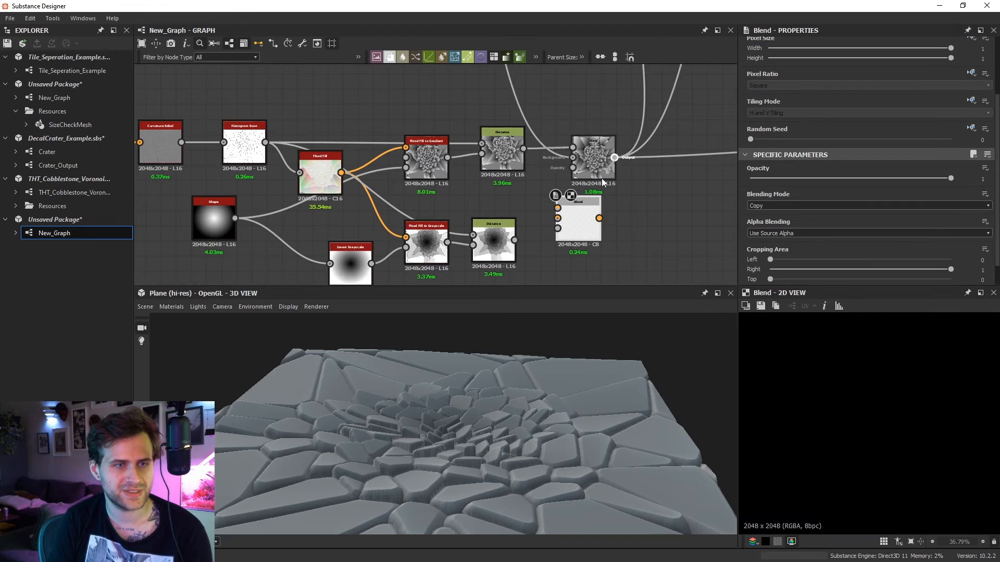
pyautogui.moveTo(601, 178); pyautogui.dragTo(560, 218)
pyautogui.moveTo(572, 219)
pyautogui.mouseDown()
pyautogui.moveTo(584, 242)
pyautogui.moveTo(582, 232)
pyautogui.mouseUp()
pyautogui.moveTo(514, 240); pyautogui.dragTo(574, 224)
# Set the second Blend to Multiply, move the downstream connections onto it, and inspect the crater in 3D.
pyautogui.click(784, 207)
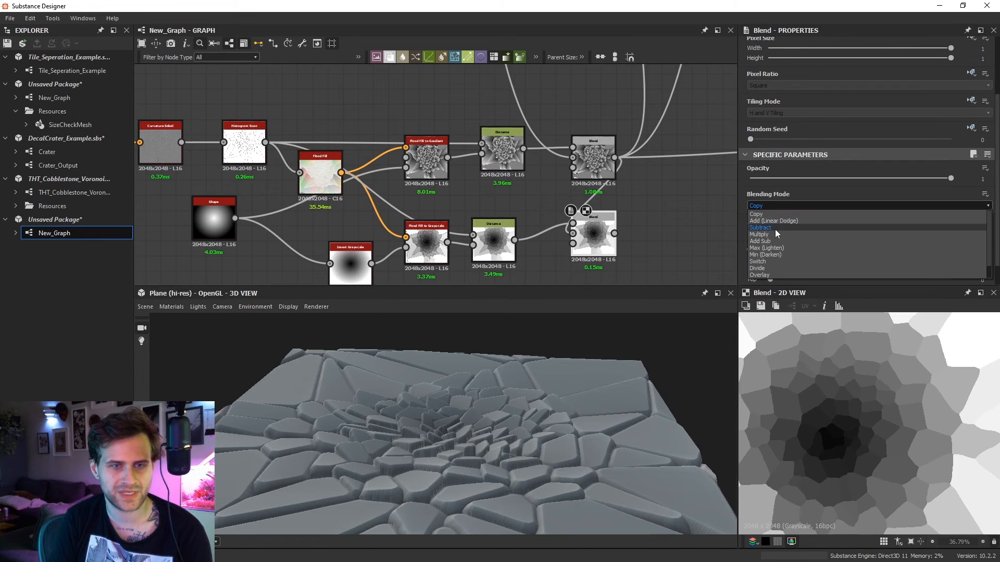
pyautogui.click(774, 231)
pyautogui.moveTo(604, 238); pyautogui.dragTo(596, 239)
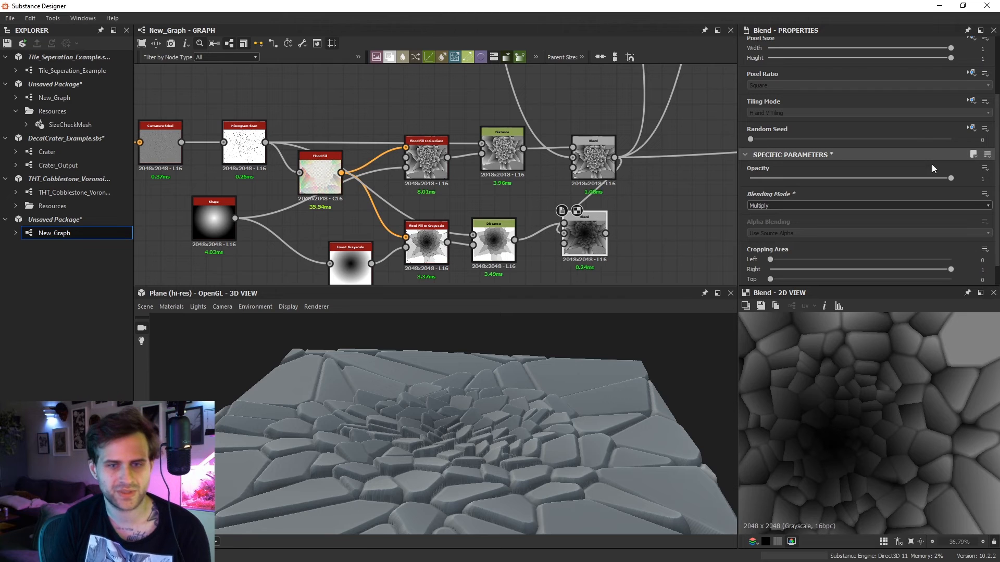
pyautogui.keyDown('shift'); pyautogui.moveTo(614, 157); pyautogui.dragTo(605, 233); pyautogui.keyUp('shift')
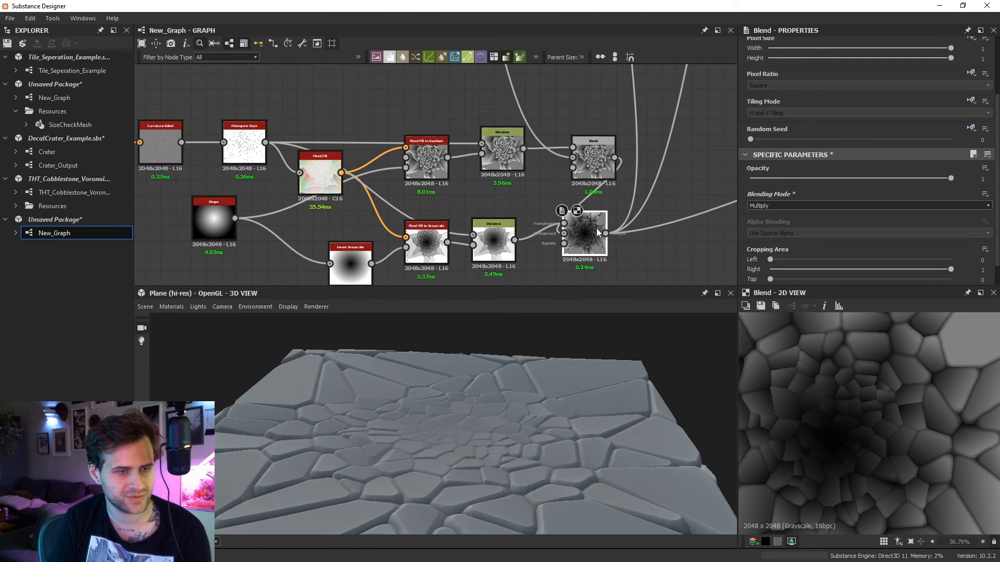
pyautogui.moveTo(483, 433); pyautogui.dragTo(442, 430)
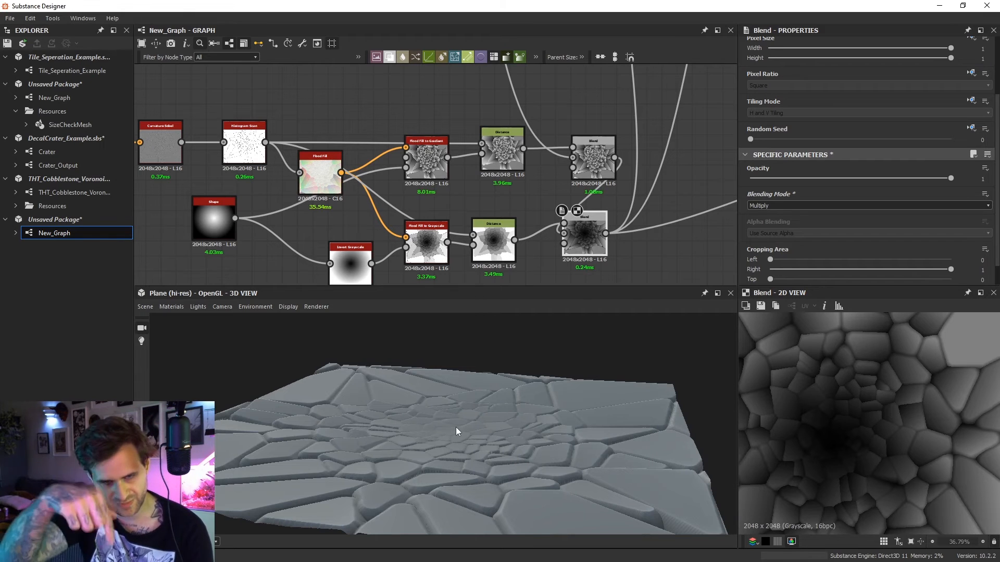
# Add an Auto Levels node after the second Blend and route the downstream connections through it.
pyautogui.moveTo(693, 258); pyautogui.dragTo(640, 253, button='middle')
pyautogui.press('space')
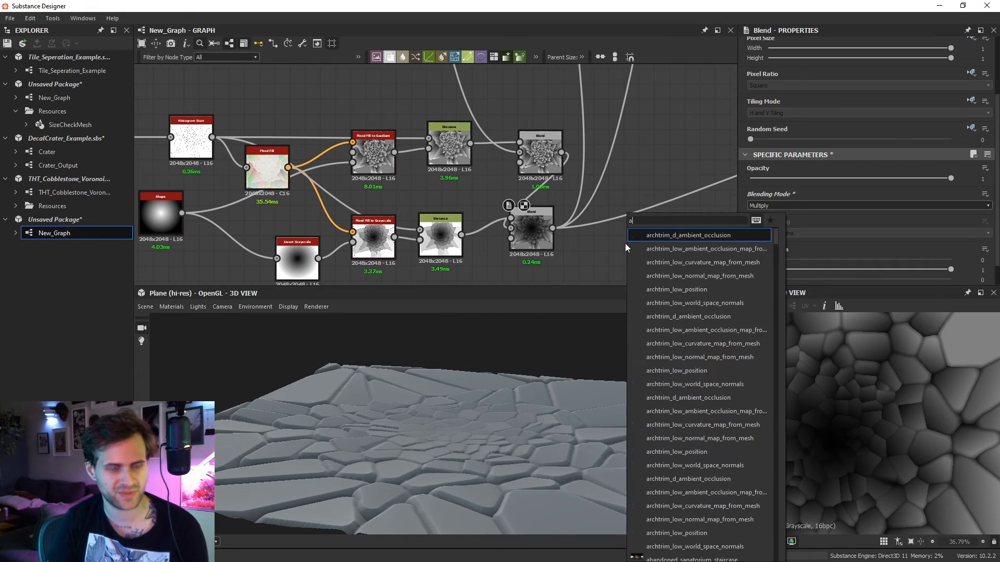
pyautogui.write('aut')
pyautogui.click(660, 236)
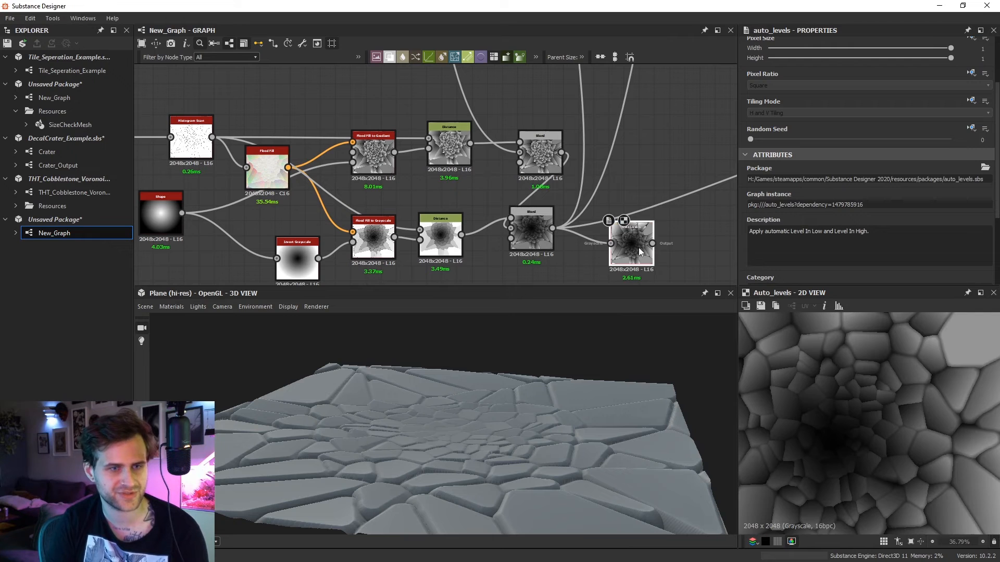
pyautogui.keyDown('shift'); pyautogui.moveTo(552, 229); pyautogui.dragTo(632, 244); pyautogui.keyUp('shift')
pyautogui.moveTo(631, 243); pyautogui.dragTo(613, 230)
pyautogui.moveTo(611, 232); pyautogui.dragTo(606, 161, button='middle')
pyautogui.scroll(-2, 606, 162)
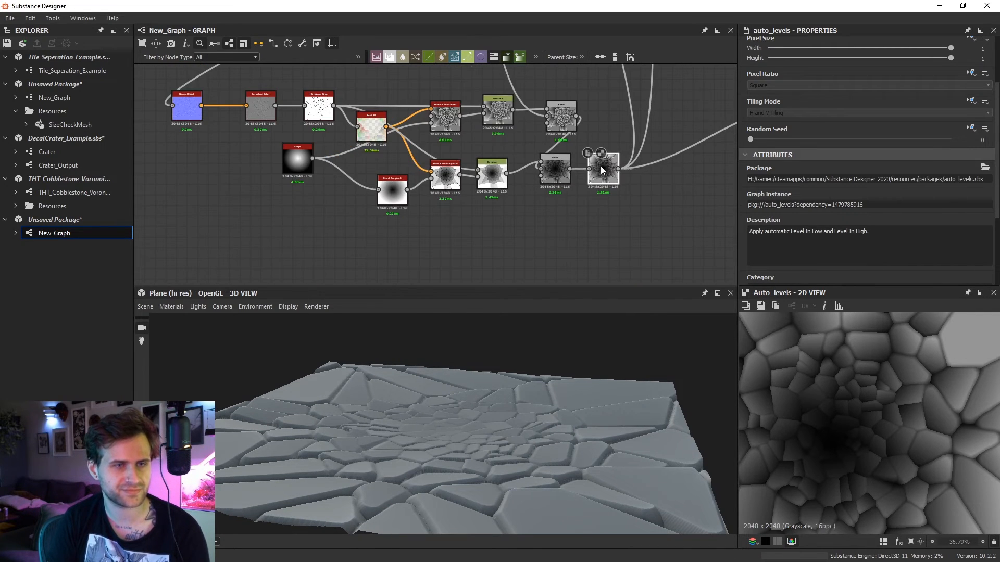
# Open the default material's tessellation properties, set the height Scale to 10, and orbit around the deepened crater.
pyautogui.moveTo(550, 398); pyautogui.dragTo(315, 375)
pyautogui.click(172, 307)
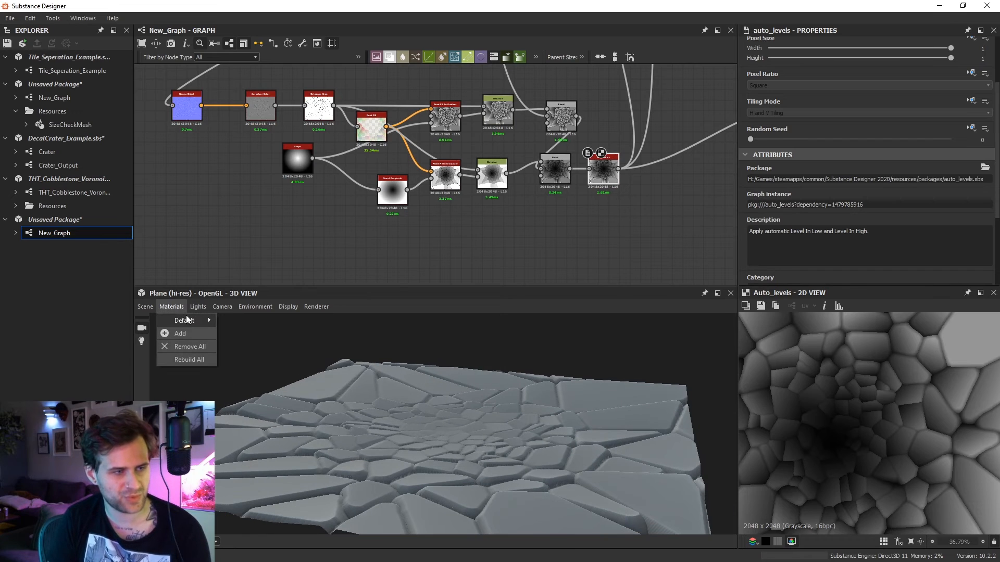
pyautogui.moveTo(188, 320)
pyautogui.moveTo(288, 371)
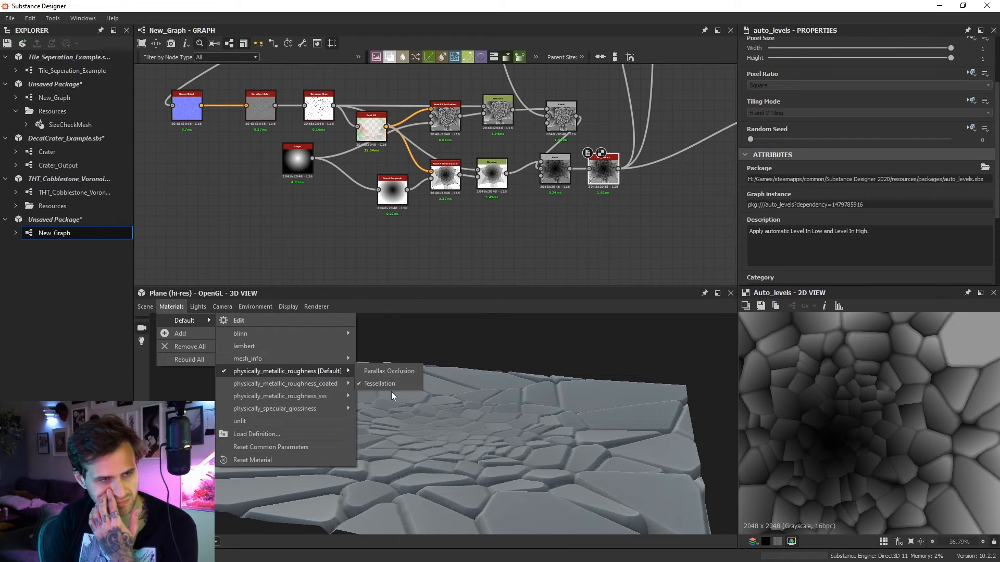
pyautogui.click(394, 389)
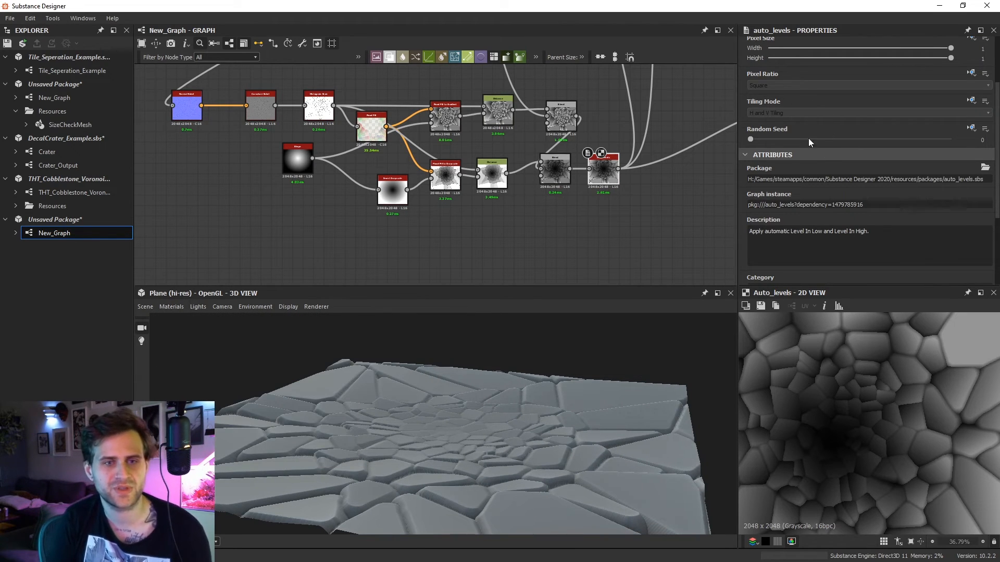
pyautogui.scroll(-2, 818, 177)
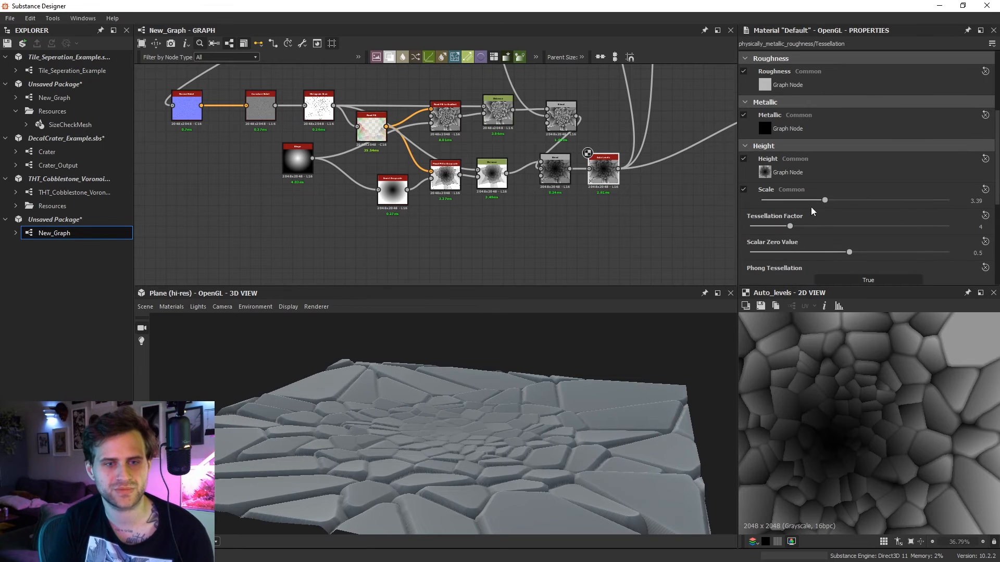
pyautogui.moveTo(825, 202); pyautogui.dragTo(956, 208)
pyautogui.moveTo(496, 430); pyautogui.dragTo(591, 429)
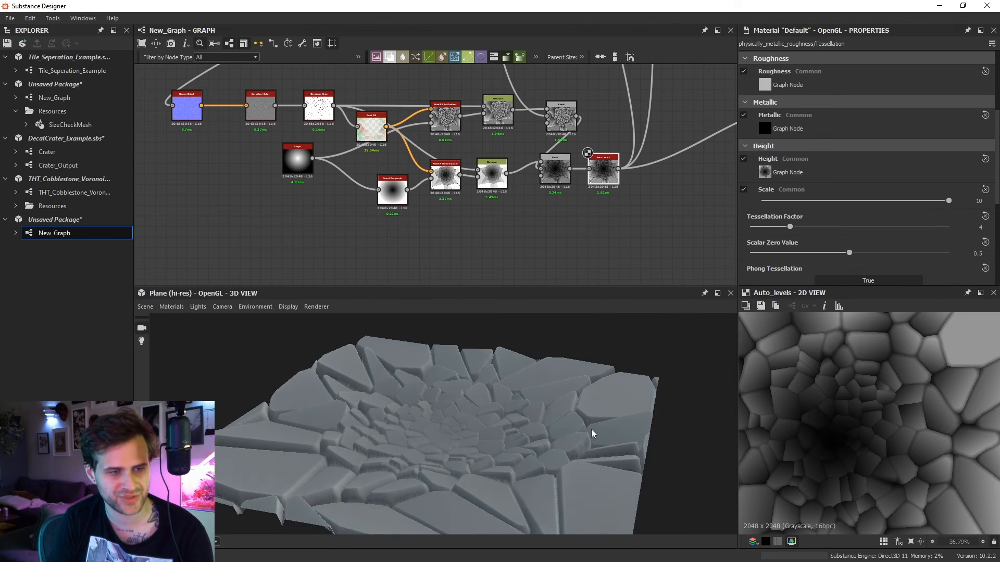
# Compare the Multiply Blend and Invert Grayscale previews, and examine the stones at the crater's center closely in 3D.
pyautogui.click(555, 171)
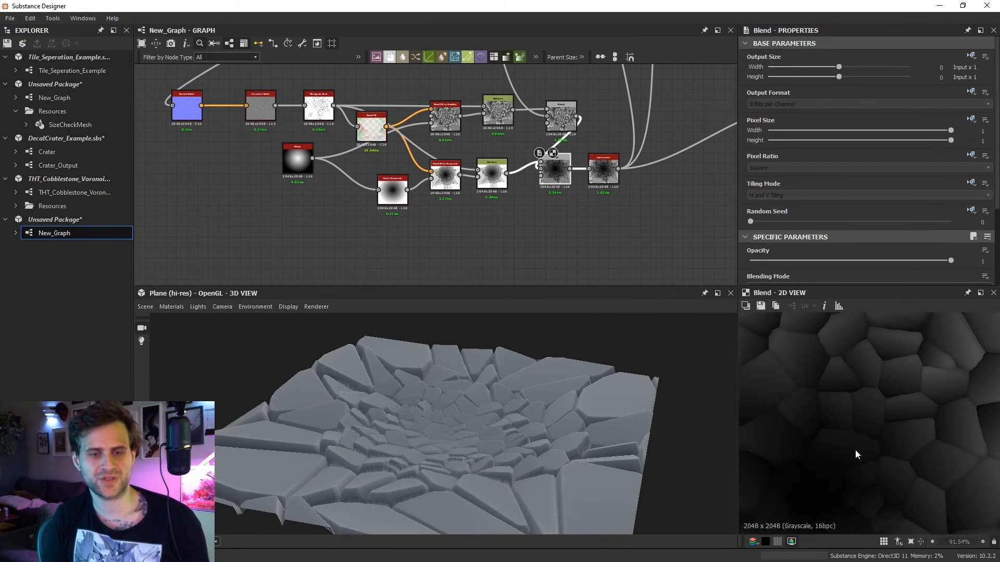
pyautogui.click(392, 190)
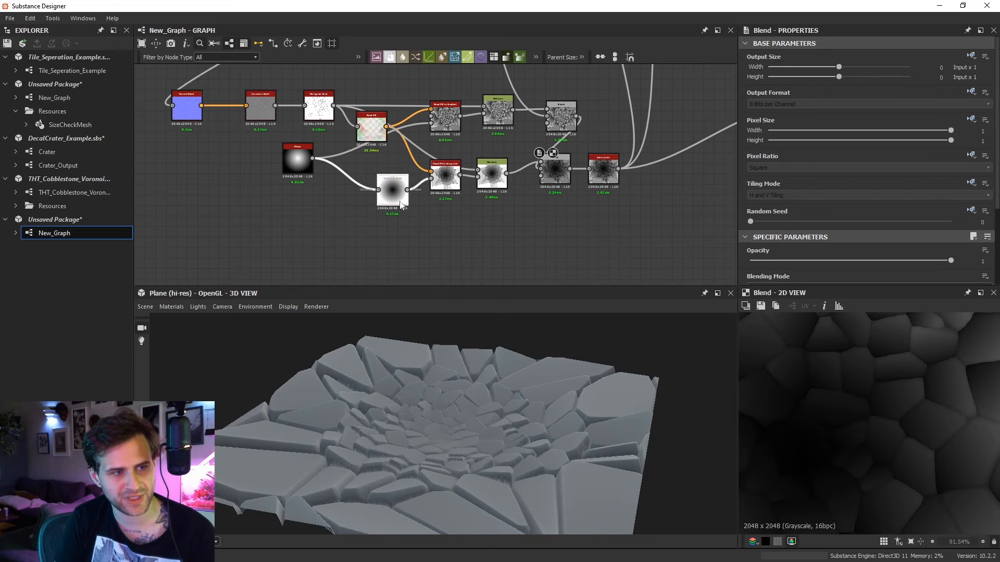
pyautogui.moveTo(812, 464); pyautogui.dragTo(833, 393, button='middle')
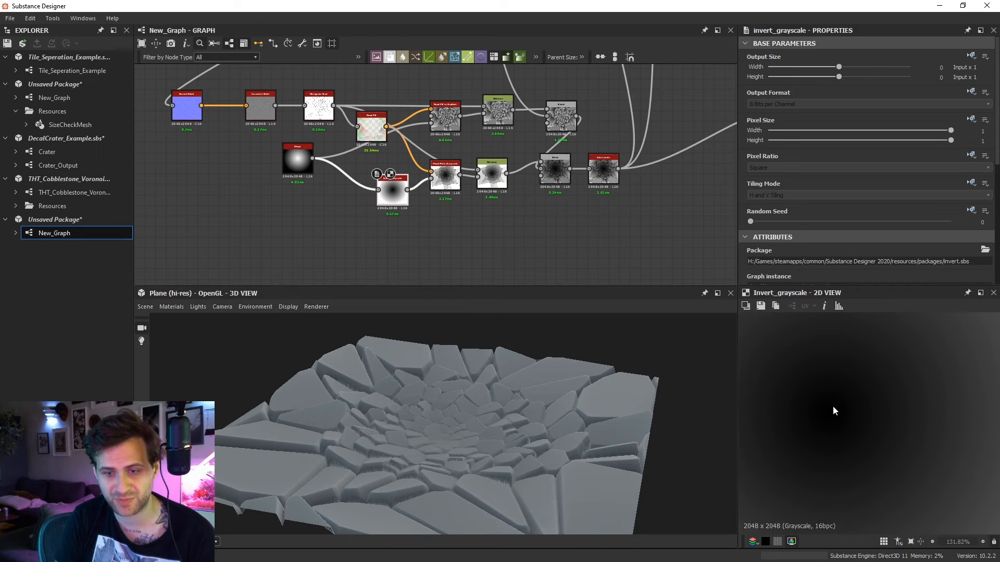
pyautogui.click(555, 170)
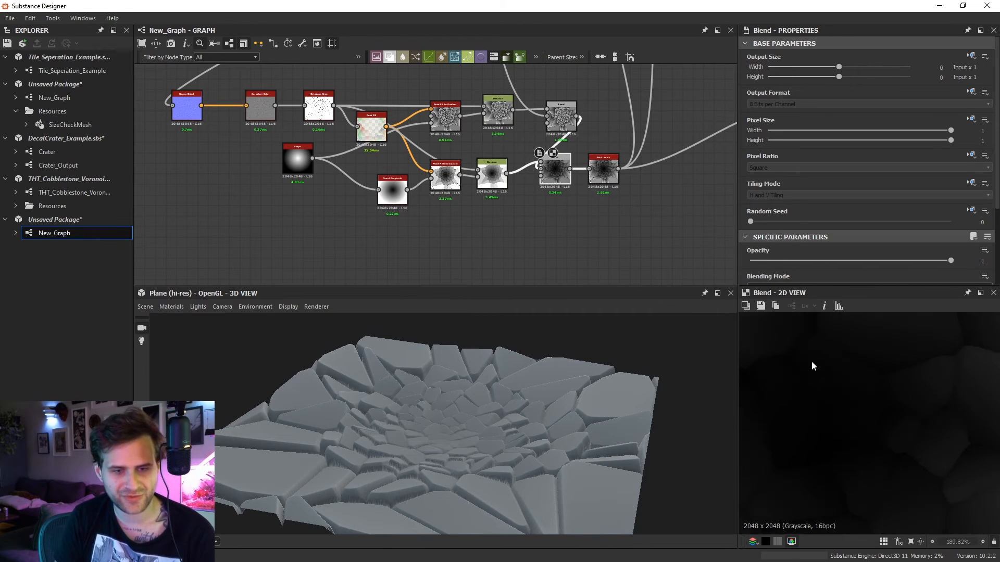
pyautogui.scroll(10, 431, 427)
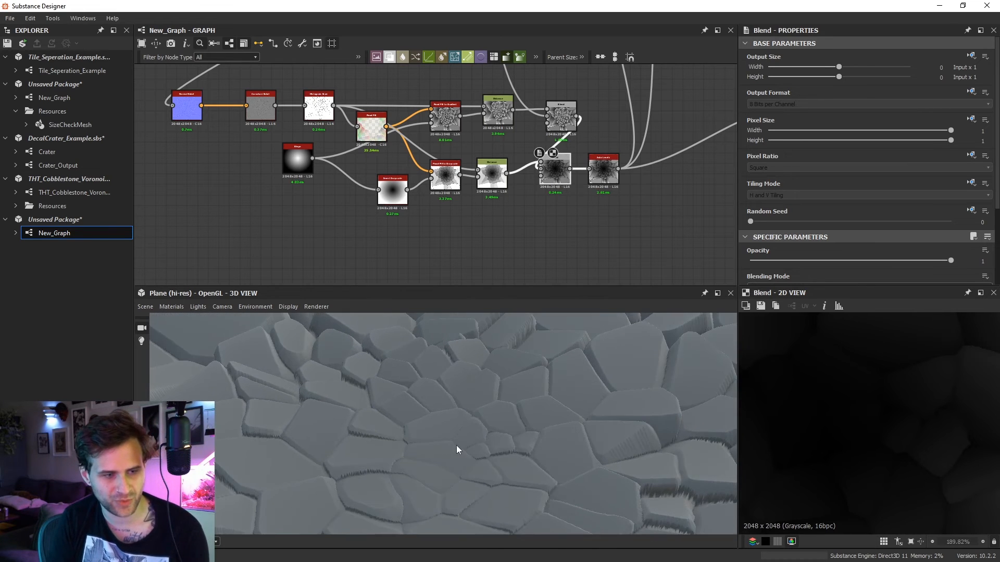
pyautogui.moveTo(456, 445); pyautogui.dragTo(446, 432, button='middle')
pyautogui.scroll(4, 446, 436)
pyautogui.keyDown('ctrl'); pyautogui.keyDown('shift'); pyautogui.moveTo(454, 445); pyautogui.dragTo(471, 427, button='right'); pyautogui.keyUp('shift'); pyautogui.keyUp('ctrl')
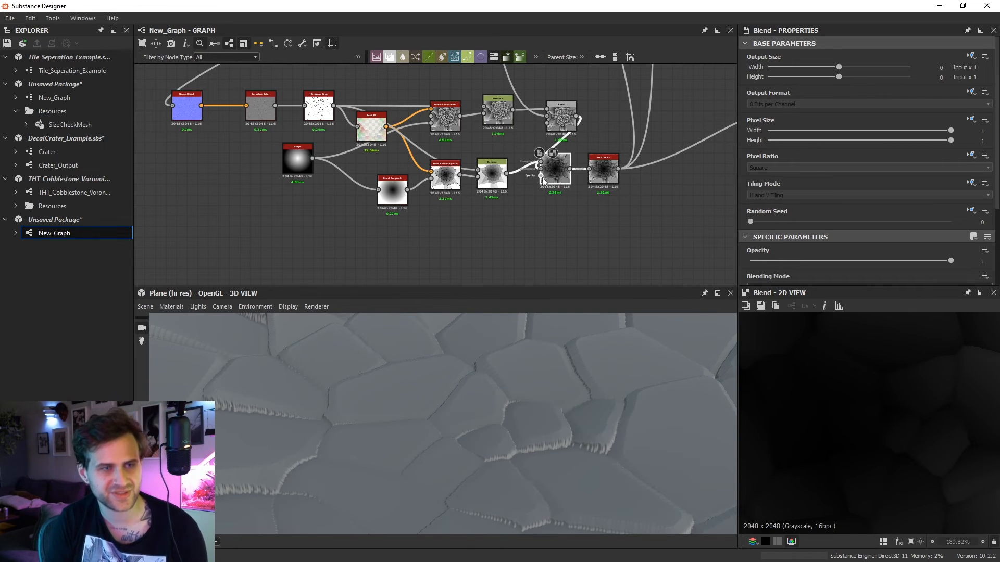
# Set the Multiply Blend's Opacity to 0.8 and check the crater in 3D and in the tiled 2D preview.
pyautogui.moveTo(936, 261); pyautogui.dragTo(910, 261)
pyautogui.keyDown('alt'); pyautogui.moveTo(548, 458); pyautogui.dragTo(620, 406); pyautogui.keyUp('alt')
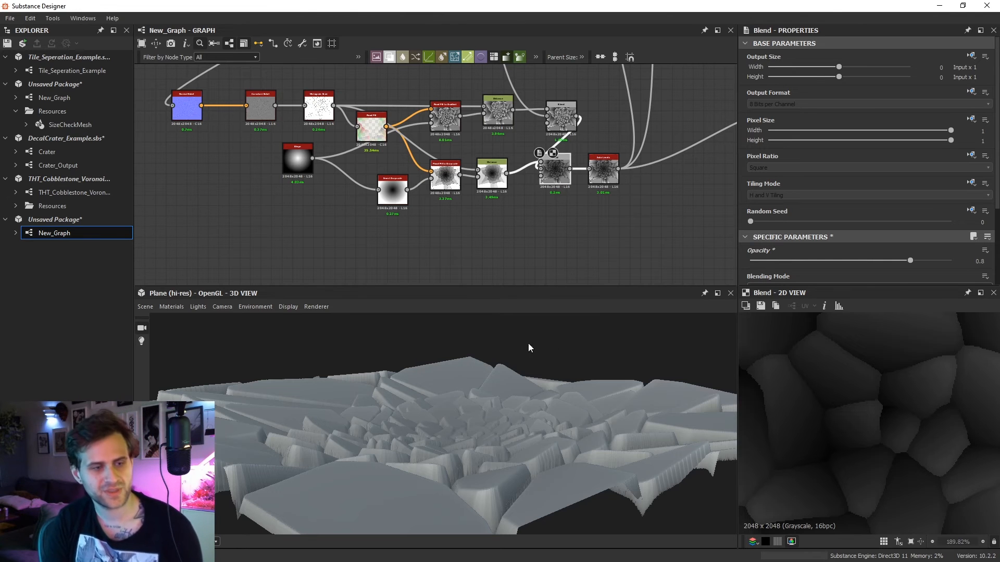
pyautogui.keyDown('alt'); pyautogui.moveTo(527, 343); pyautogui.dragTo(395, 419); pyautogui.keyUp('alt')
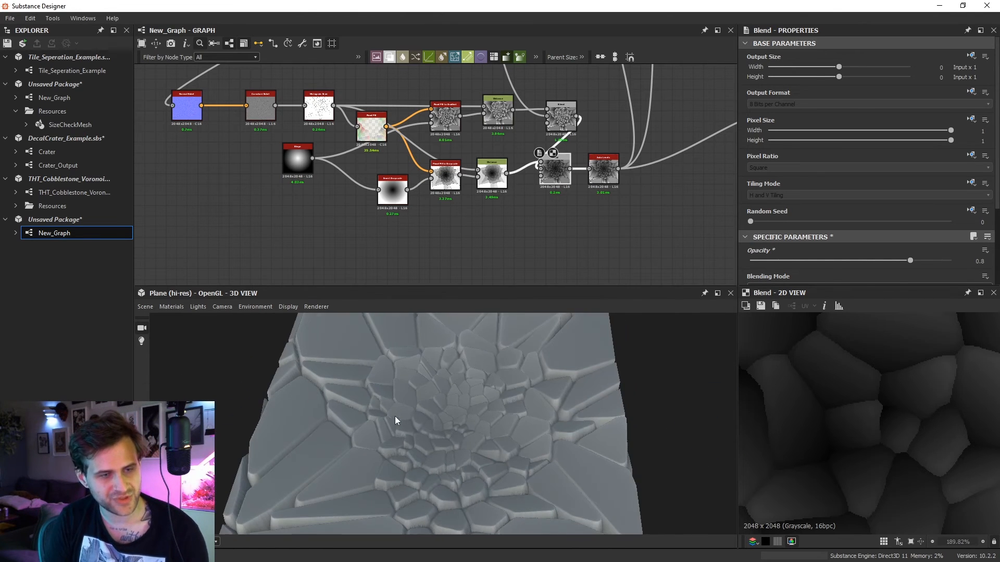
pyautogui.keyDown('alt'); pyautogui.moveTo(454, 340); pyautogui.dragTo(368, 361); pyautogui.keyUp('alt')
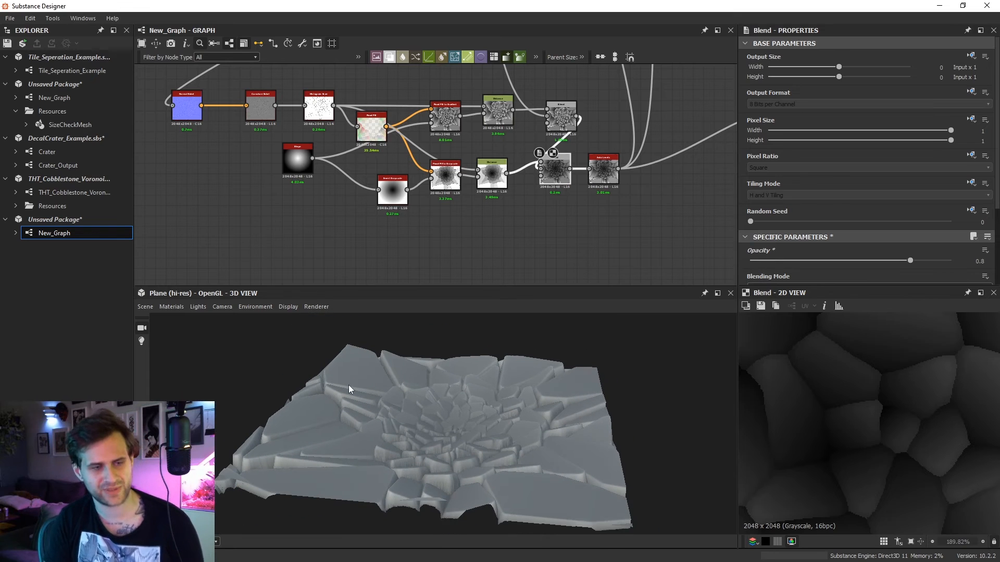
pyautogui.scroll(-8, 824, 414)
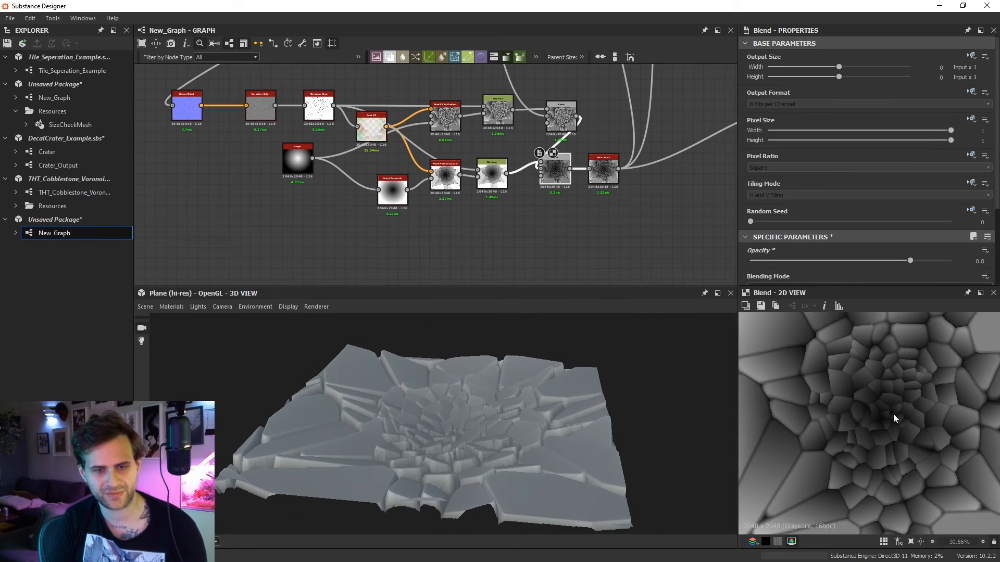
pyautogui.scroll(-4, 893, 414)
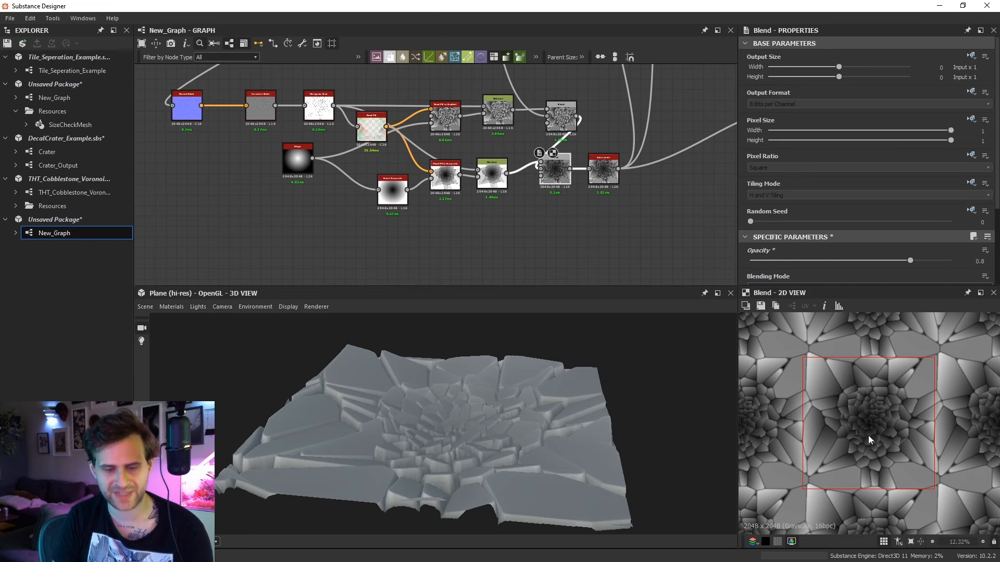
pyautogui.scroll(1, 411, 205)
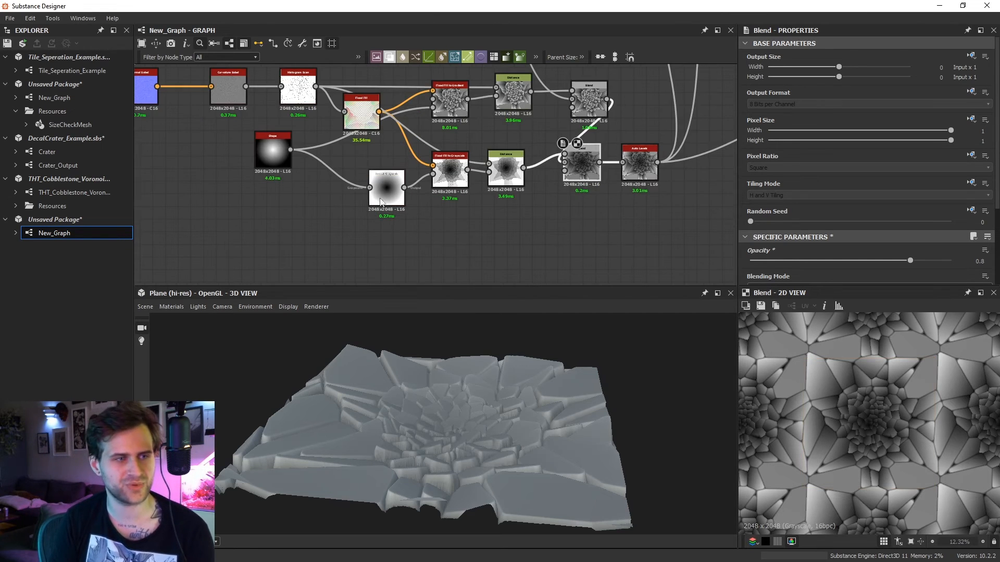
# Add a Histogram Scan node, connect the Flood Fill to Grayscale output to it, and place it below that node.
pyautogui.press('space')
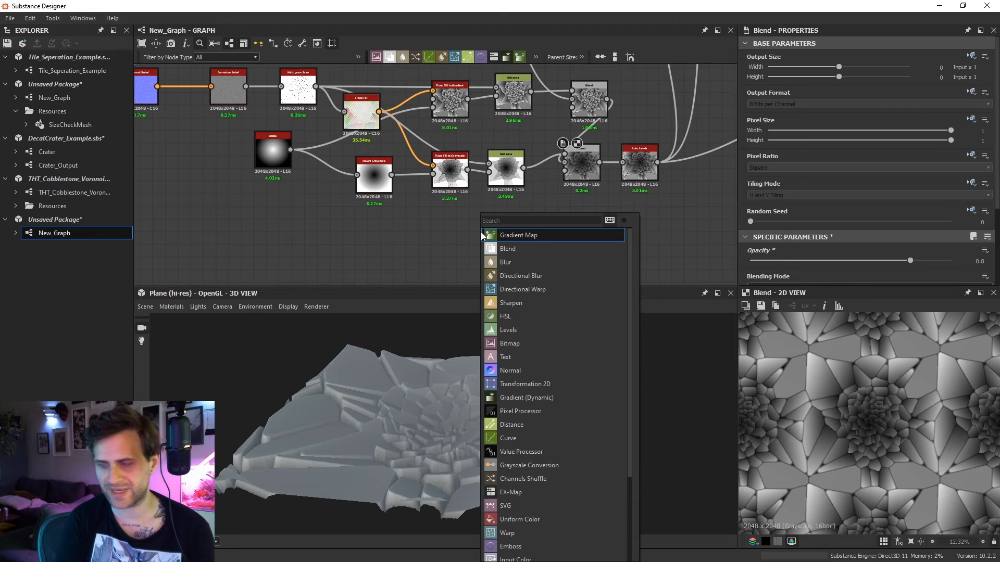
pyautogui.write('hist')
pyautogui.click(552, 262)
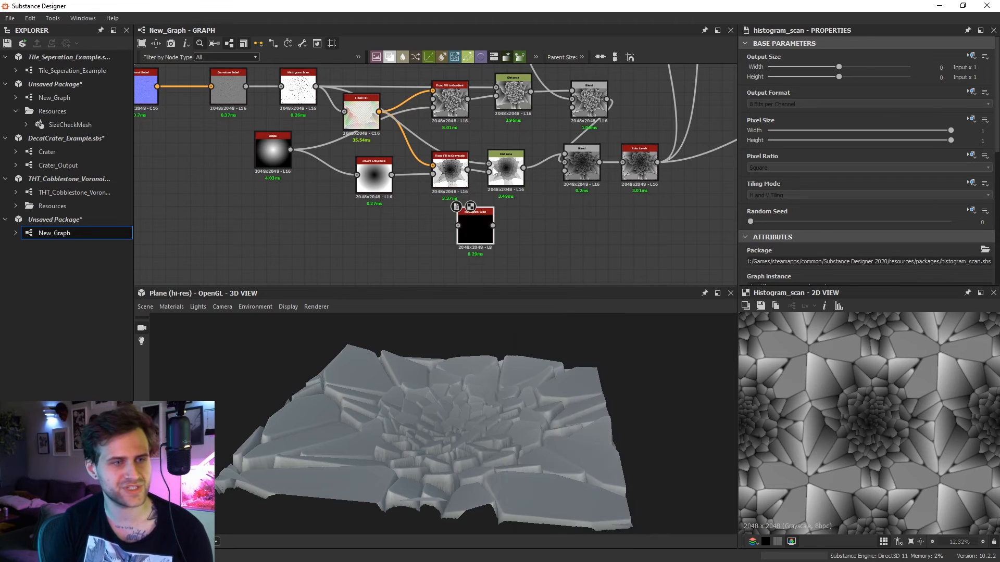
pyautogui.doubleClick(465, 176)
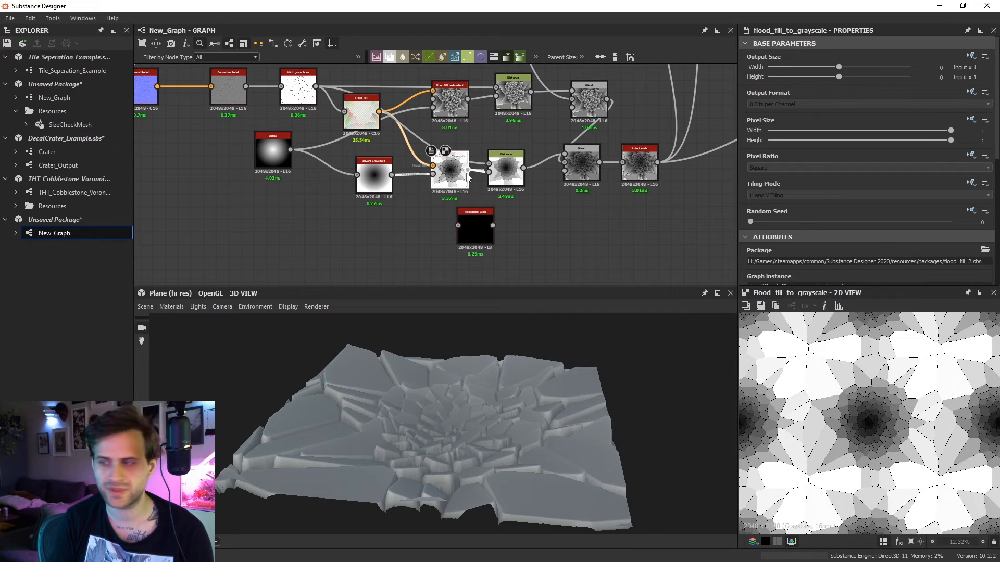
pyautogui.moveTo(467, 175); pyautogui.dragTo(476, 212)
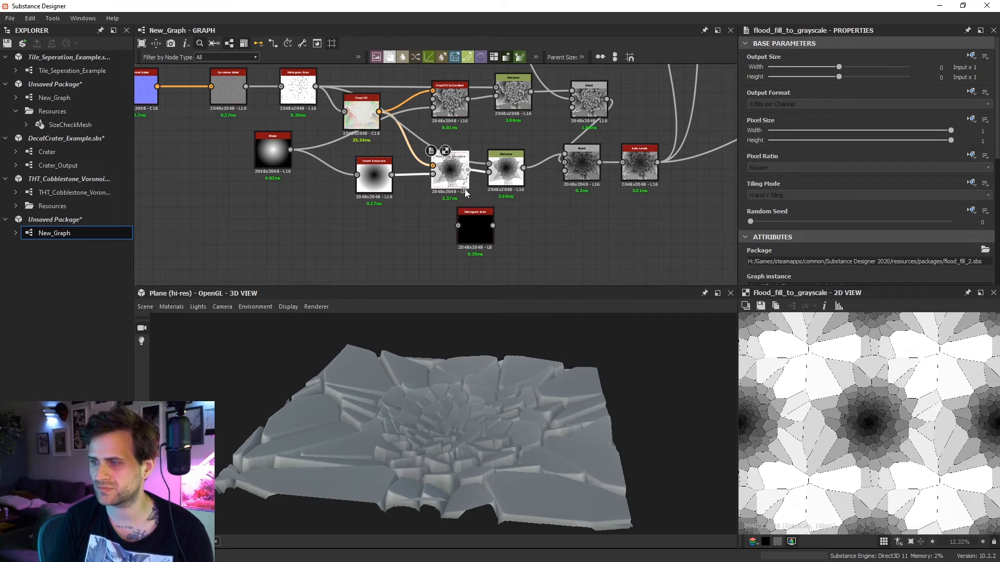
pyautogui.moveTo(478, 227); pyautogui.dragTo(449, 244)
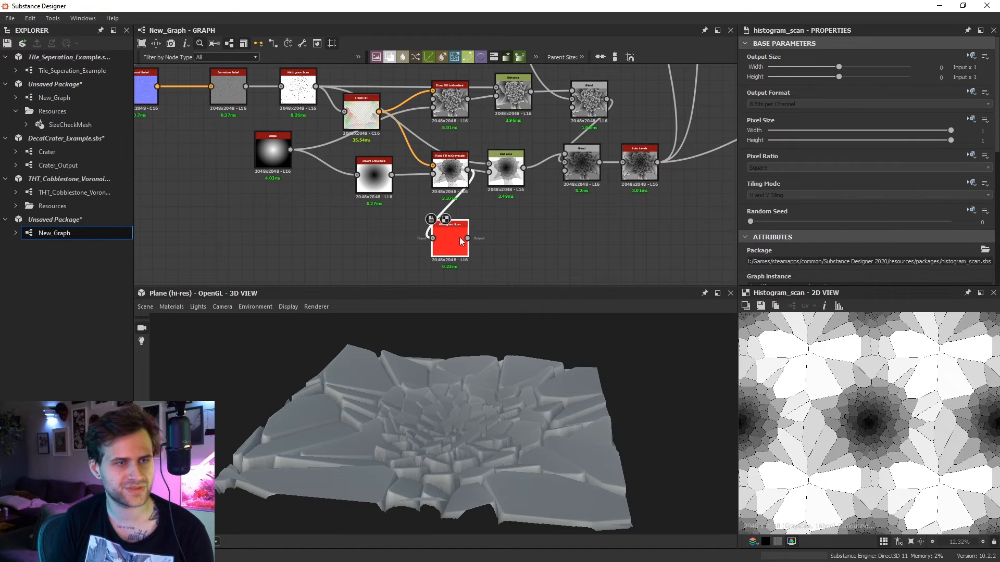
# Feed the Histogram Scan from the grayscale Distance node instead, and set its Position to 0.34 and Contrast to 1.
pyautogui.scroll(-8, 780, 249)
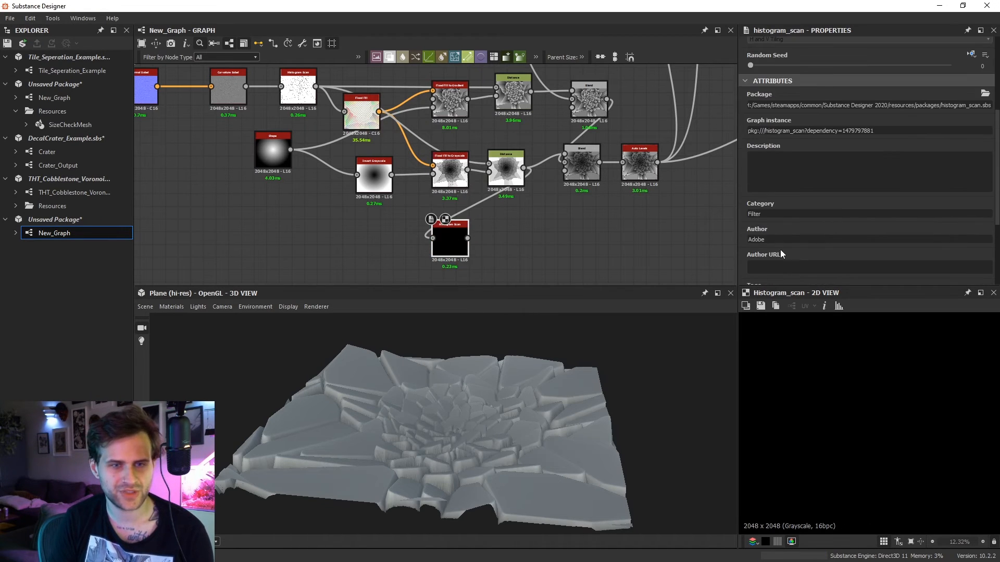
pyautogui.moveTo(794, 209); pyautogui.dragTo(951, 235)
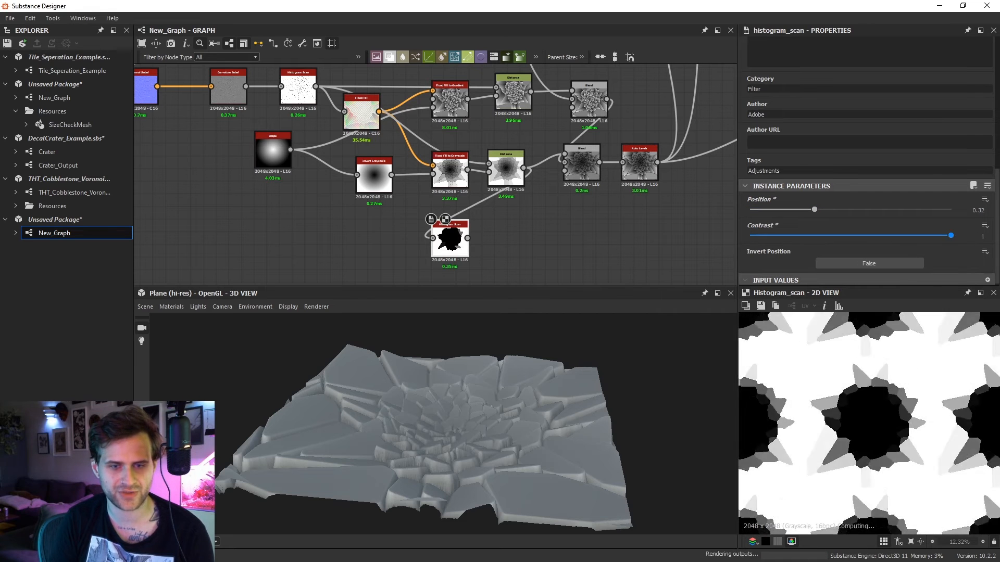
pyautogui.moveTo(814, 209)
pyautogui.mouseDown()
pyautogui.moveTo(805, 210)
pyautogui.moveTo(817, 211)
pyautogui.mouseUp()
# Add a Blend node combining the Multiply Blend with the Histogram Scan mask, and set it to Add (Linear Dodge).
pyautogui.press('space')
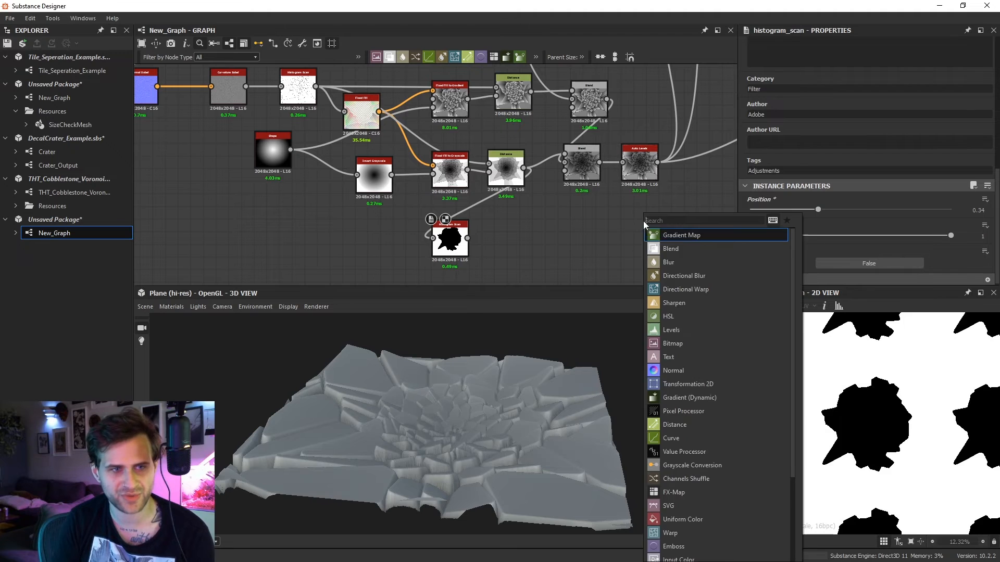
pyautogui.click(663, 250)
pyautogui.moveTo(599, 162); pyautogui.dragTo(582, 235)
pyautogui.moveTo(467, 237); pyautogui.dragTo(580, 237)
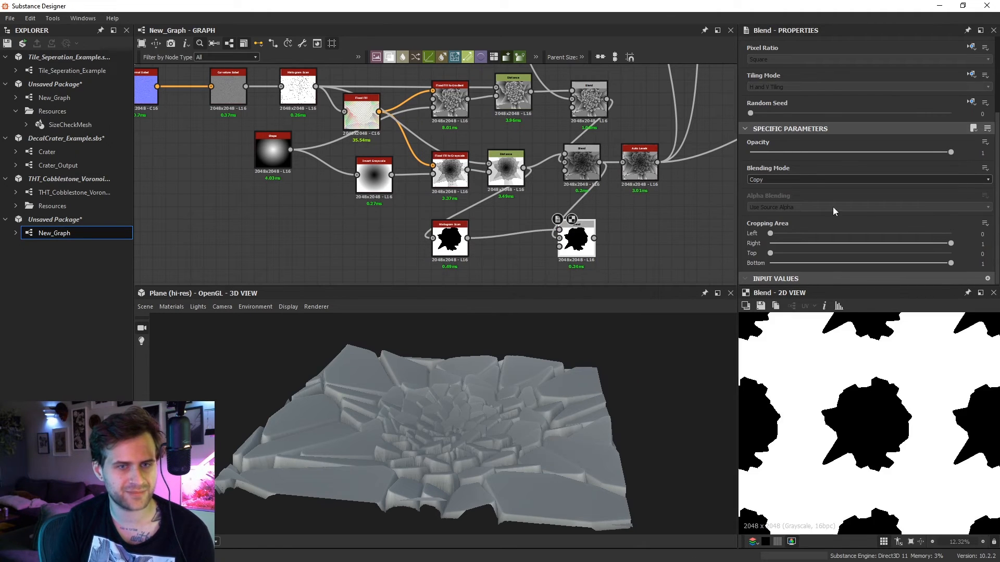
pyautogui.click(815, 179)
pyautogui.click(764, 192)
# Route the Add (Linear Dodge) Blend into the Auto Levels node and inspect the masked crater's edges in 3D and 2D.
pyautogui.moveTo(596, 237); pyautogui.dragTo(561, 236, button='middle')
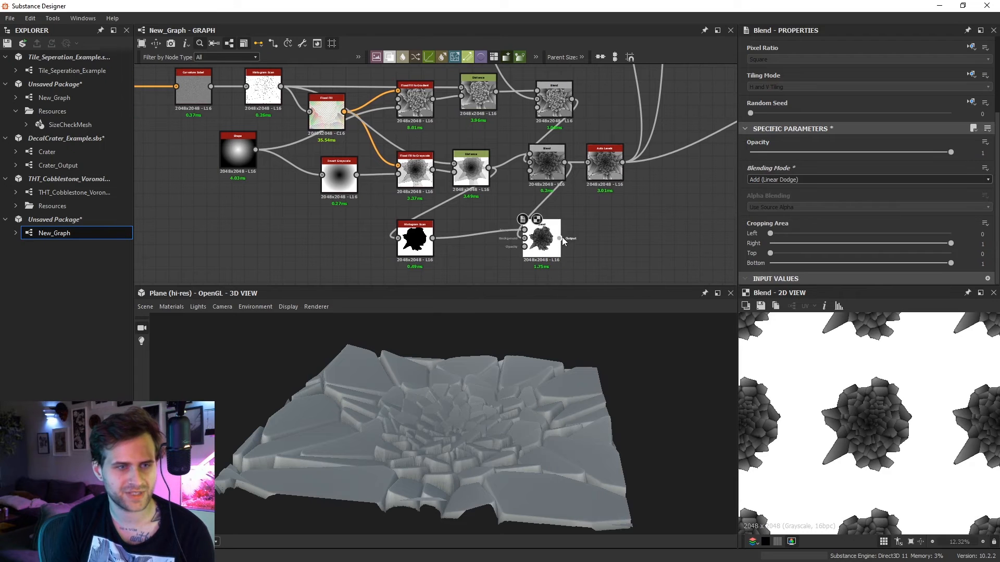
pyautogui.moveTo(606, 165); pyautogui.dragTo(618, 213)
pyautogui.moveTo(579, 403); pyautogui.dragTo(608, 408)
pyautogui.scroll(2, 552, 380)
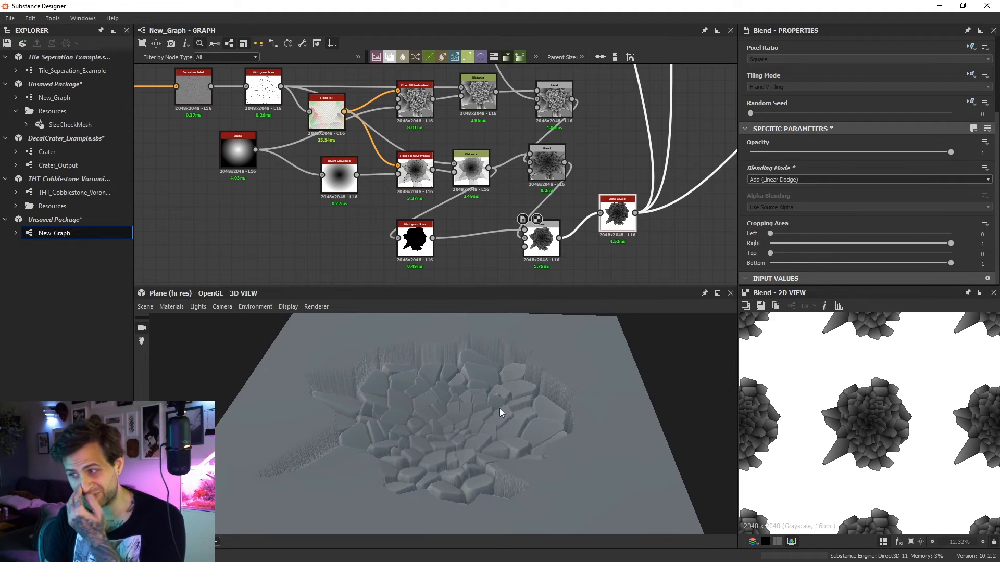
pyautogui.moveTo(484, 415); pyautogui.dragTo(507, 380)
pyautogui.scroll(5, 838, 380)
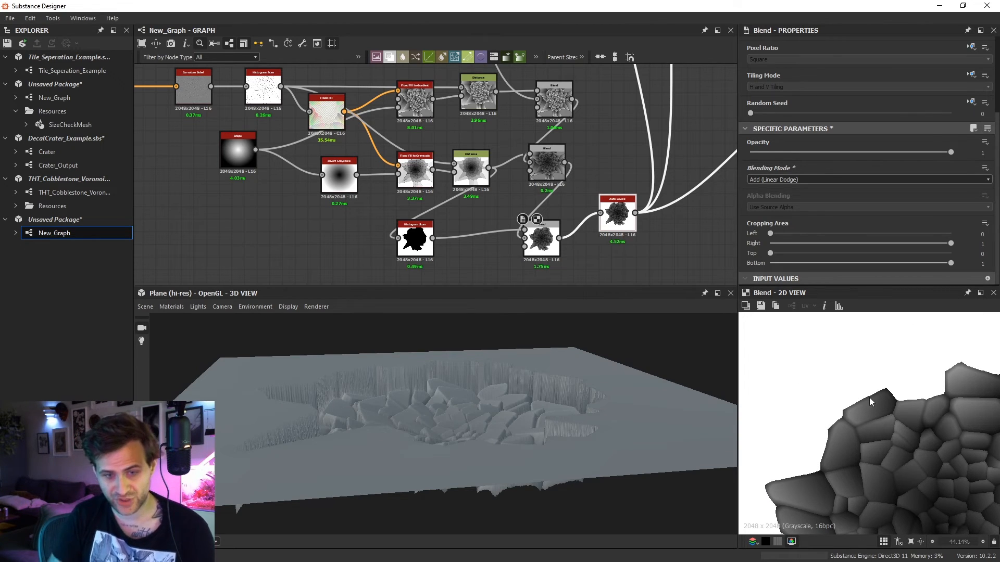
pyautogui.scroll(2, 855, 391)
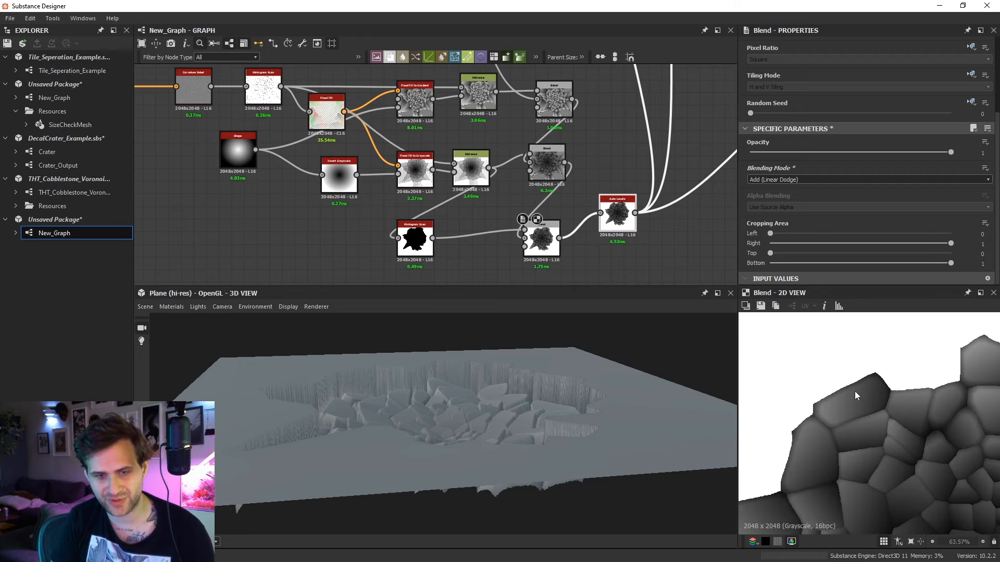
pyautogui.scroll(4, 854, 392)
pyautogui.moveTo(575, 487); pyautogui.dragTo(467, 397)
pyautogui.scroll(-5, 505, 411)
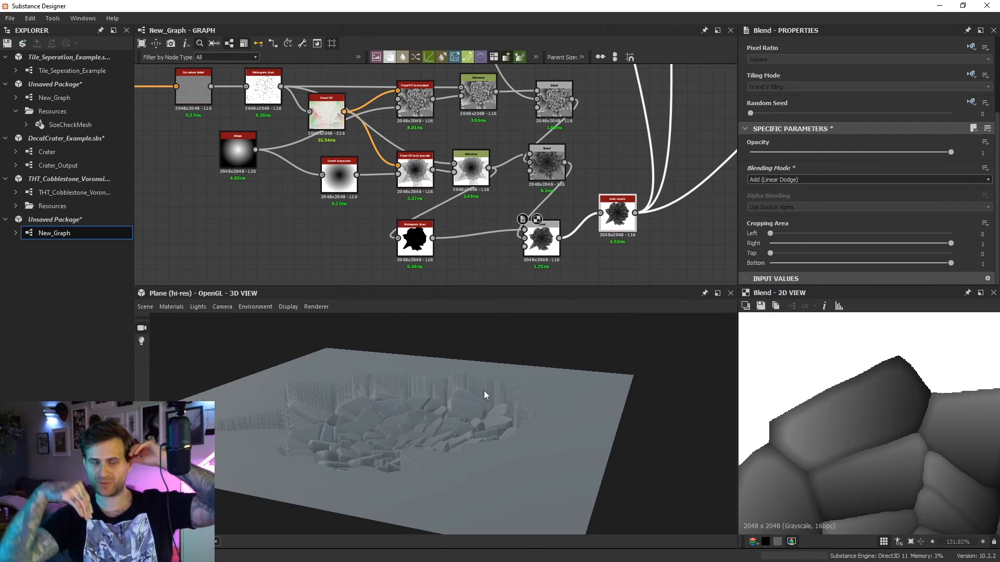
# Add a Bevel node fed by the Histogram Scan mask, set its Distance to 1, and place it below the mask.
pyautogui.moveTo(465, 225); pyautogui.dragTo(489, 160, button='middle')
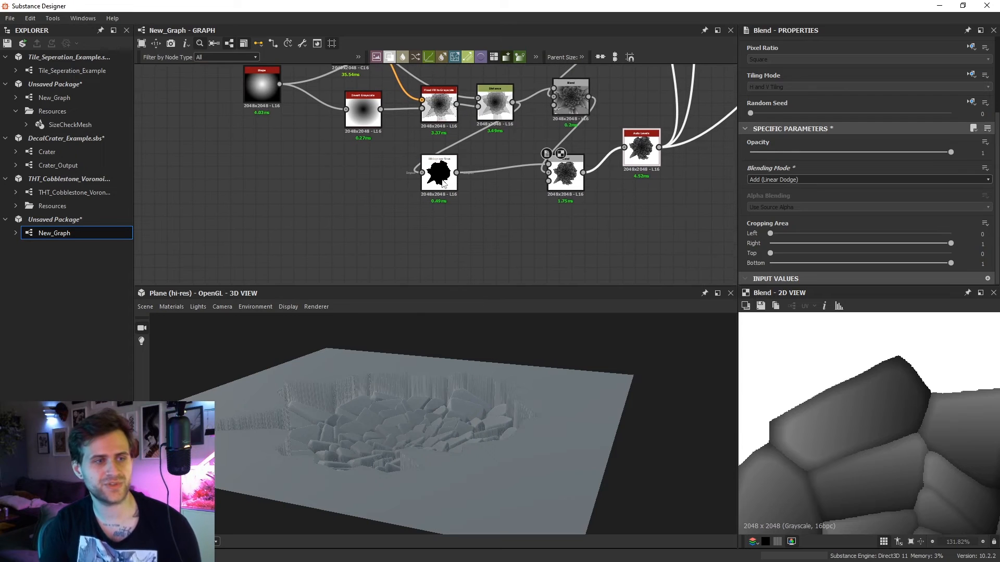
pyautogui.press('space')
pyautogui.write('bevel')
pyautogui.click(453, 234)
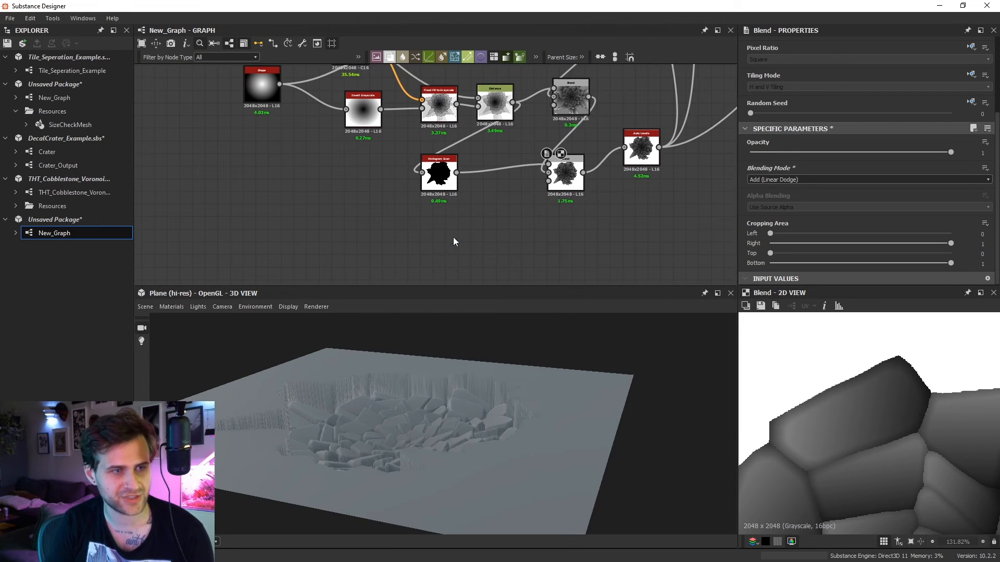
pyautogui.doubleClick(447, 184)
pyautogui.moveTo(454, 181); pyautogui.dragTo(386, 244)
pyautogui.doubleClick(386, 248)
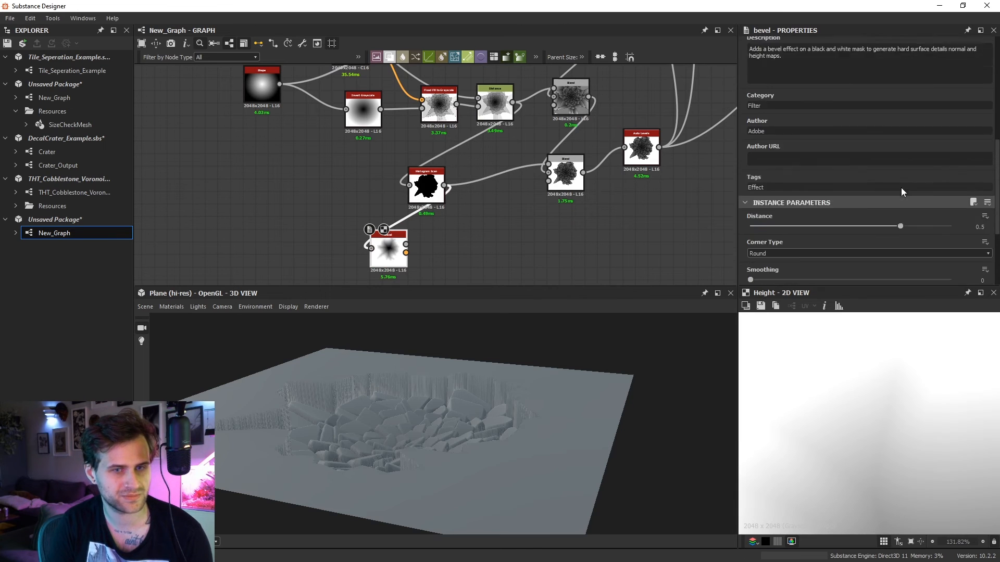
pyautogui.moveTo(901, 194); pyautogui.dragTo(951, 195)
pyautogui.moveTo(383, 229); pyautogui.dragTo(358, 230)
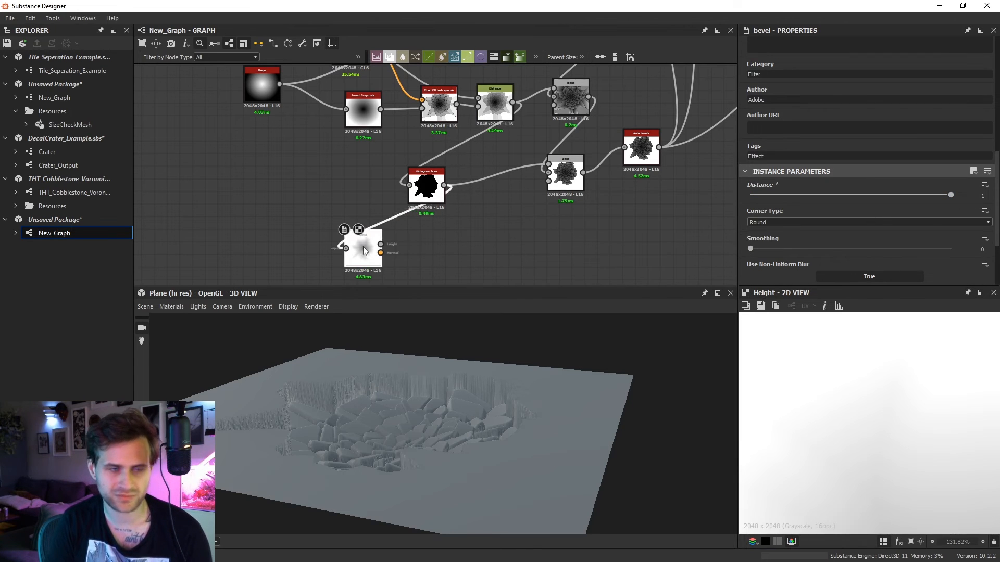
# Add an Auto Levels node beside the Bevel node and feed it from the Bevel's Height output.
pyautogui.press('space')
pyautogui.write('aut')
pyautogui.click(464, 236)
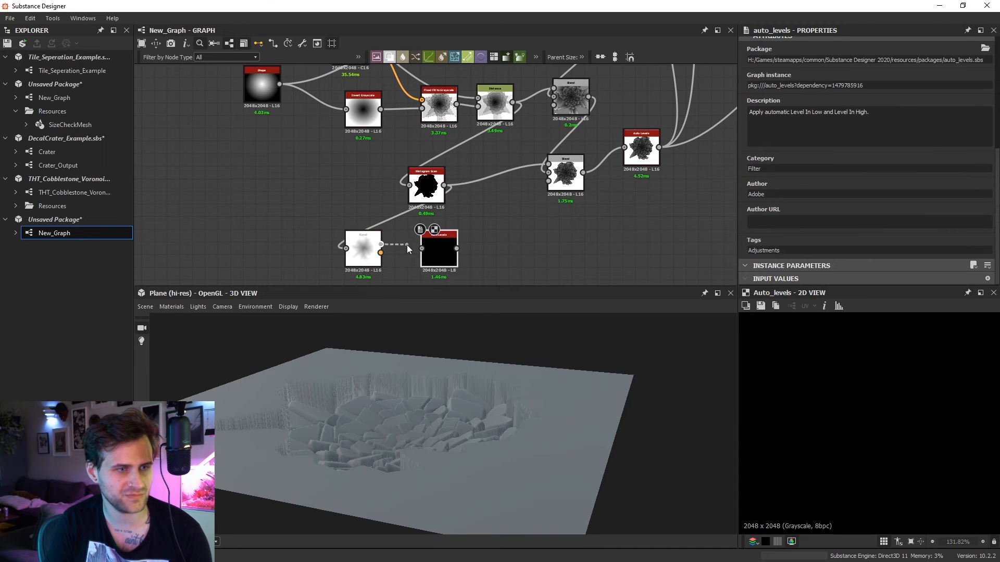
pyautogui.moveTo(438, 245); pyautogui.dragTo(426, 252)
# Add a Flood Fill to Grayscale node to the right of the new Auto Levels node.
pyautogui.click(508, 243)
pyautogui.moveTo(507, 243); pyautogui.dragTo(555, 233, button='middle')
pyautogui.press('space')
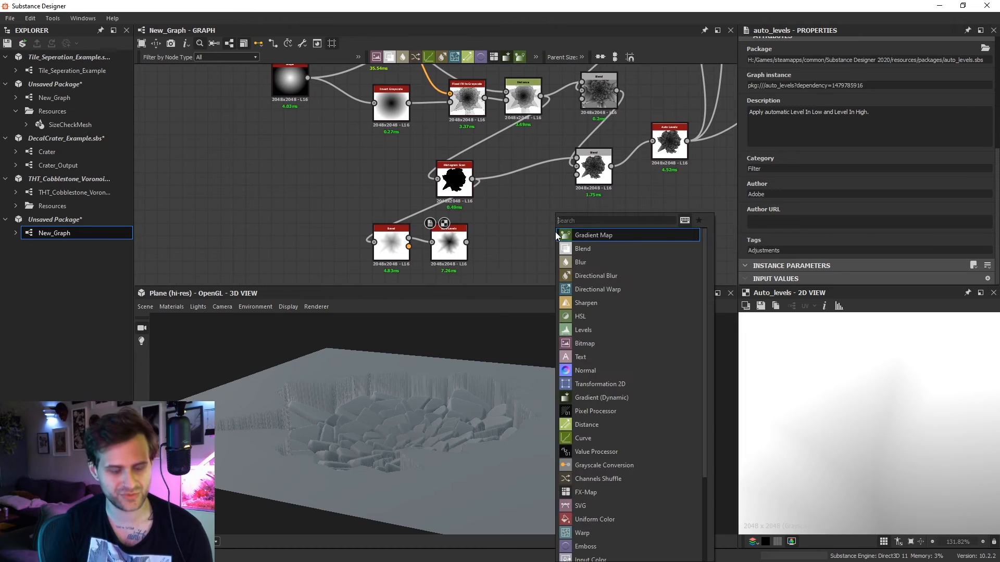
pyautogui.write('flood')
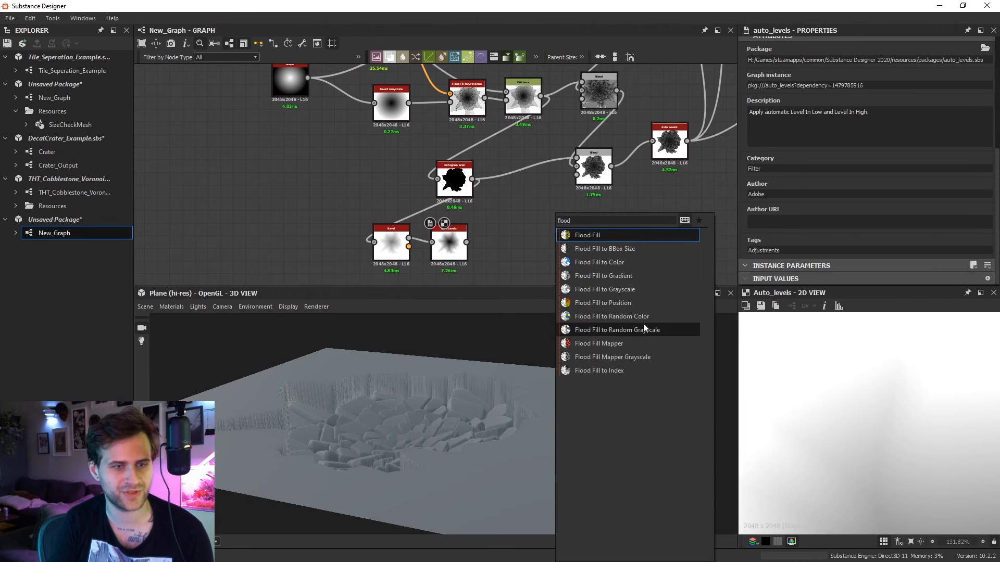
pyautogui.click(632, 290)
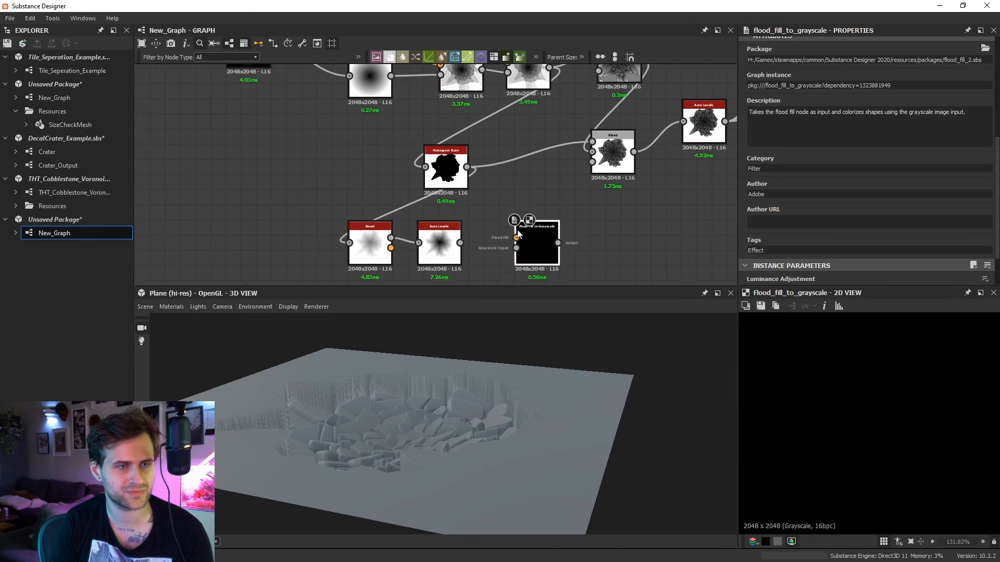
# Connect the Flood Fill node and the beveled mask's Auto Levels to the new Flood Fill to Grayscale inputs.
pyautogui.scroll(-1, 518, 230)
pyautogui.click(517, 237)
pyautogui.moveTo(398, 130); pyautogui.dragTo(411, 201, button='middle')
pyautogui.click(413, 107)
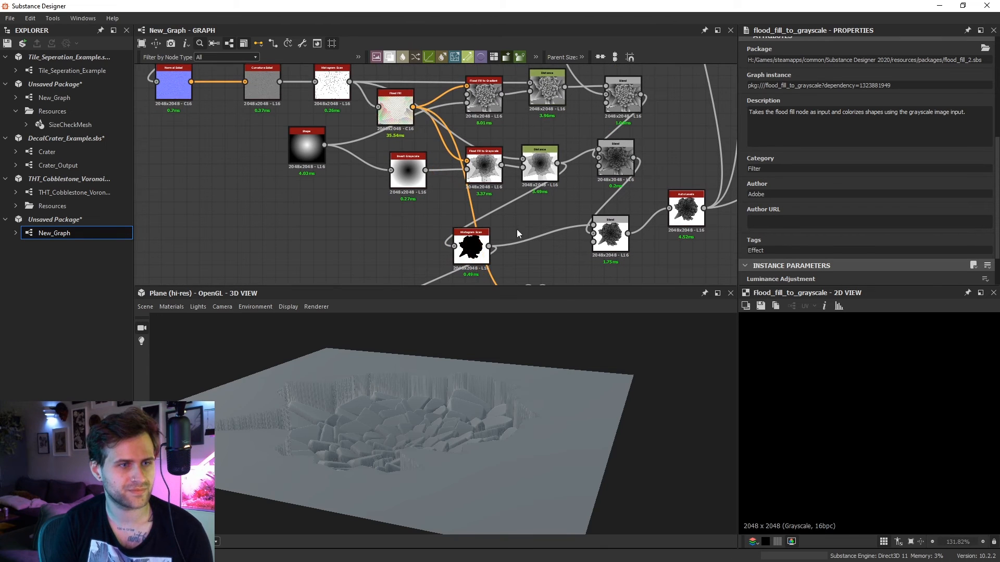
pyautogui.moveTo(517, 230); pyautogui.dragTo(508, 168, button='middle')
pyautogui.moveTo(365, 272); pyautogui.dragTo(473, 258)
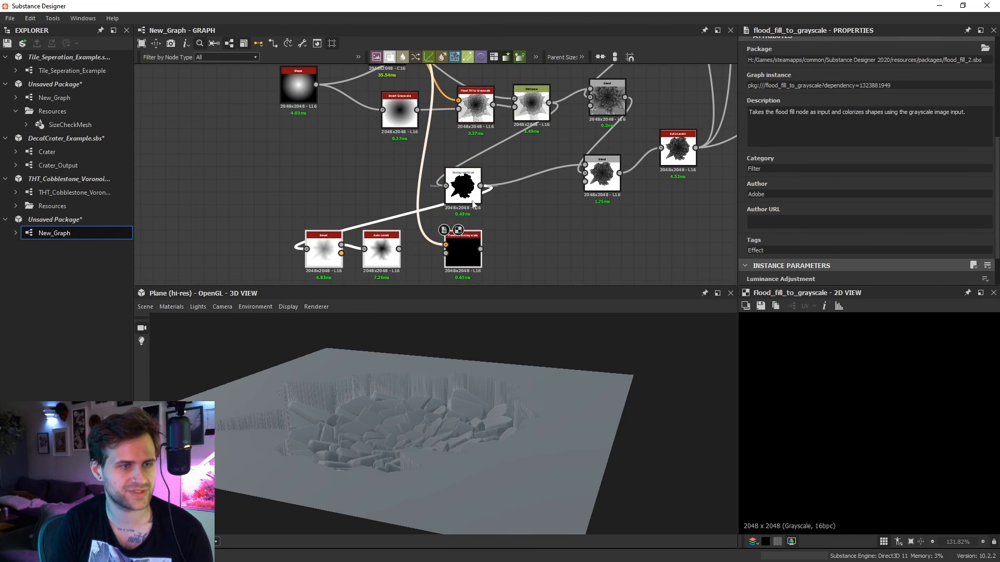
pyautogui.moveTo(472, 205); pyautogui.dragTo(485, 193)
pyautogui.moveTo(406, 249); pyautogui.dragTo(409, 209, button='middle')
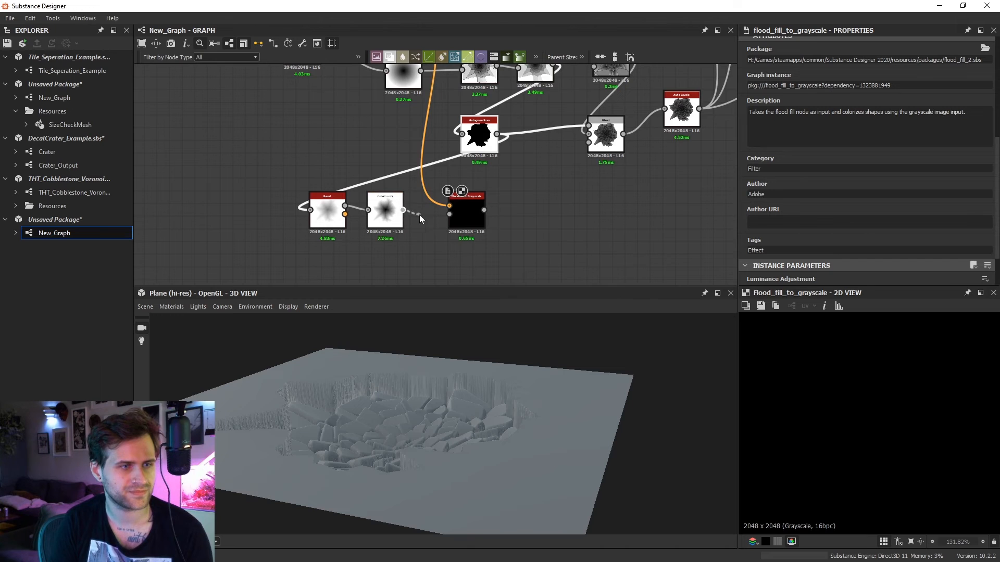
# Compare the new Flood Fill to Grayscale output with the Histogram Scan crater mask in the 2D view.
pyautogui.scroll(-8, 912, 424)
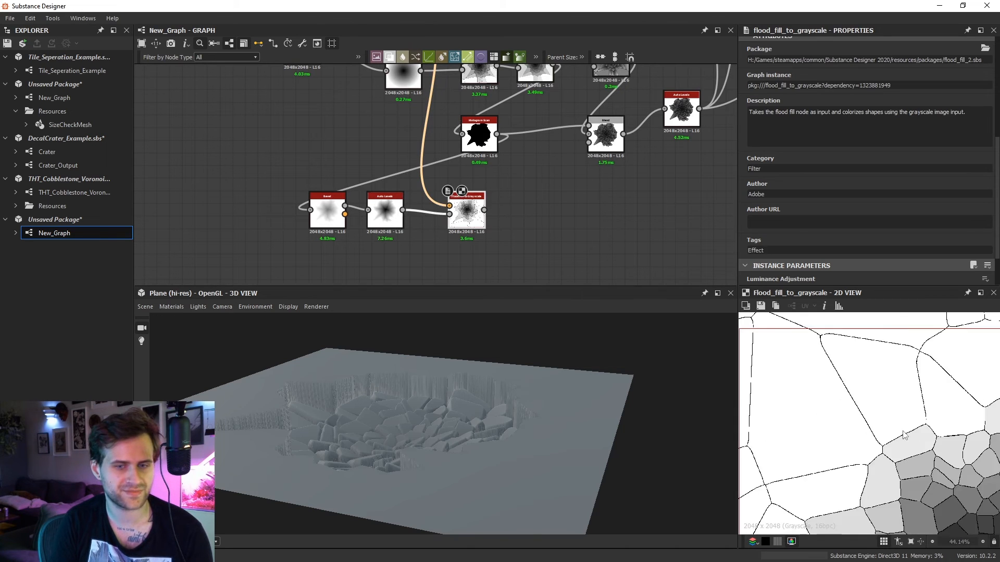
pyautogui.scroll(3, 891, 429)
pyautogui.scroll(1, 503, 168)
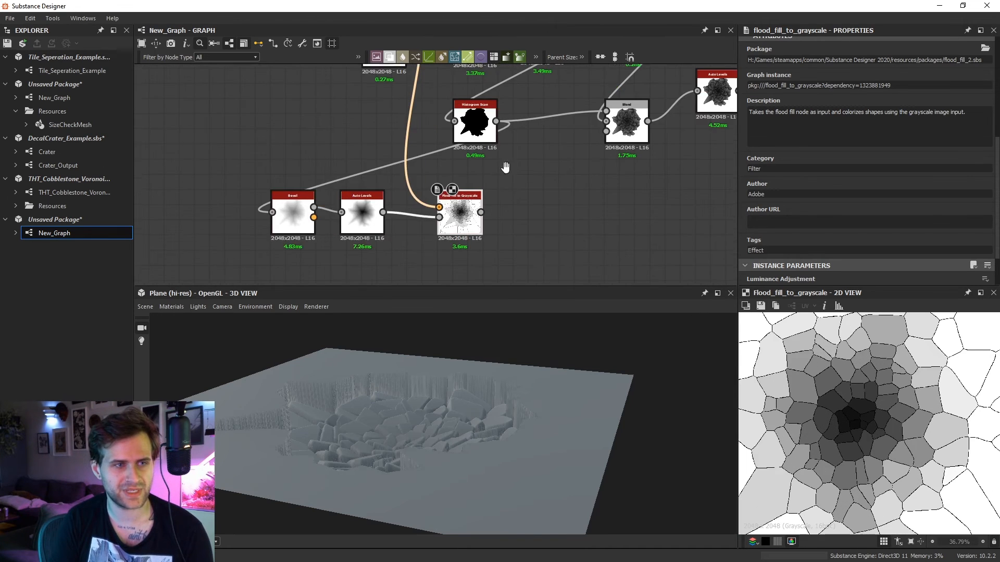
pyautogui.moveTo(504, 167)
pyautogui.mouseDown(button='middle')
pyautogui.moveTo(508, 284)
pyautogui.moveTo(518, 170)
pyautogui.mouseUp(button='middle')
pyautogui.doubleClick(482, 168)
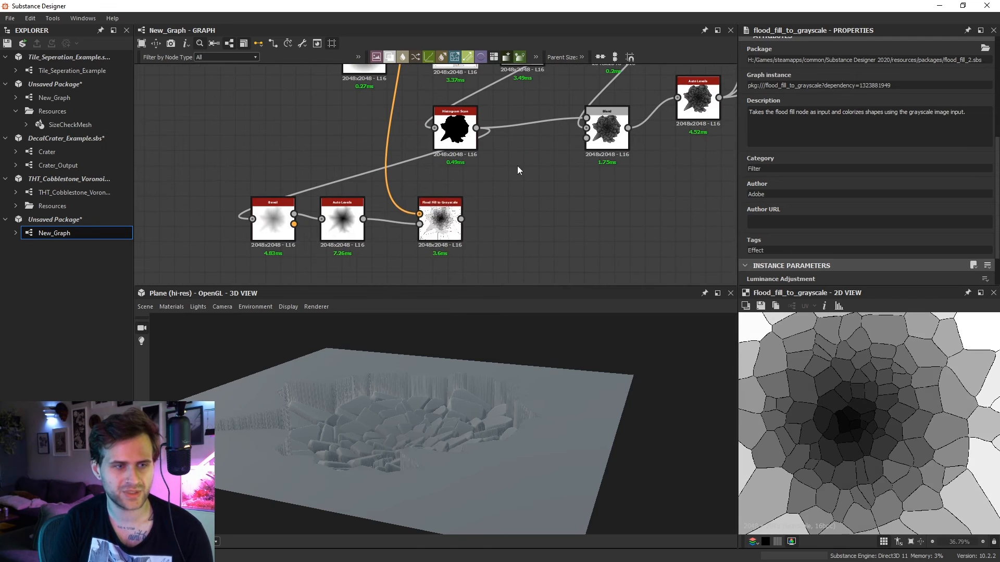
pyautogui.doubleClick(454, 130)
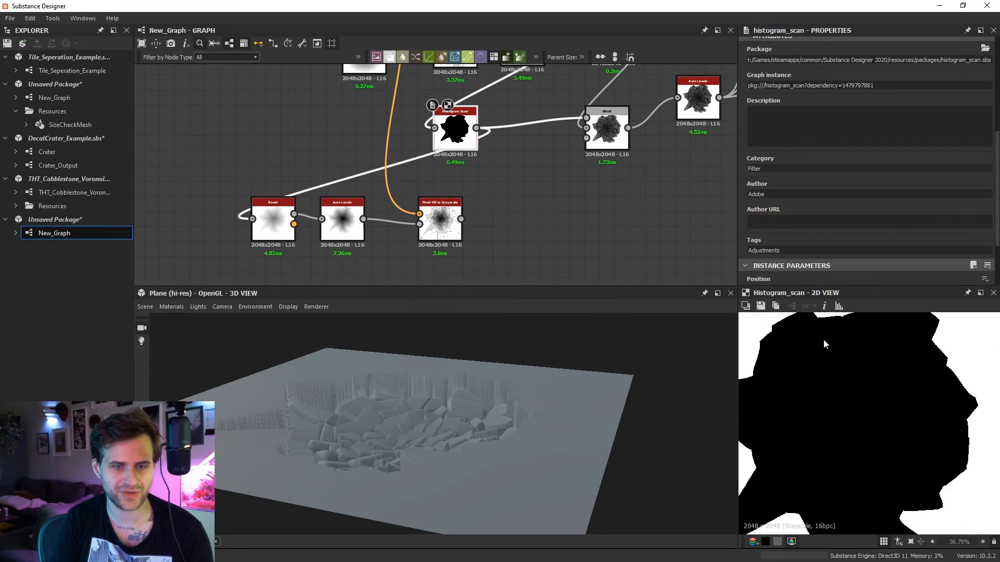
pyautogui.moveTo(824, 344); pyautogui.dragTo(777, 362, button='middle')
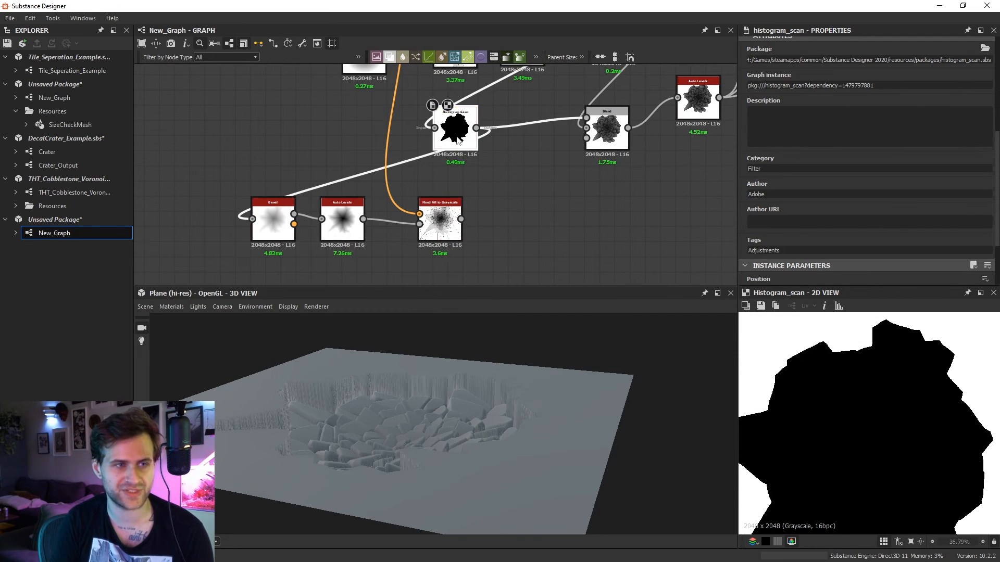
pyautogui.doubleClick(448, 223)
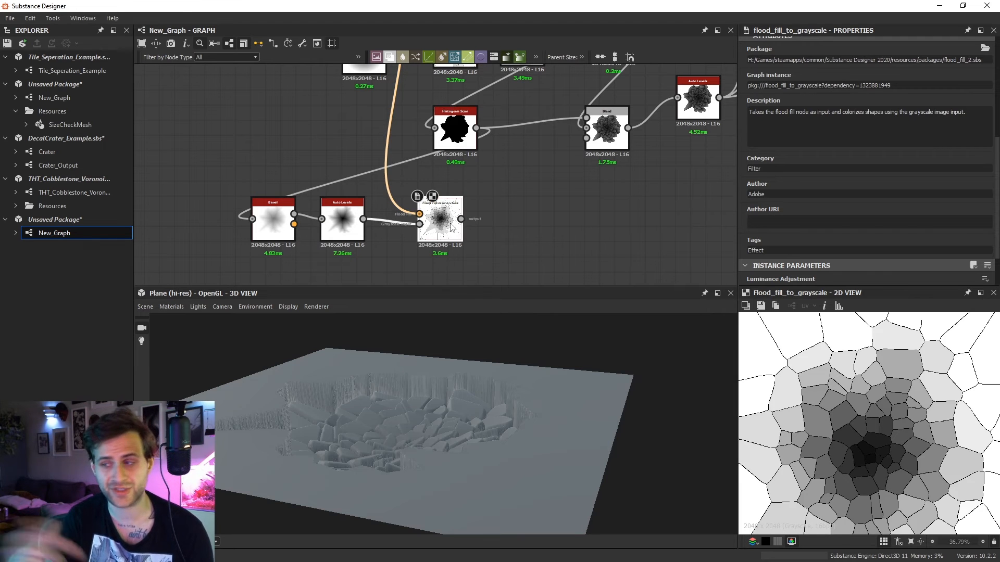
# Add a Distance node and feed its source input from the new Flood Fill to Grayscale node.
pyautogui.click(534, 214)
pyautogui.press('space')
pyautogui.write('dist')
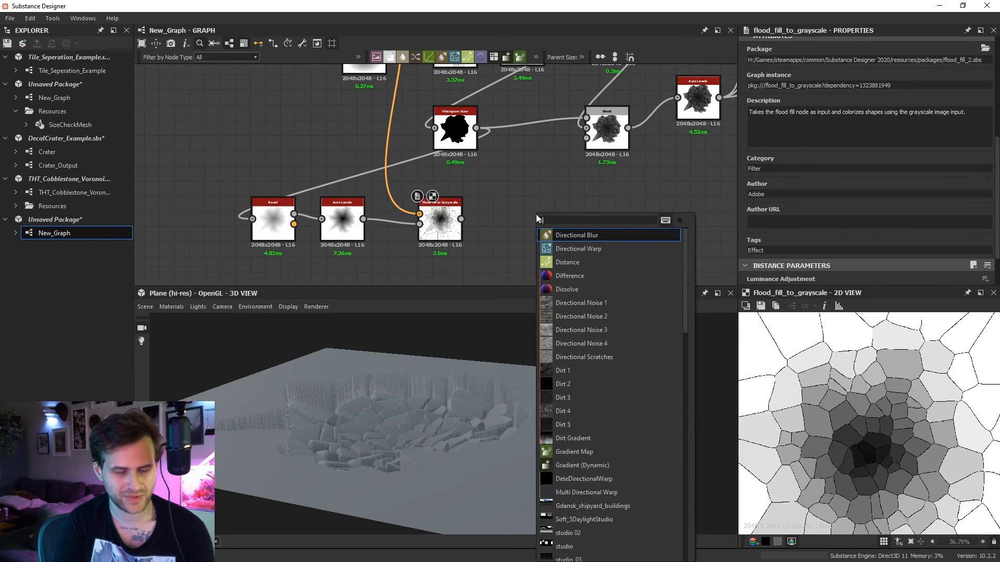
pyautogui.press('Return')
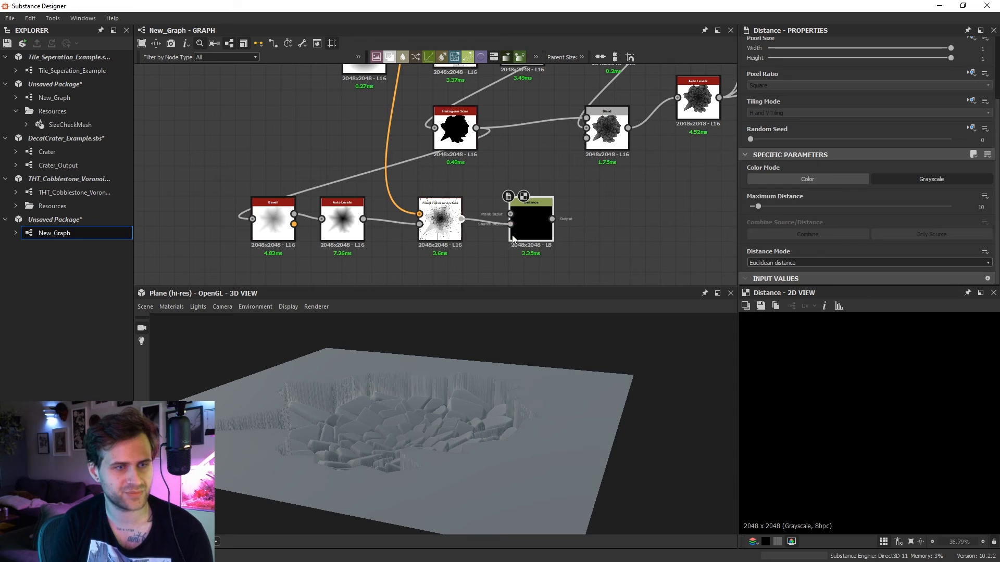
pyautogui.moveTo(513, 238); pyautogui.dragTo(510, 224)
# Feed the Distance node's mask from the cell-edge Histogram Scan, and set Maximum Distance to 256 with Only Source.
pyautogui.moveTo(473, 139); pyautogui.dragTo(488, 235, button='middle')
pyautogui.scroll(-2, 489, 235)
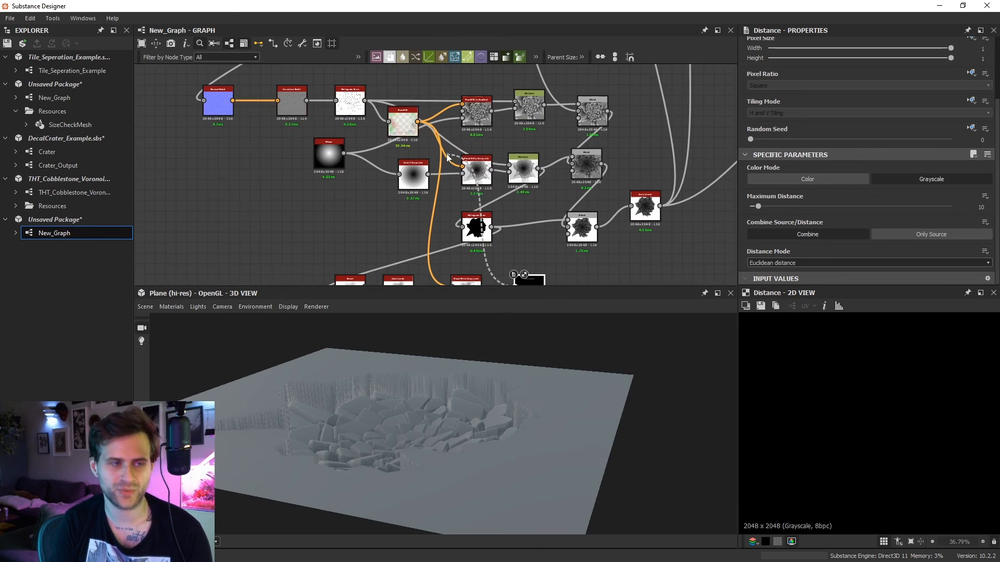
pyautogui.scroll(2, 365, 109)
pyautogui.click(365, 110)
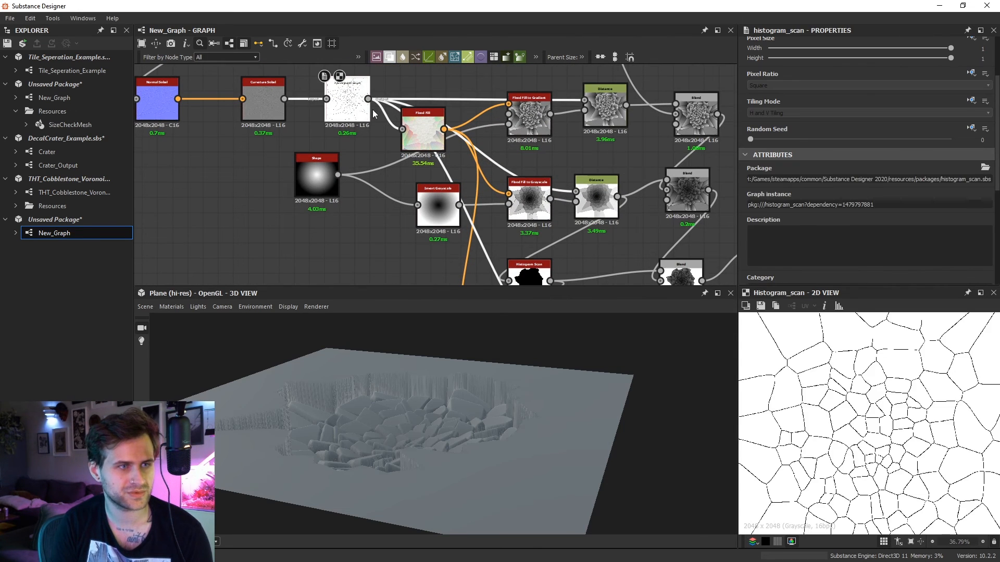
pyautogui.moveTo(481, 266); pyautogui.dragTo(450, 74, button='middle')
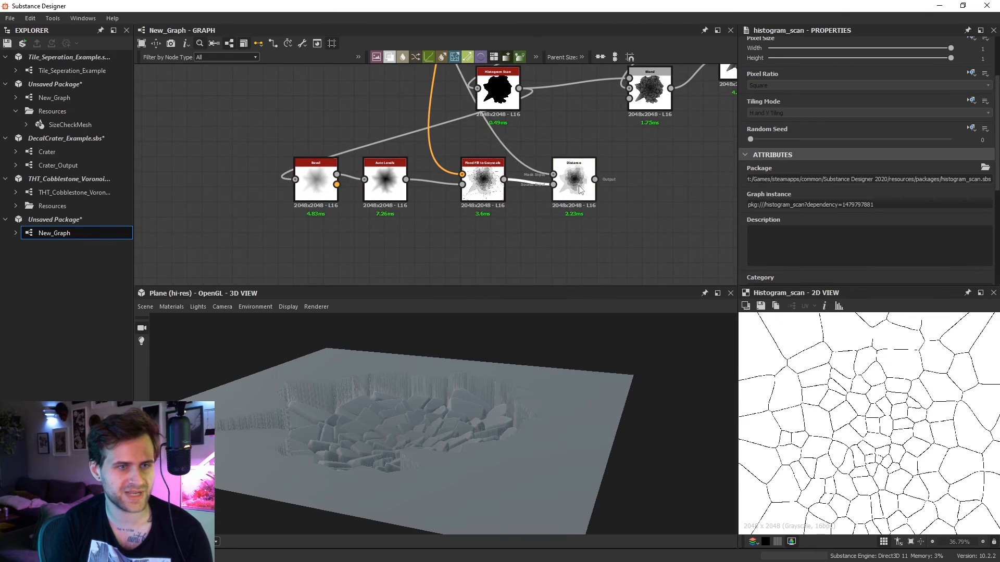
pyautogui.click(580, 189)
pyautogui.click(921, 234)
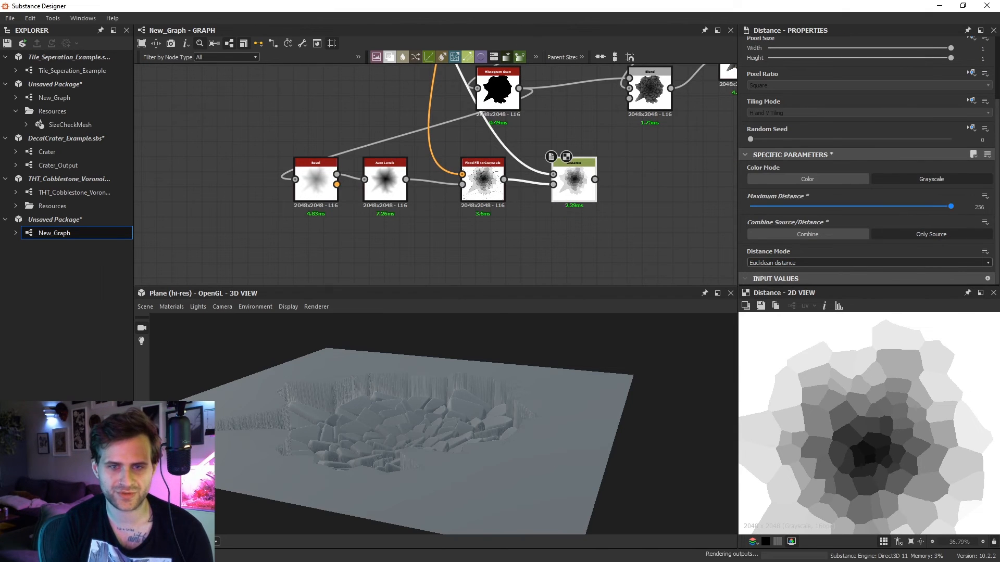
# Add a Blend node to the right of the new Distance node.
pyautogui.scroll(-2, 936, 403)
pyautogui.moveTo(652, 168); pyautogui.dragTo(526, 217, button='middle')
pyautogui.click(643, 202)
pyautogui.press('space')
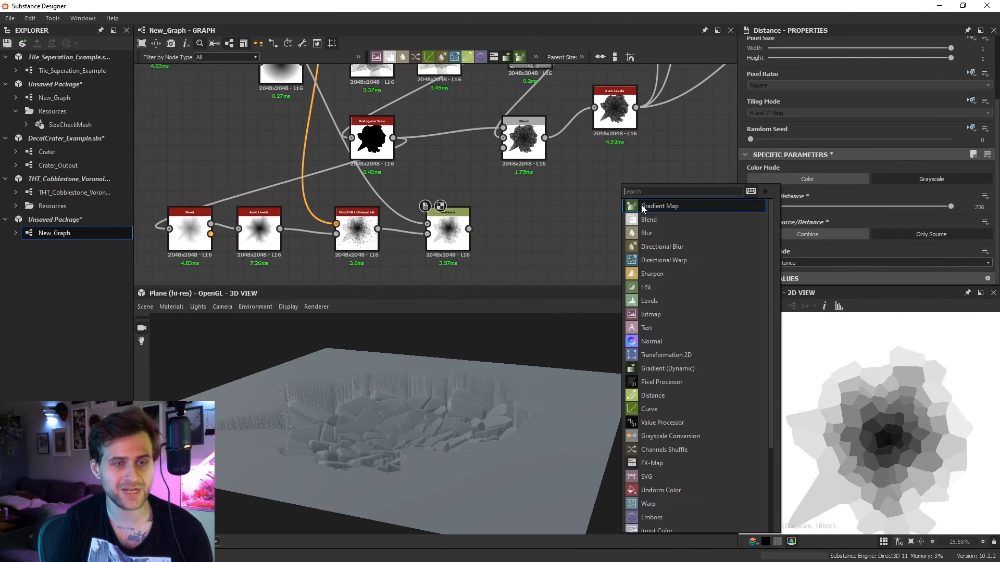
pyautogui.click(648, 220)
pyautogui.moveTo(609, 185); pyautogui.dragTo(629, 211)
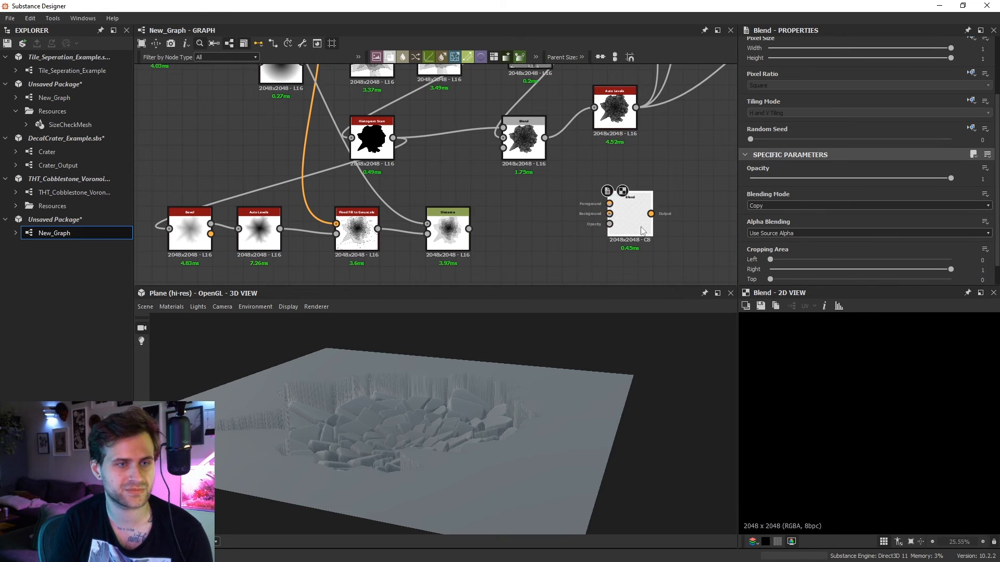
# Move the Auto Levels node between the Multiply Blend and the Add (Linear Dodge) Blend, hand its outgoing links to that Blend, and dock it.
pyautogui.moveTo(558, 62); pyautogui.dragTo(548, 122, button='middle')
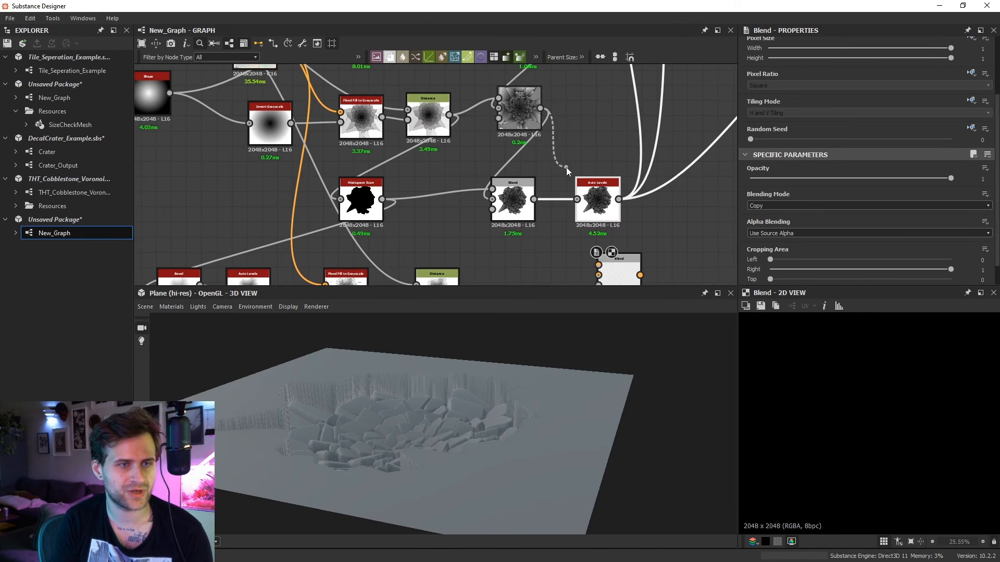
pyautogui.moveTo(589, 190); pyautogui.dragTo(590, 141)
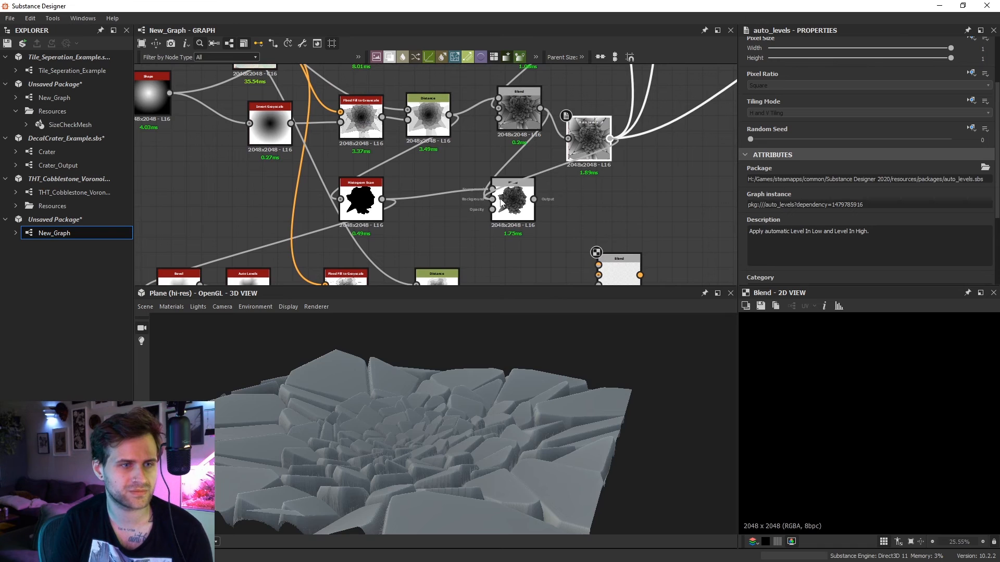
pyautogui.moveTo(500, 199); pyautogui.dragTo(495, 199)
pyautogui.keyDown('shift'); pyautogui.moveTo(610, 139); pyautogui.dragTo(534, 200); pyautogui.keyUp('shift')
pyautogui.press('d')
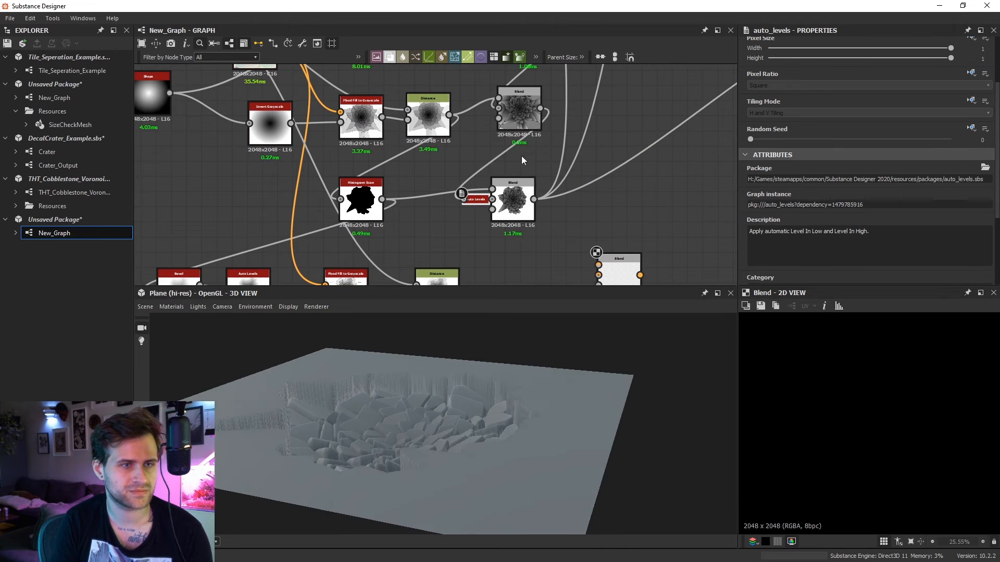
# Place the new Blend node beside the Distance node and feed its background from the Add (Linear Dodge) Blend.
pyautogui.moveTo(429, 241); pyautogui.dragTo(451, 152, button='middle')
pyautogui.moveTo(506, 111); pyautogui.dragTo(524, 147, button='middle')
pyautogui.moveTo(652, 238); pyautogui.dragTo(540, 244)
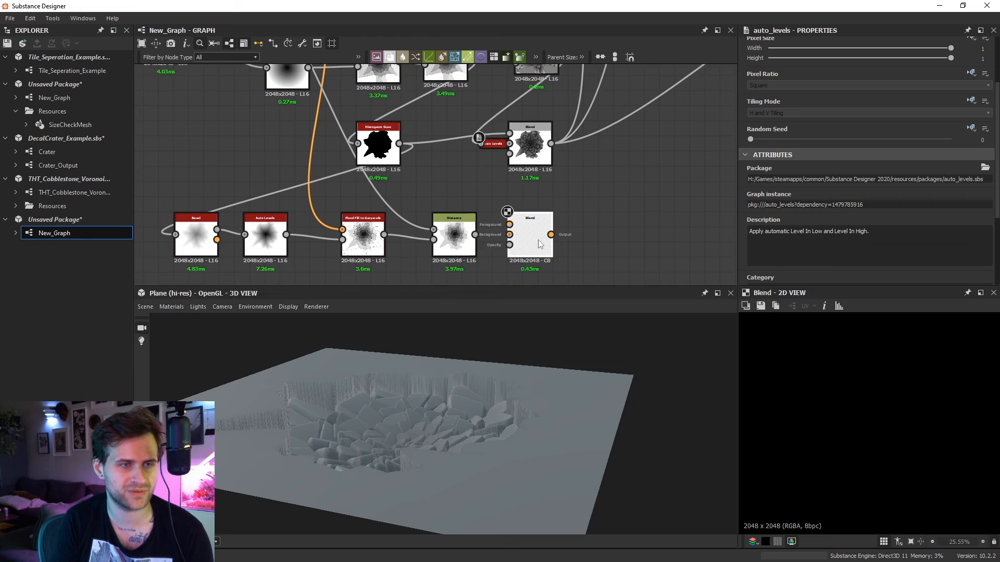
pyautogui.moveTo(567, 169); pyautogui.dragTo(608, 149, button='middle')
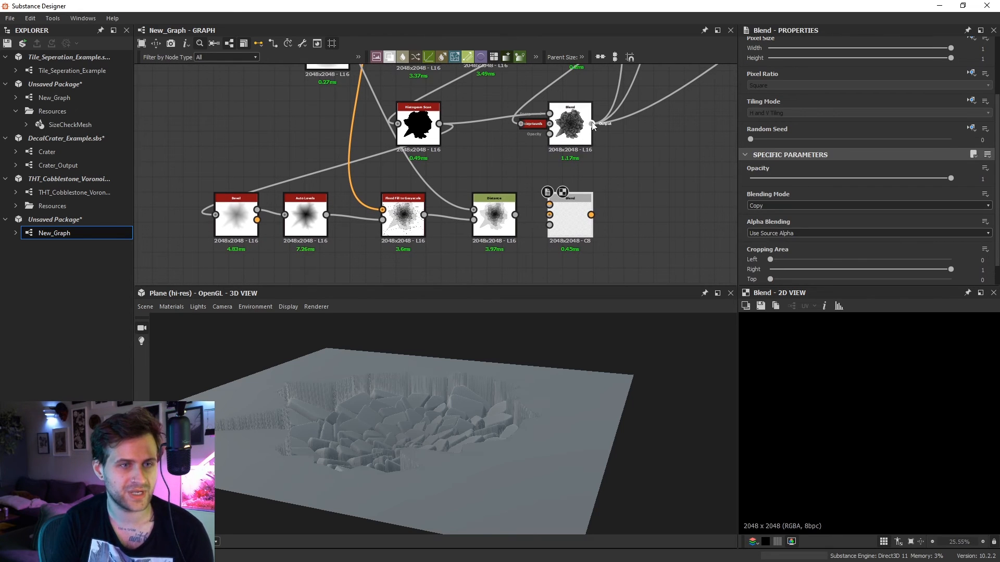
# Compare the Distance node's cell gradient with the masked crater Blend in the 2D view.
pyautogui.doubleClick(494, 219)
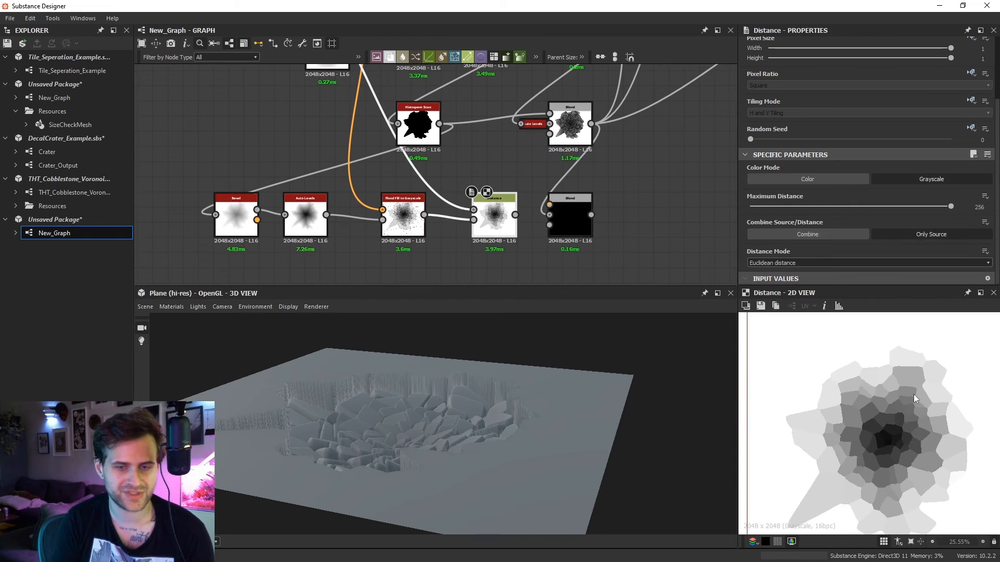
pyautogui.doubleClick(570, 125)
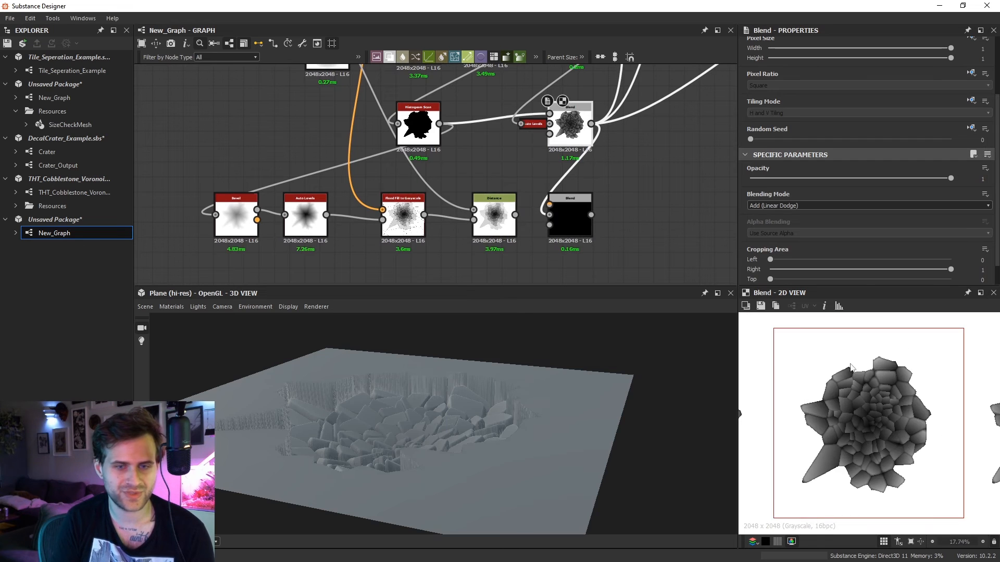
pyautogui.scroll(3, 852, 367)
pyautogui.scroll(1, 561, 211)
pyautogui.scroll(3, 806, 389)
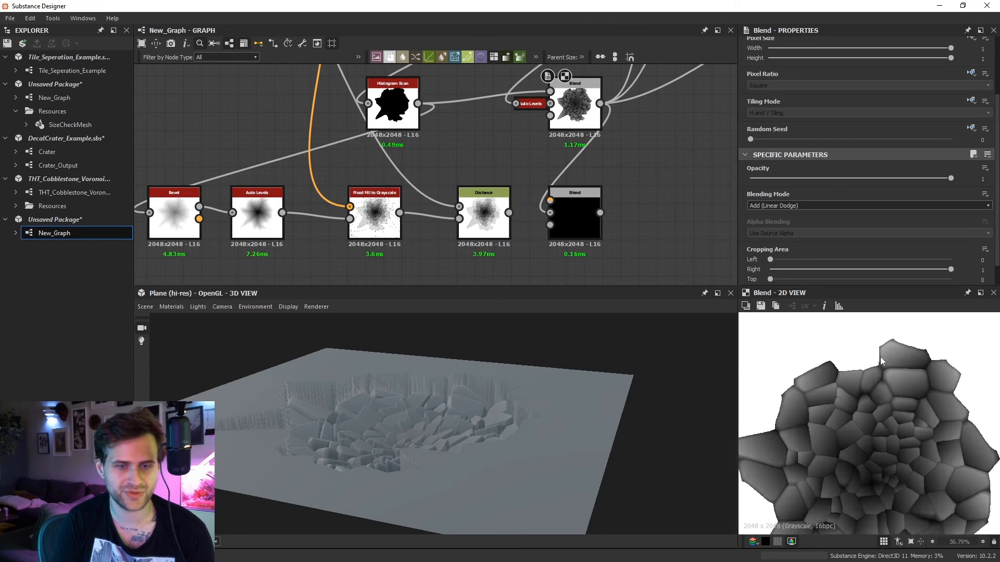
pyautogui.doubleClick(503, 234)
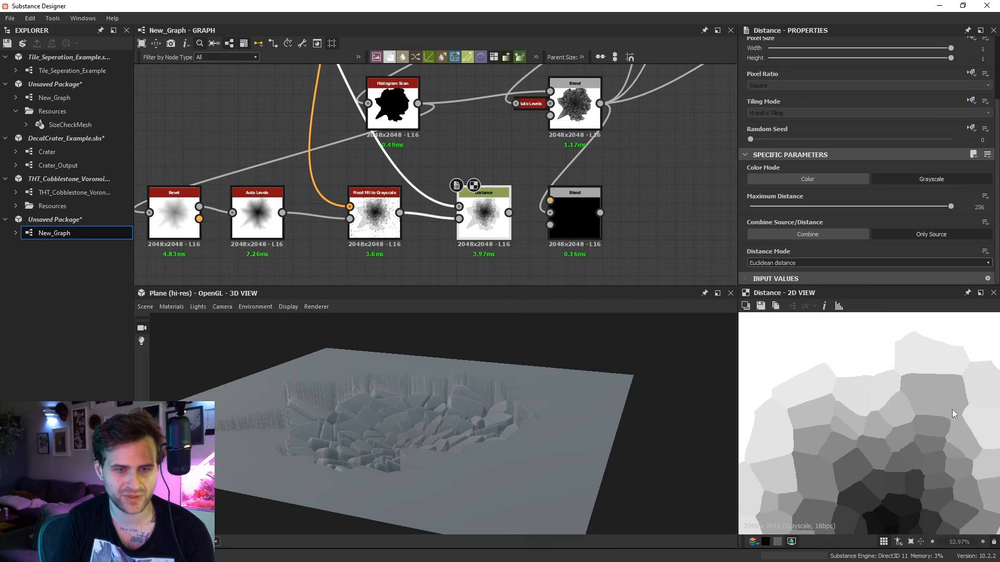
pyautogui.scroll(1, 796, 388)
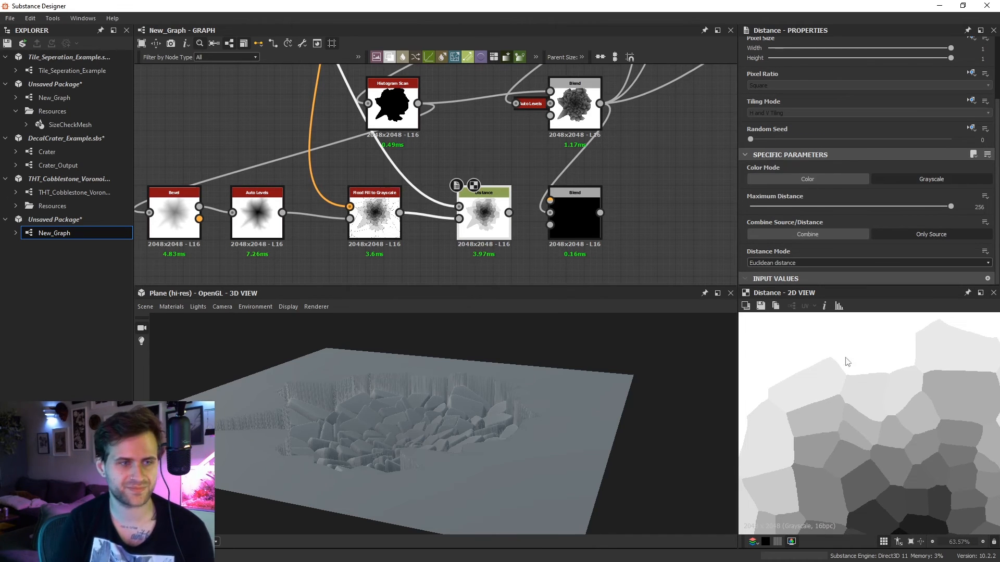
# Feed the Distance node into the new Blend's foreground and set its Blending Mode to Add (Linear Dodge).
pyautogui.doubleClick(567, 195)
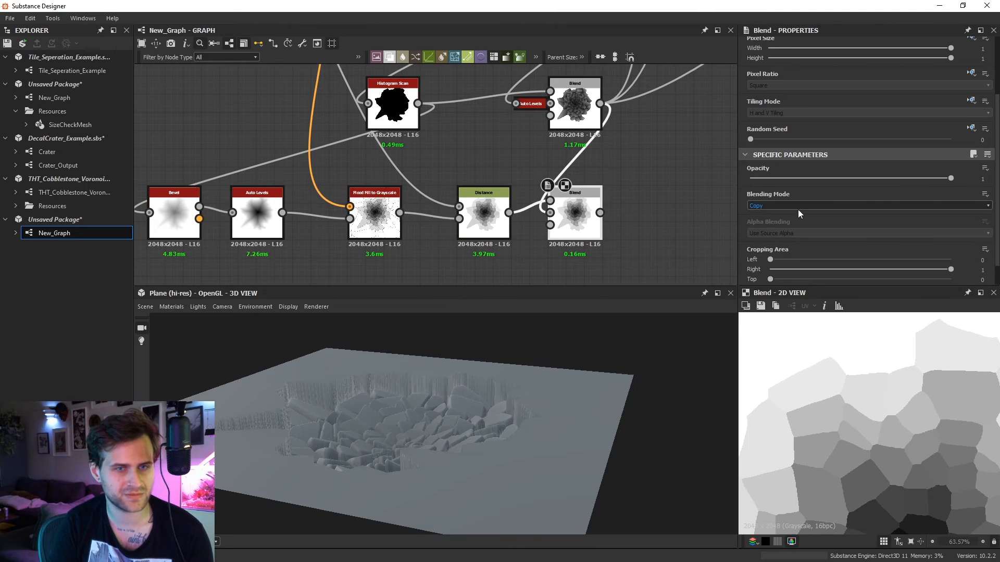
pyautogui.click(797, 206)
pyautogui.click(764, 220)
pyautogui.scroll(-5, 928, 375)
pyautogui.scroll(3, 926, 372)
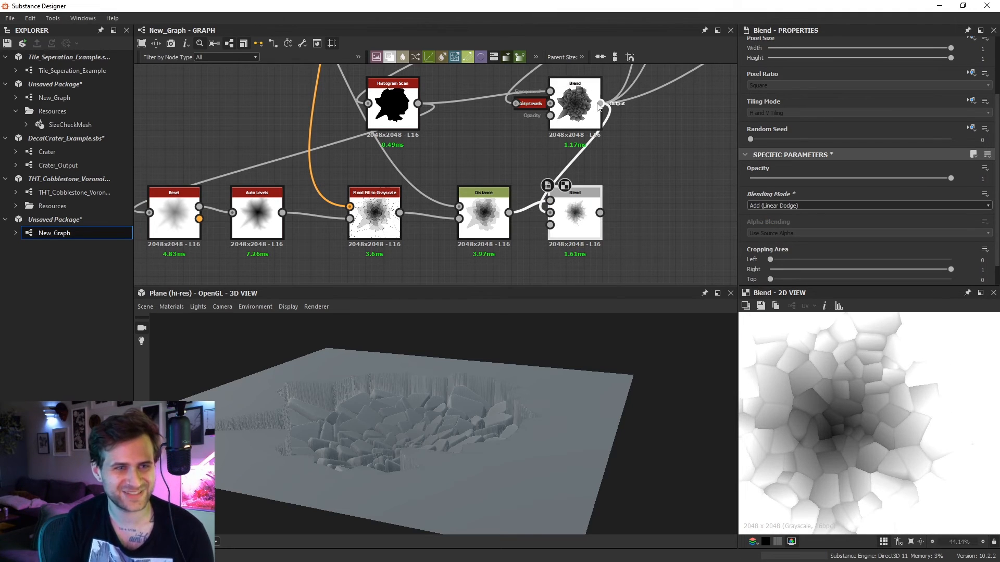
# Transfer the masked crater Blend's outgoing links to the new Blend and inspect the crater's edges in 3D.
pyautogui.keyDown('shift'); pyautogui.moveTo(600, 104); pyautogui.dragTo(600, 213); pyautogui.keyUp('shift')
pyautogui.moveTo(483, 427); pyautogui.dragTo(393, 432)
pyautogui.scroll(3, 370, 403)
pyautogui.scroll(3, 375, 440)
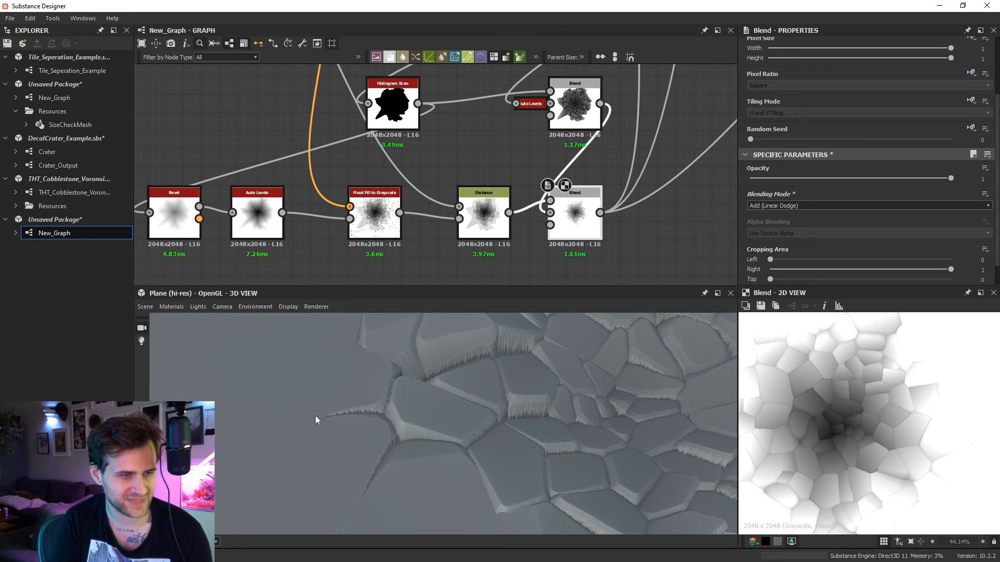
pyautogui.scroll(-4, 433, 414)
pyautogui.moveTo(433, 415); pyautogui.dragTo(496, 396)
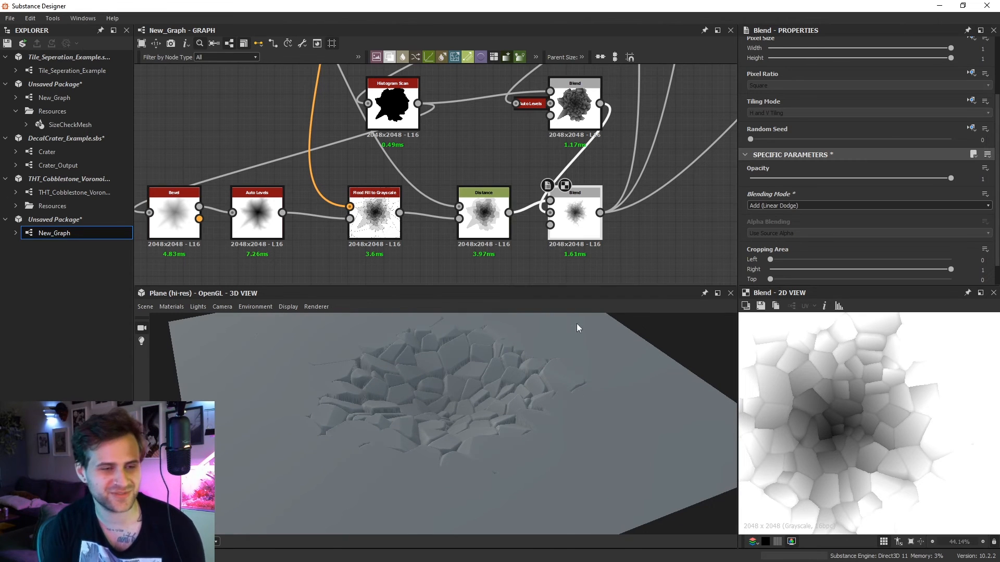
# Try several Random Seed values for the whole graph, ending on 3, and compare the resulting crater shapes.
pyautogui.moveTo(577, 323); pyautogui.dragTo(542, 389)
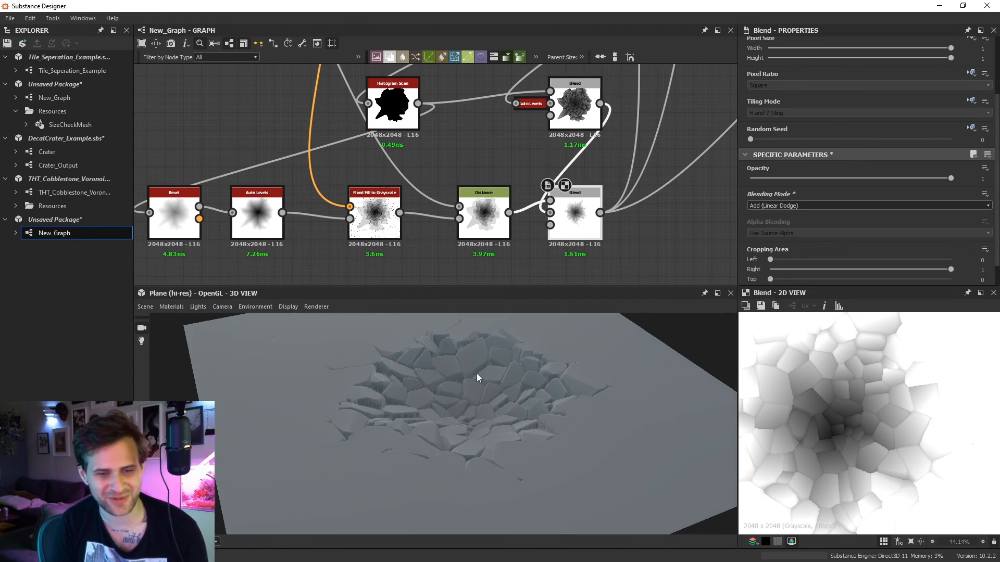
pyautogui.moveTo(445, 363); pyautogui.dragTo(526, 395)
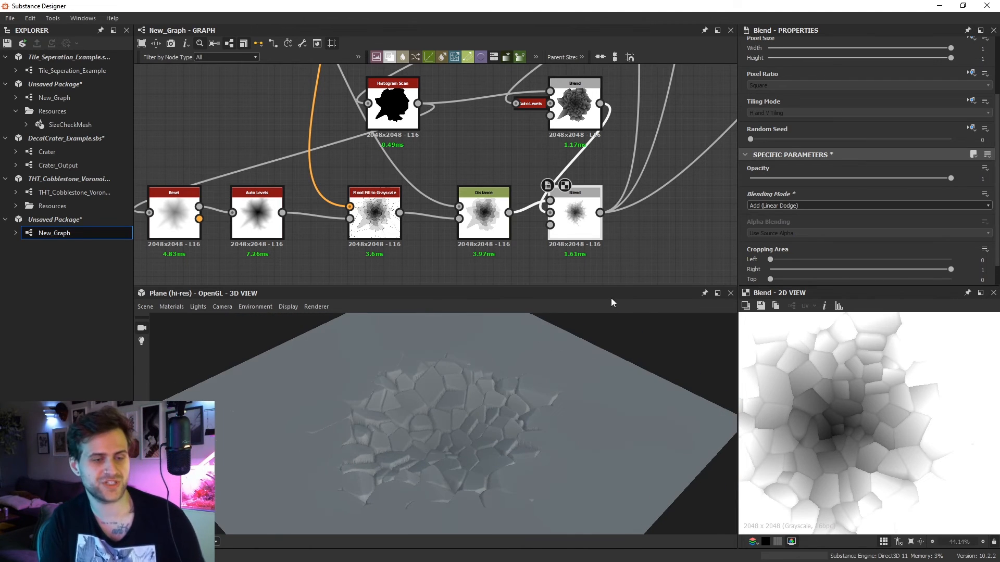
pyautogui.click(658, 238)
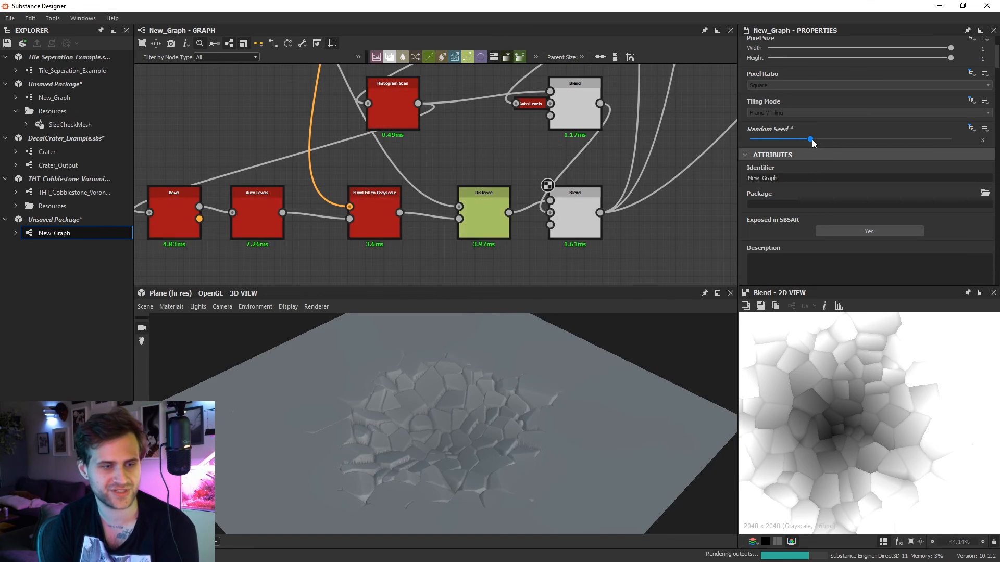
pyautogui.moveTo(810, 139); pyautogui.dragTo(836, 139)
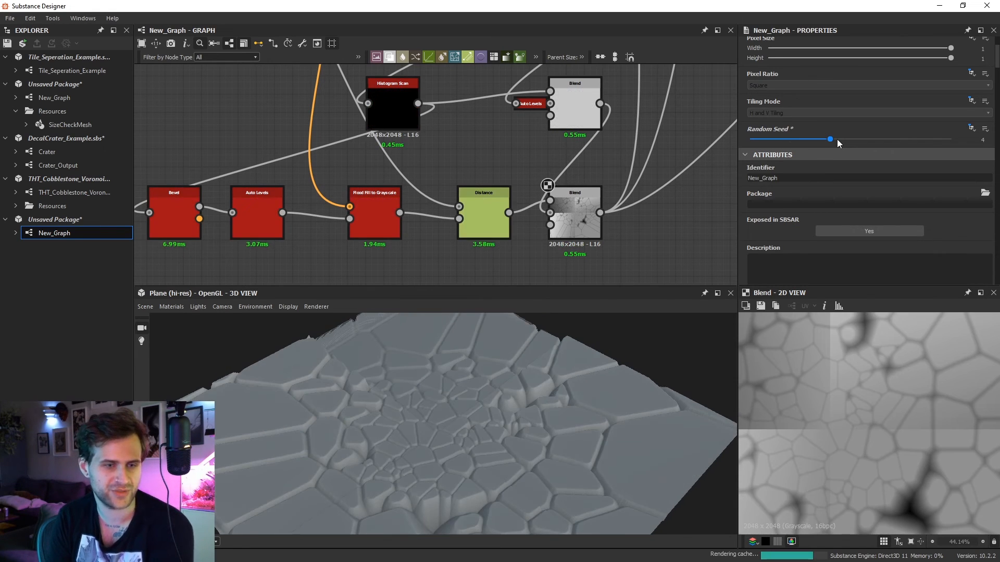
pyautogui.click(854, 139)
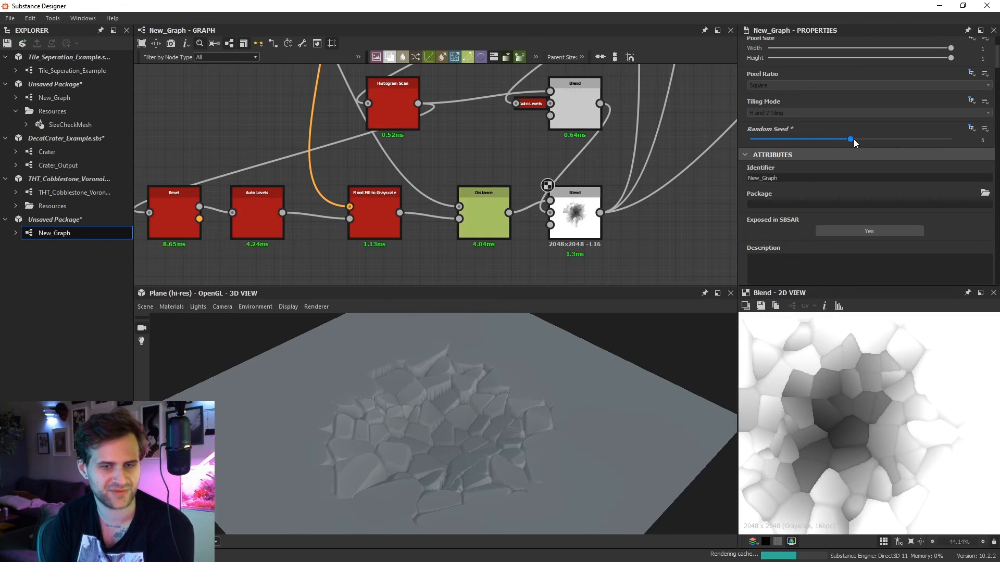
pyautogui.moveTo(854, 139); pyautogui.dragTo(751, 143)
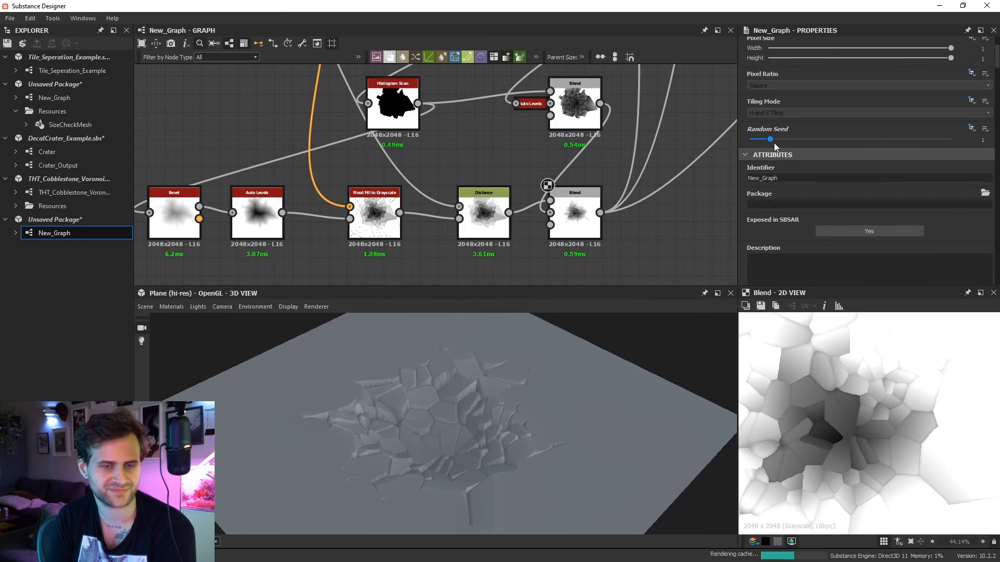
pyautogui.moveTo(776, 143); pyautogui.dragTo(809, 142)
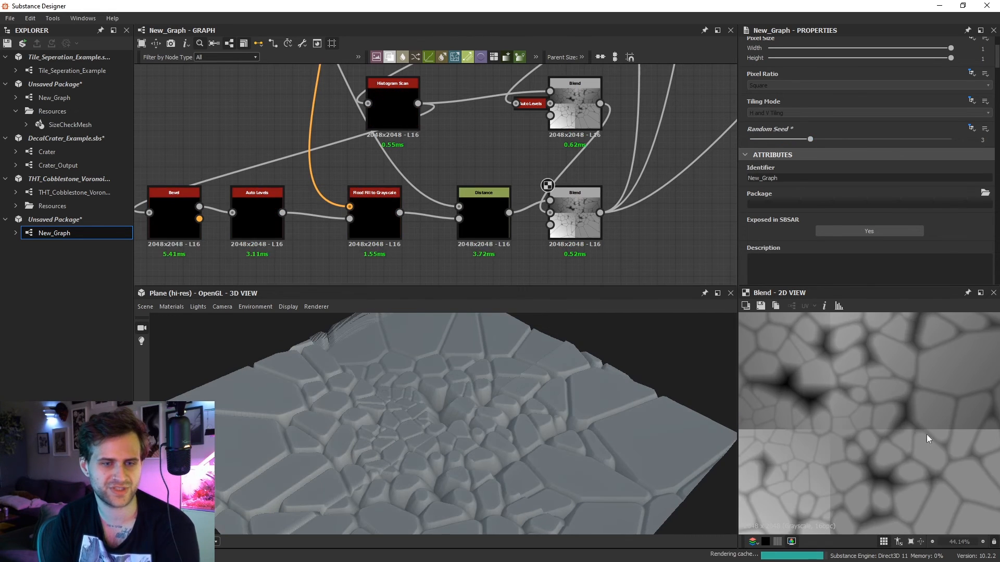
# Set the Position of the Histogram Scan after the Curvature Sobel to 0.55 to close the gaps in the cell outlines.
pyautogui.scroll(-4, 382, 162)
pyautogui.scroll(5, 396, 209)
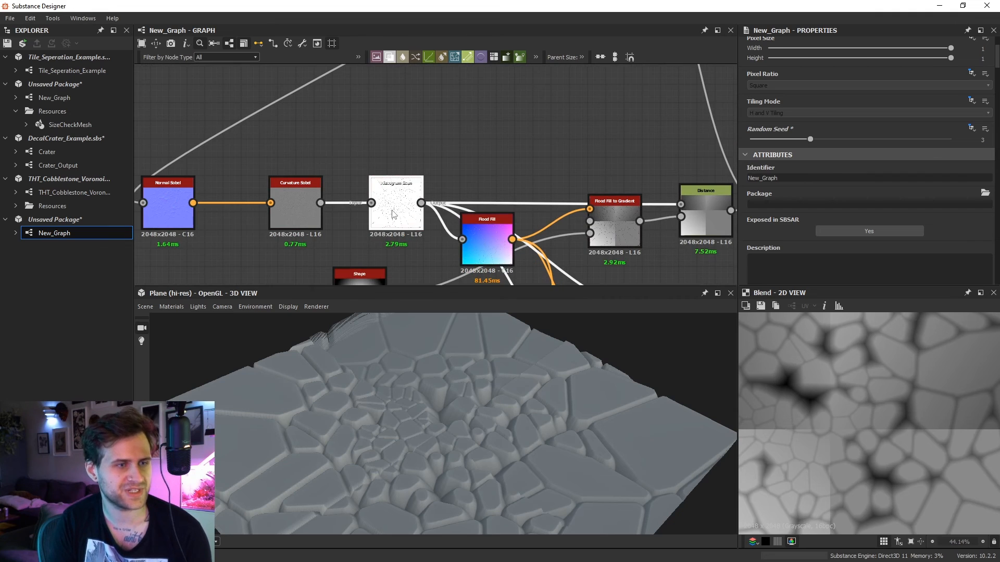
pyautogui.doubleClick(393, 214)
pyautogui.scroll(6, 919, 408)
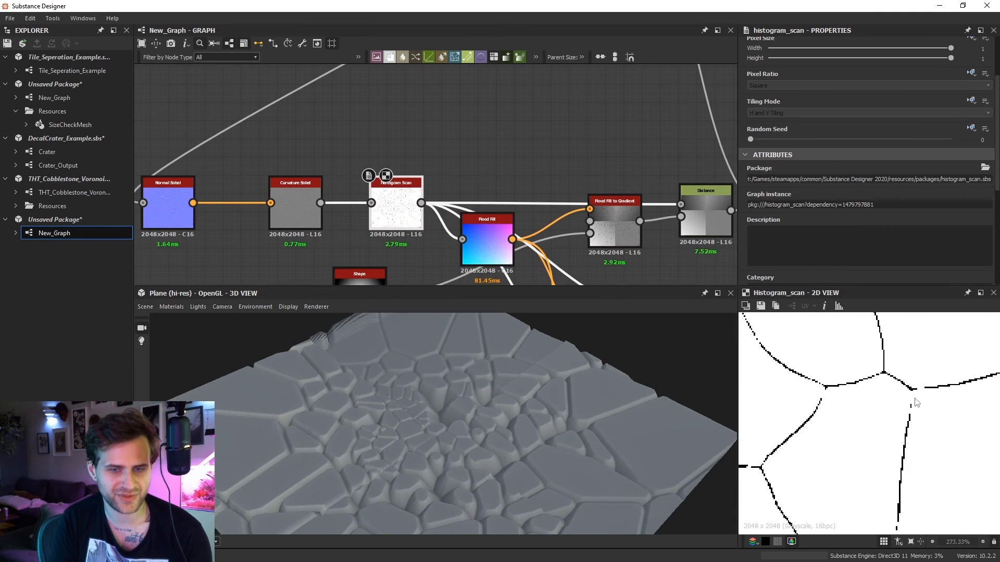
pyautogui.scroll(-5, 891, 246)
pyautogui.moveTo(863, 221); pyautogui.dragTo(860, 220)
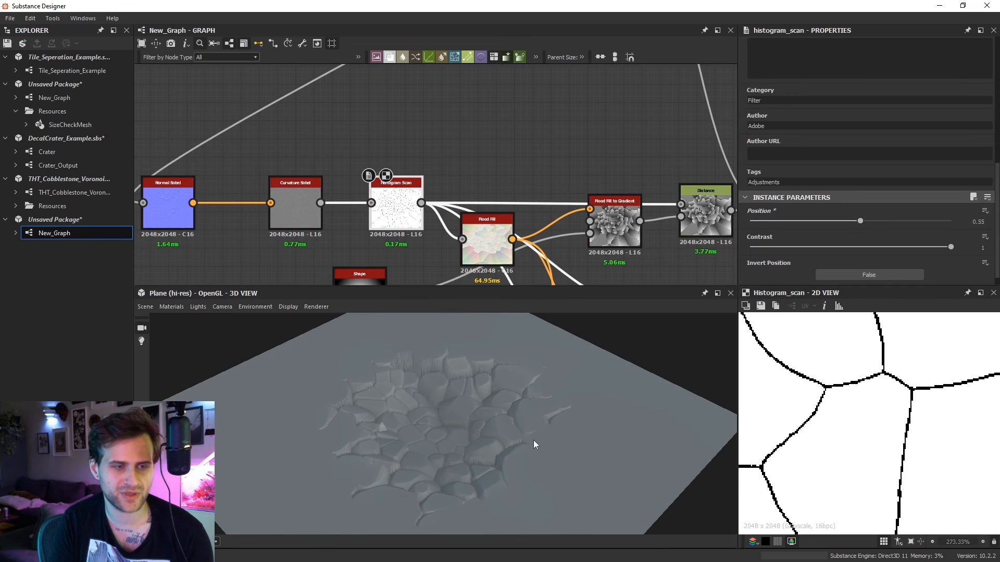
pyautogui.moveTo(533, 444); pyautogui.dragTo(553, 336)
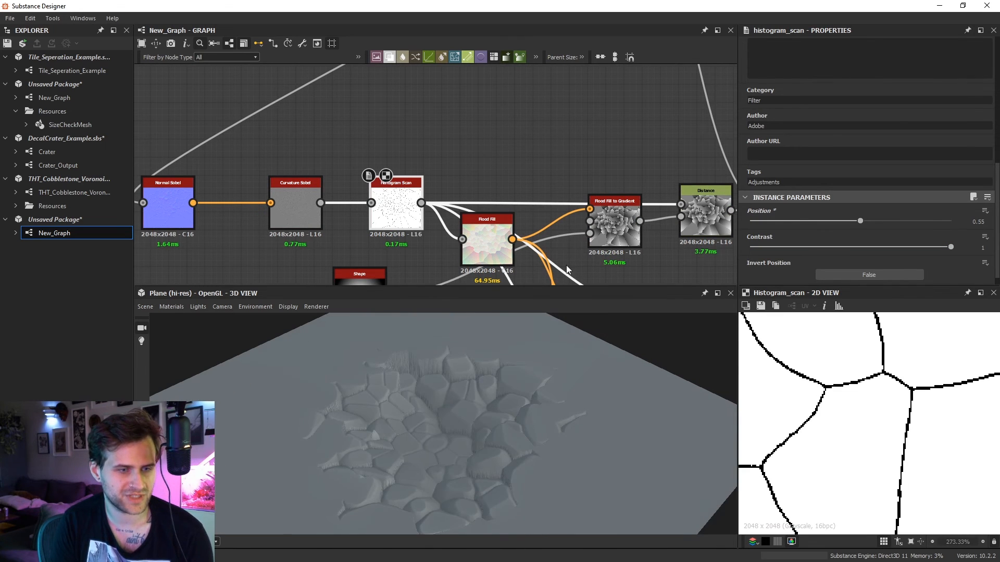
# Set the graph's Random Seed to 2 and inspect the crater's cracked stones in the 3D view.
pyautogui.moveTo(634, 194); pyautogui.dragTo(588, 132, button='middle')
pyautogui.click(531, 83)
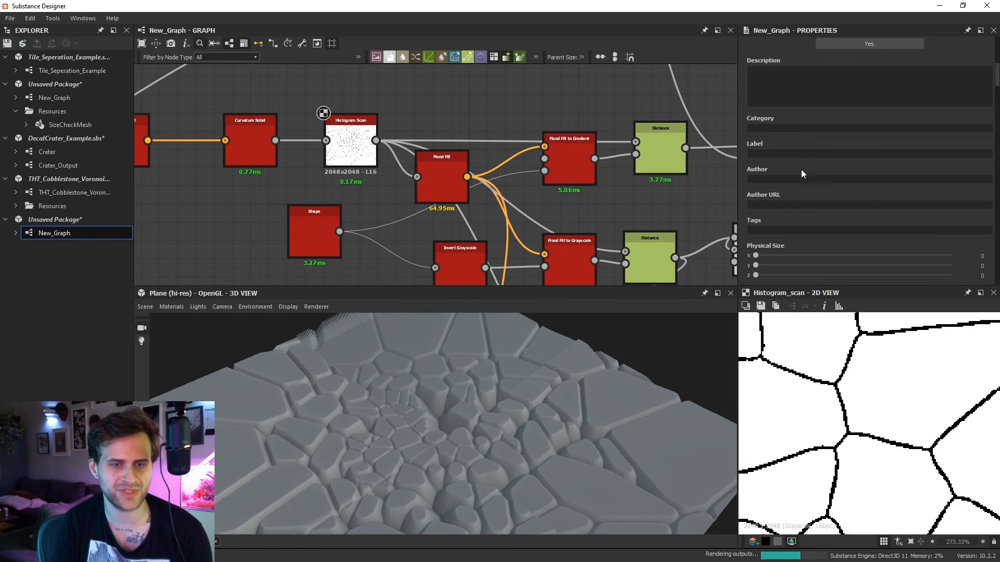
pyautogui.scroll(-3, 792, 192)
pyautogui.scroll(6, 767, 147)
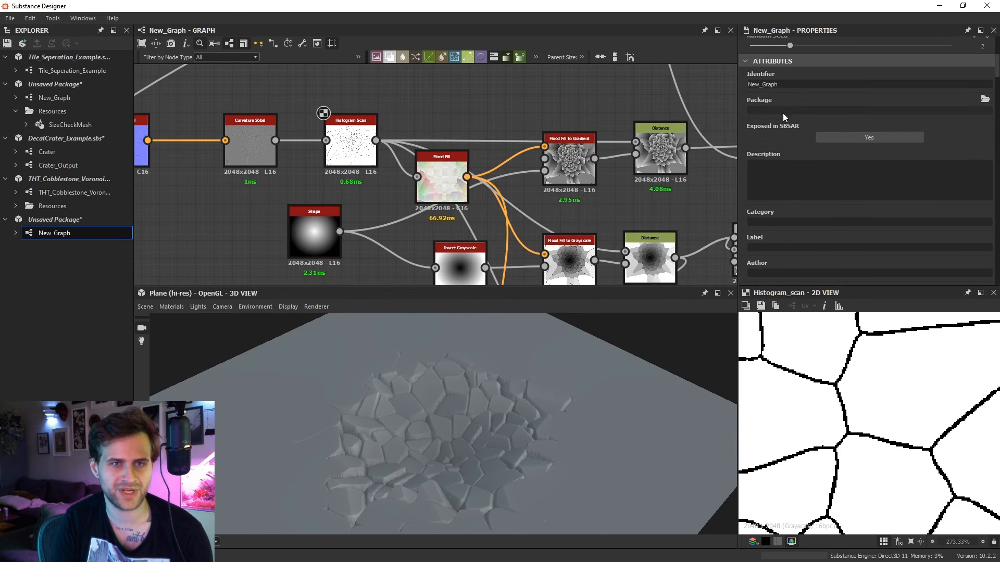
pyautogui.scroll(2, 784, 116)
pyautogui.moveTo(790, 107)
pyautogui.mouseDown()
pyautogui.moveTo(770, 108)
pyautogui.moveTo(790, 108)
pyautogui.mouseUp()
pyautogui.moveTo(548, 423); pyautogui.dragTo(507, 407)
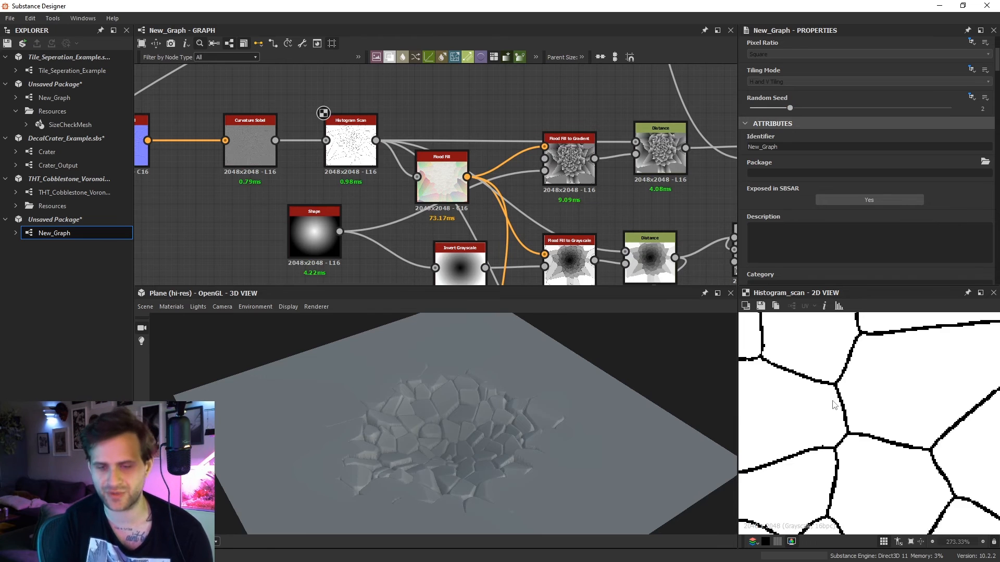
pyautogui.scroll(3, 500, 474)
pyautogui.moveTo(500, 475); pyautogui.dragTo(481, 371)
pyautogui.scroll(-5, 795, 383)
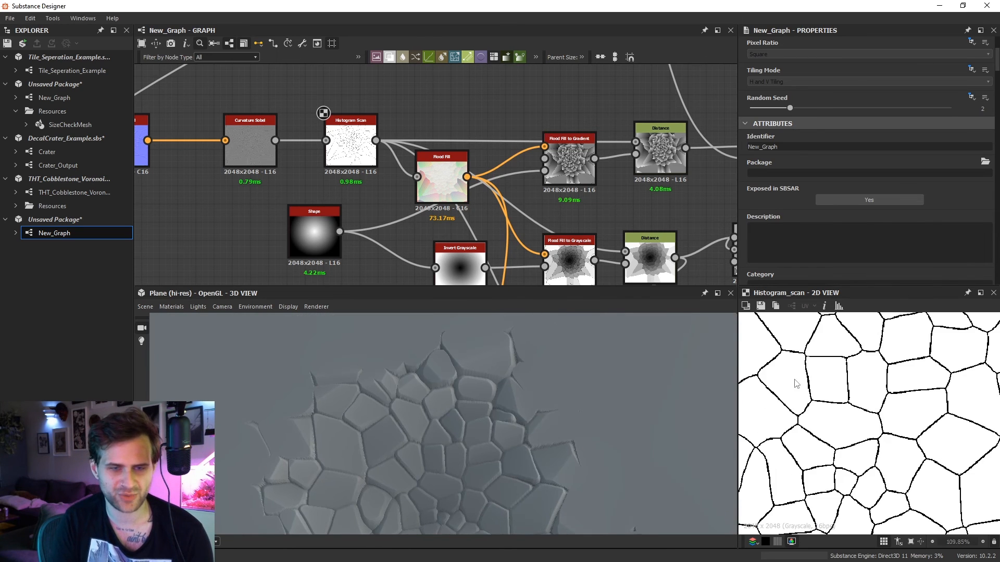
pyautogui.moveTo(515, 339); pyautogui.dragTo(420, 371)
pyautogui.moveTo(494, 375); pyautogui.dragTo(467, 379)
# Add an Ambient Occlusion (HBAO) node for the crater height and place it beside the base color's Uniform Color node.
pyautogui.scroll(-3, 471, 161)
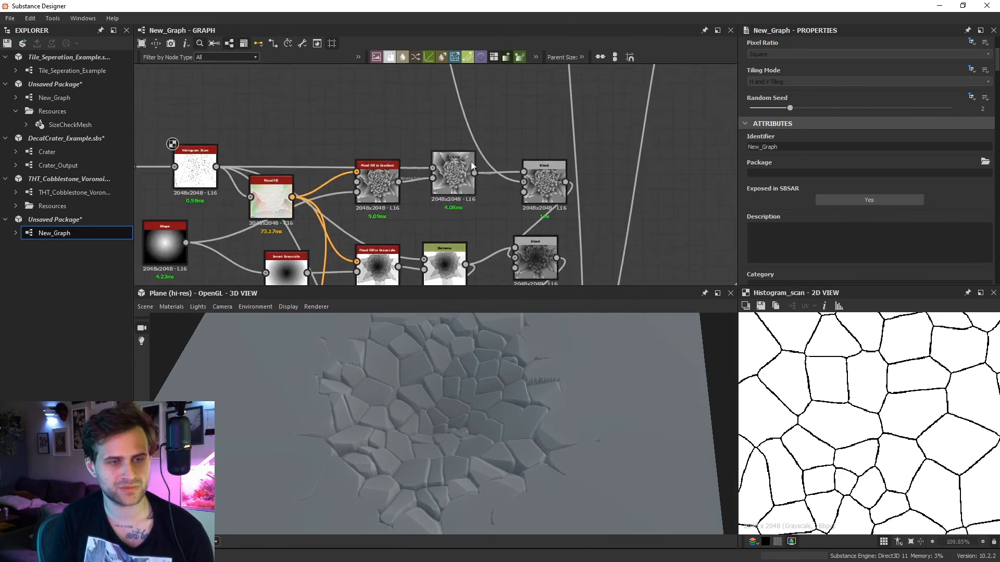
pyautogui.press('space')
pyautogui.write('hbao')
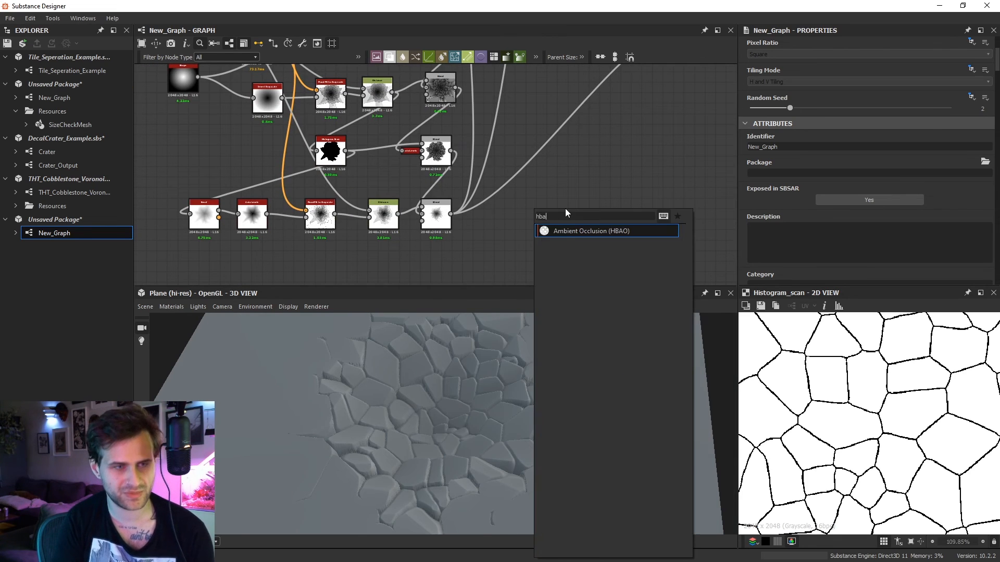
pyautogui.press('Return')
pyautogui.moveTo(542, 202); pyautogui.dragTo(500, 85)
pyautogui.moveTo(501, 85); pyautogui.dragTo(514, 190, button='middle')
pyautogui.scroll(-1, 510, 191)
pyautogui.moveTo(510, 191); pyautogui.dragTo(481, 76)
pyautogui.moveTo(481, 75); pyautogui.dragTo(485, 100, button='middle')
pyautogui.scroll(2, 500, 161)
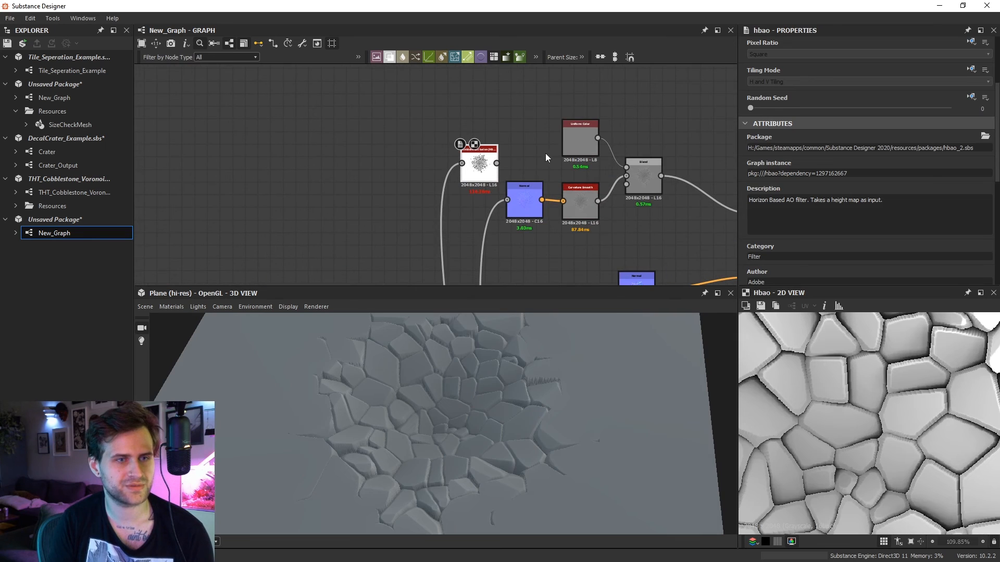
# Combine the HBAO node with the Uniform Color through a new Blend set to Multiply, feeding the Overlay Blend.
pyautogui.moveTo(576, 142); pyautogui.dragTo(512, 141)
pyautogui.press('space')
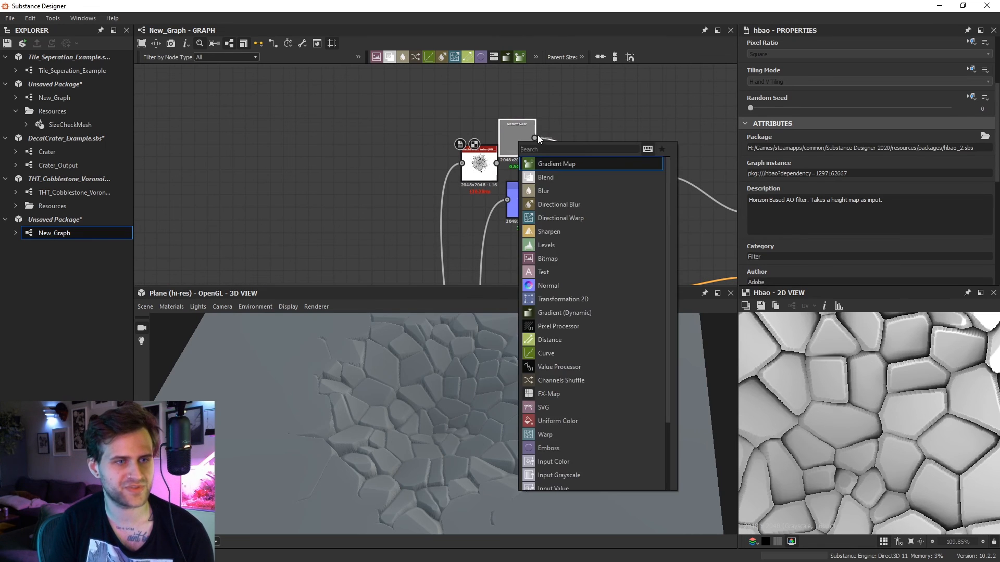
pyautogui.click(548, 177)
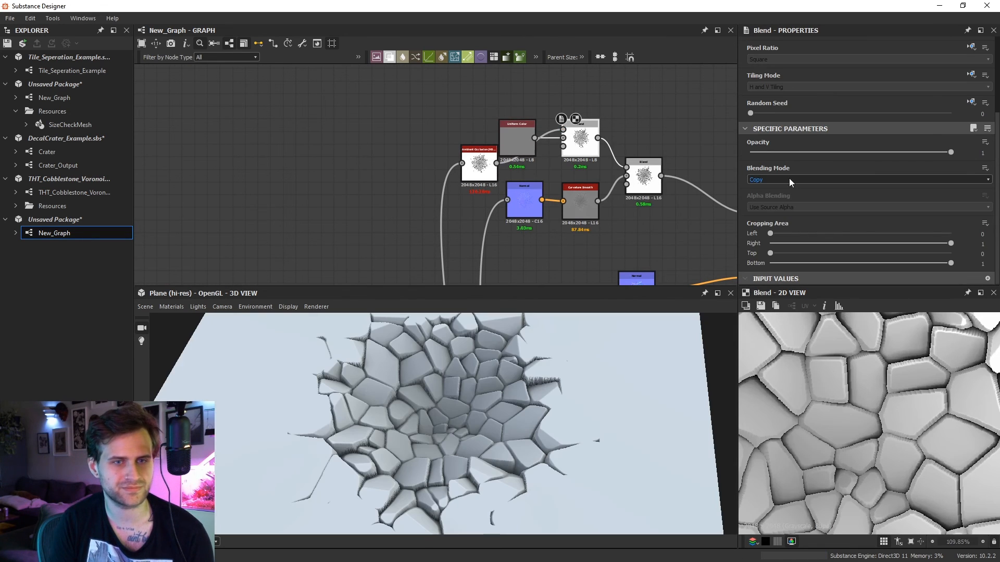
pyautogui.click(788, 178)
pyautogui.click(783, 210)
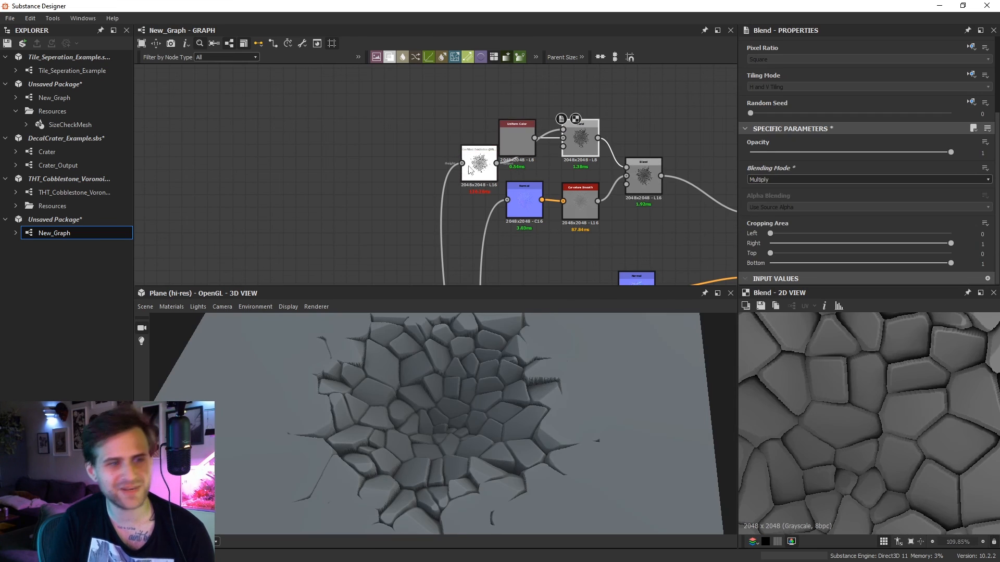
# Move the HBAO node above the Uniform Color, set the Multiply Blend's Opacity to 0.45, and check the shading in 3D.
pyautogui.doubleClick(487, 163)
pyautogui.moveTo(491, 162); pyautogui.dragTo(526, 89)
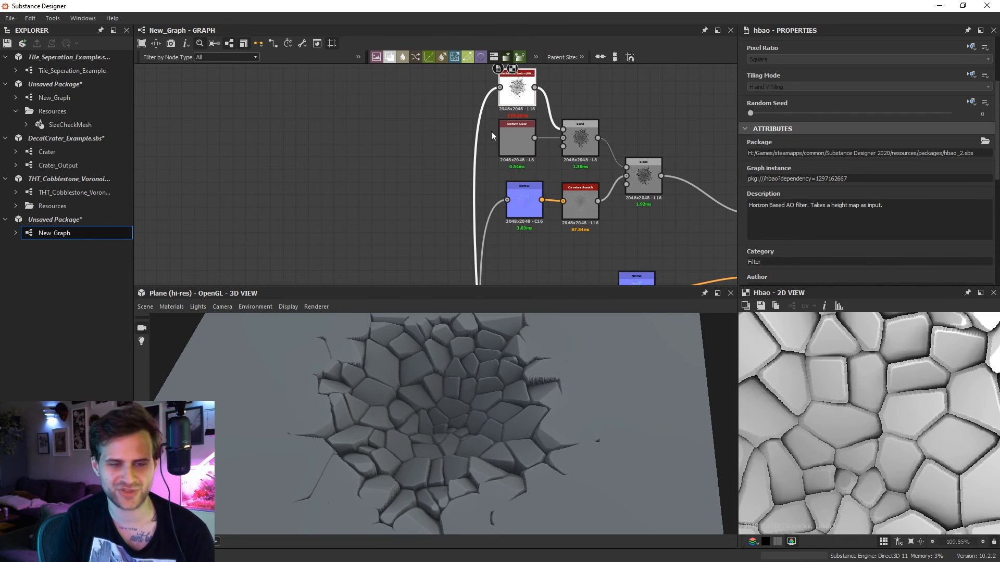
pyautogui.scroll(-6, 862, 402)
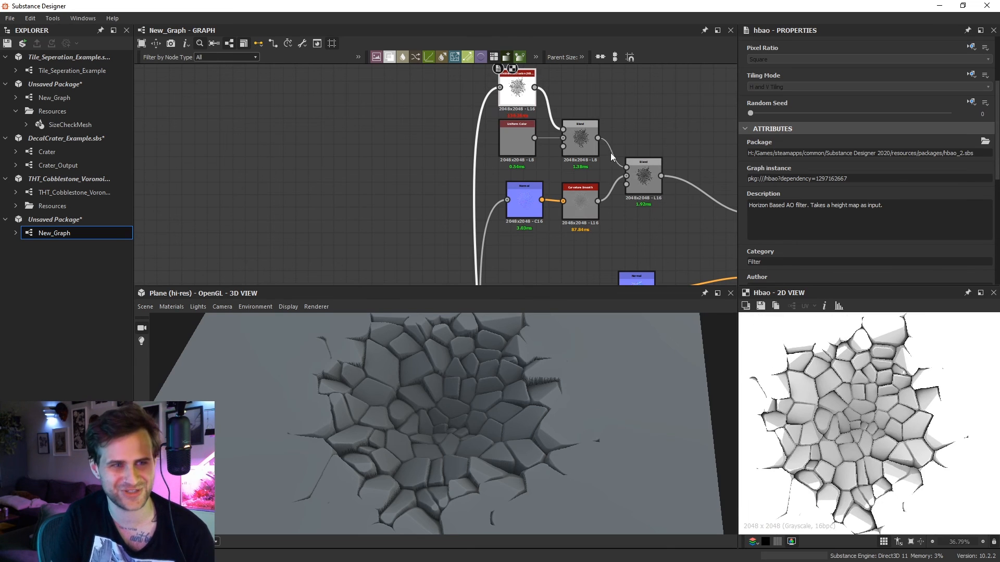
pyautogui.click(593, 149)
pyautogui.moveTo(826, 151)
pyautogui.mouseDown()
pyautogui.moveTo(817, 151)
pyautogui.moveTo(843, 151)
pyautogui.mouseUp()
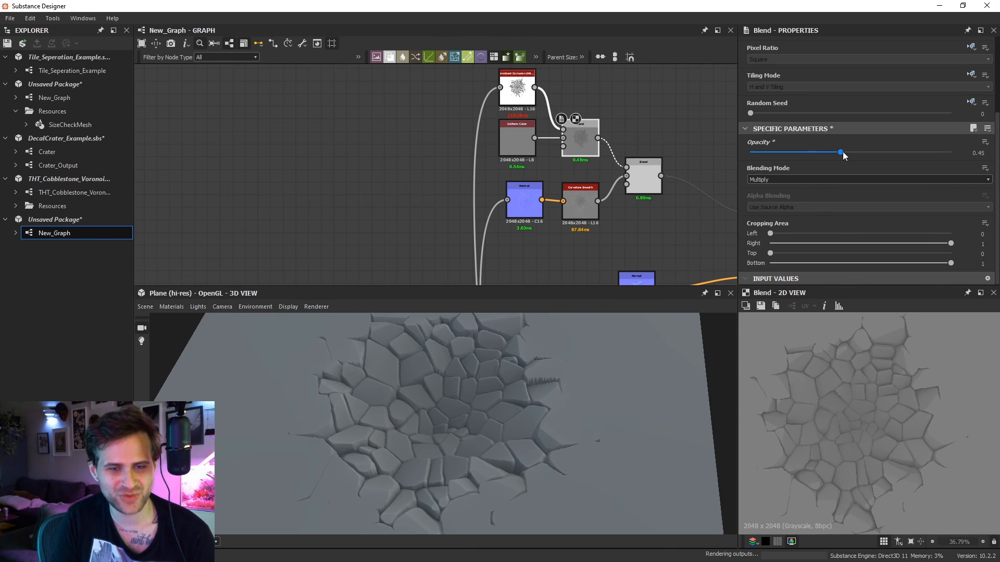
pyautogui.click(638, 172)
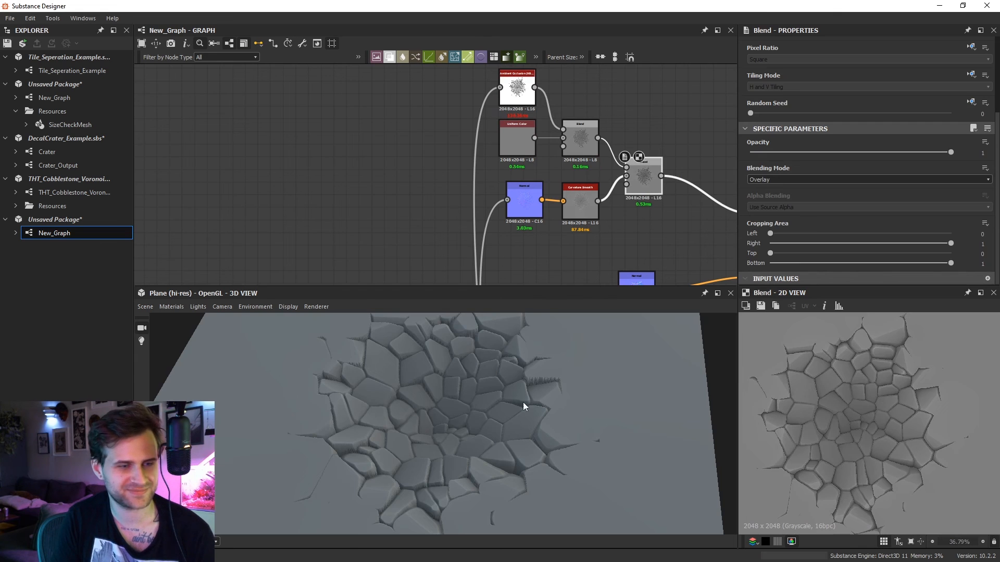
pyautogui.moveTo(523, 406); pyautogui.dragTo(466, 406)
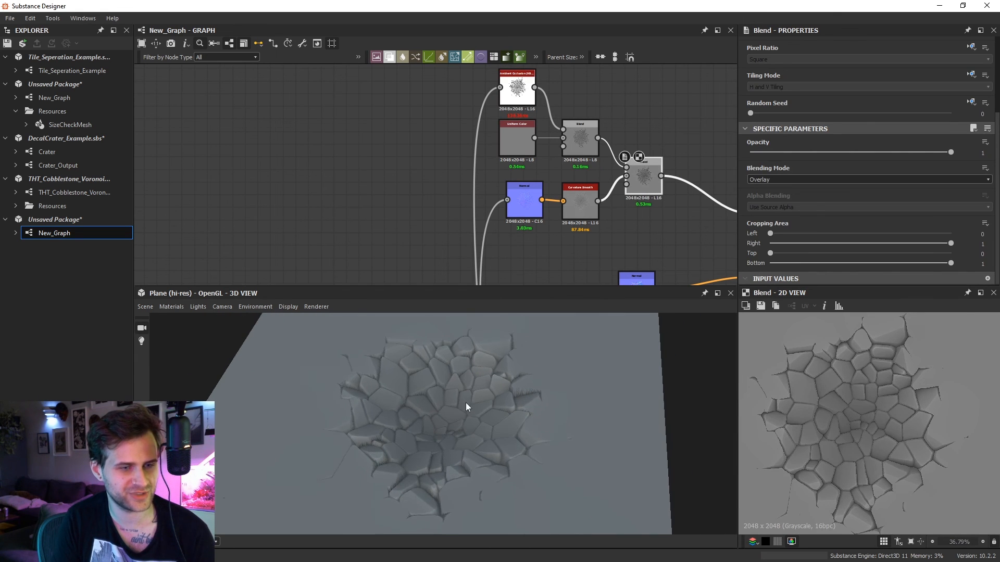
pyautogui.scroll(2, 465, 406)
pyautogui.scroll(-4, 368, 256)
pyautogui.moveTo(368, 281); pyautogui.dragTo(390, 259, button='middle')
pyautogui.moveTo(448, 388); pyautogui.dragTo(558, 413)
# Shift the cell-pattern nodes up to the mask Blend away from the Bevel node to open space, and preview that Blend.
pyautogui.moveTo(336, 186); pyautogui.dragTo(389, 127, button='middle')
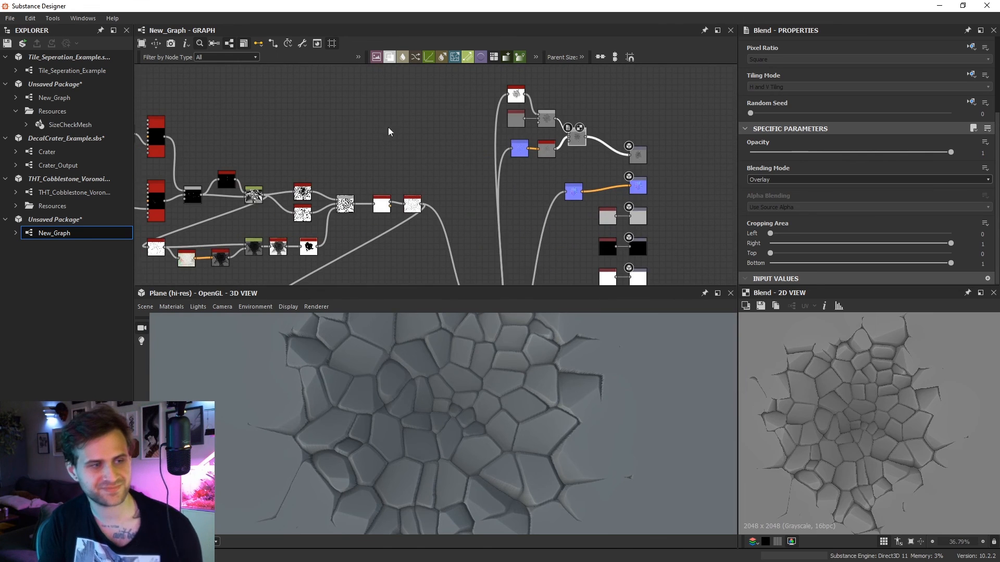
pyautogui.scroll(3, 355, 210)
pyautogui.moveTo(316, 188); pyautogui.dragTo(443, 181, button='middle')
pyautogui.doubleClick(463, 190)
pyautogui.scroll(-4, 436, 184)
pyautogui.moveTo(339, 151); pyautogui.dragTo(444, 177, button='middle')
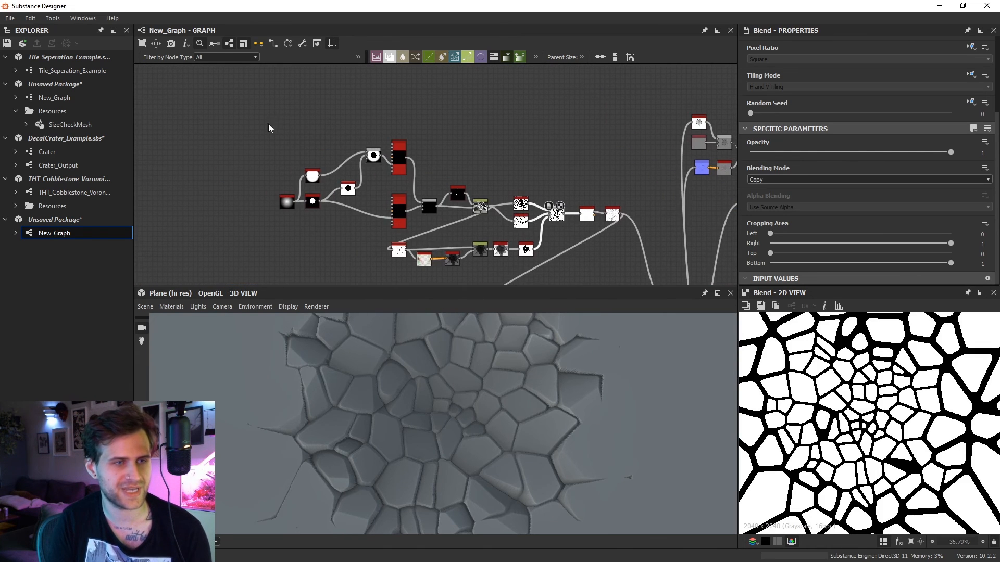
pyautogui.moveTo(240, 114); pyautogui.dragTo(558, 258)
pyautogui.moveTo(557, 213); pyautogui.dragTo(487, 220)
pyautogui.scroll(1, 421, 208)
pyautogui.doubleClick(487, 220)
pyautogui.scroll(3, 874, 402)
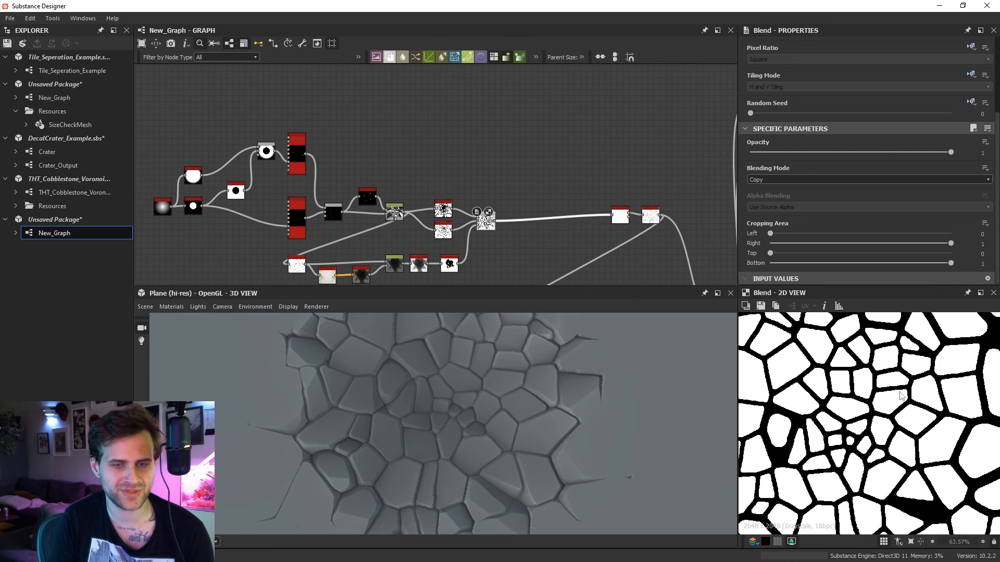
pyautogui.scroll(2, 900, 392)
pyautogui.press('space')
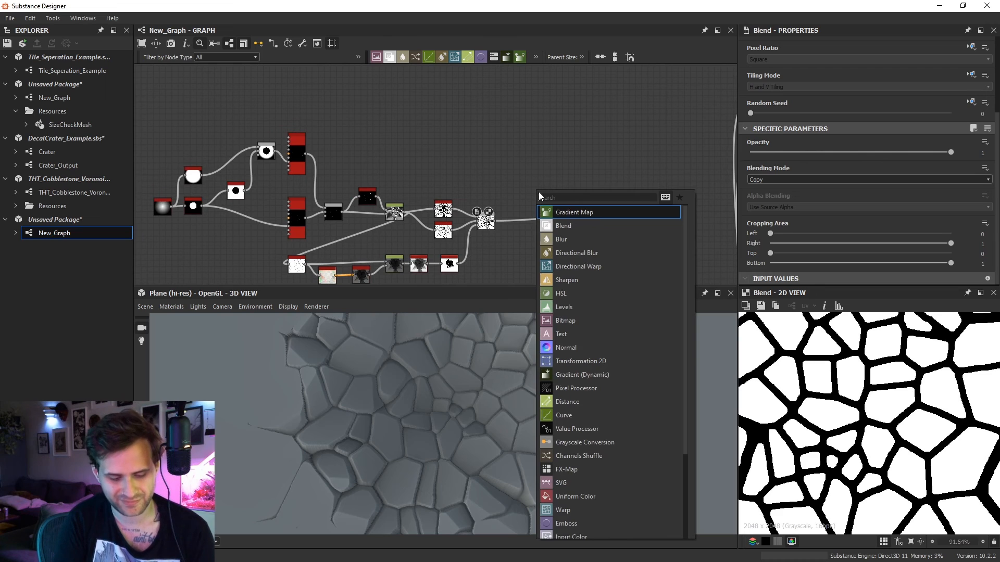
pyautogui.write('sl')
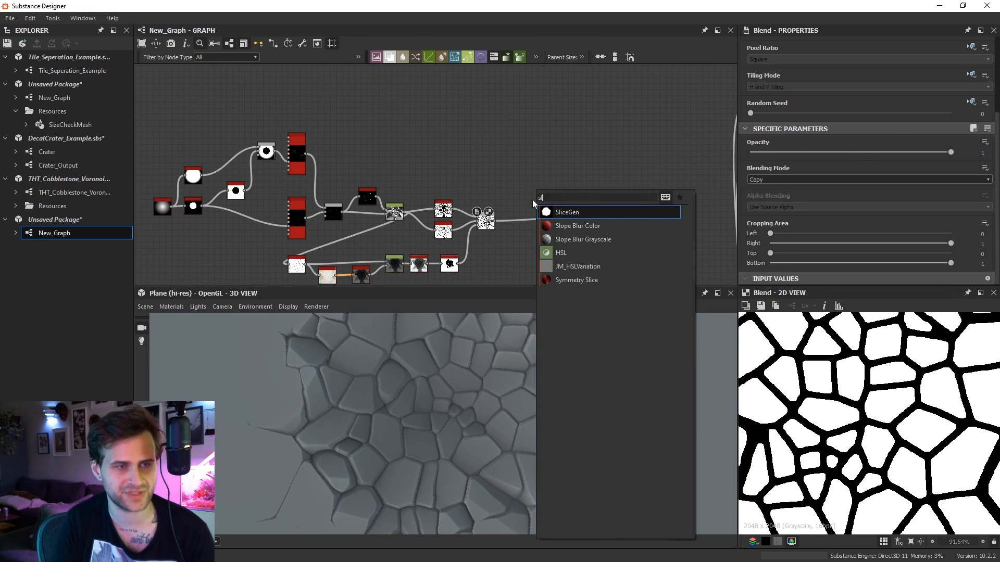
pyautogui.click(616, 233)
# Add a Slope Blur Grayscale node fed by the cell mask Blend and place it in the gap before the Bevel.
pyautogui.press('space')
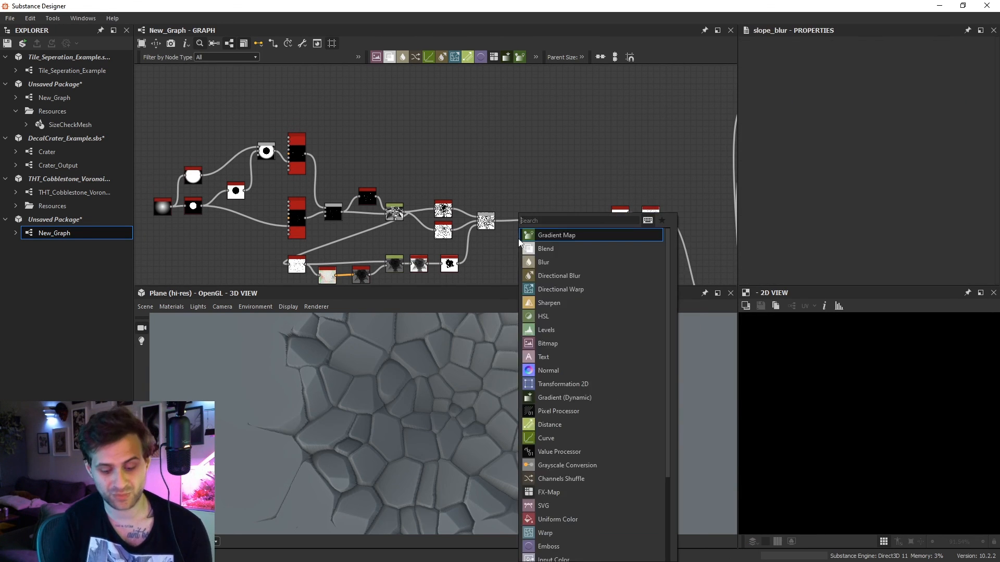
pyautogui.write('slpo')
pyautogui.press('BackSpace')
pyautogui.press('BackSpace')
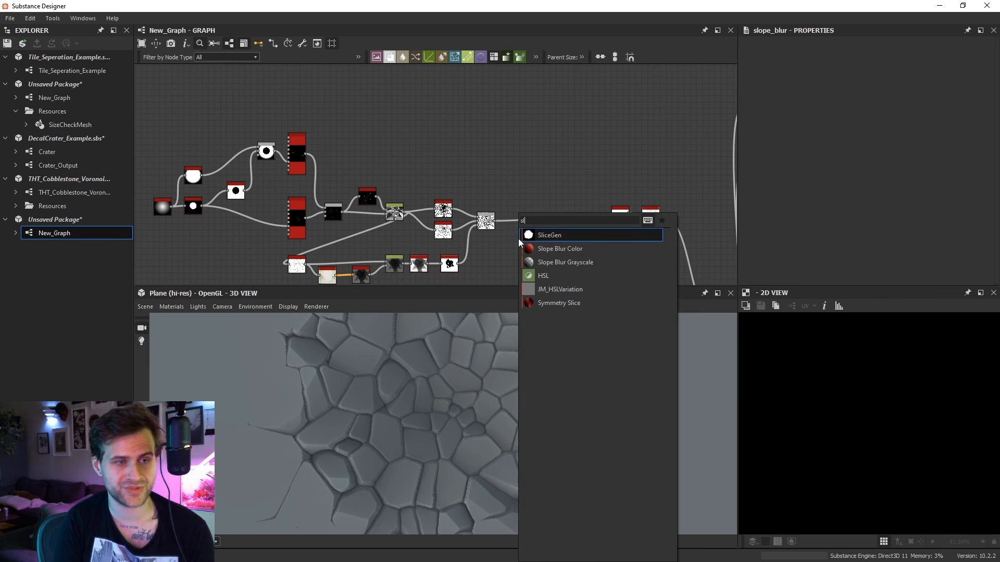
pyautogui.click(545, 262)
pyautogui.scroll(3, 497, 223)
pyautogui.moveTo(496, 222); pyautogui.dragTo(606, 254)
# Add a Crystal 2 noise node next to the Slope Blur Grayscale node.
pyautogui.press('space')
pyautogui.write('crys')
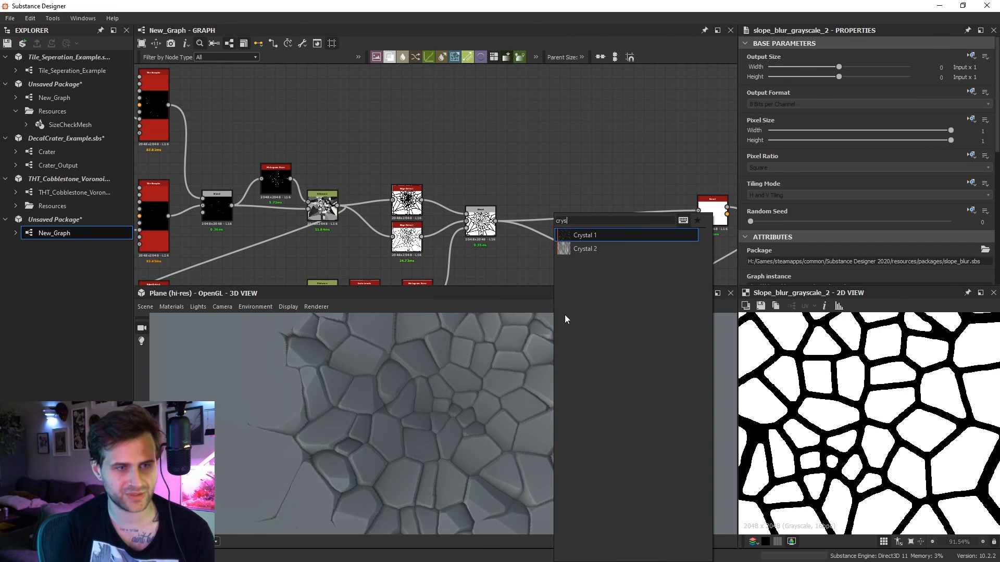
pyautogui.click(601, 248)
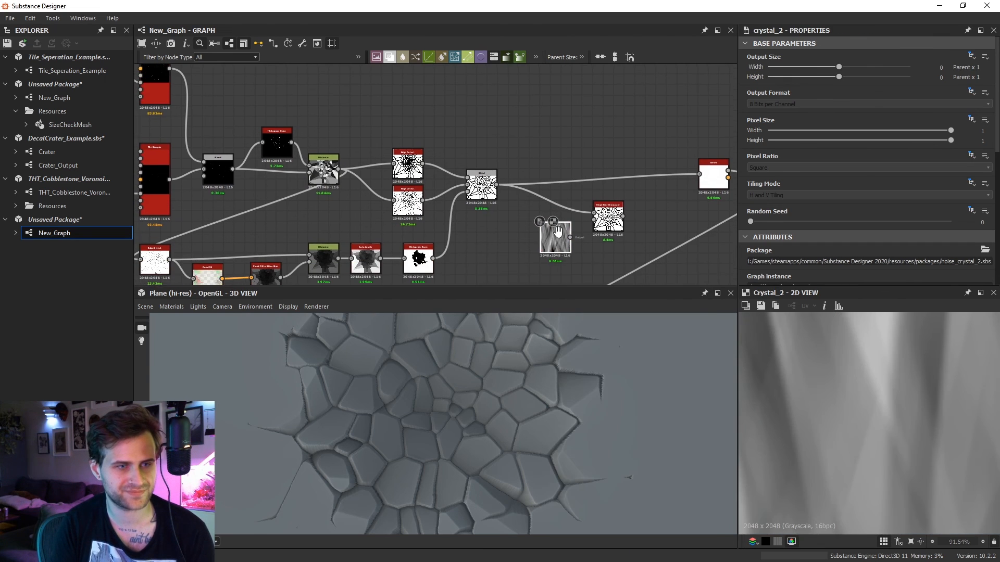
# Connect Crystal 2 to the Slope Blur Grayscale's slope input and set Samples to 32, Mode to Min and Intensity to 0.29.
pyautogui.moveTo(579, 226); pyautogui.dragTo(594, 219)
pyautogui.doubleClick(607, 218)
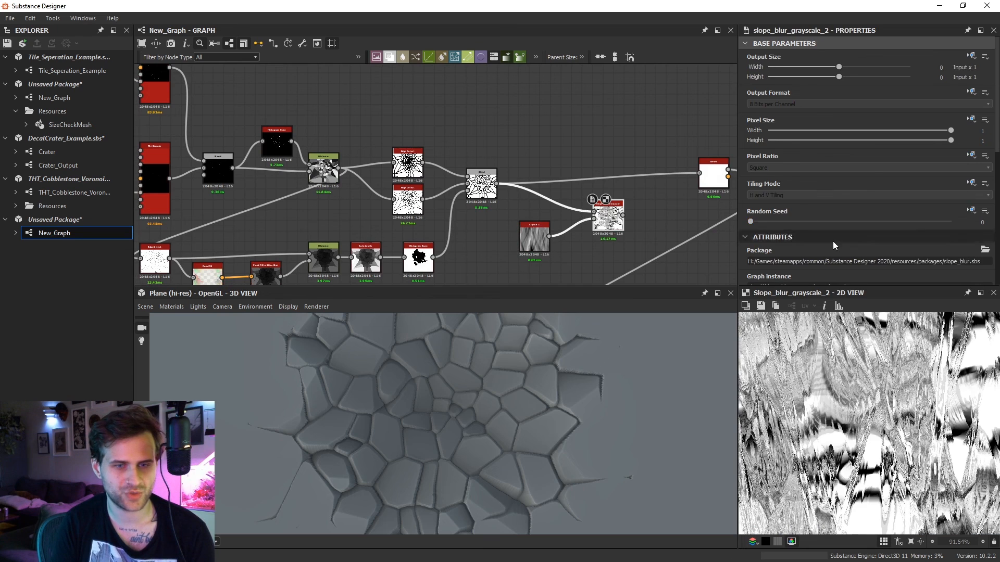
pyautogui.moveTo(826, 208); pyautogui.dragTo(951, 209)
pyautogui.moveTo(875, 235); pyautogui.dragTo(754, 239)
pyautogui.click(770, 262)
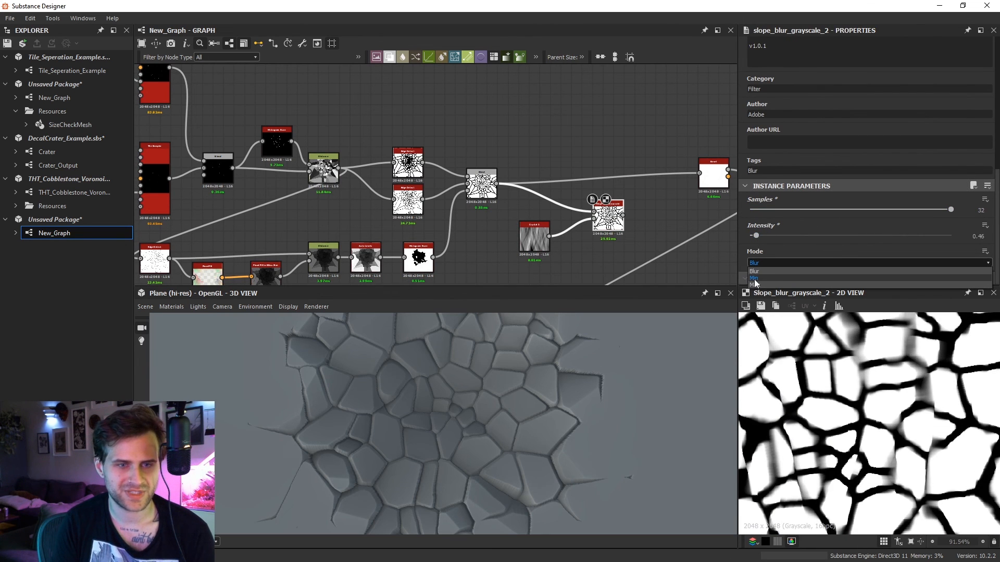
pyautogui.click(781, 279)
pyautogui.moveTo(756, 235); pyautogui.dragTo(754, 237)
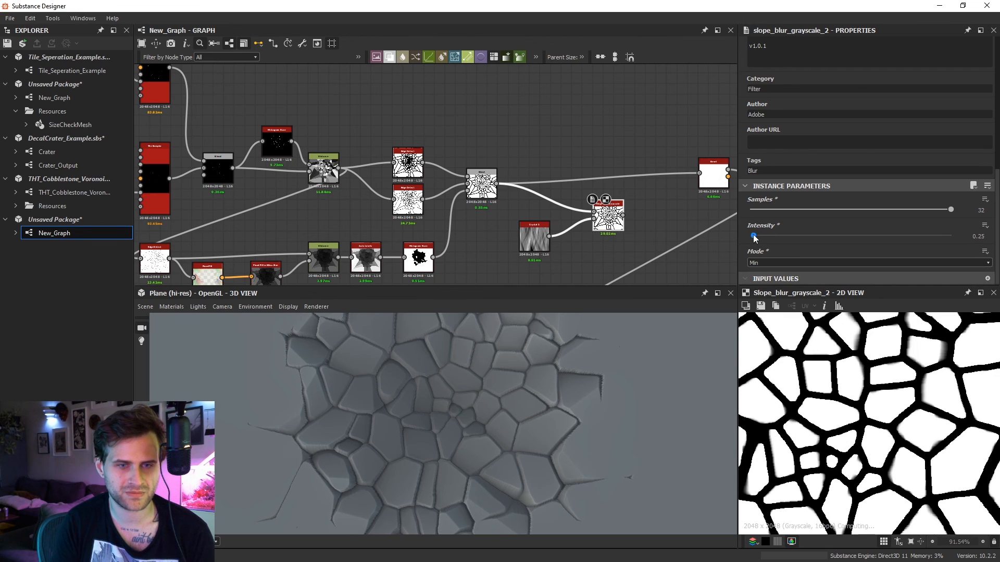
# Move Crystal 2 aside, and add a Blend node and a Transformation 2D node near it.
pyautogui.moveTo(503, 241); pyautogui.dragTo(505, 213, button='middle')
pyautogui.moveTo(538, 216); pyautogui.dragTo(514, 226)
pyautogui.press('space')
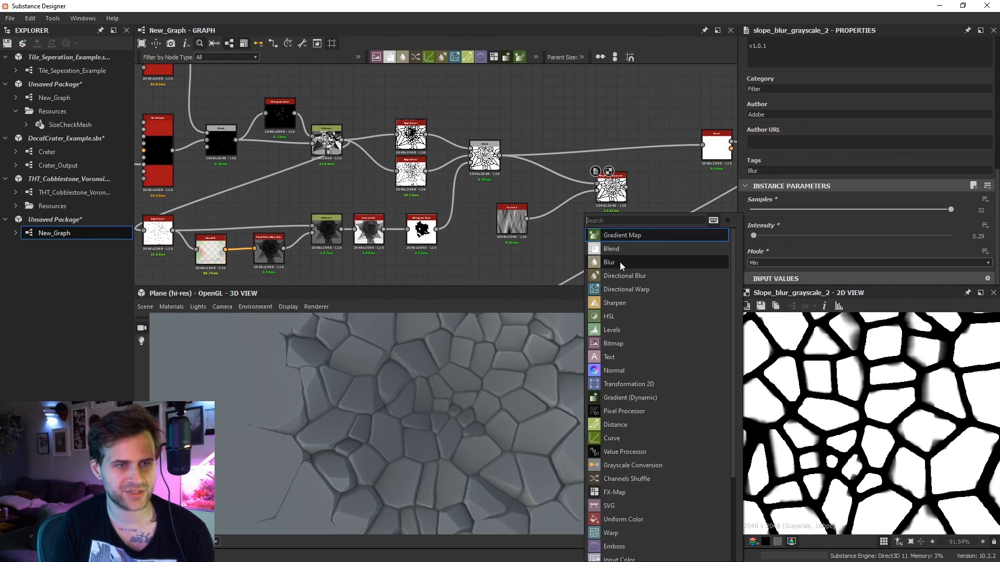
pyautogui.click(617, 251)
pyautogui.press('space')
pyautogui.write('tr')
pyautogui.click(546, 241)
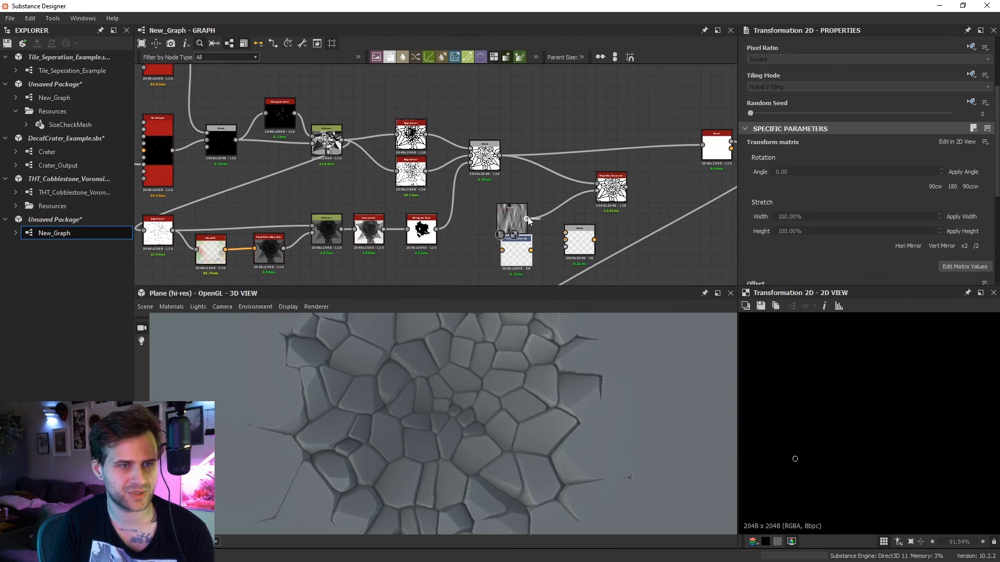
# Rotate the Crystal 2 copy 90 degrees clockwise with Transformation 2D and blend it with the original using Max (Lighten).
pyautogui.moveTo(523, 254); pyautogui.dragTo(565, 240)
pyautogui.click(935, 187)
pyautogui.click(577, 237)
pyautogui.click(802, 179)
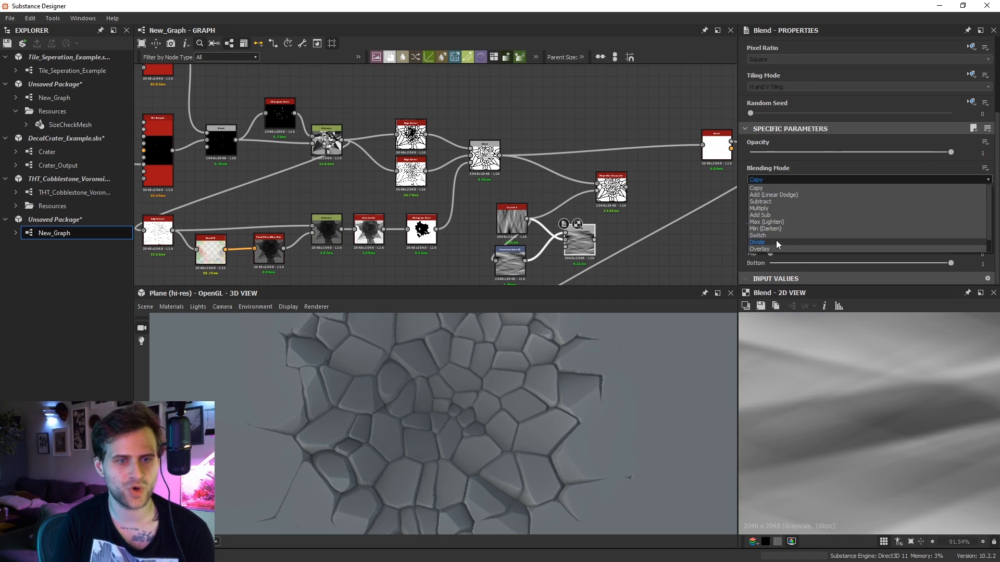
pyautogui.click(763, 221)
# Feed the crystal Blend into the Slope Blur's slope input, preview the blur, and set Crystal 2's Scale to 2.
pyautogui.doubleClick(611, 199)
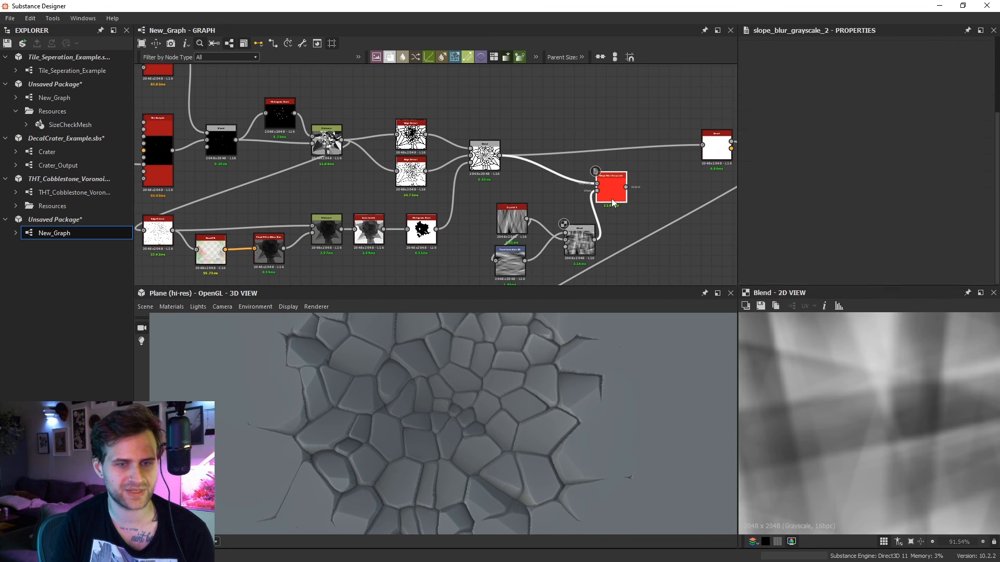
pyautogui.scroll(-3, 823, 237)
pyautogui.scroll(-2, 823, 236)
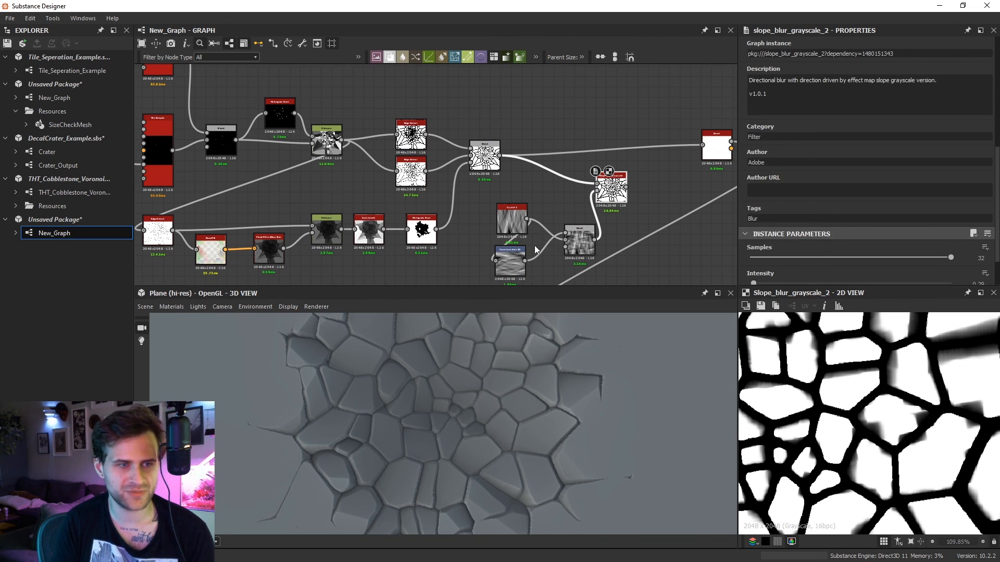
pyautogui.click(511, 218)
pyautogui.scroll(-3, 857, 211)
pyautogui.moveTo(761, 257); pyautogui.dragTo(764, 259)
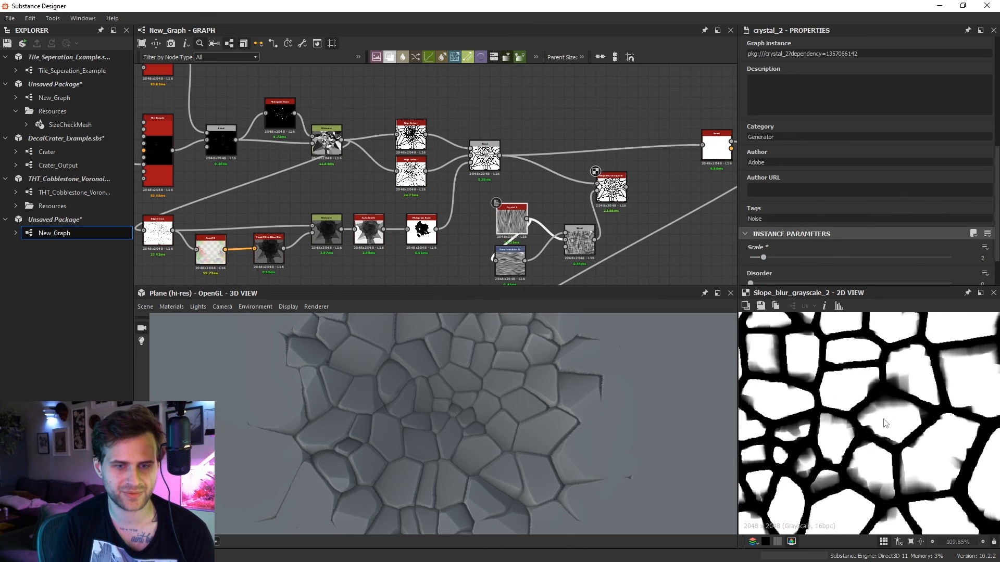
# Set the Slope Blur Grayscale's Intensity to 0.04 and its Mode to Blur.
pyautogui.click(611, 190)
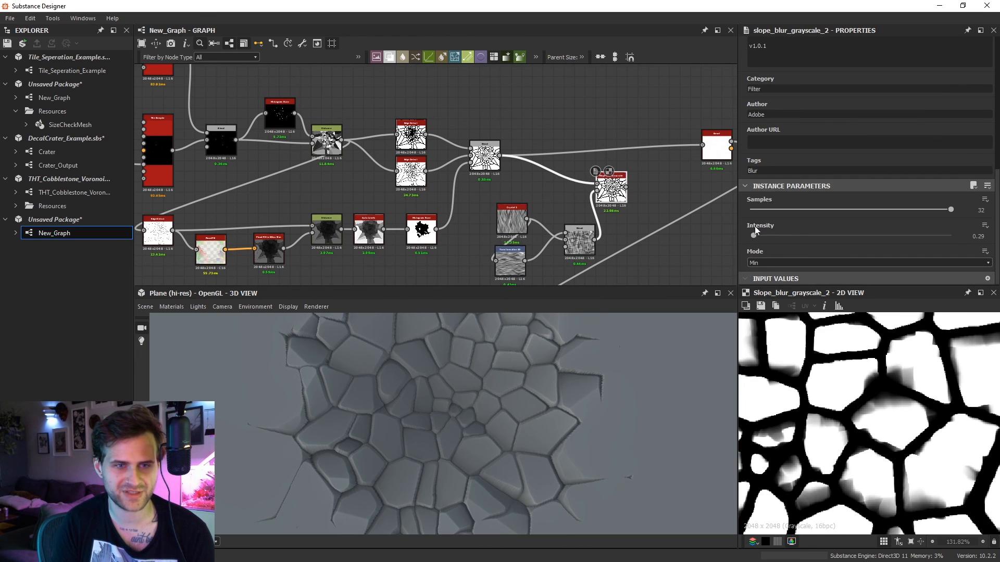
pyautogui.moveTo(753, 236); pyautogui.dragTo(751, 236)
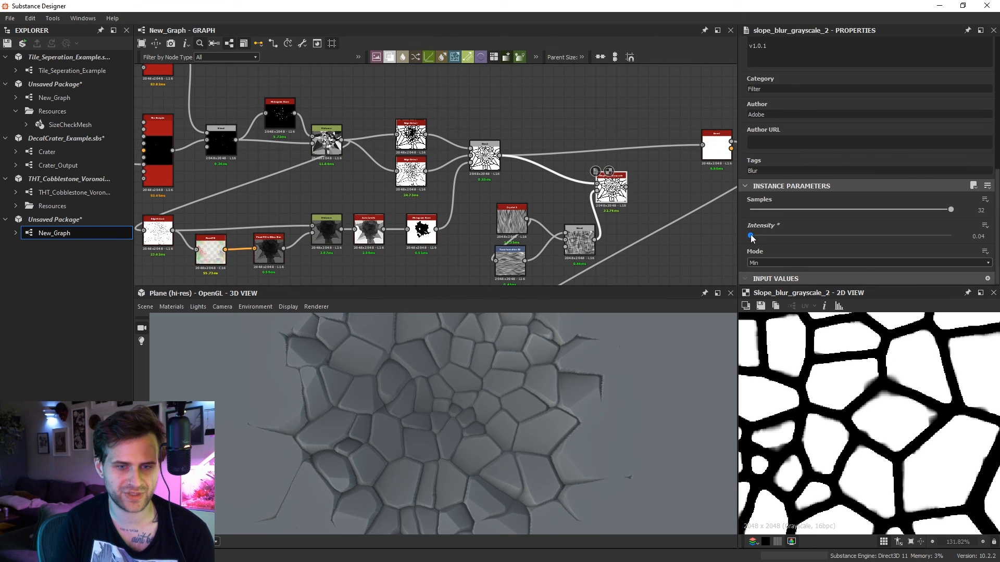
pyautogui.click(766, 264)
pyautogui.click(759, 264)
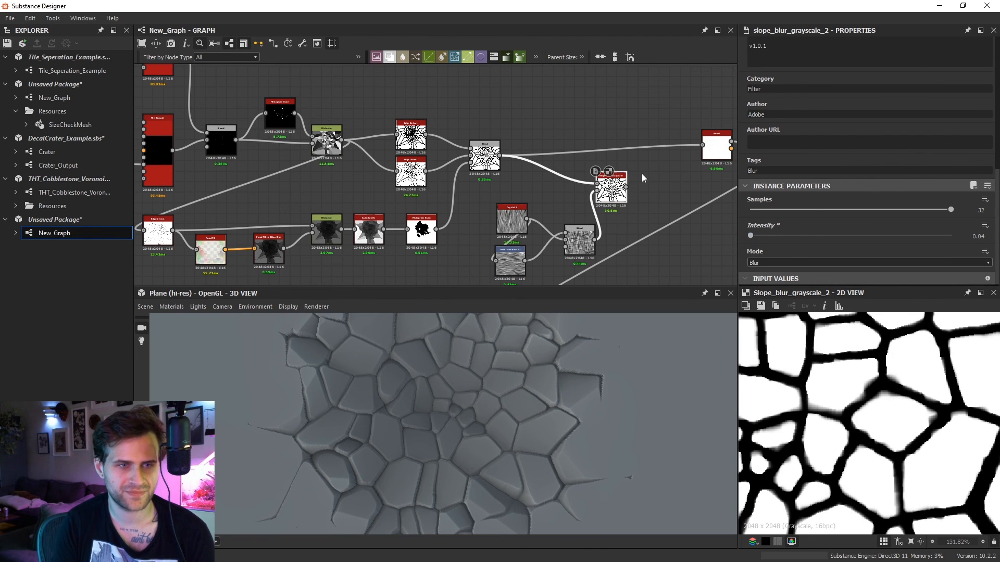
# Add a Histogram Scan after the Slope Blur with Position 0.19 and Contrast 1.
pyautogui.press('space')
pyautogui.write('his')
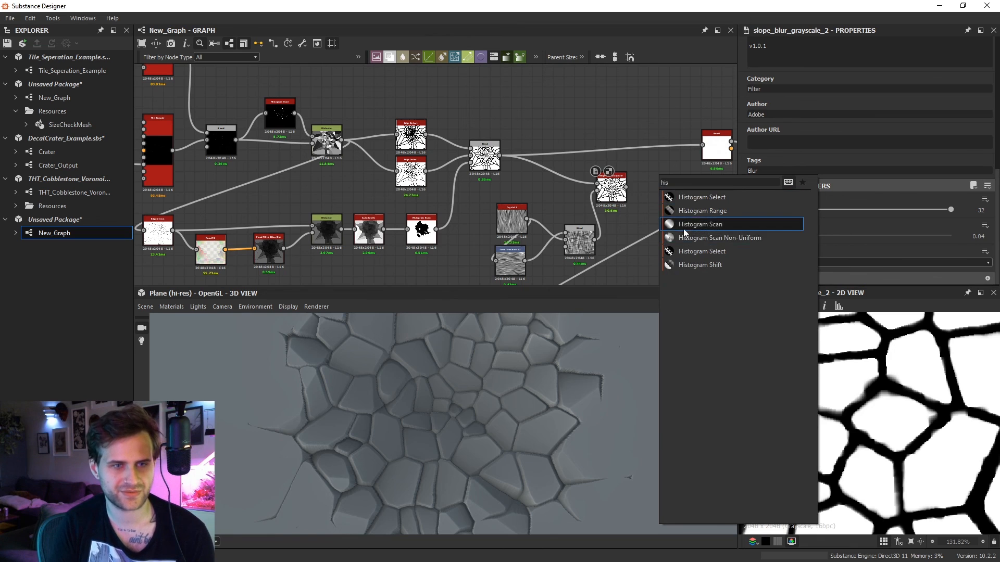
pyautogui.click(683, 229)
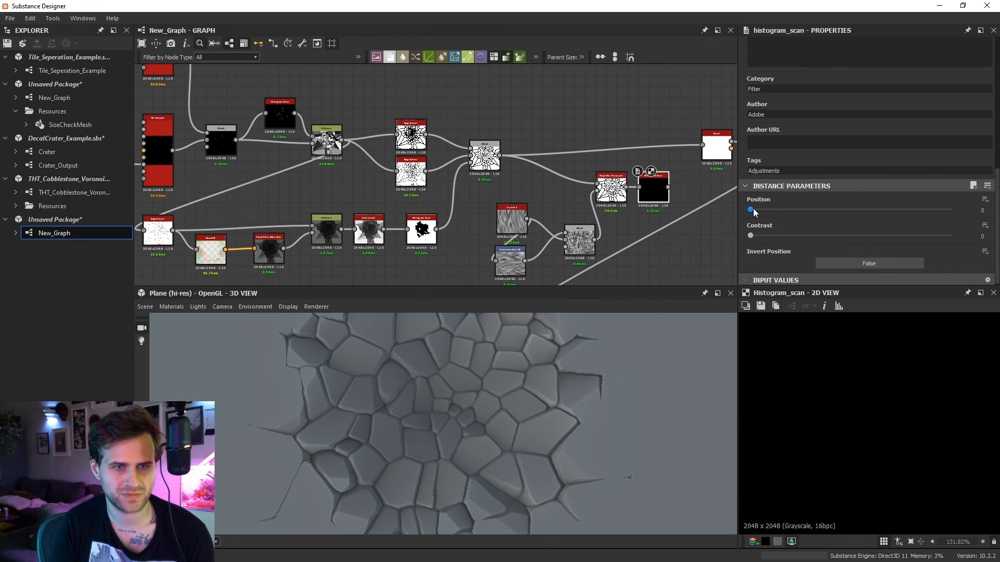
pyautogui.moveTo(753, 208); pyautogui.dragTo(788, 209)
pyautogui.moveTo(751, 235); pyautogui.dragTo(951, 235)
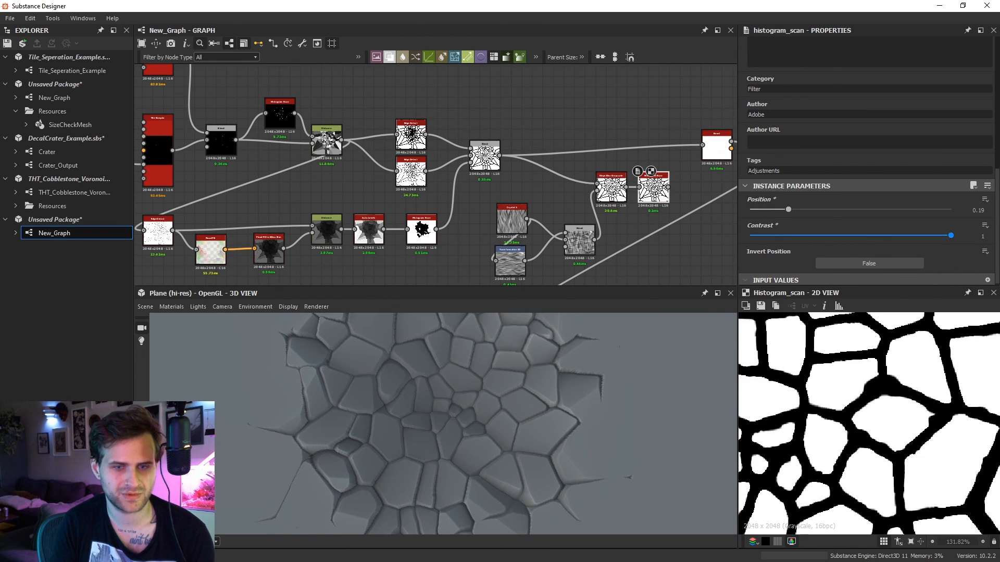
# Compare the Histogram Scan with the mask Blend, connect it to the Bevel instead of that Blend, and inspect the cell edges in 3D.
pyautogui.moveTo(854, 416); pyautogui.dragTo(917, 523, button='middle')
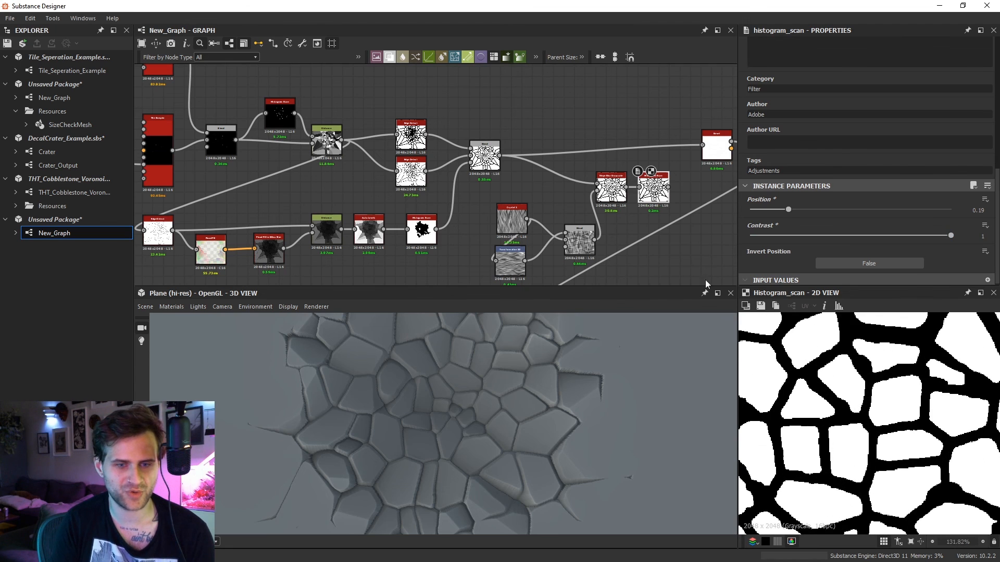
pyautogui.click(484, 155)
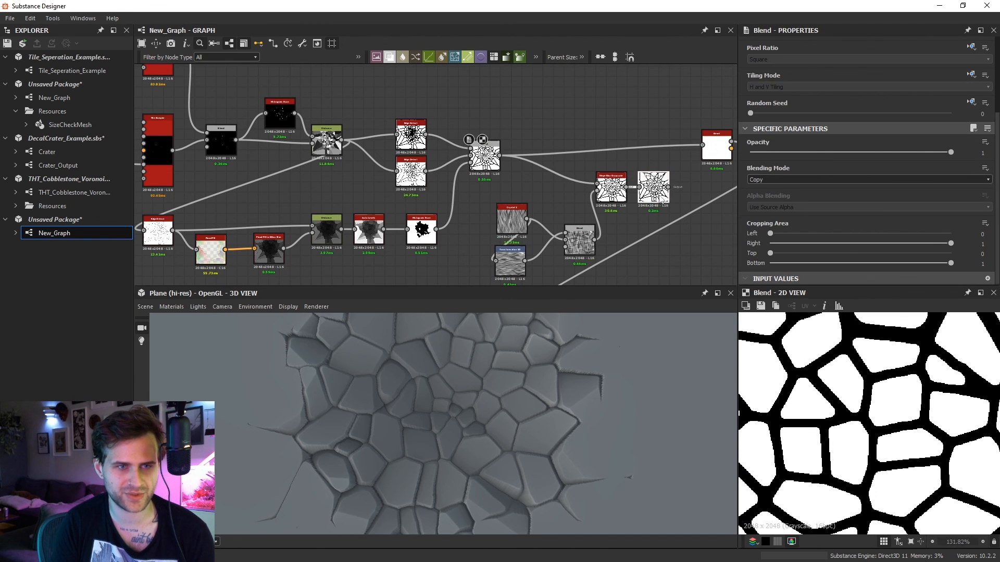
pyautogui.click(655, 189)
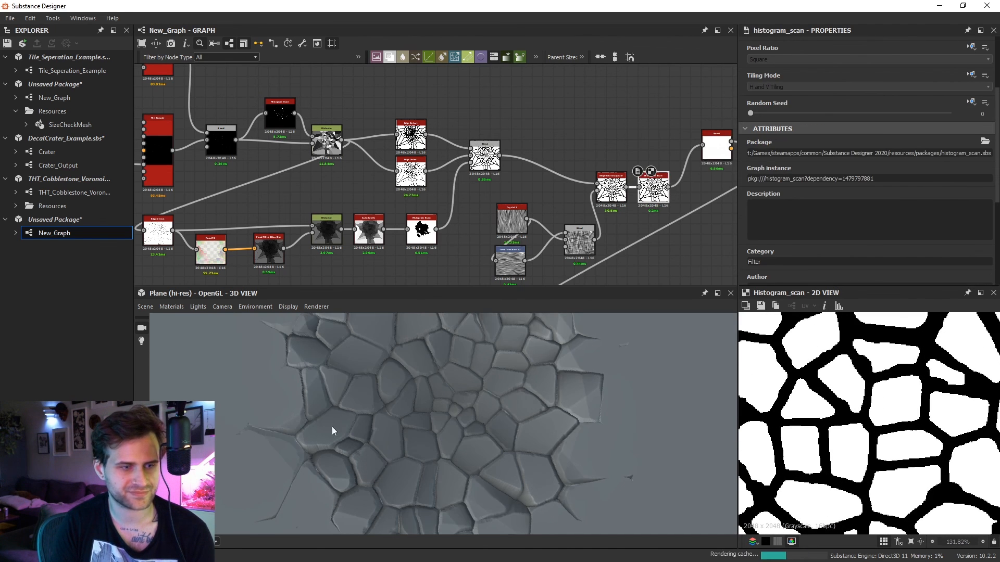
pyautogui.scroll(4, 497, 417)
pyautogui.moveTo(497, 417)
pyautogui.mouseDown()
pyautogui.moveTo(495, 401)
pyautogui.moveTo(418, 401)
pyautogui.mouseUp()
pyautogui.moveTo(418, 402); pyautogui.dragTo(457, 417, button='middle')
pyautogui.scroll(2, 458, 417)
pyautogui.scroll(-4, 458, 417)
pyautogui.moveTo(457, 417); pyautogui.dragTo(545, 376)
# Set the Slope Blur Grayscale's Intensity to 0.21 and examine the whole crater in 3D.
pyautogui.click(612, 188)
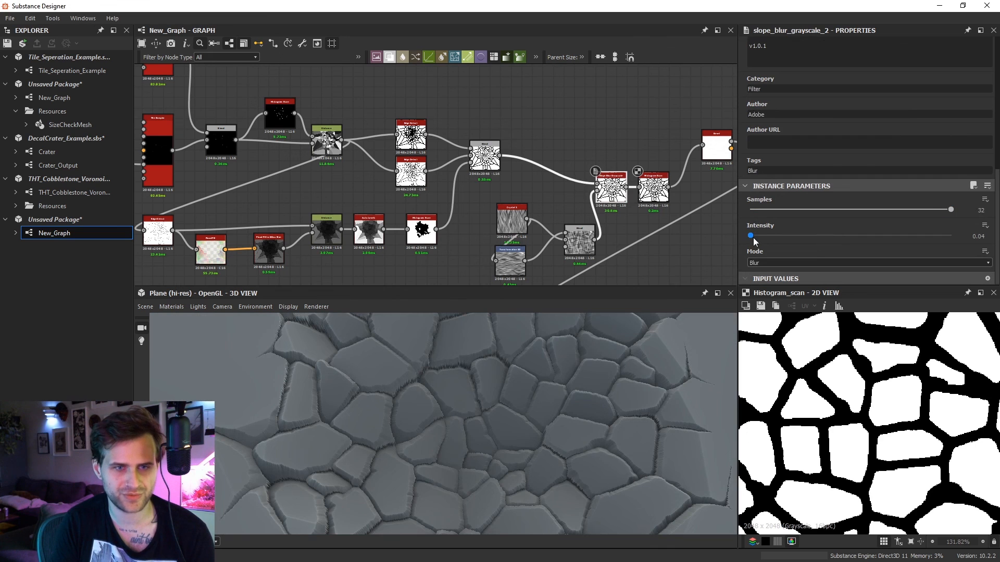
pyautogui.click(753, 236)
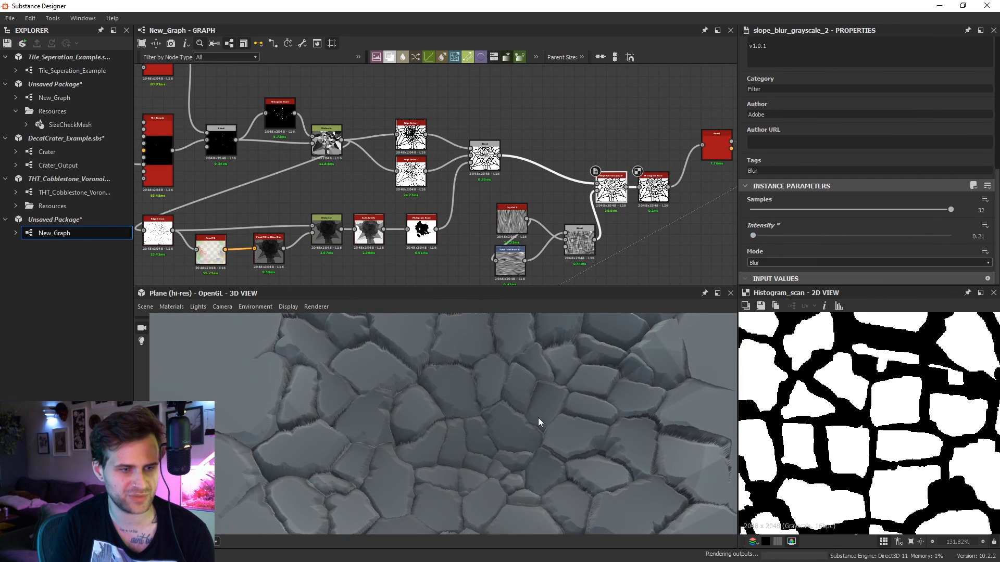
pyautogui.moveTo(537, 417)
pyautogui.mouseDown()
pyautogui.moveTo(548, 389)
pyautogui.moveTo(527, 431)
pyautogui.moveTo(547, 423)
pyautogui.mouseUp()
pyautogui.scroll(-3, 547, 389)
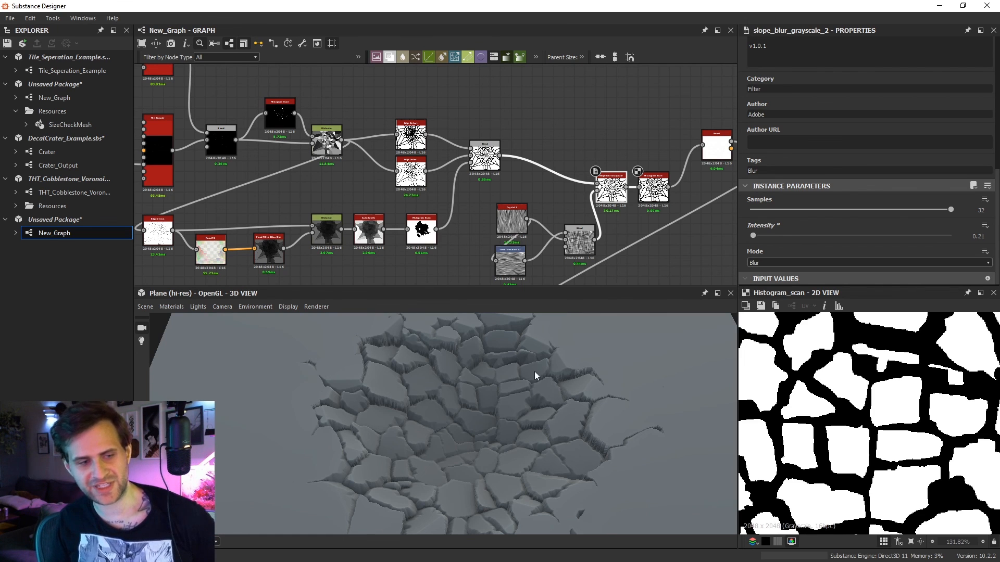
pyautogui.scroll(-5, 558, 398)
pyautogui.moveTo(561, 411); pyautogui.dragTo(466, 394)
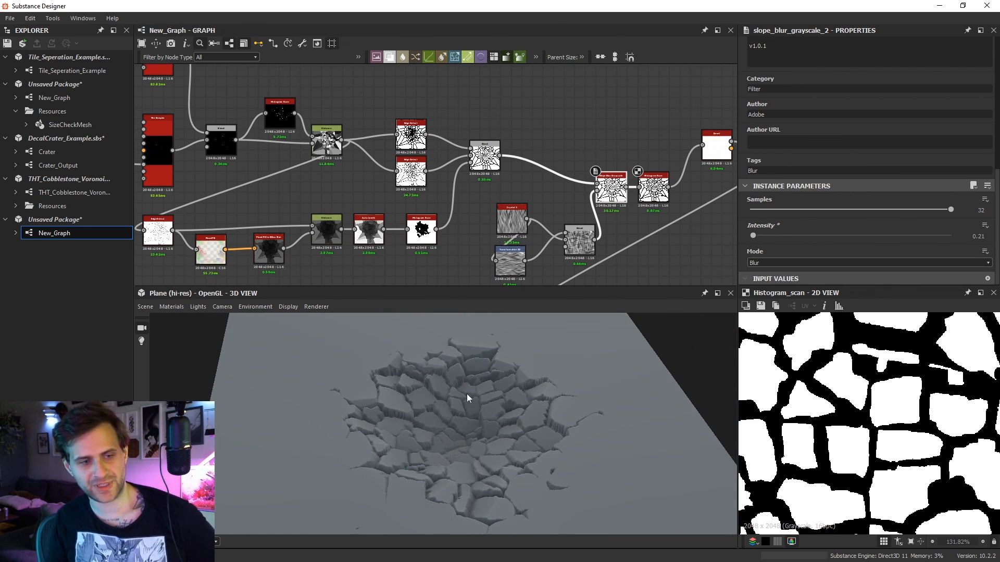